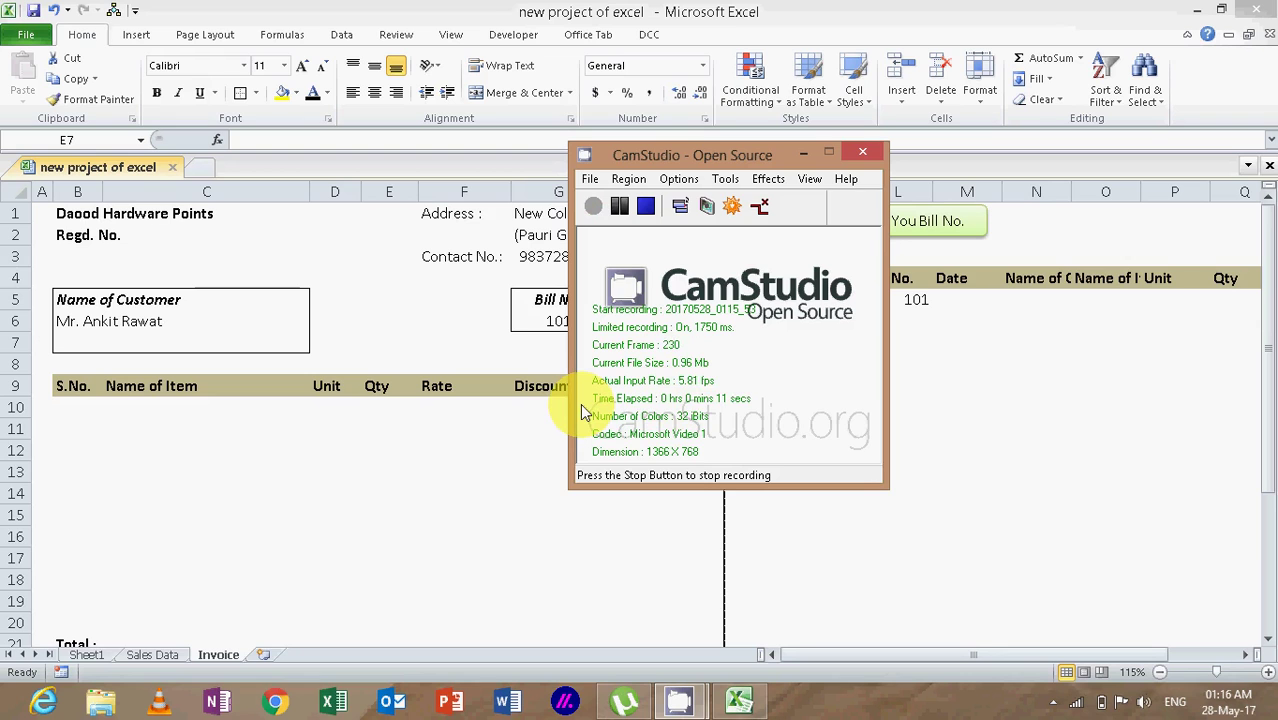
Step: Review the columns and records of the Sales Data table, from Bill No. through Amount
left_click(803, 154)
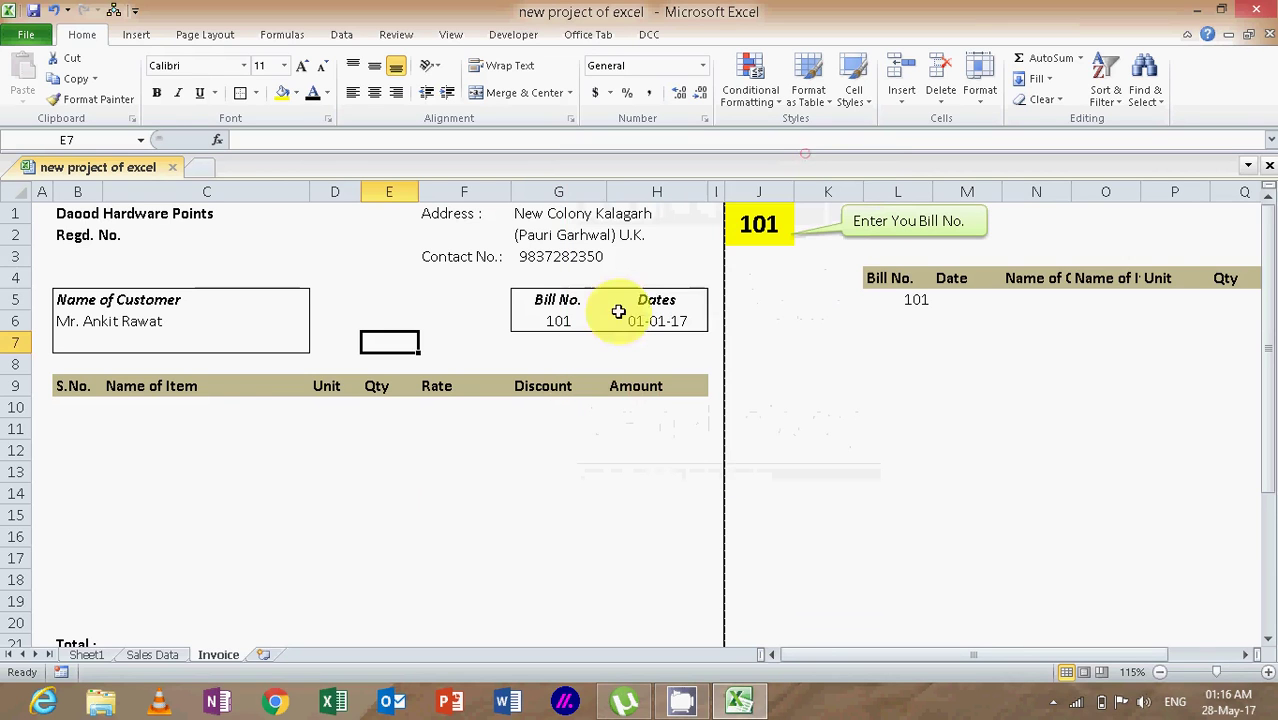
left_click(152, 654)
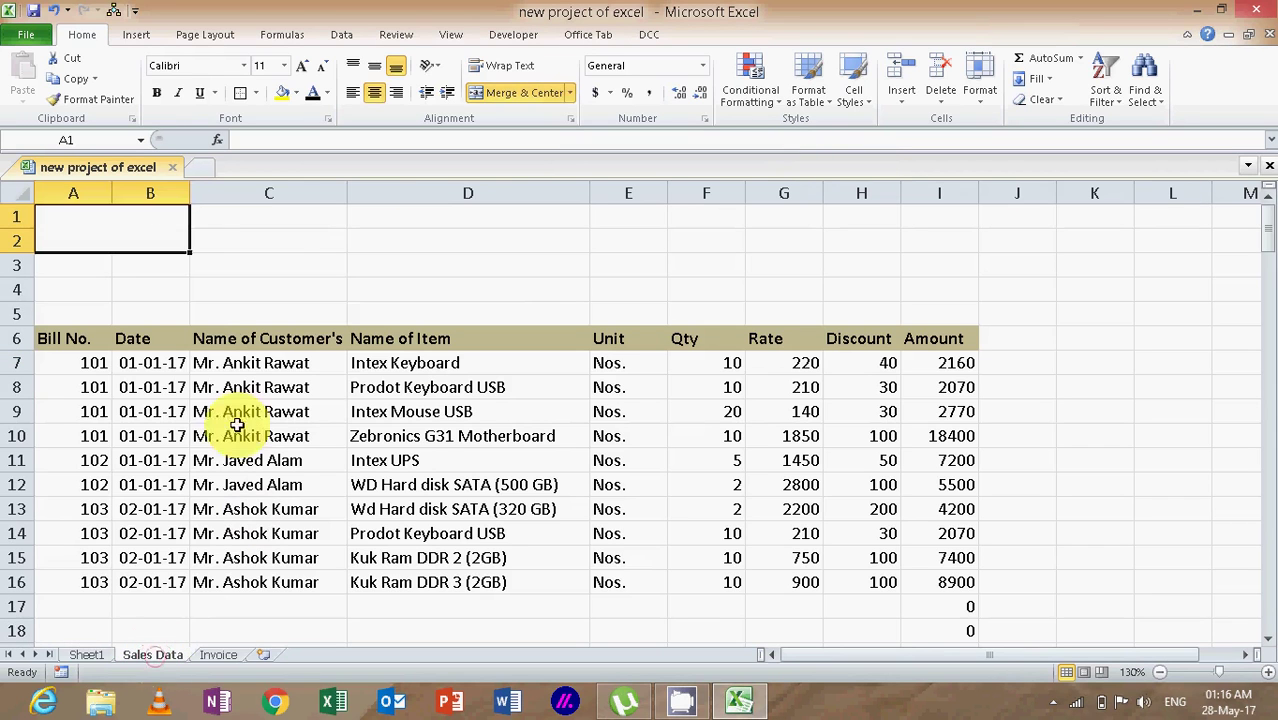
left_click(294, 277)
left_click_drag(94, 340, 86, 579)
left_click(175, 340)
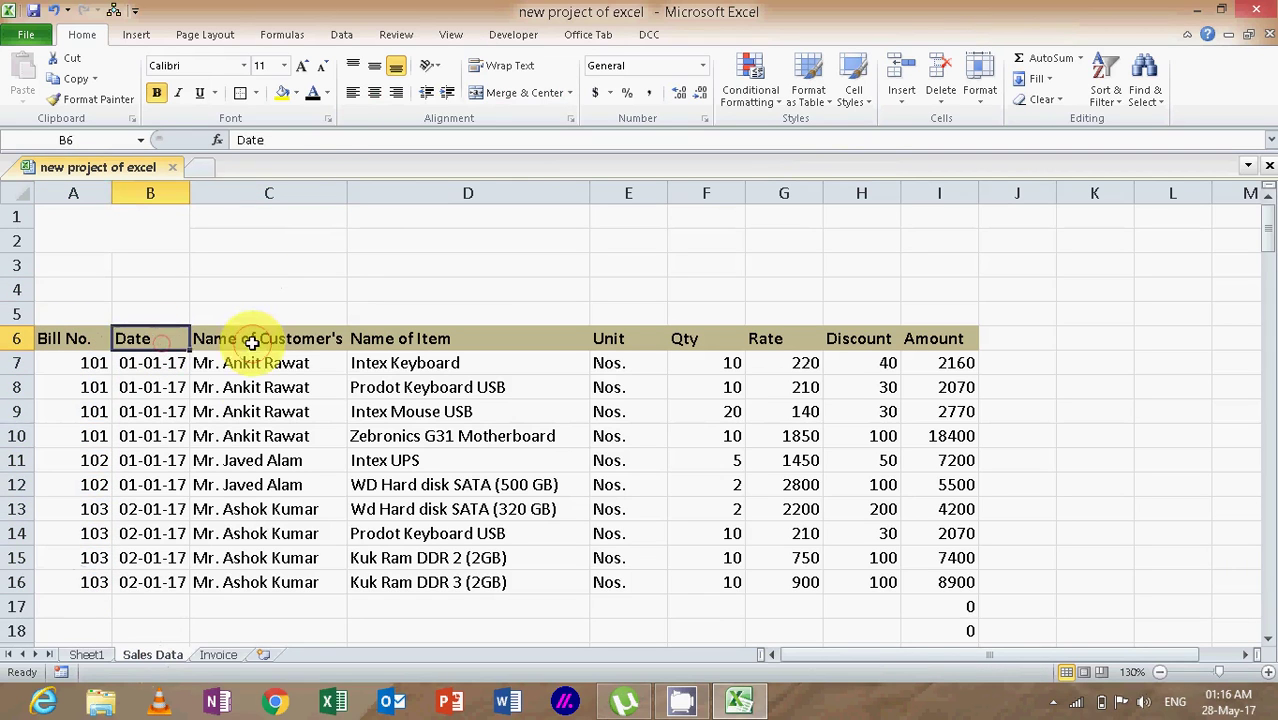
left_click_drag(252, 341, 254, 580)
left_click(371, 366)
left_click(420, 413)
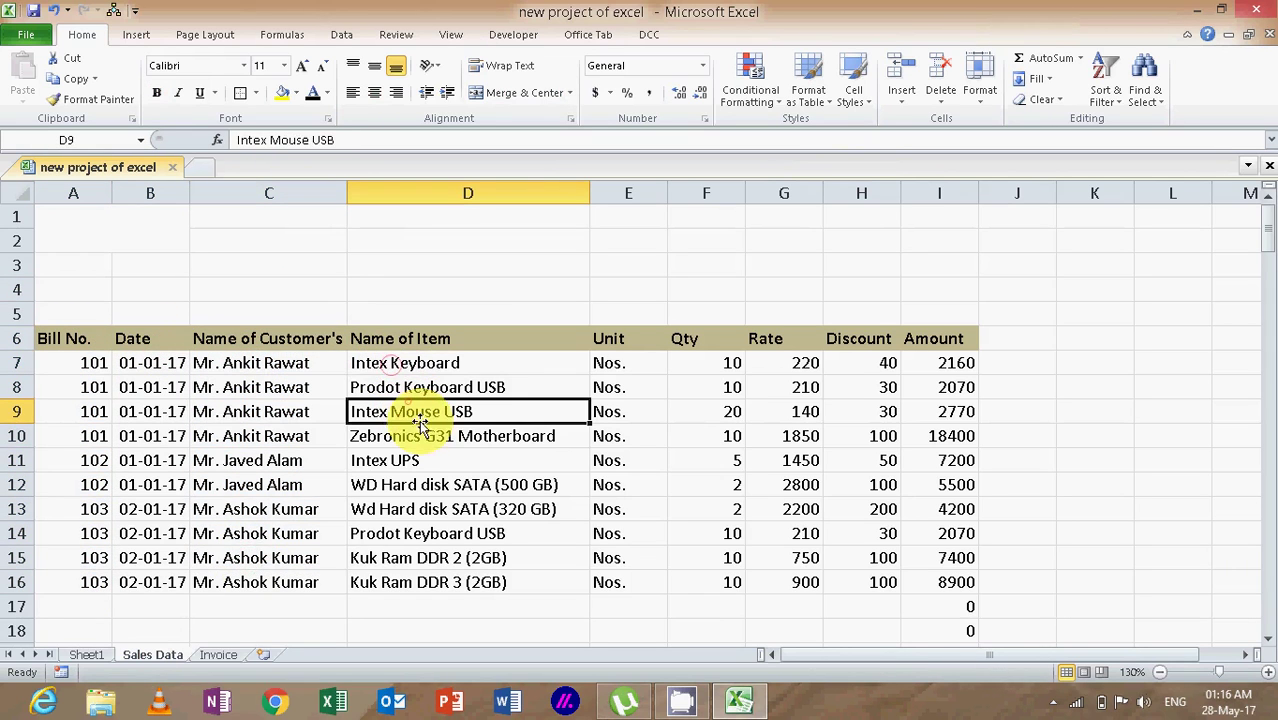
left_click(618, 366)
left_click(707, 368)
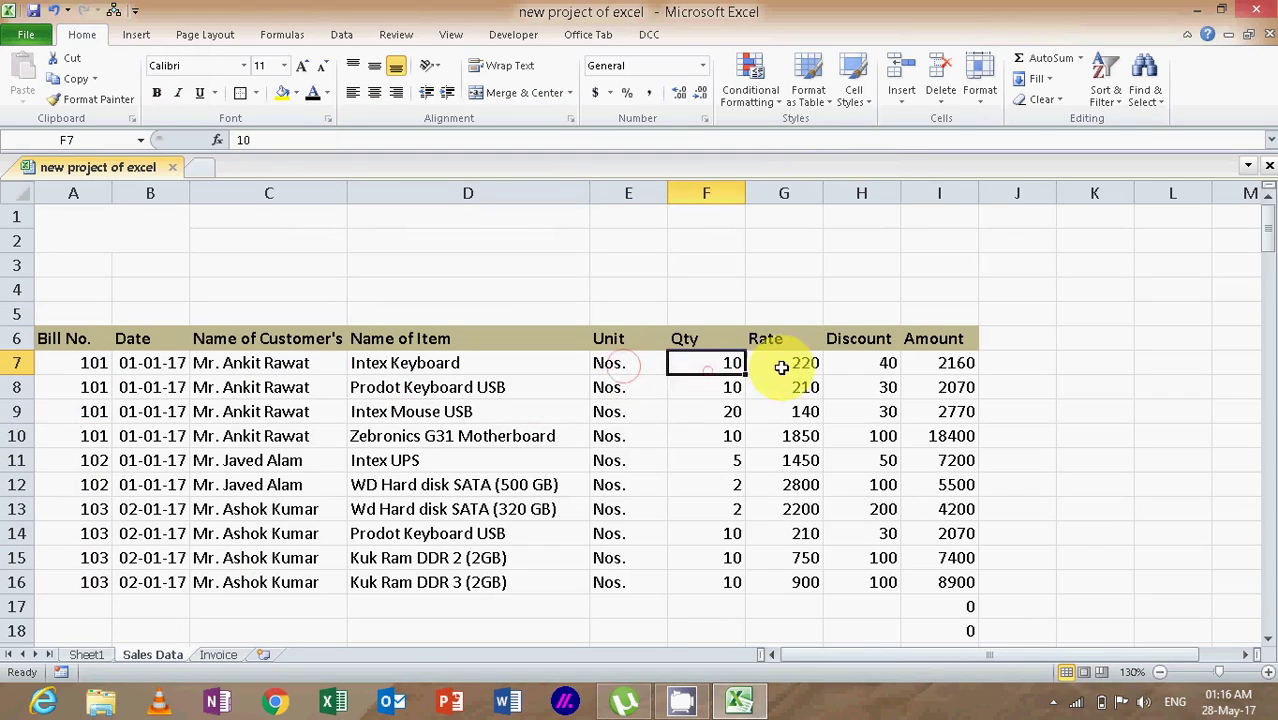
left_click(800, 364)
left_click(860, 363)
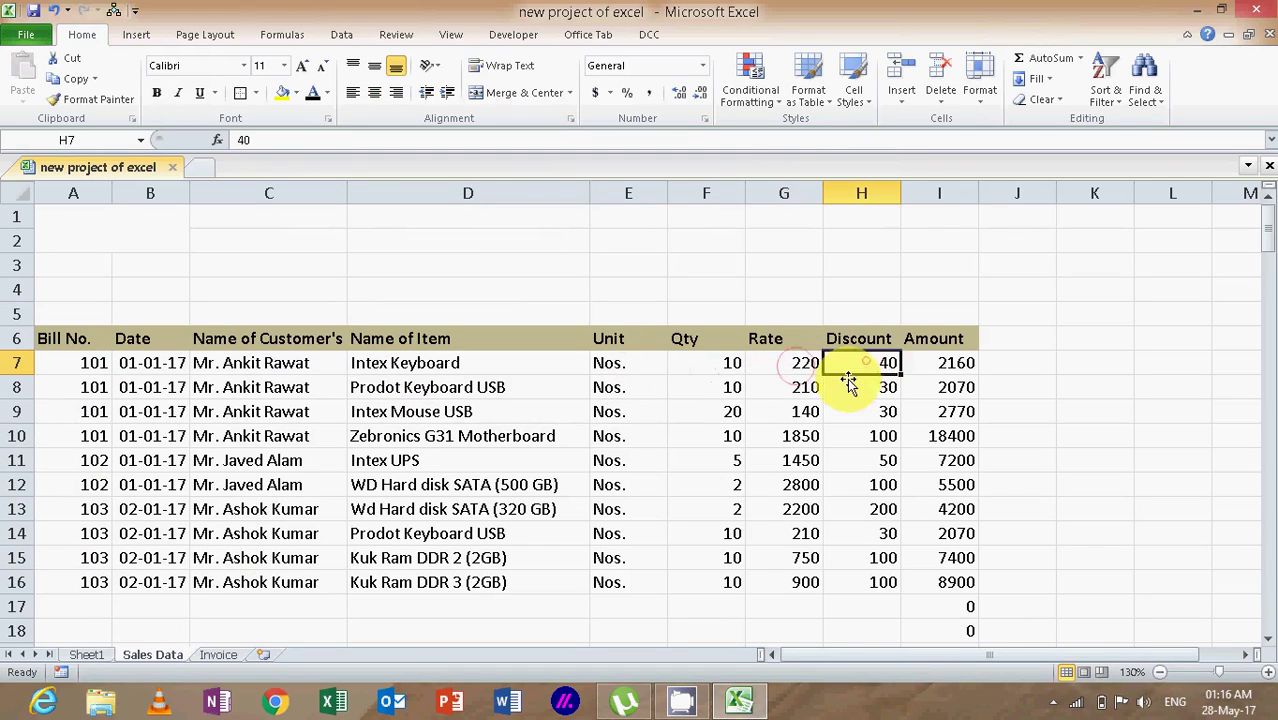
left_click(944, 365)
left_click_drag(98, 340, 953, 582)
left_click(155, 436)
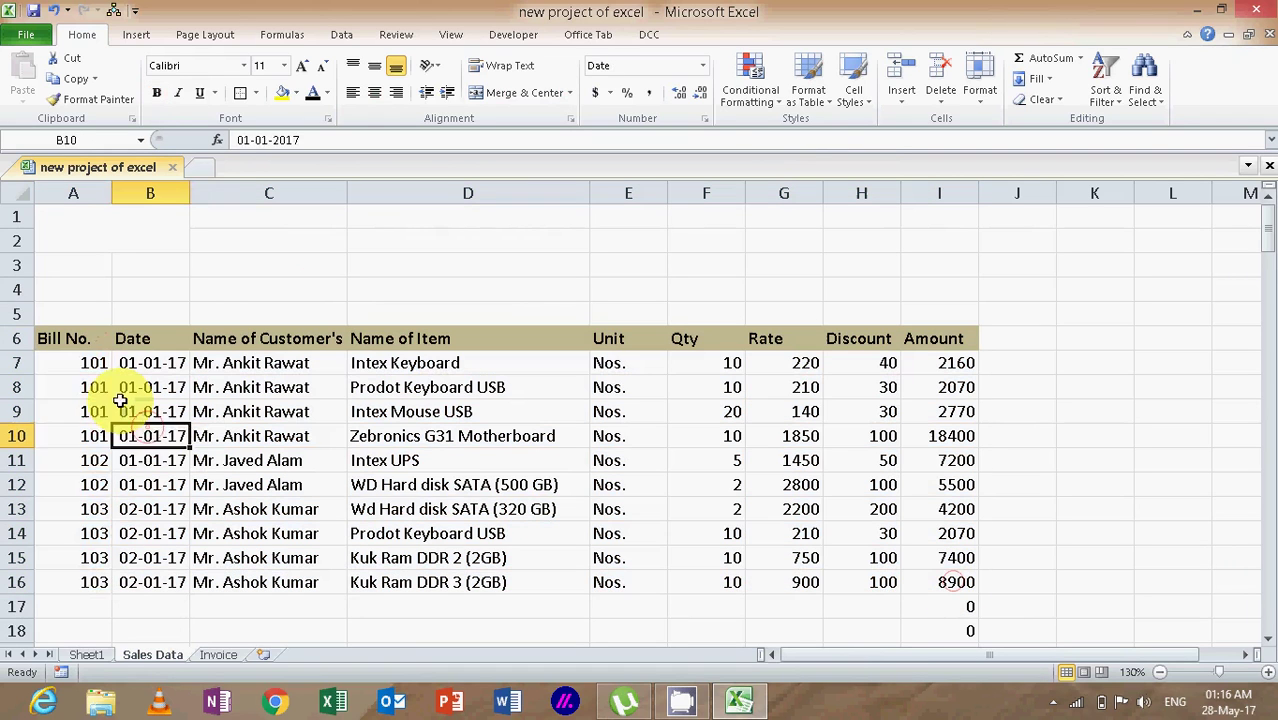
Step: Center-align the bill numbers in A7:A16 of the Sales Data sheet
left_click_drag(95, 363, 77, 582)
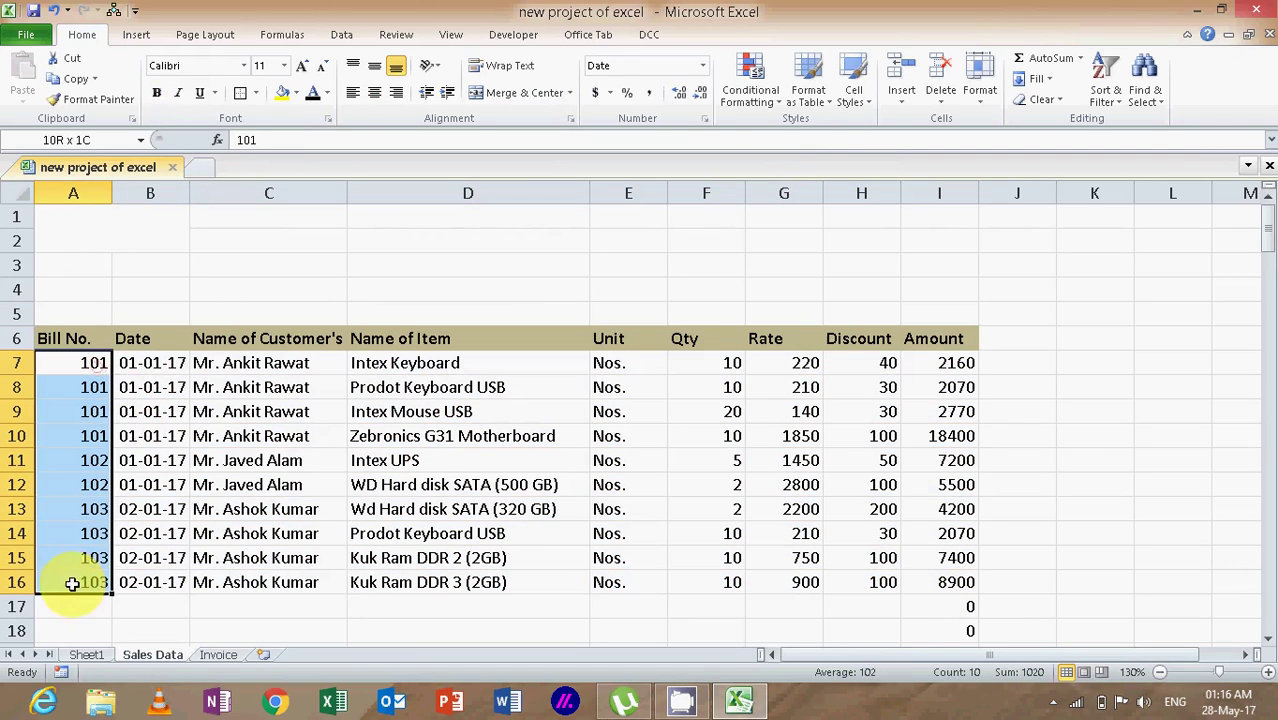
left_click(374, 92)
left_click(250, 436)
Step: Select the Sales Data header row A6:I6 and compare the sales table with the Invoice sheet's layout
left_click_drag(101, 340, 939, 342)
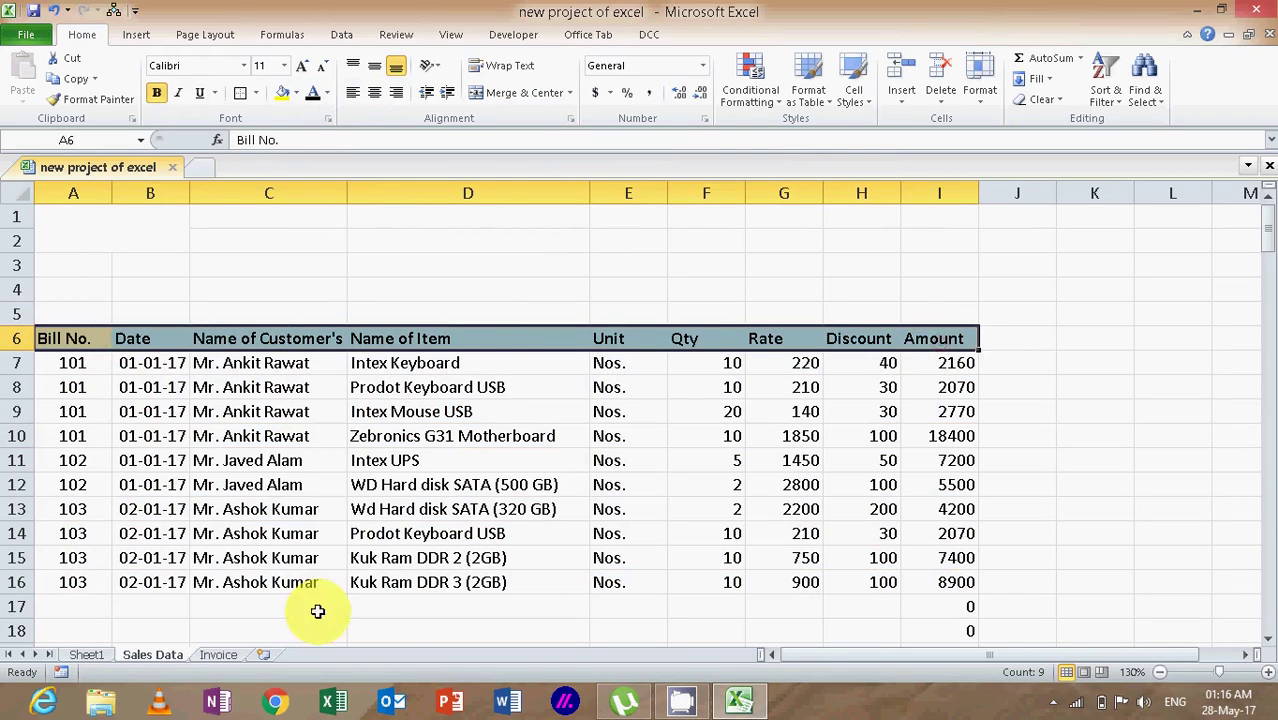
left_click(218, 654)
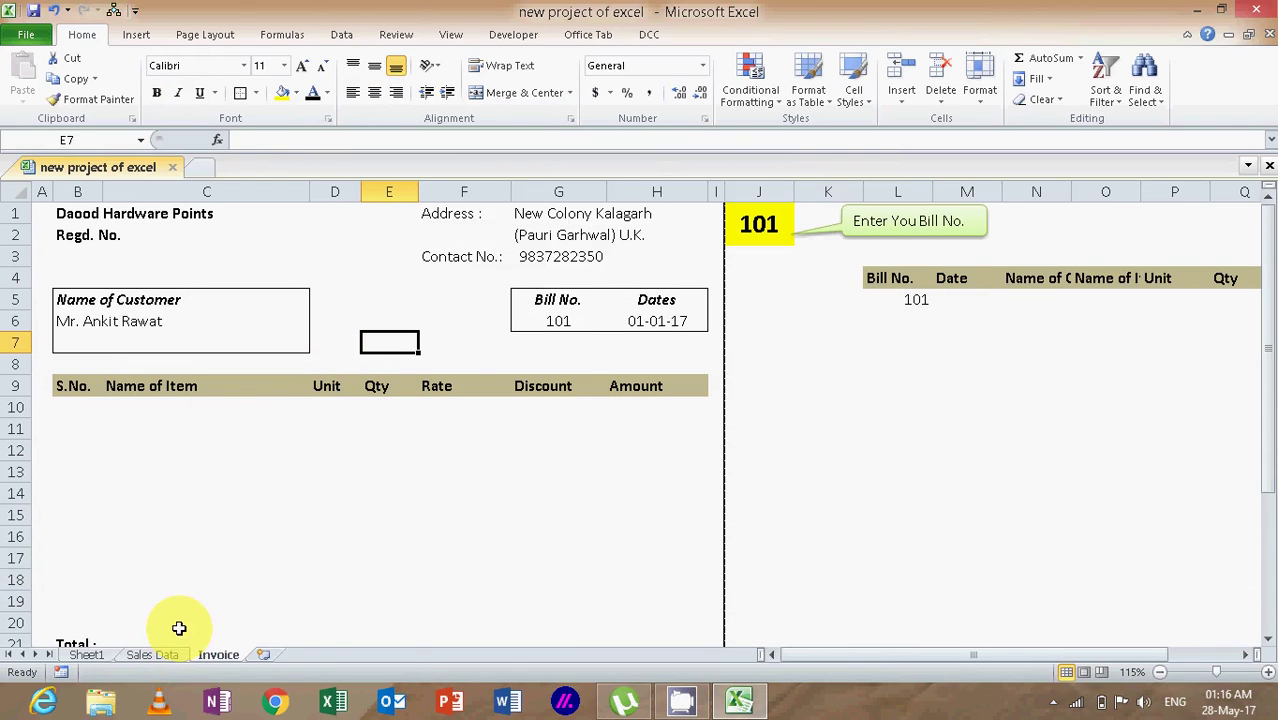
left_click(152, 656)
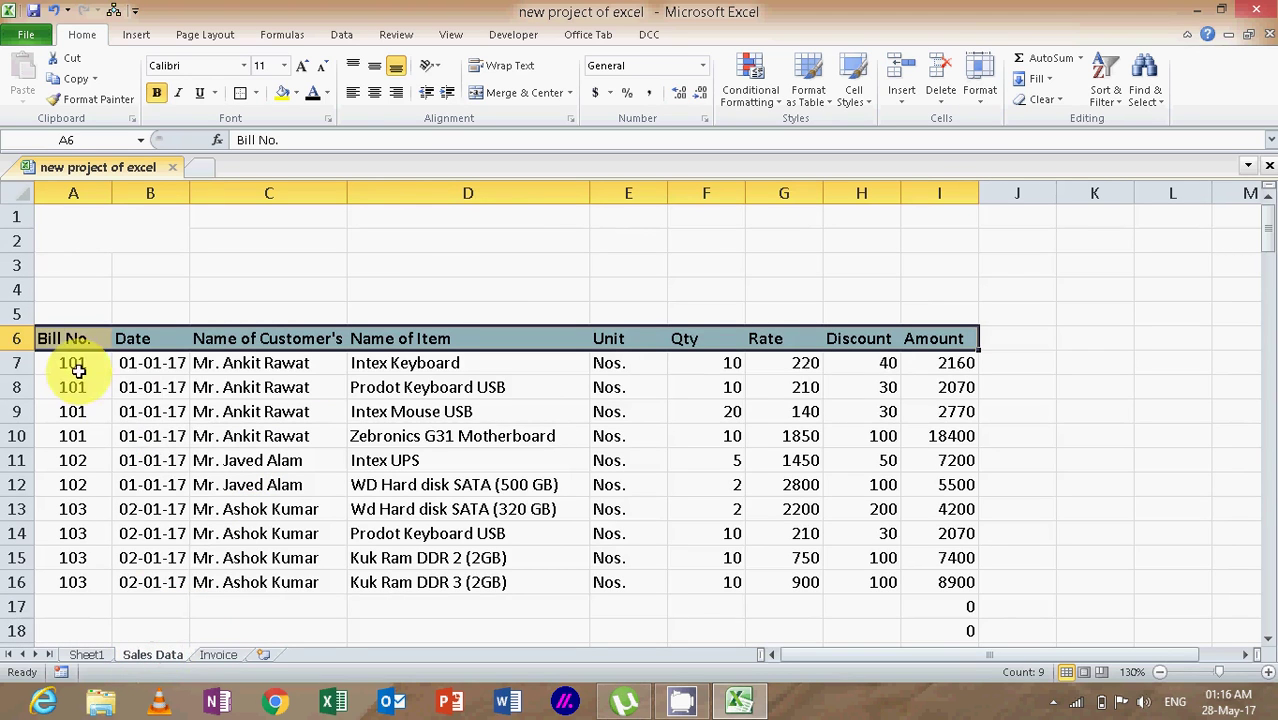
left_click(216, 656)
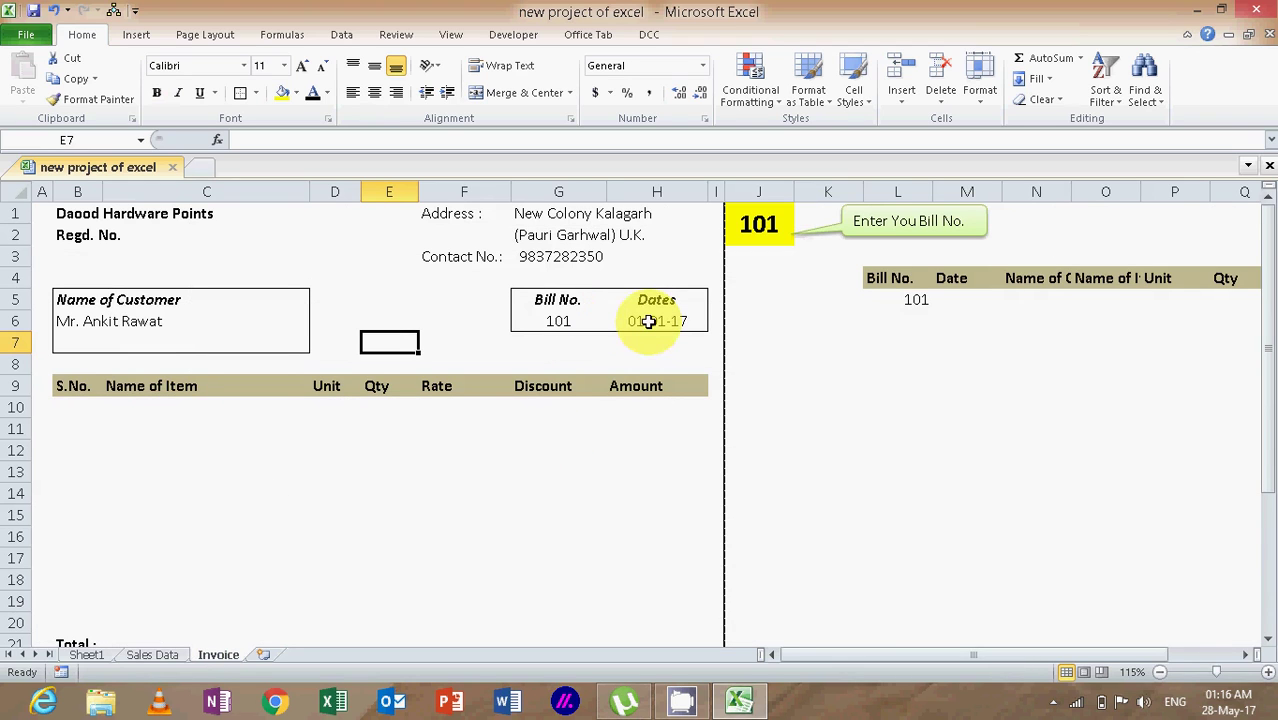
Step: Clear the yellow bill number cell J1 and the Bill No. cell L5 on the Invoice sheet
left_click(765, 224)
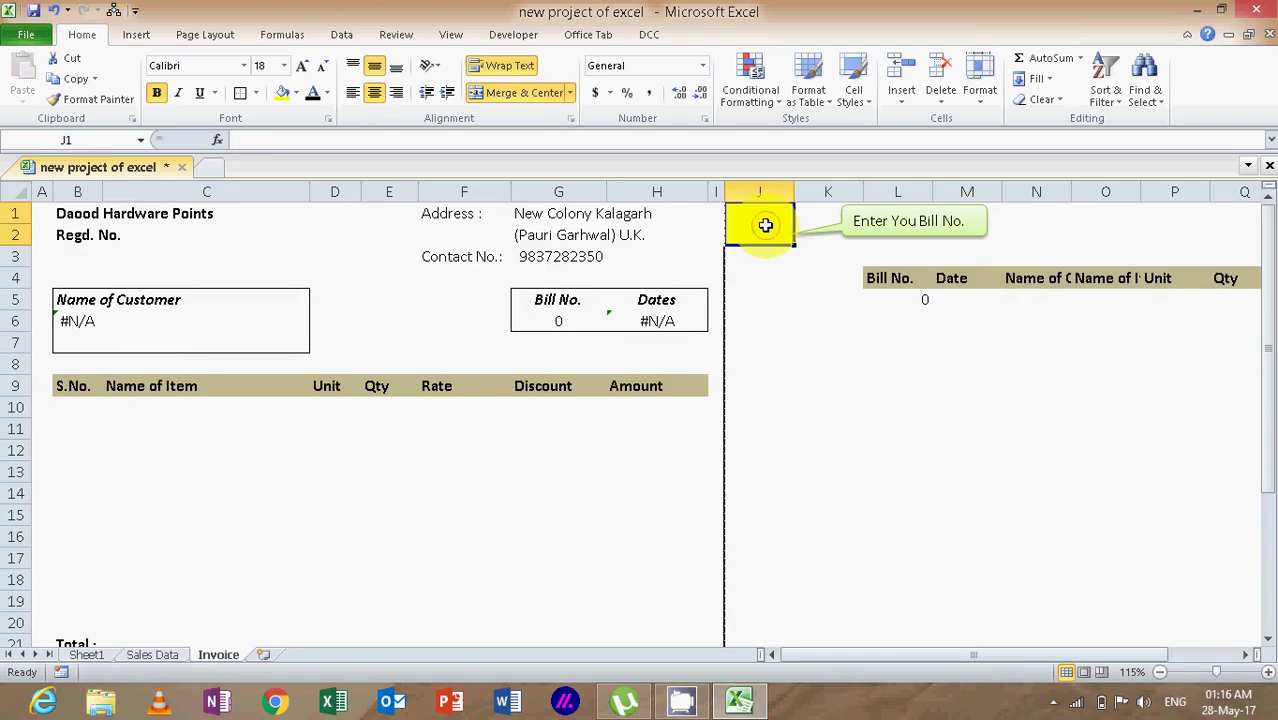
left_click(762, 385)
left_click(760, 218)
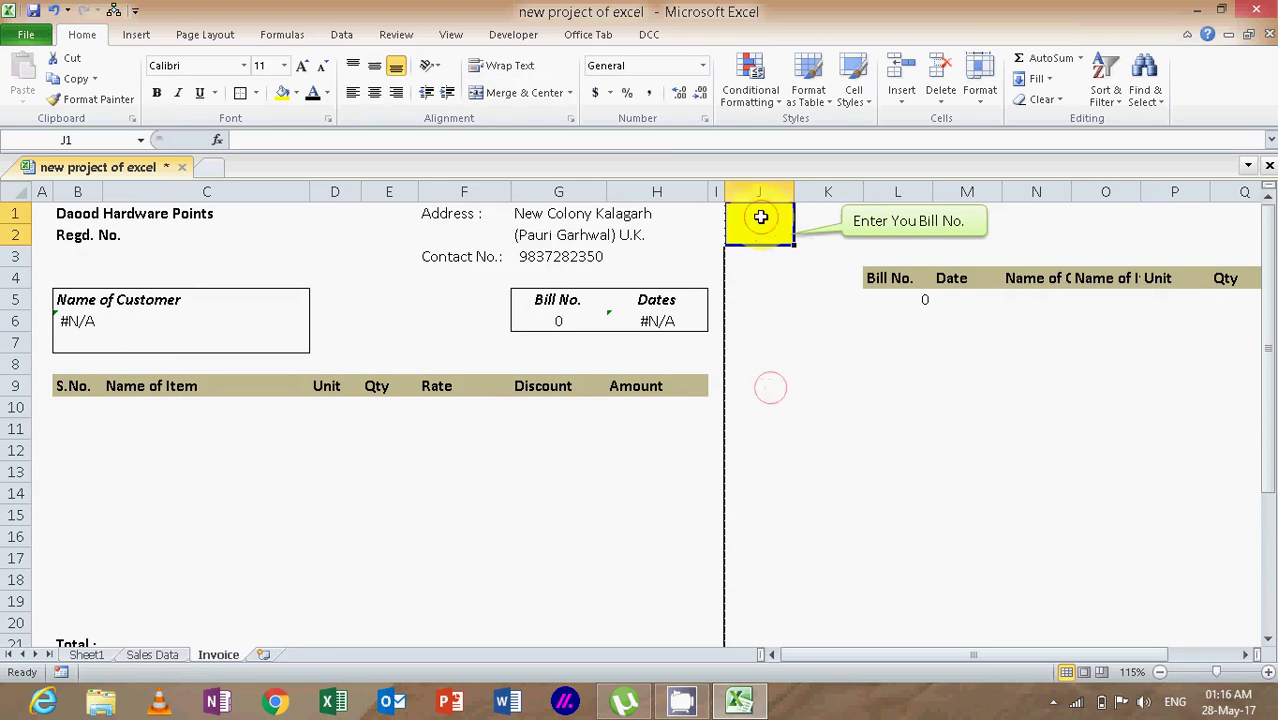
left_click(908, 304)
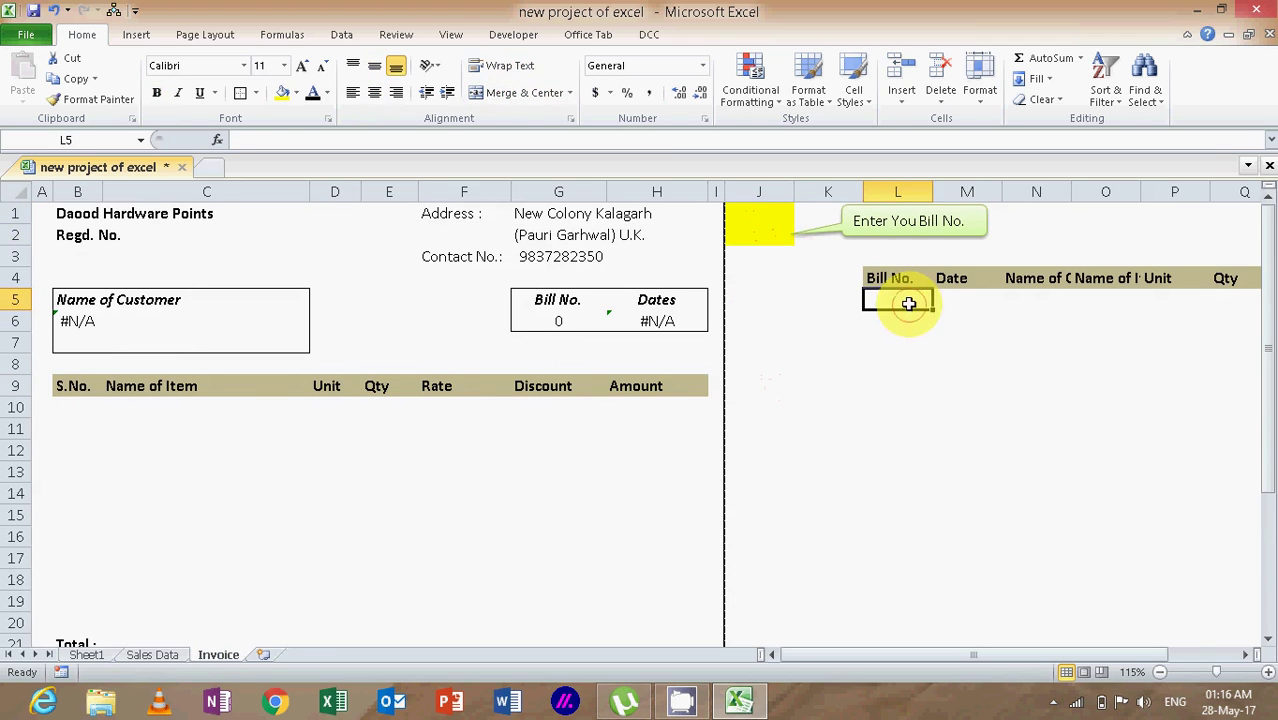
Step: Copy the header row A6:I6 from Sales Data and paste it into L4:T4 of the Invoice sheet
left_click(160, 655)
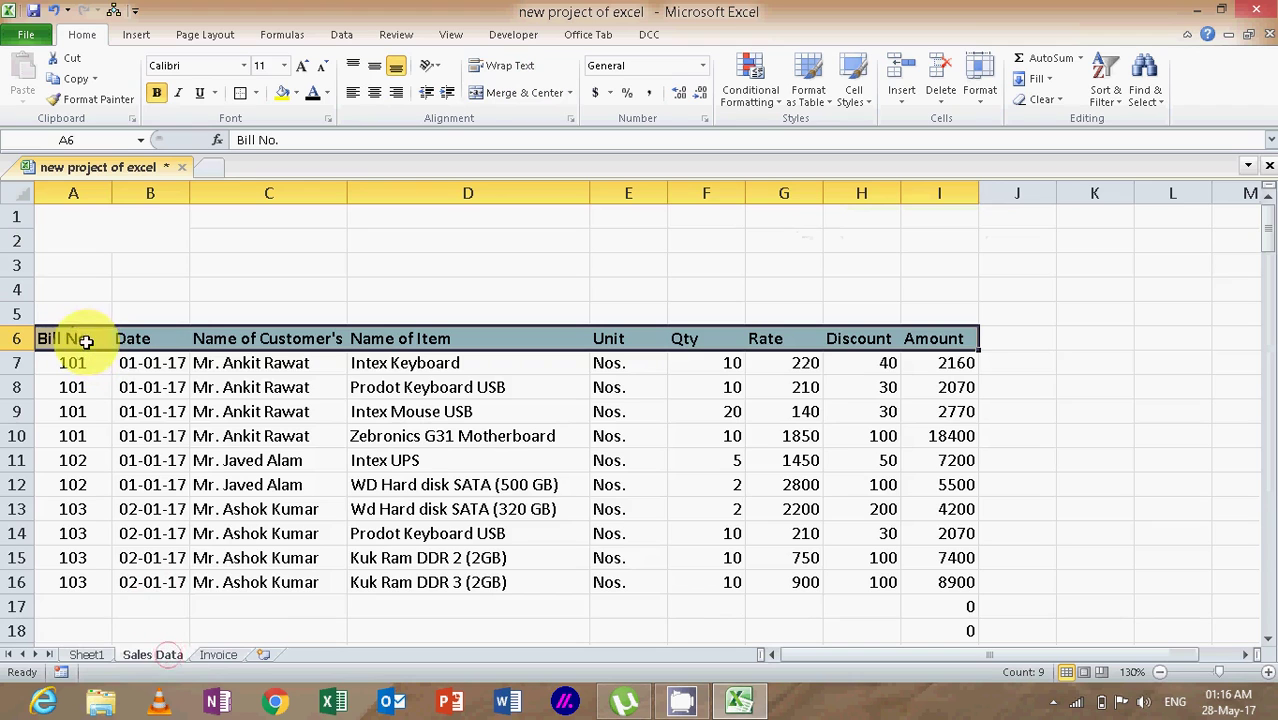
left_click(83, 80)
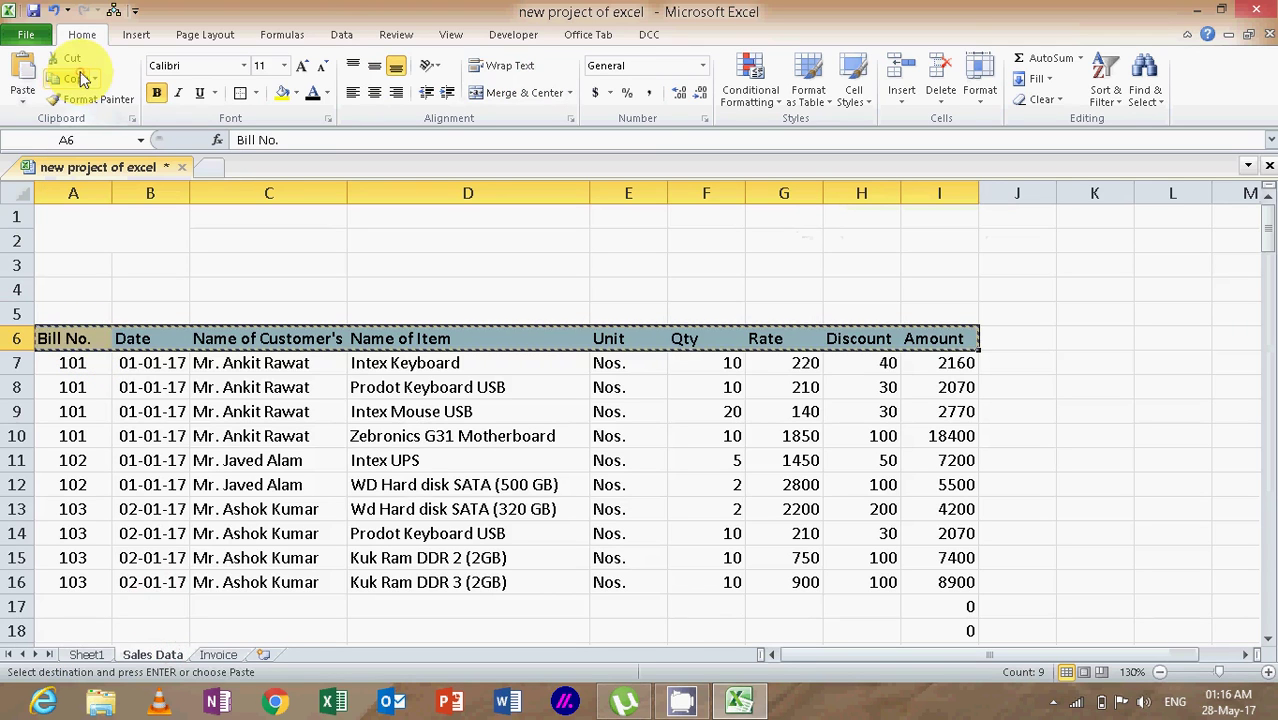
left_click(219, 654)
left_click_drag(904, 664, 912, 662)
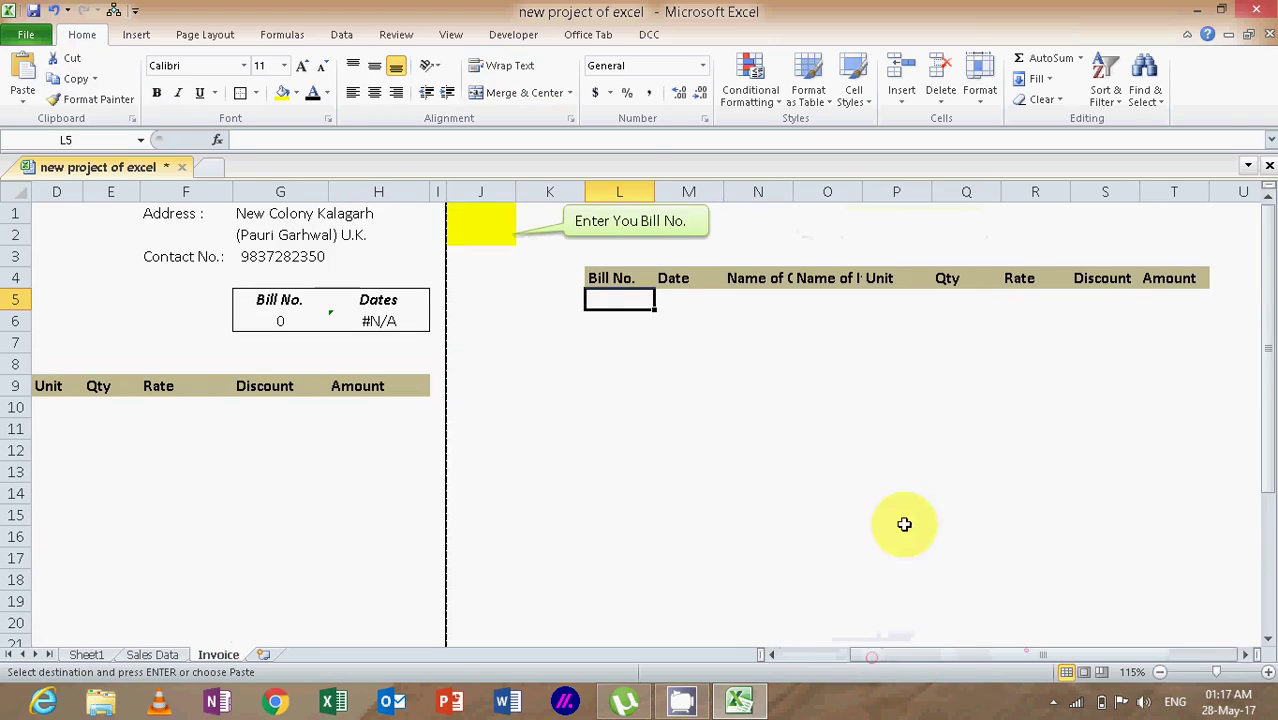
left_click_drag(615, 278, 1141, 277)
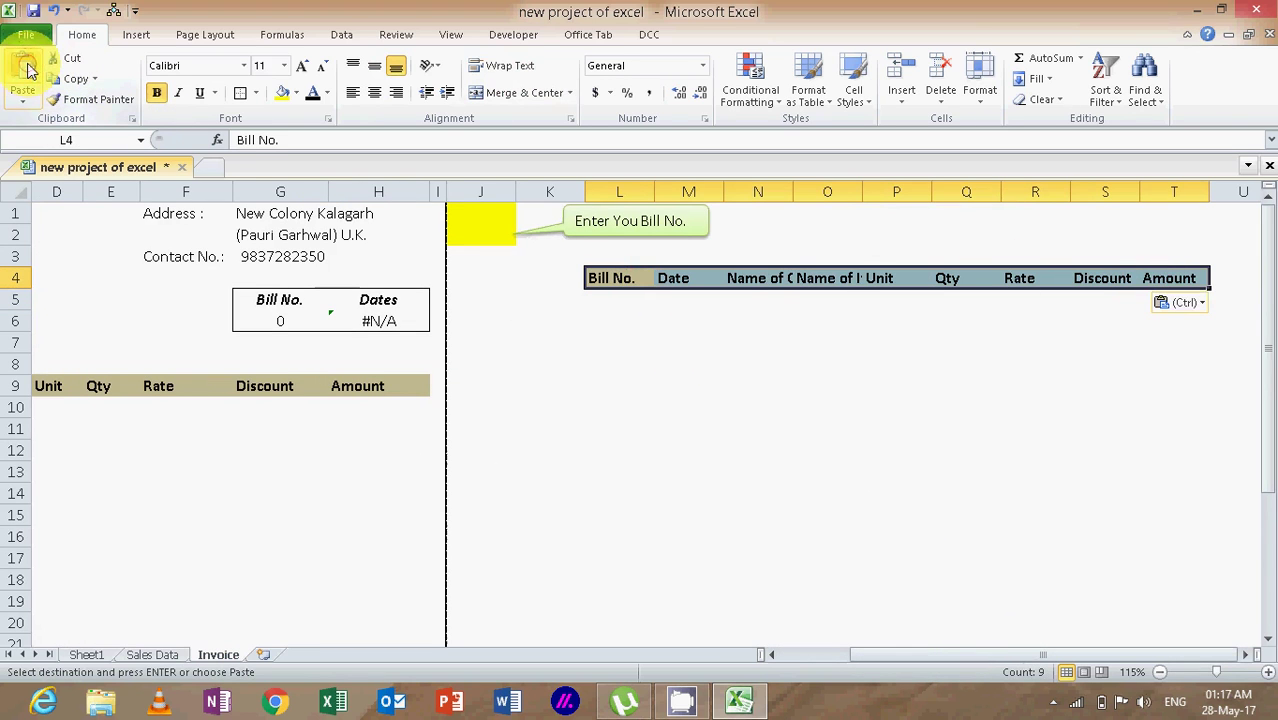
left_click(866, 367)
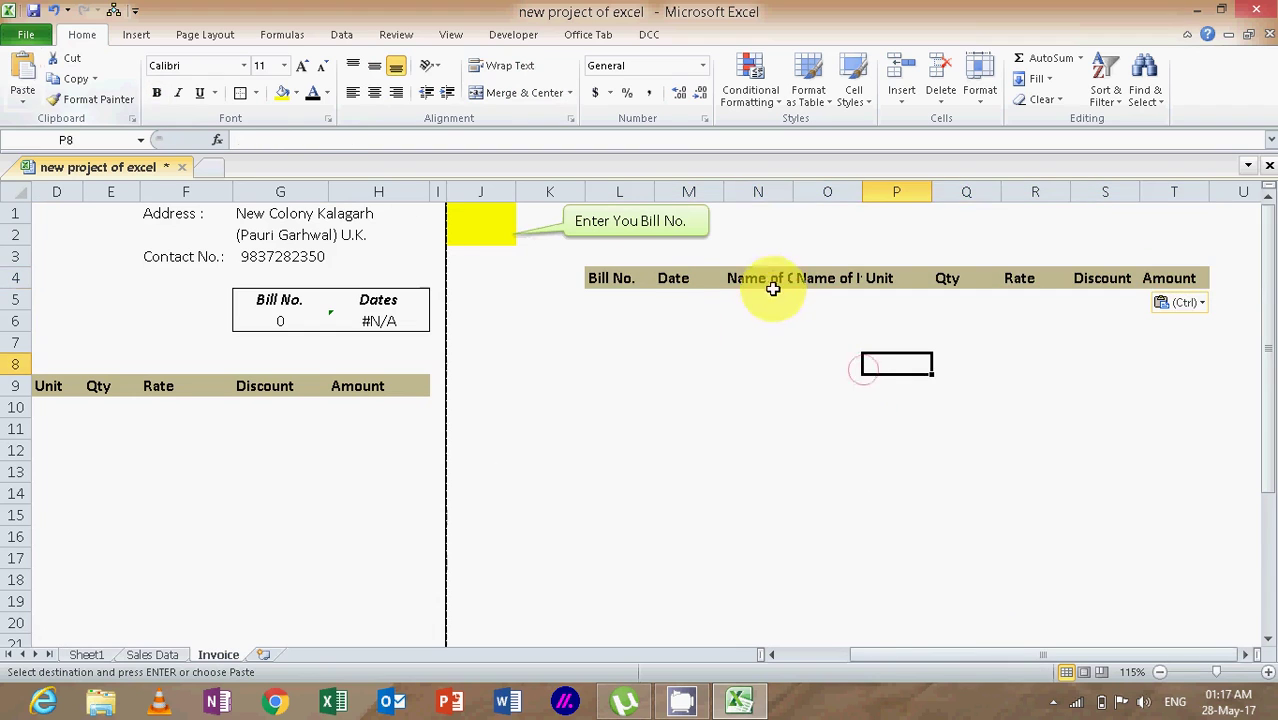
Step: Autofit columns N and O to their Name of Customer's and Name of Item headers
left_click(773, 285)
double_click(797, 196)
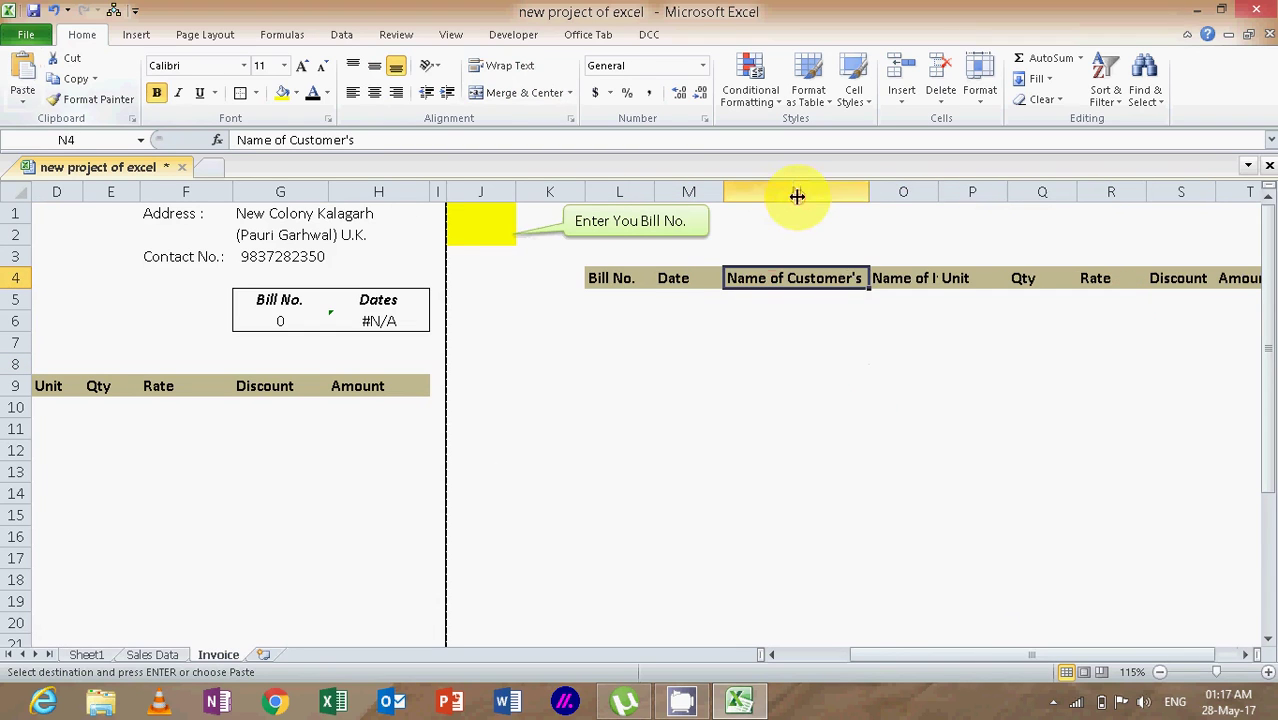
double_click(938, 191)
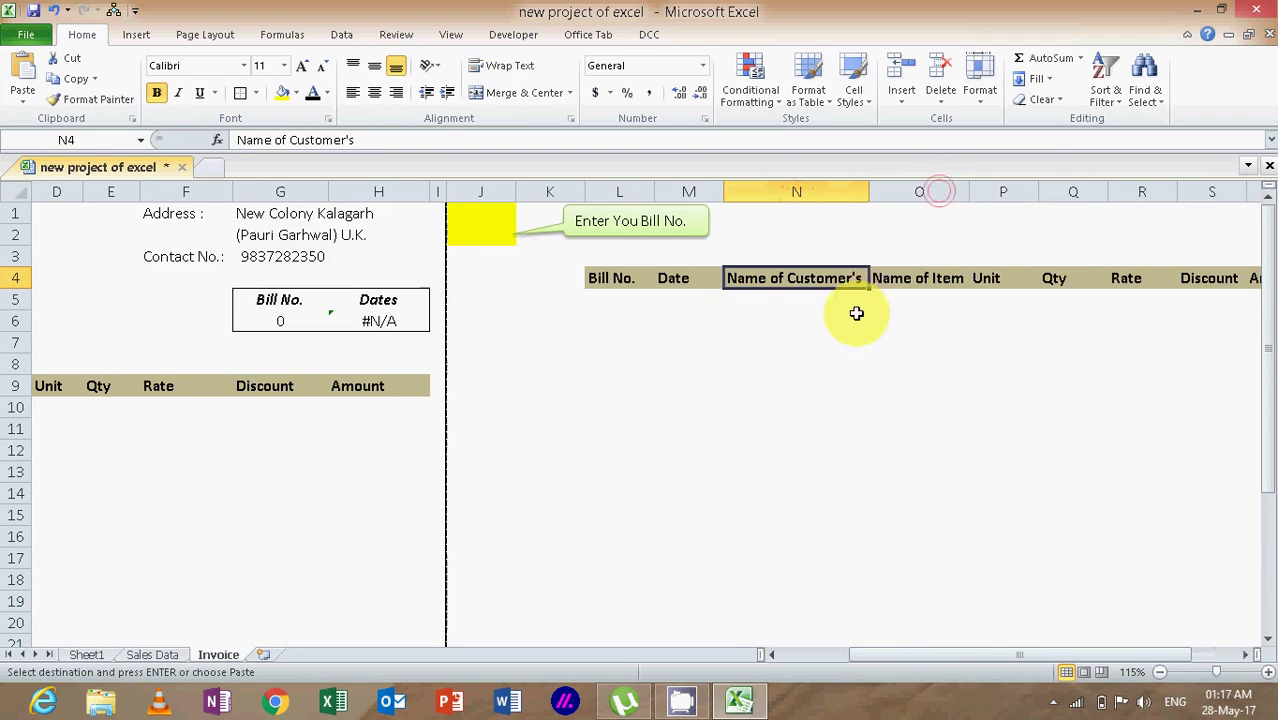
Step: Link the Bill No. cell L5 to the yellow entry cell with the formula =J1
left_click(479, 228)
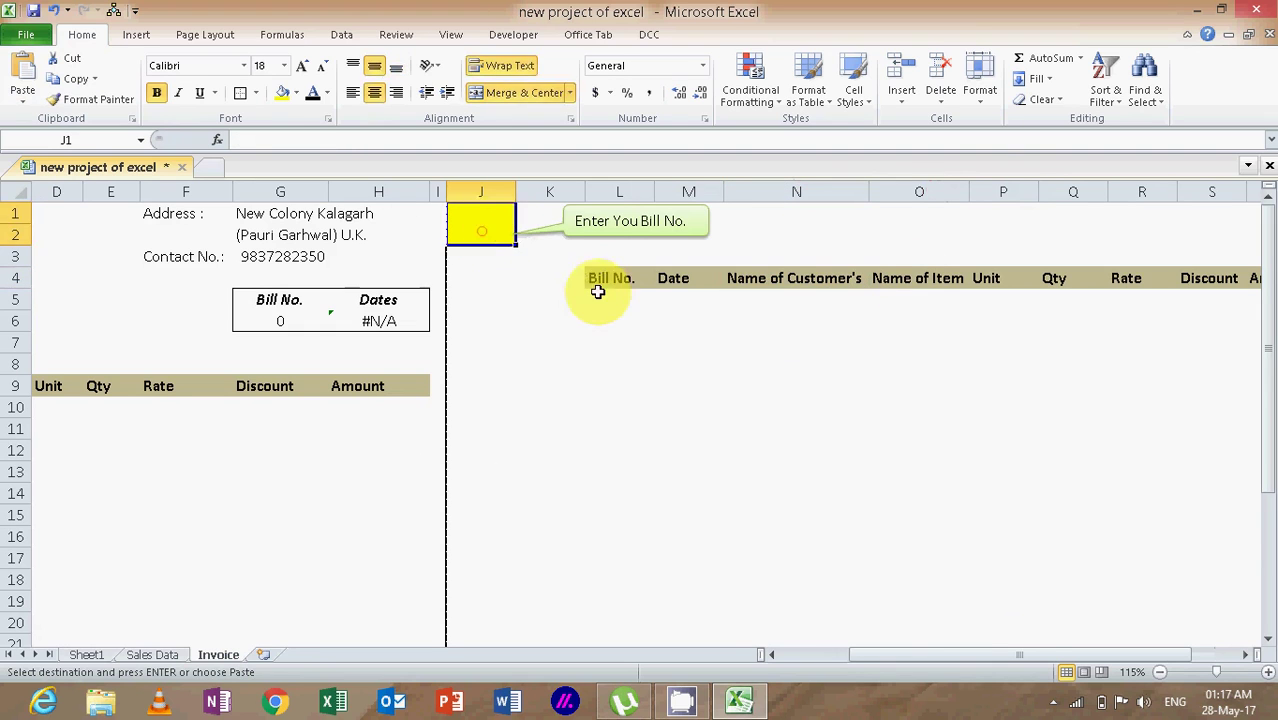
left_click(621, 300)
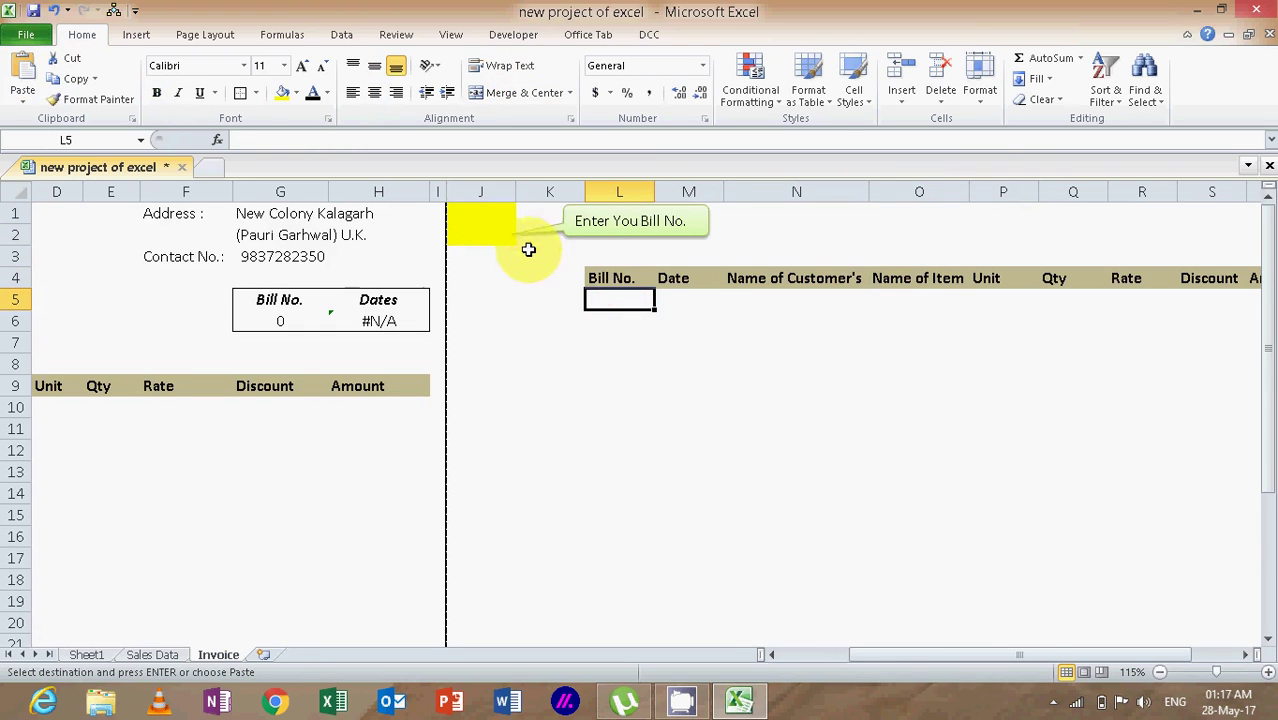
type("=")
left_click(483, 230)
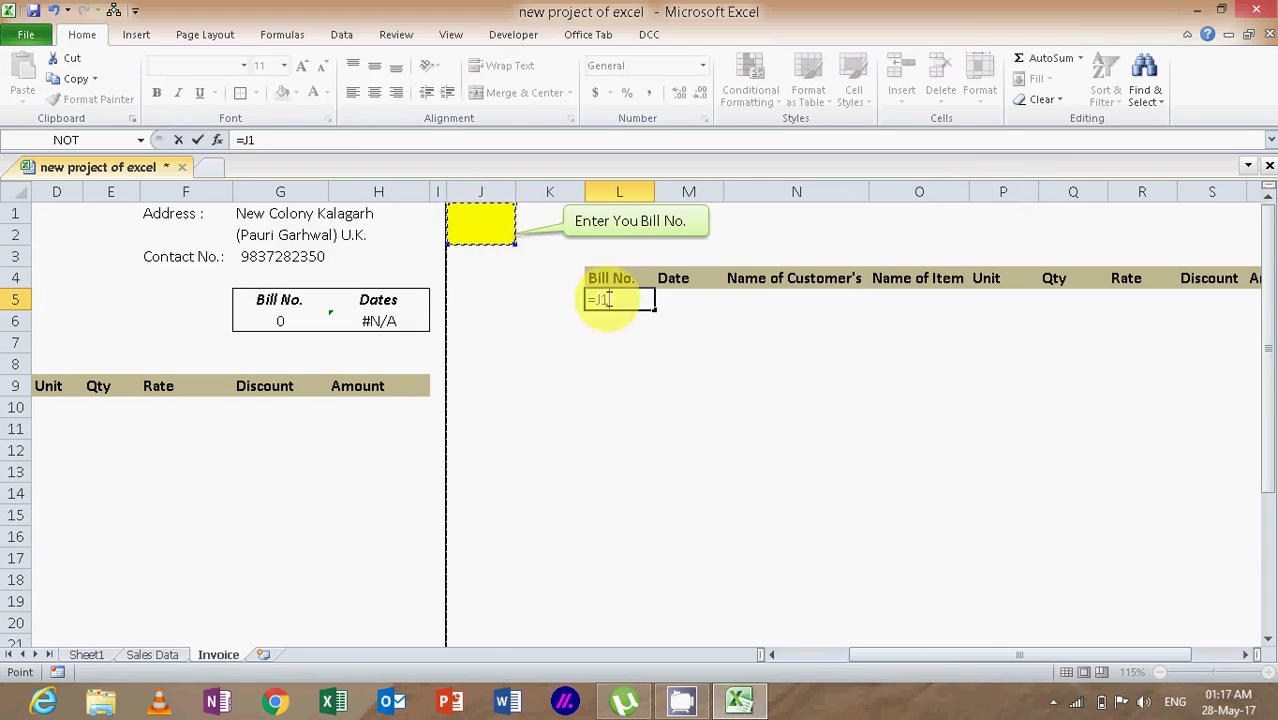
key("Return")
Step: Enter 101 as the bill number in cell J1
left_click(667, 357)
left_click(463, 218)
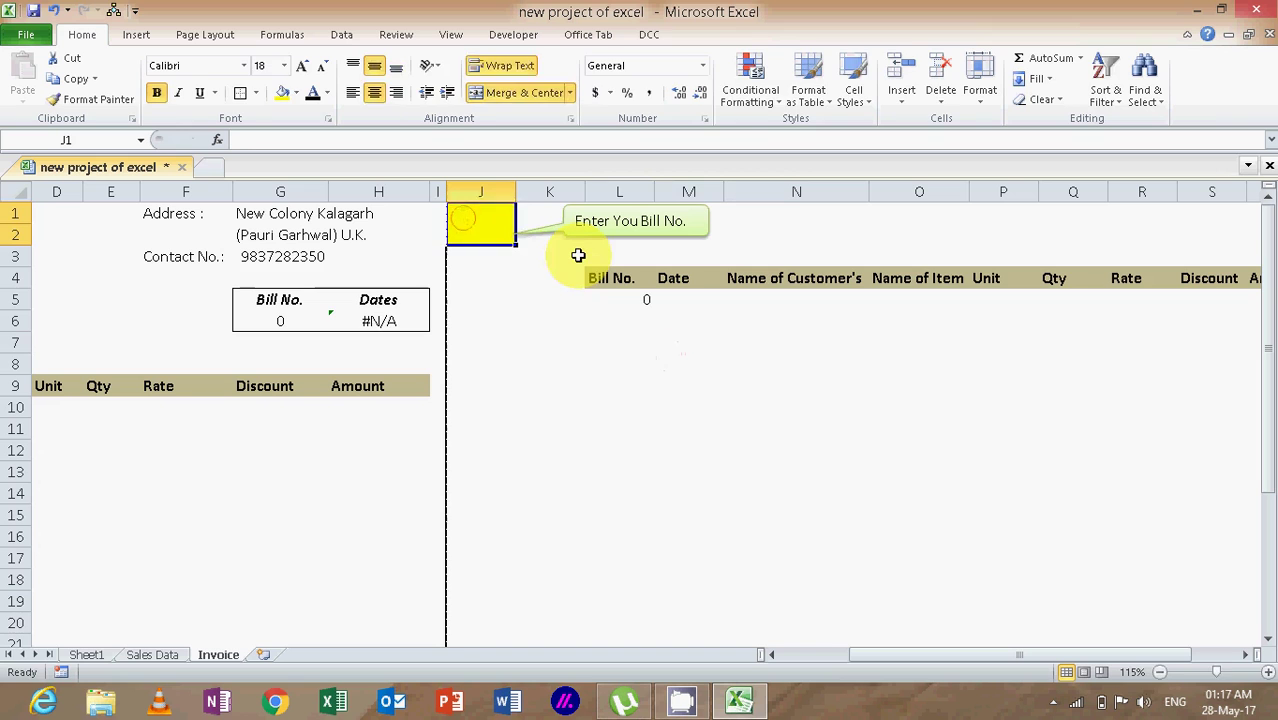
type("101")
key("Return")
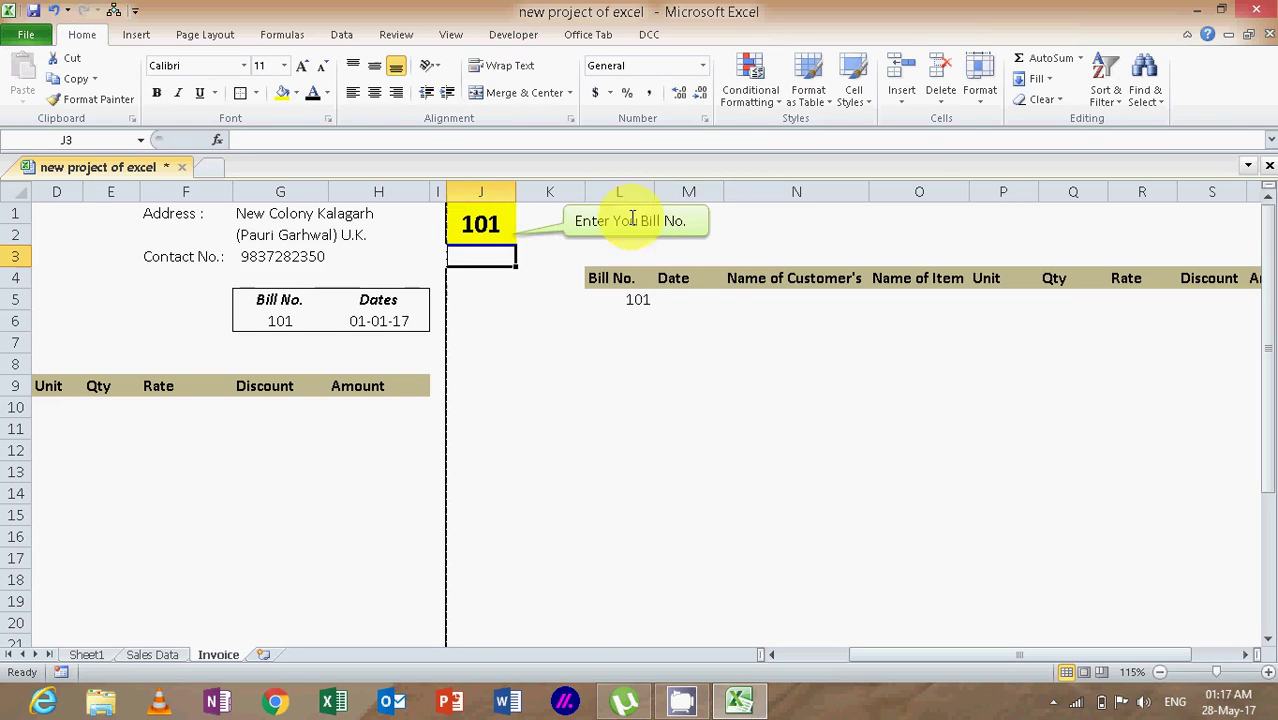
Step: Examine the formulas in L5 and in the invoice's customer name, bill number and date cells, checking them against the Sales Data table
left_click(630, 300)
left_click_drag(886, 654, 818, 661)
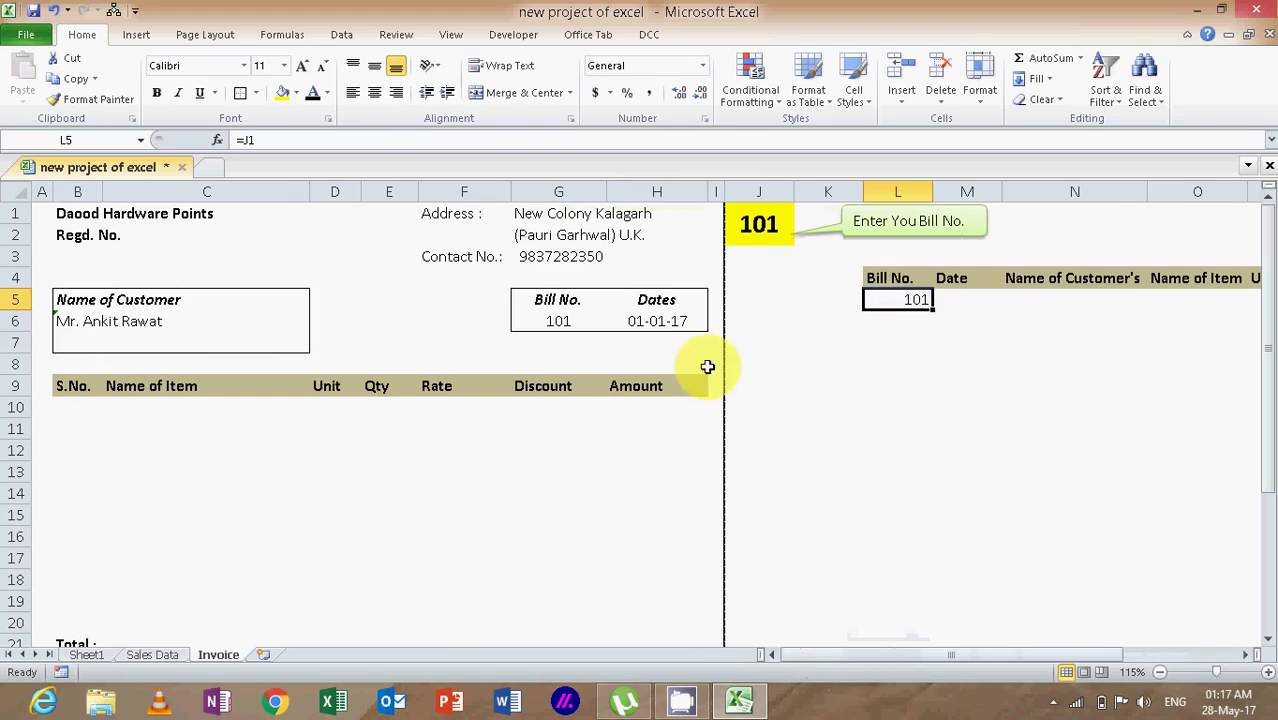
left_click(75, 320)
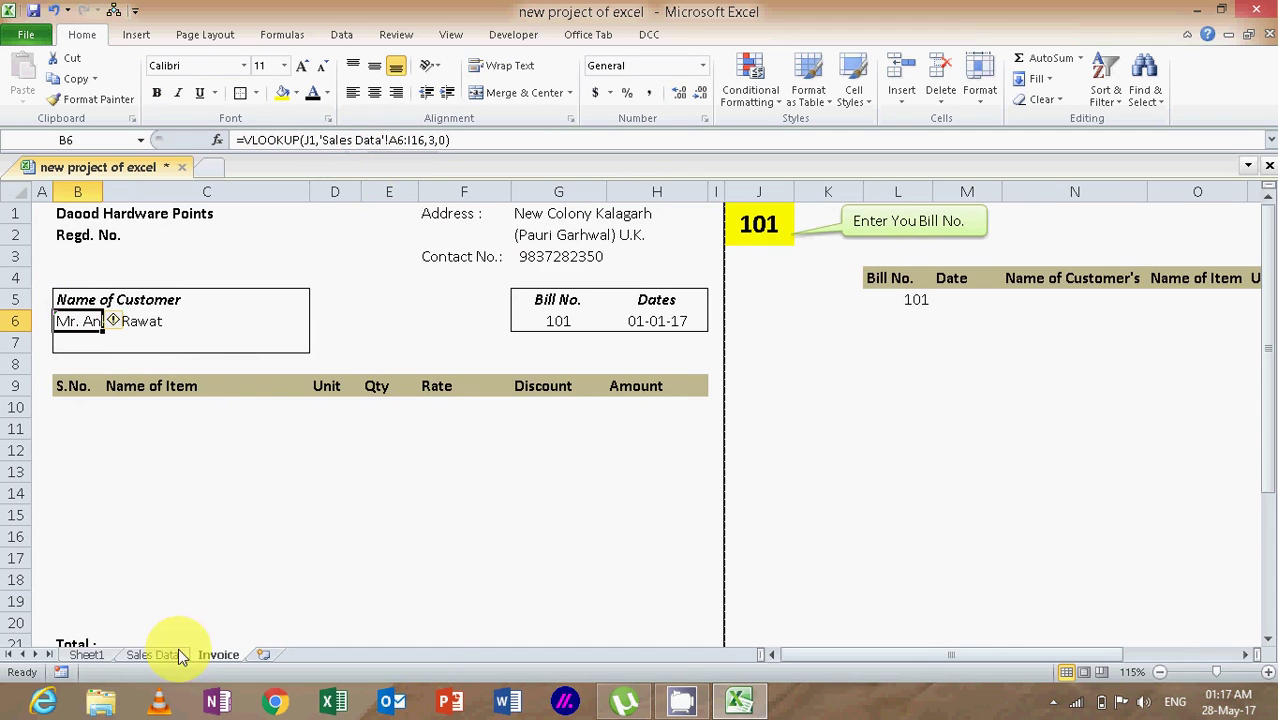
left_click(152, 654)
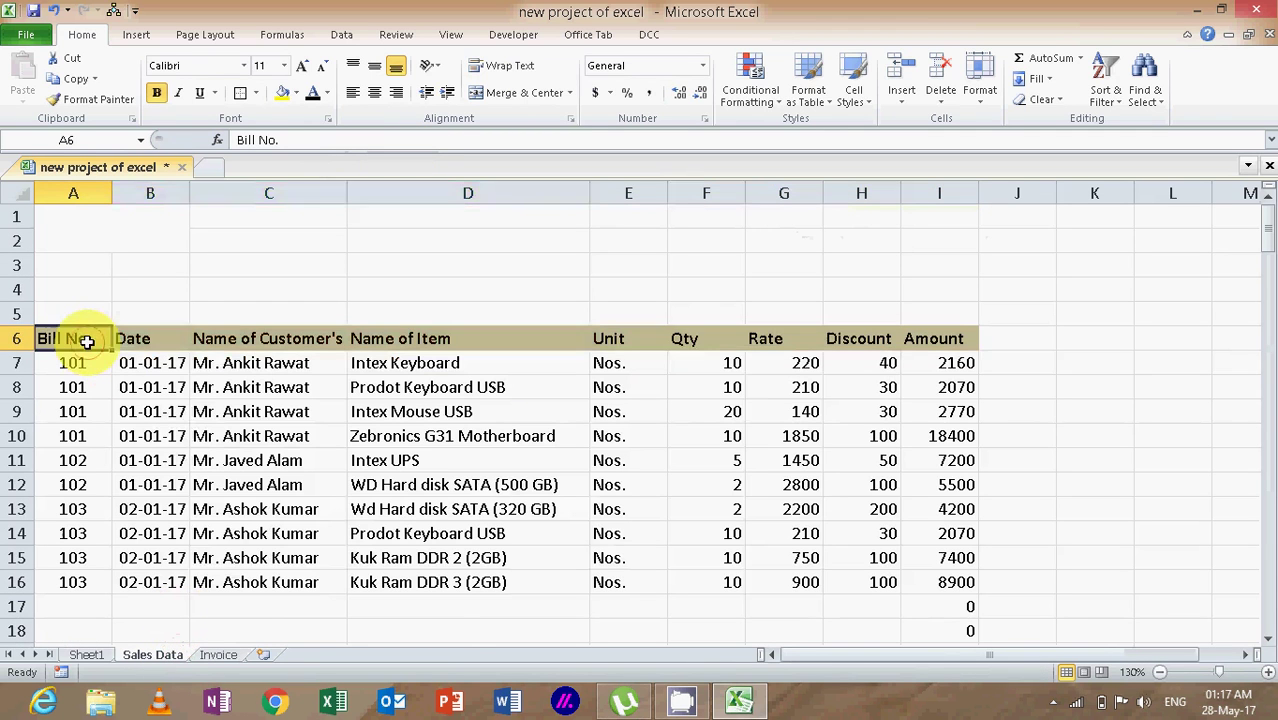
left_click_drag(87, 342, 951, 580)
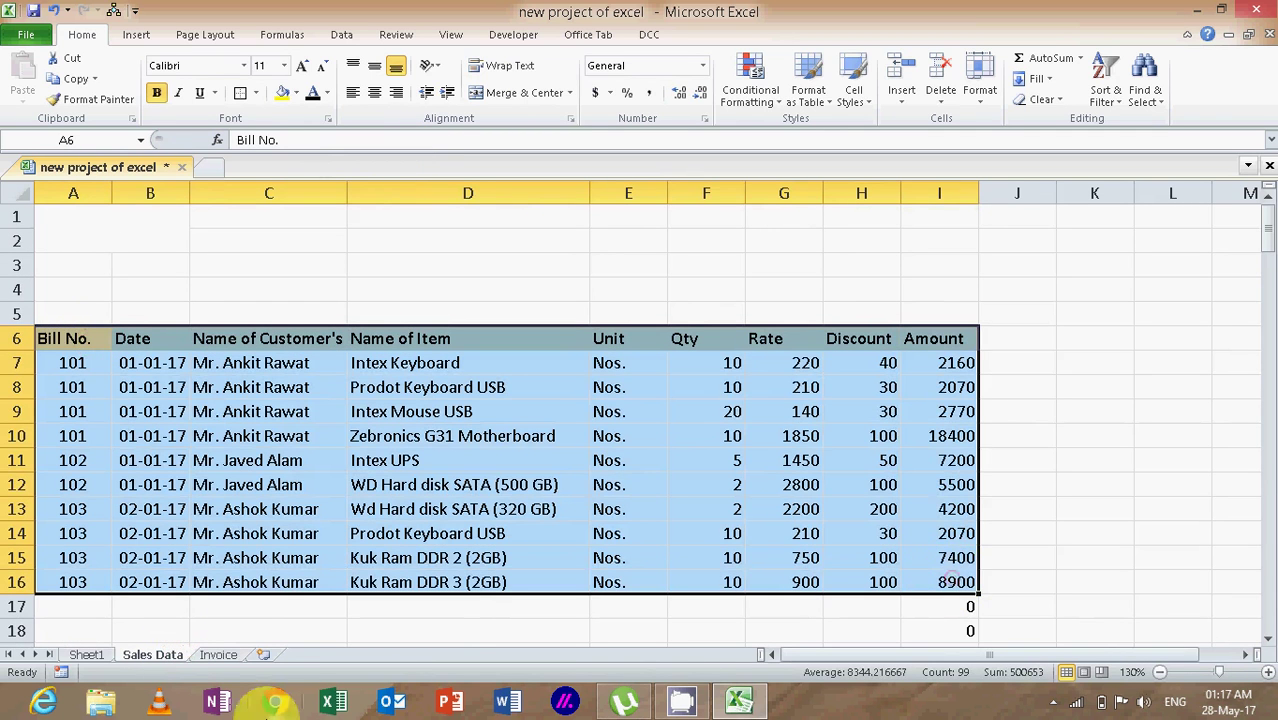
left_click(220, 655)
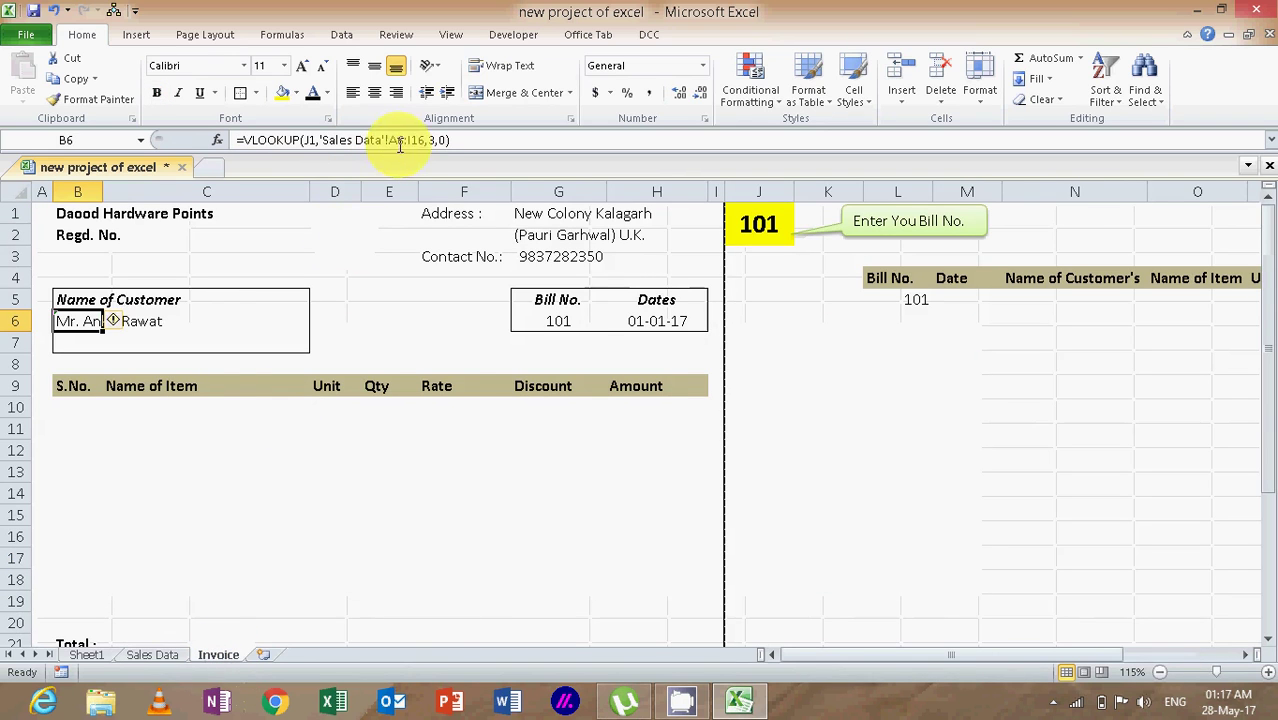
left_click(152, 654)
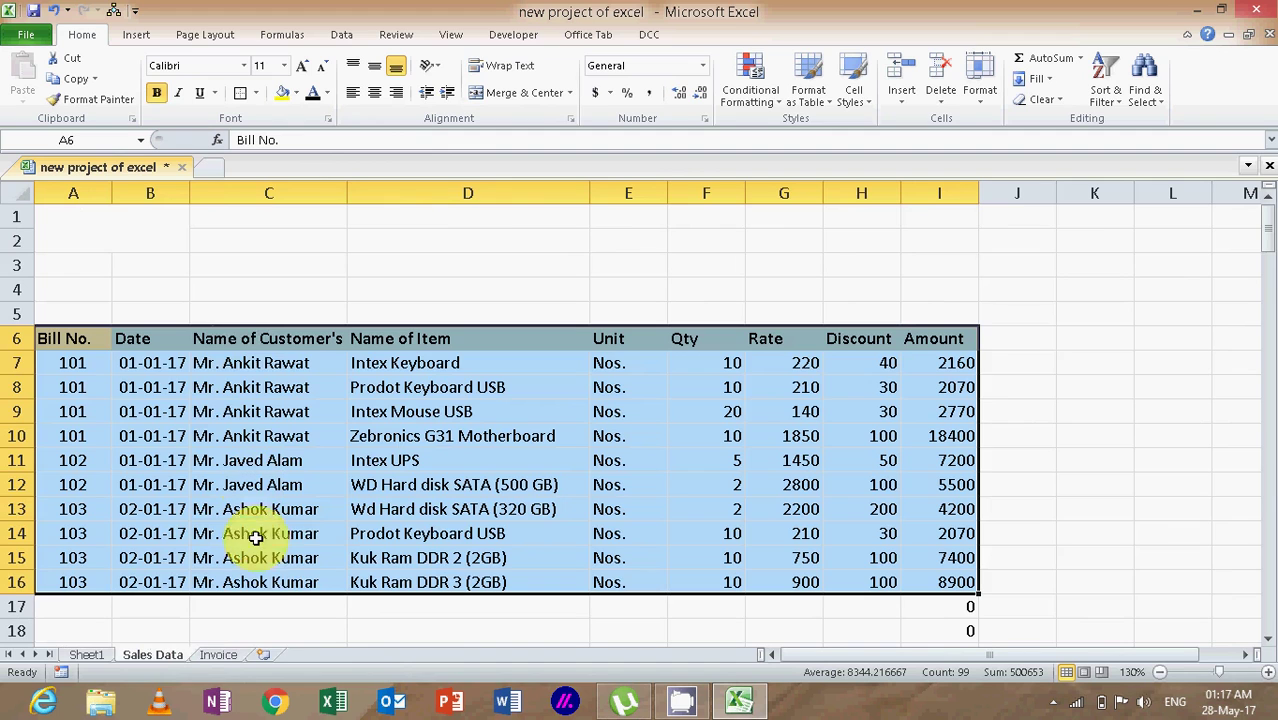
left_click(214, 655)
left_click(571, 322)
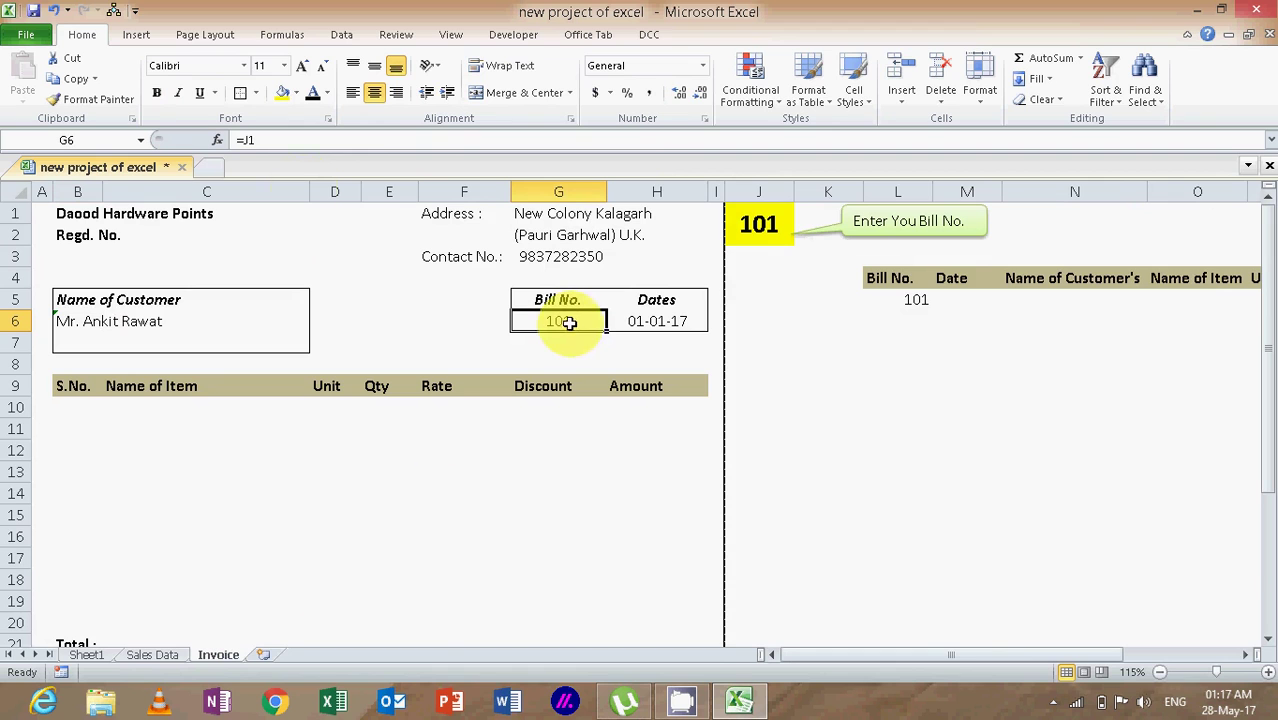
left_click(651, 318)
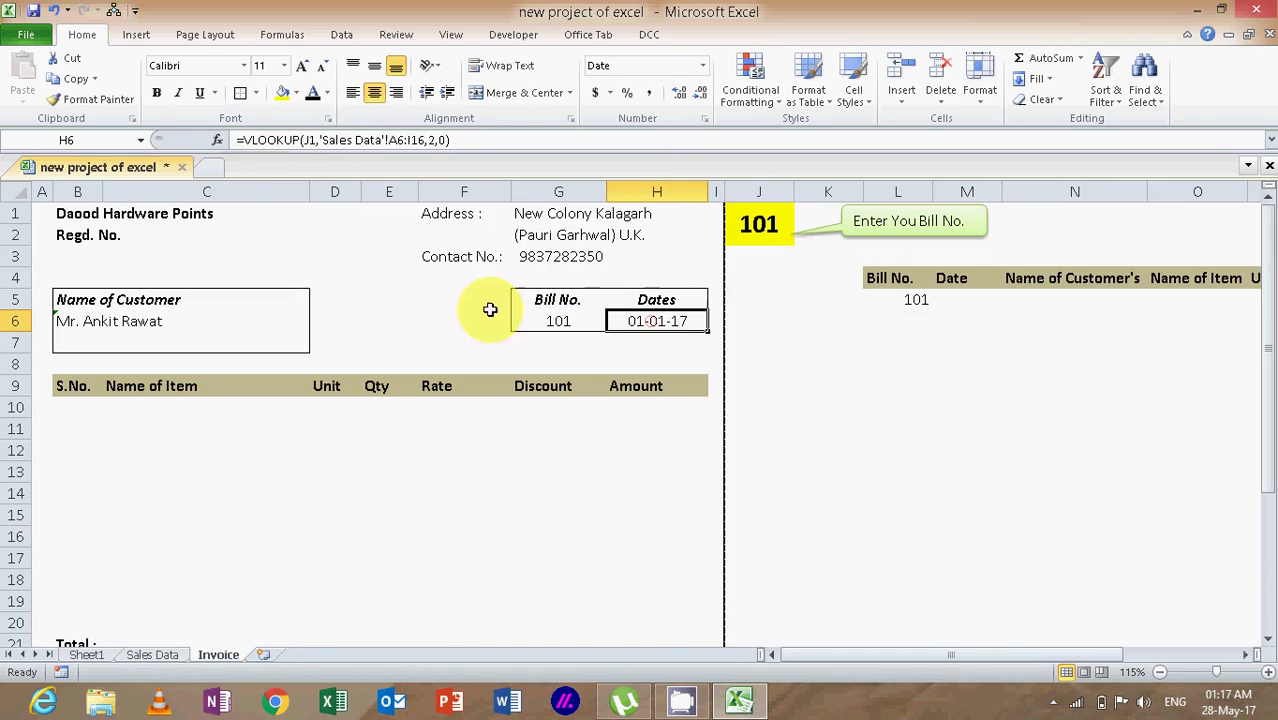
Step: Test the invoice's customer and date lookups against the Sales Data sheet by entering bill numbers 103, 102 and 101 in J1
left_click(152, 654)
left_click(143, 364)
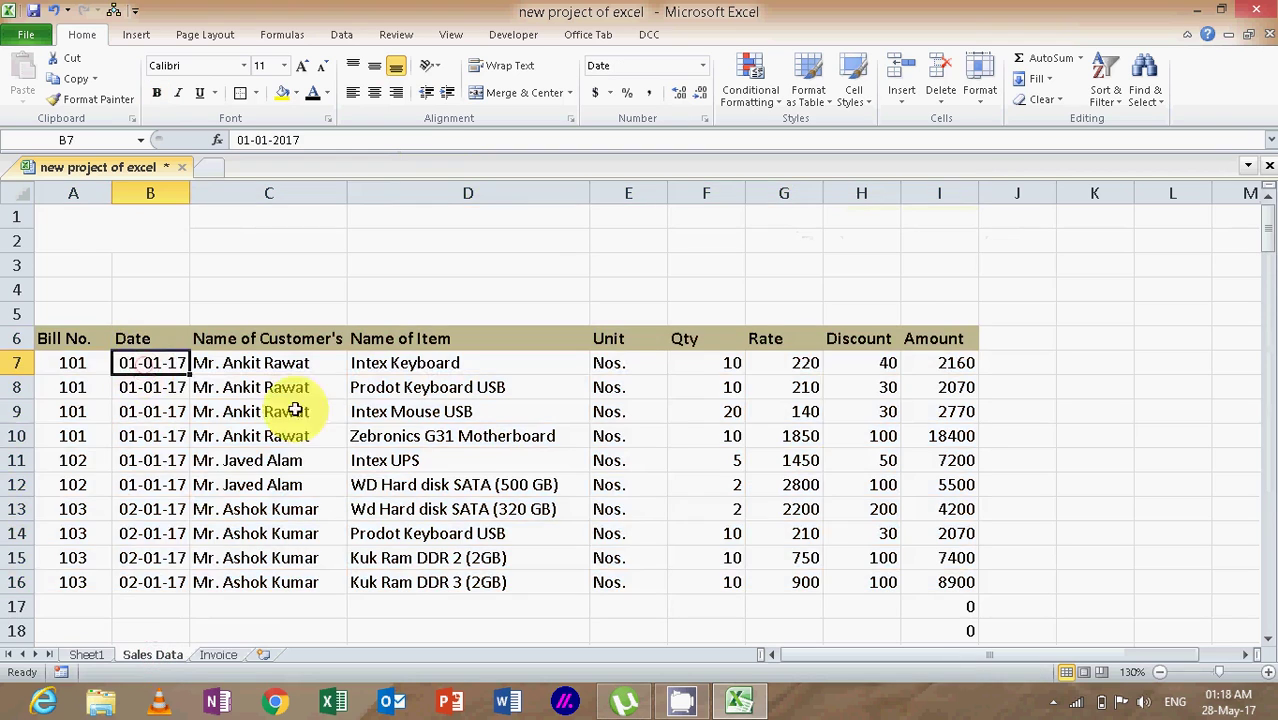
left_click(226, 655)
left_click(752, 226)
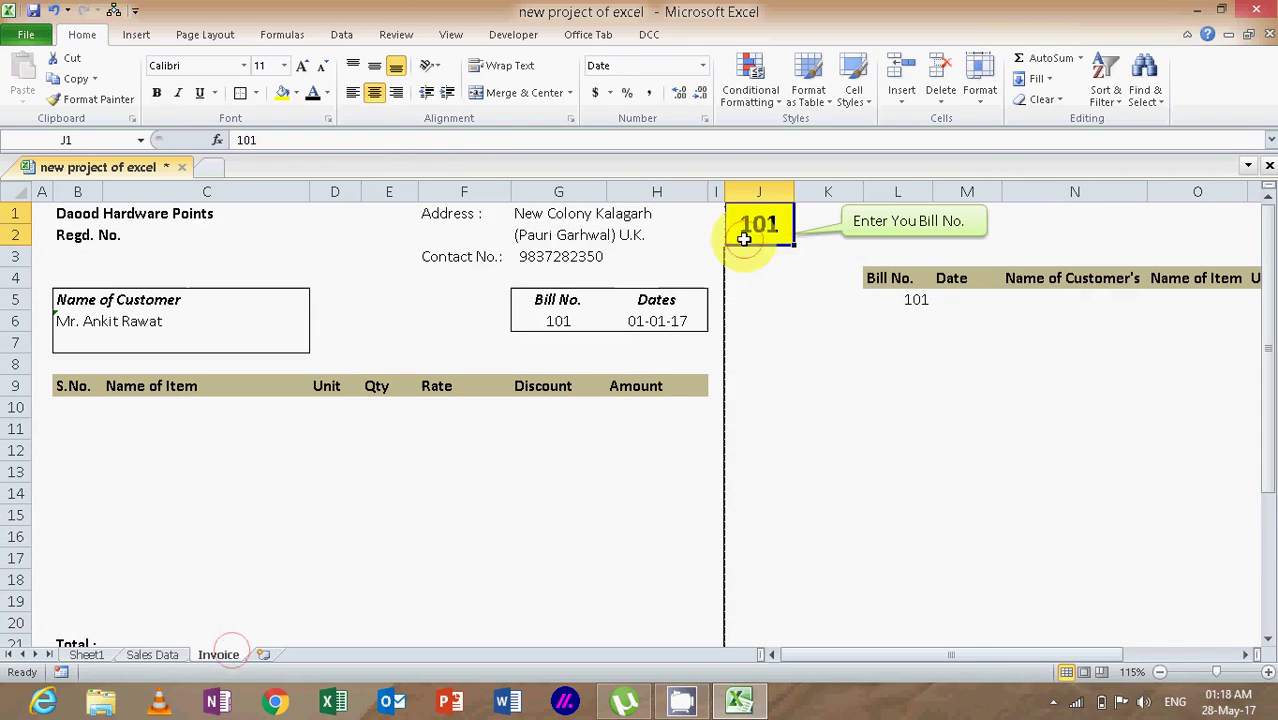
type("103")
key("Return")
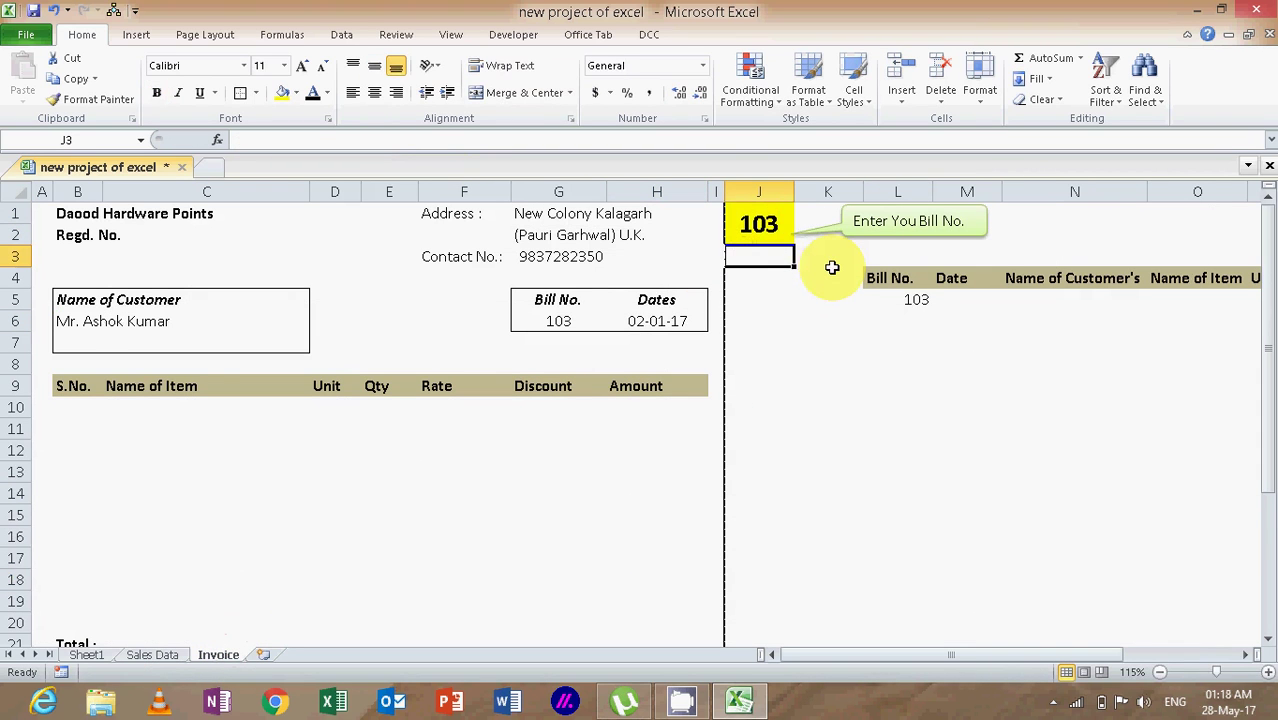
left_click(786, 228)
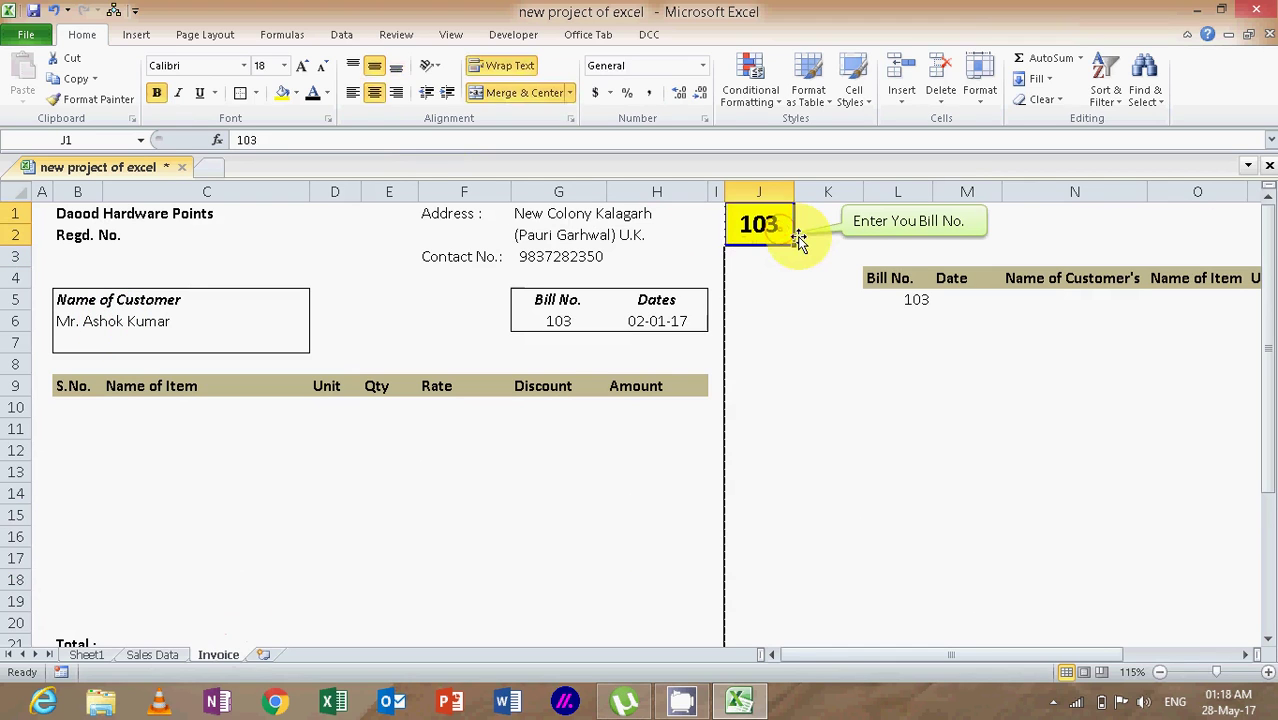
type("1")
key("Return")
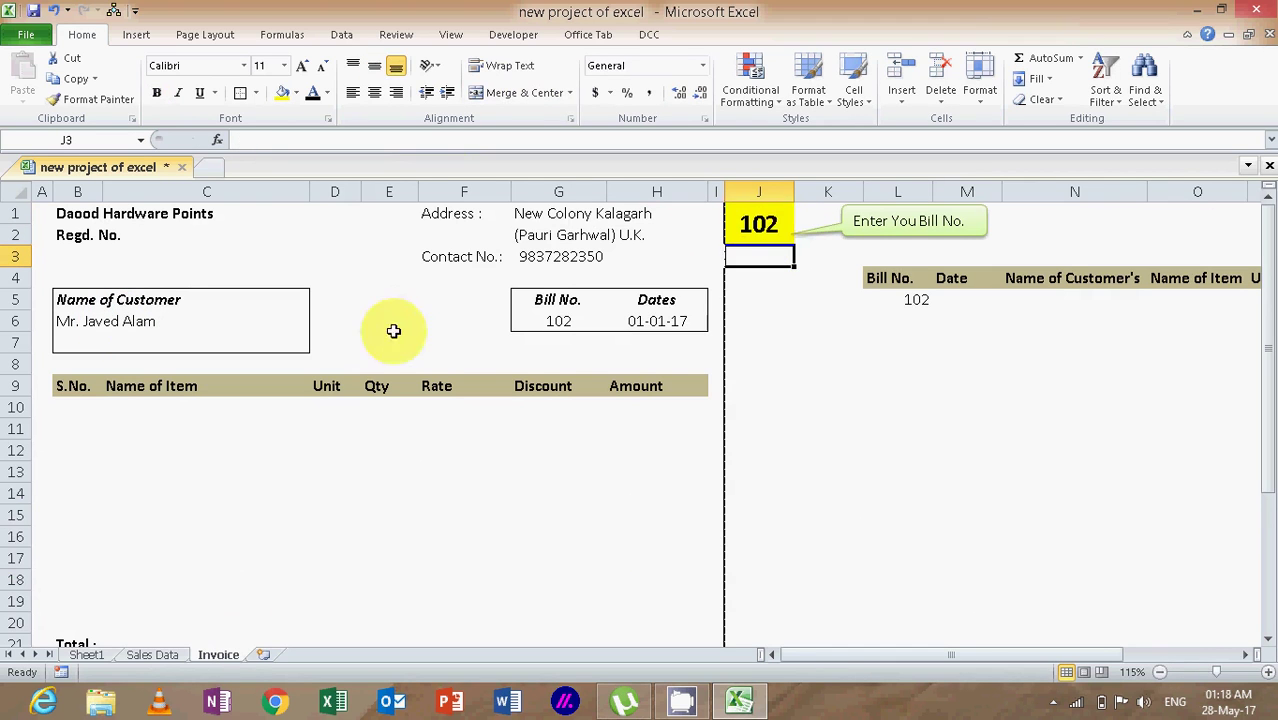
left_click(776, 237)
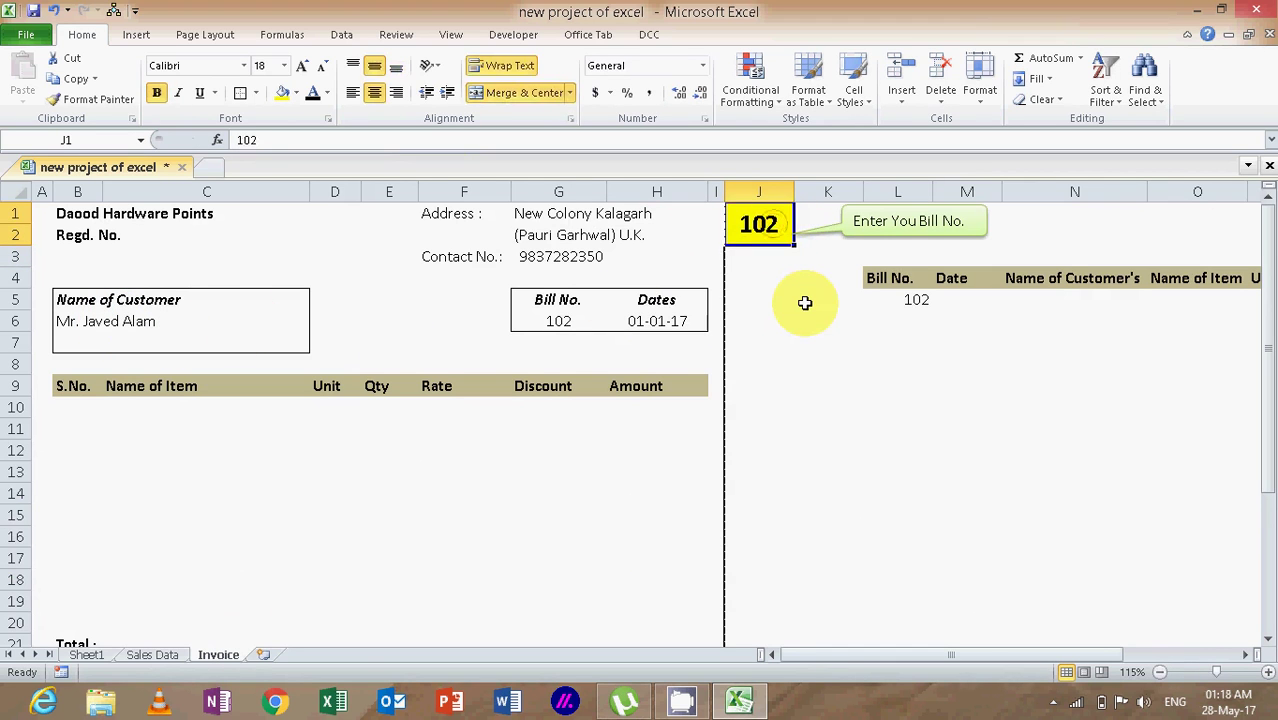
type("101")
key("Return")
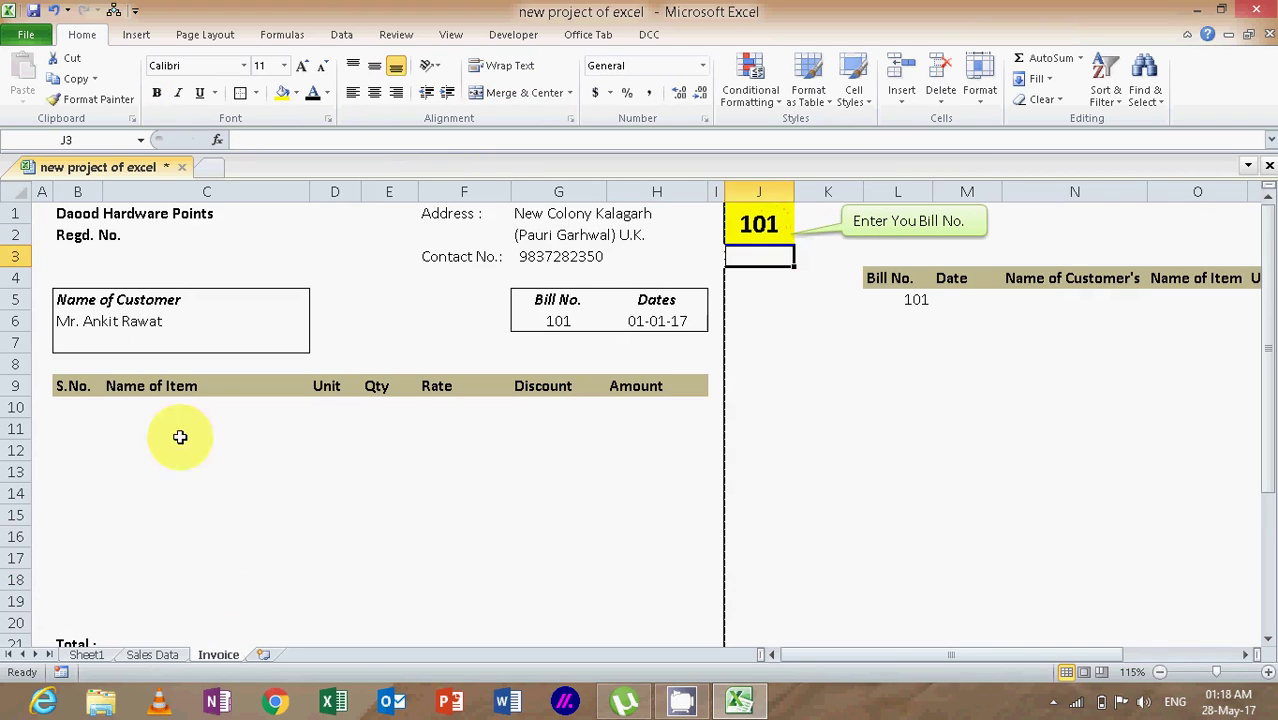
left_click(119, 403)
left_click(149, 443)
left_click(176, 481)
left_click(191, 510)
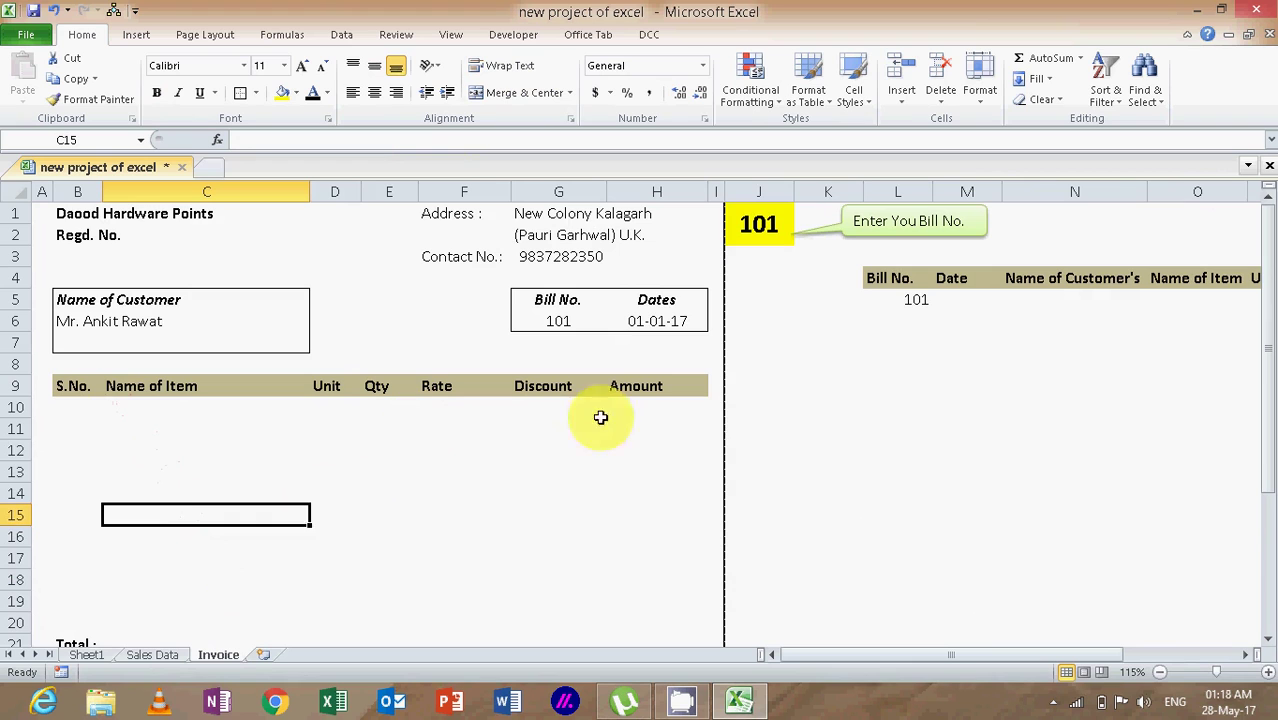
Step: Set up an Advanced Filter with list range A6:I16 on Sales Data and criteria range L4:T5 on the Invoice sheet
left_click(821, 428)
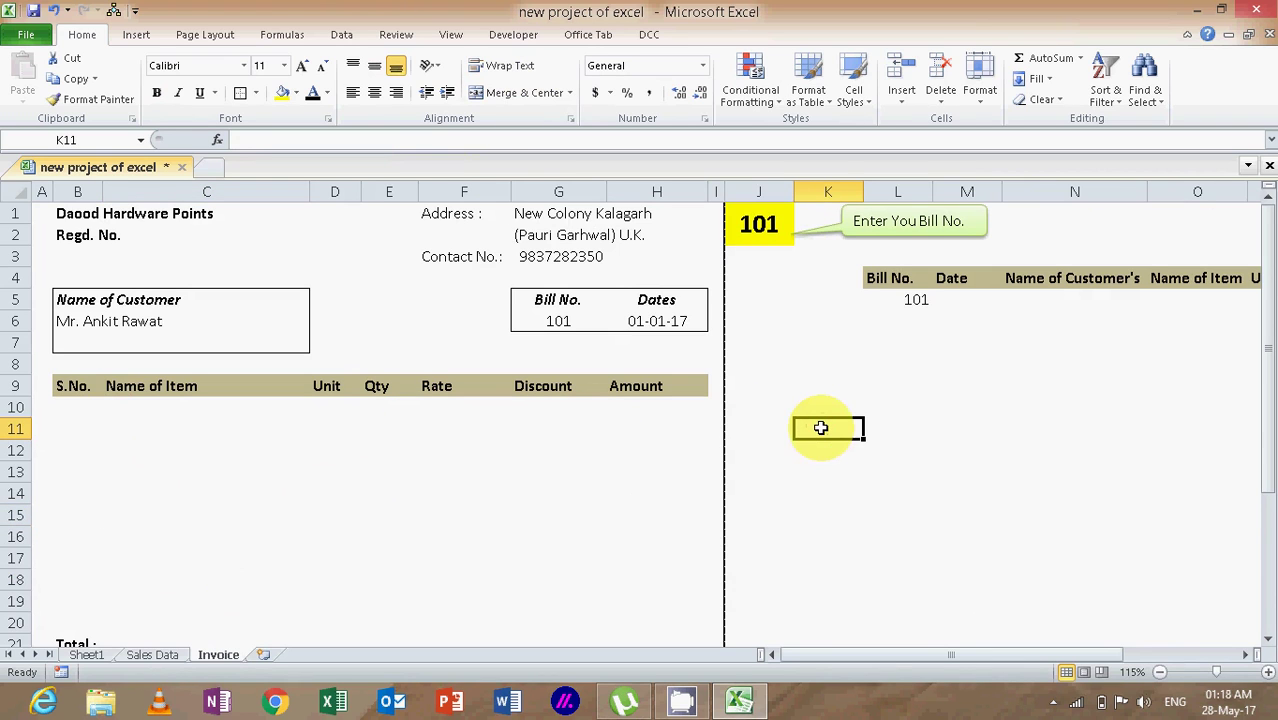
left_click(342, 34)
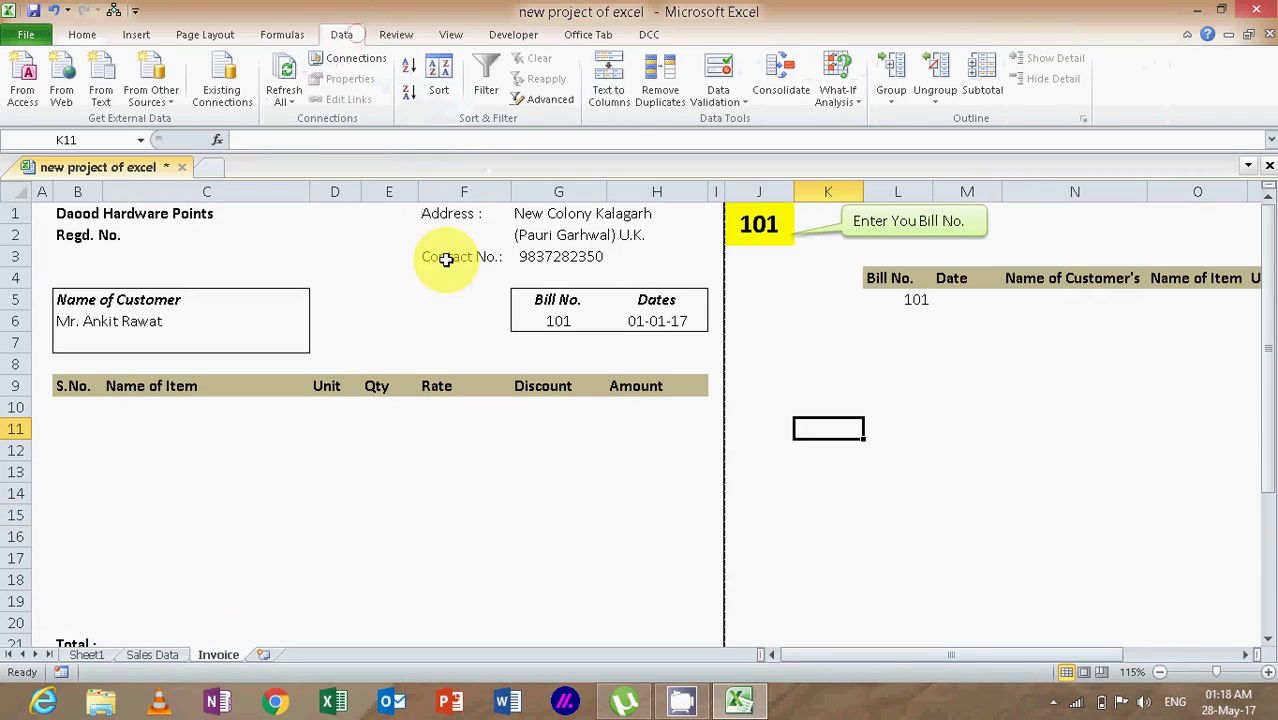
left_click(550, 98)
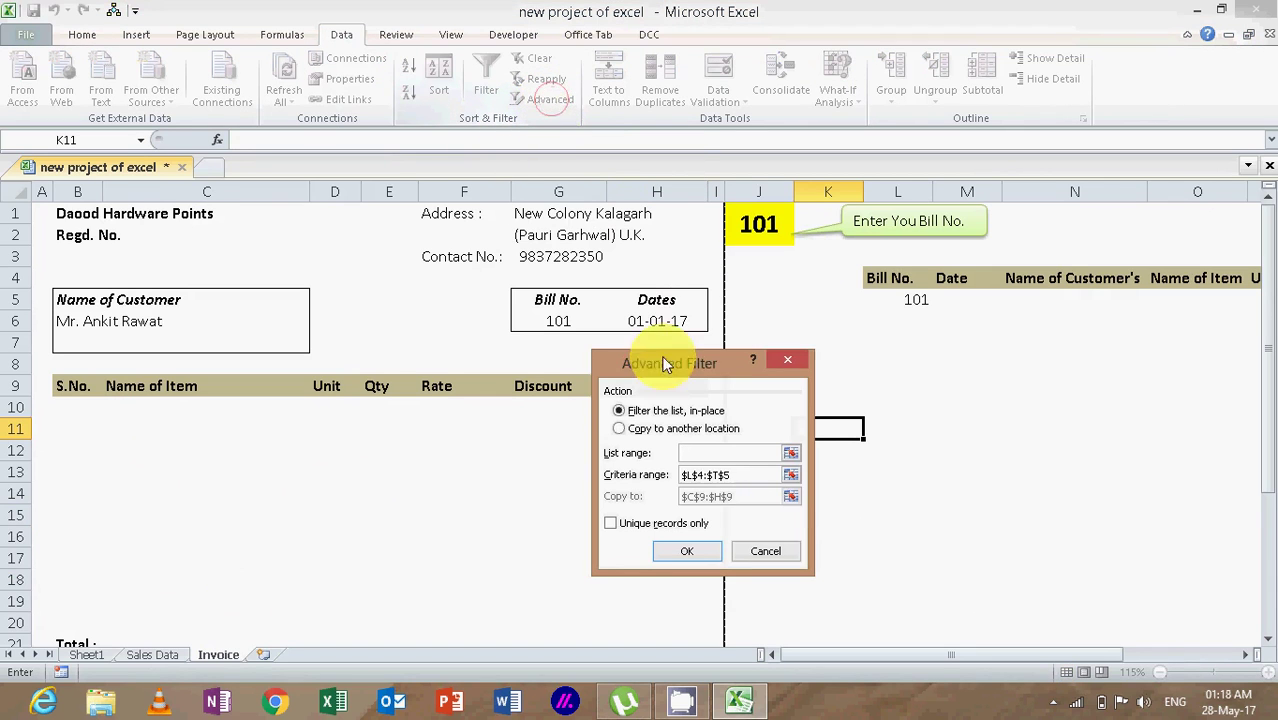
left_click_drag(669, 371, 817, 352)
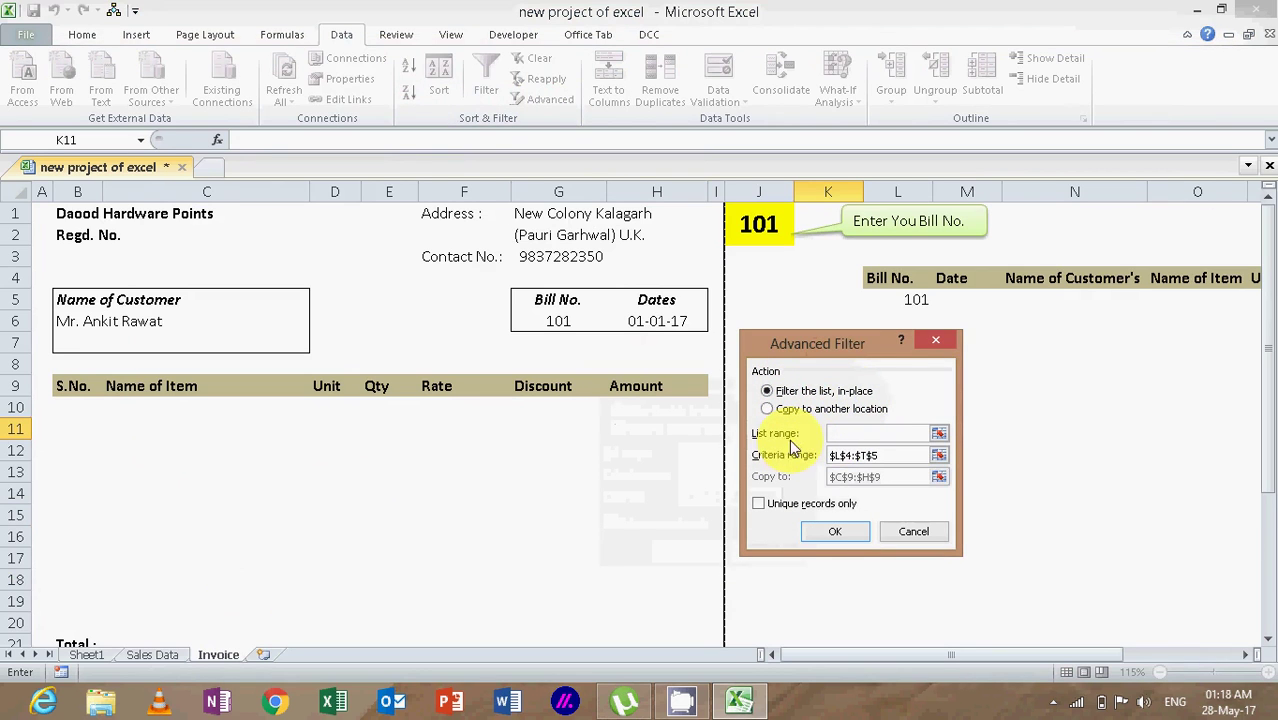
left_click(145, 656)
left_click_drag(91, 340, 916, 323)
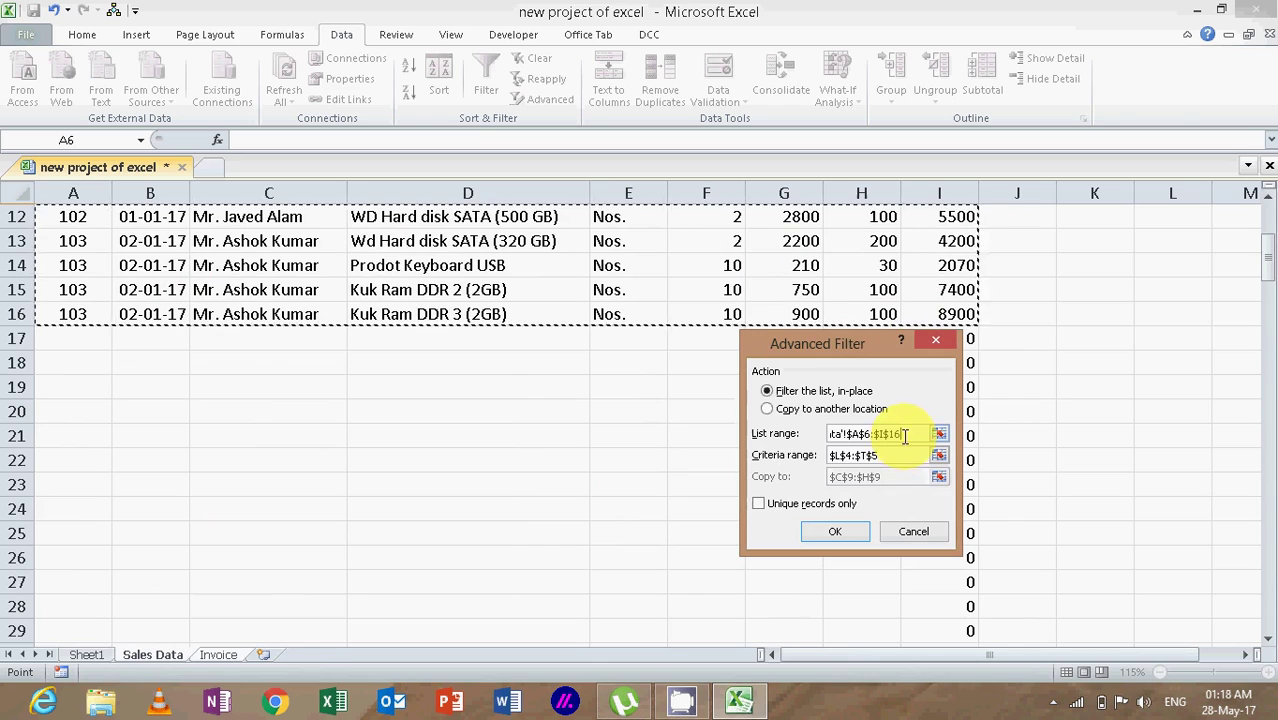
left_click_drag(893, 458, 826, 457)
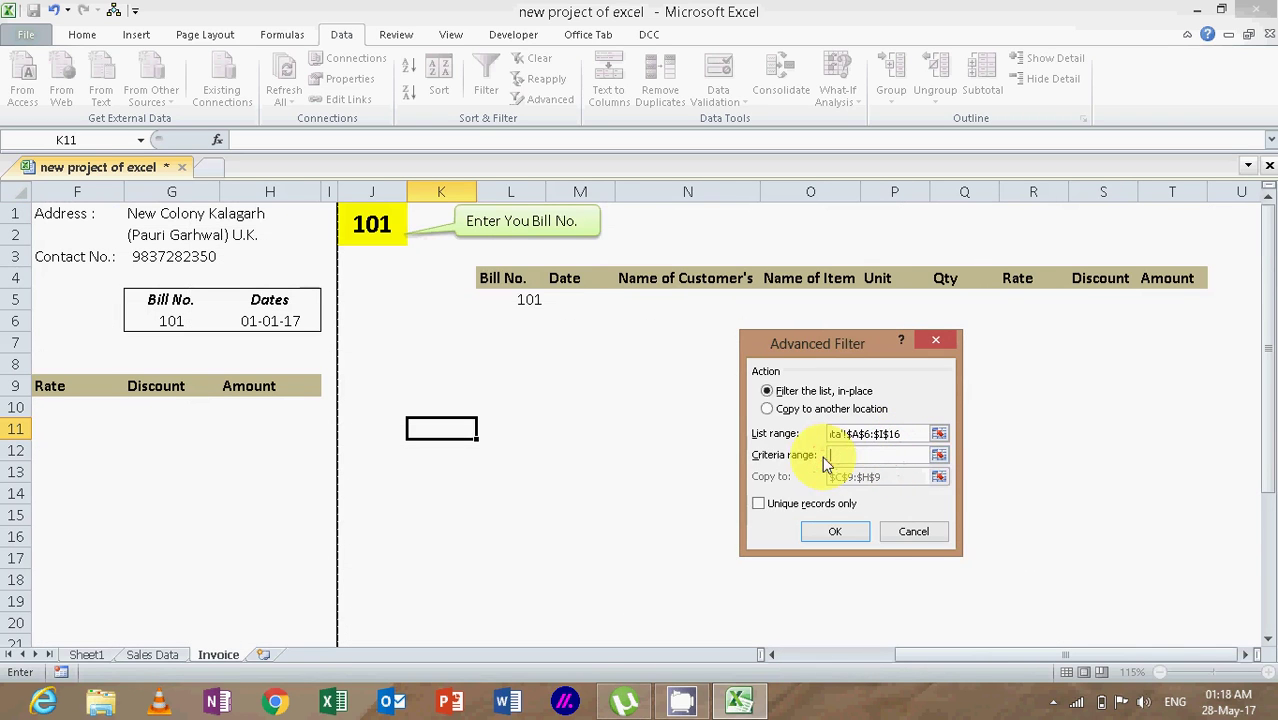
left_click_drag(528, 288, 1164, 298)
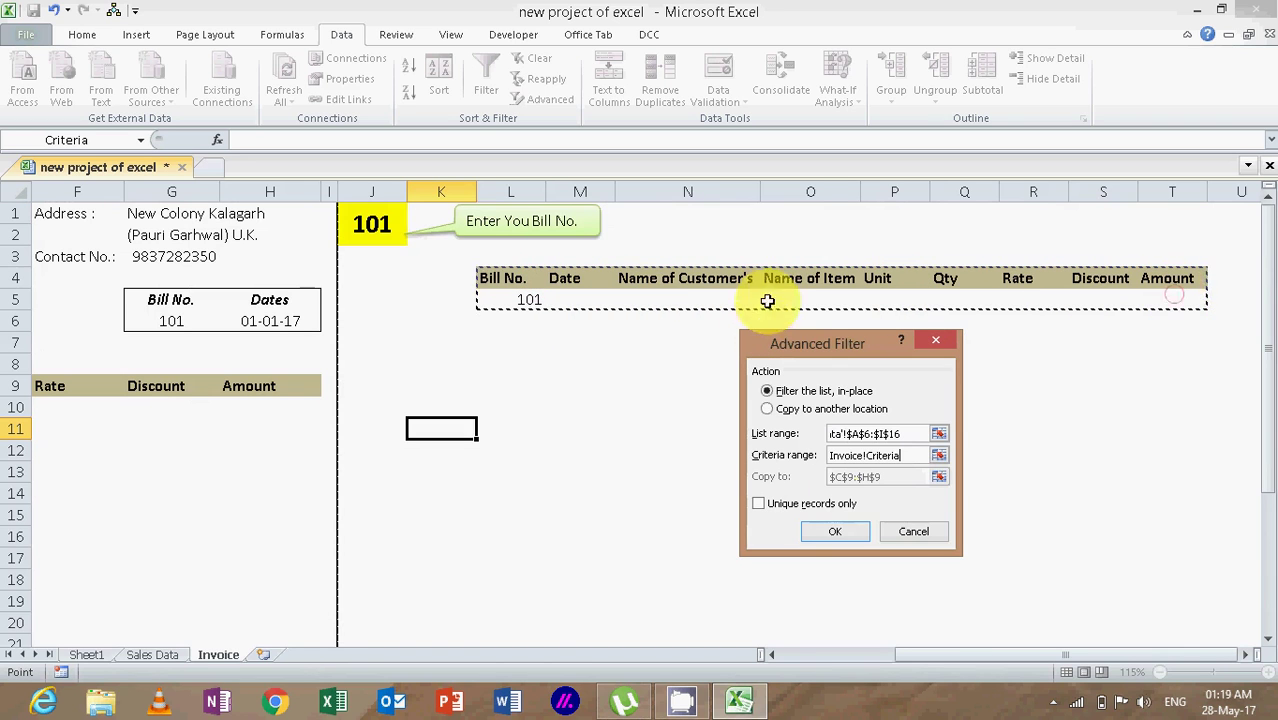
Step: Copy the filtered records to another location, using the invoice headers C9:H9 as the destination, and run the filter
left_click_drag(924, 654, 819, 659)
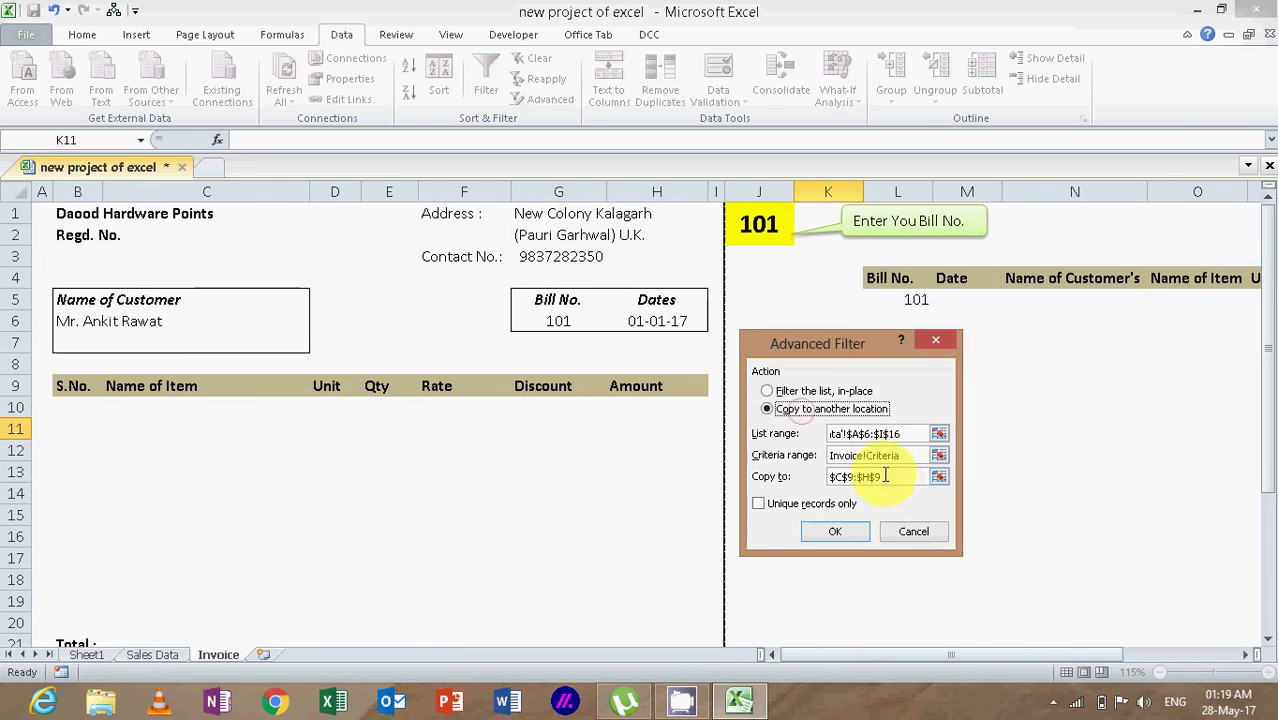
left_click_drag(884, 477, 829, 477)
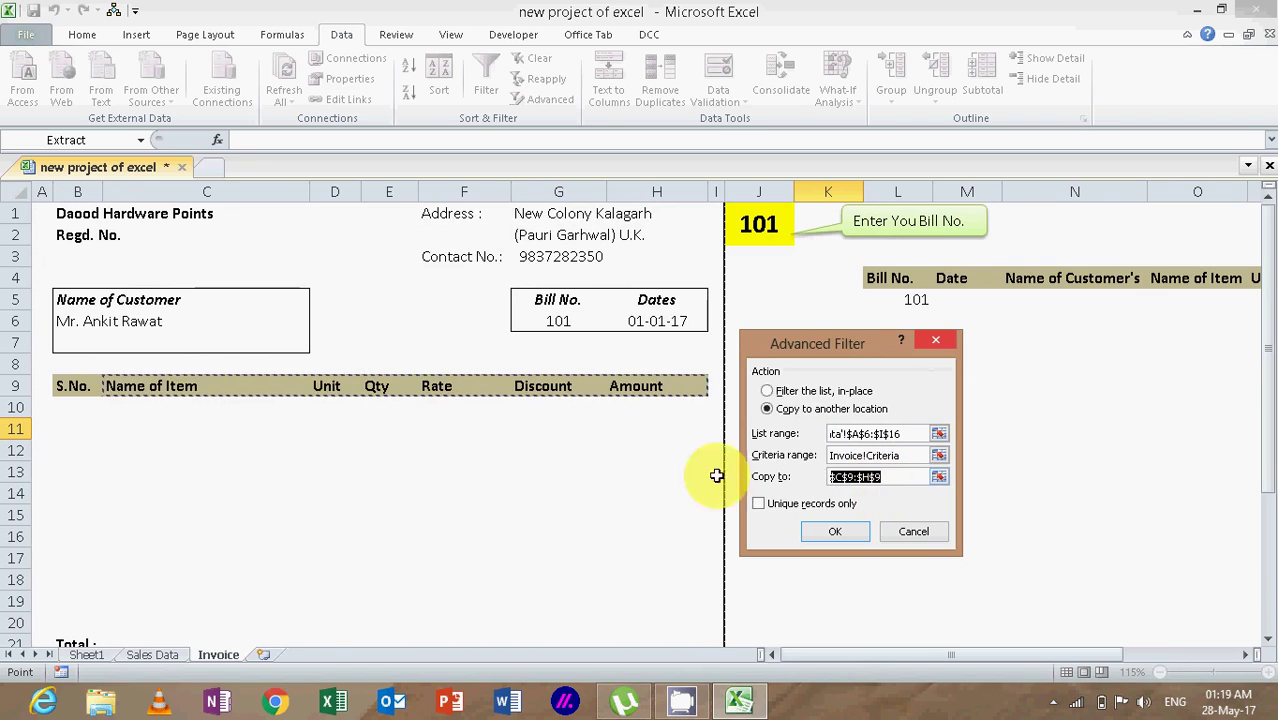
left_click_drag(185, 380, 639, 387)
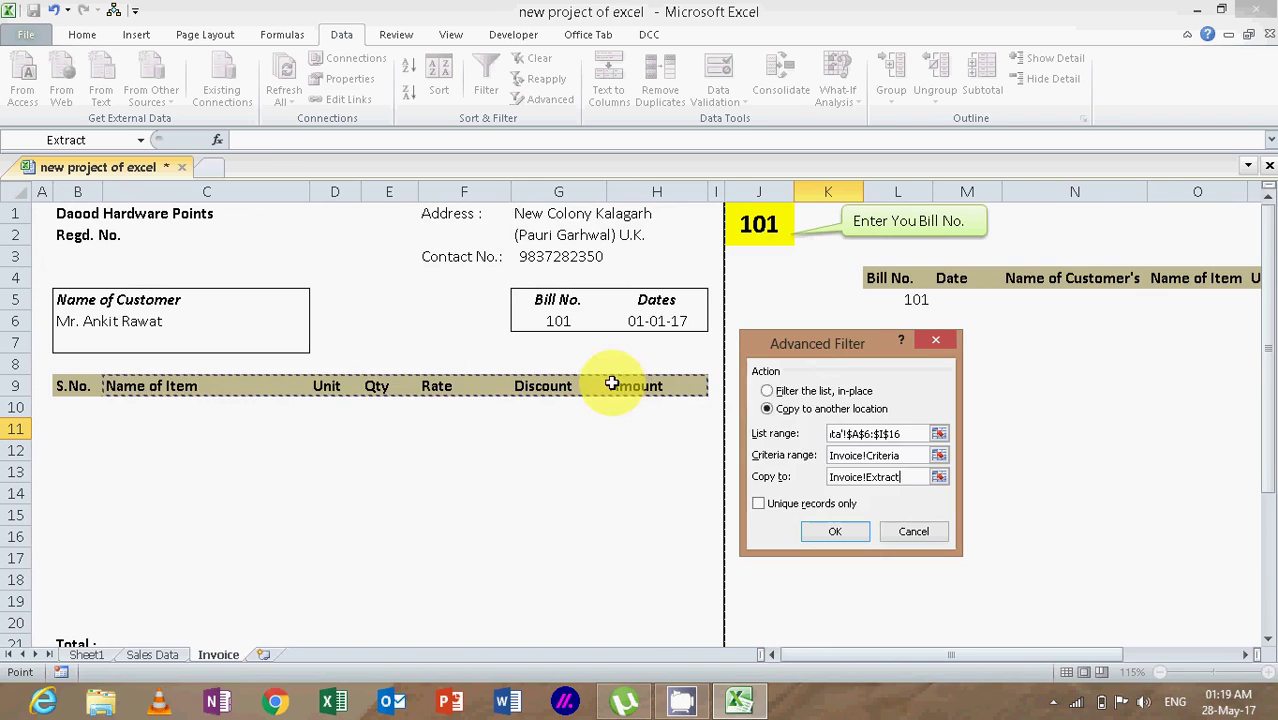
left_click(815, 533)
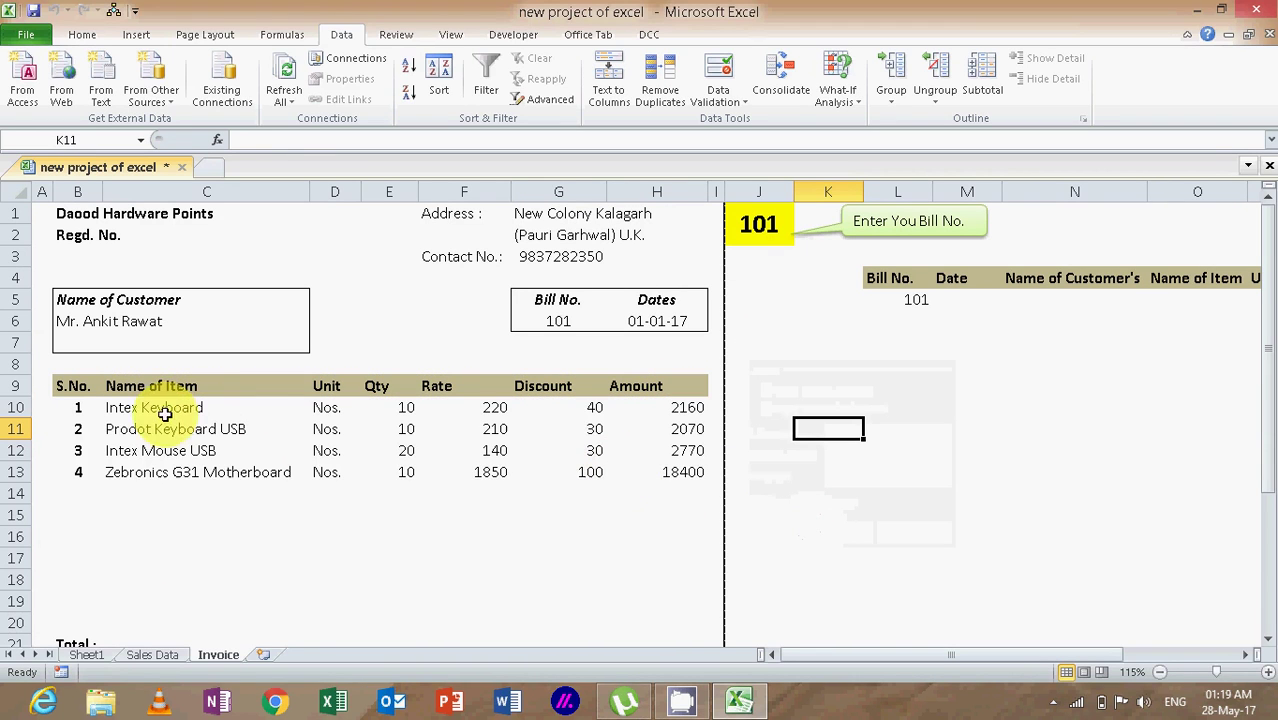
Step: Examine the extracted items and amounts, the customer, bill number and date cells, and the invoice's total area
left_click(165, 410)
left_click(170, 430)
left_click(172, 451)
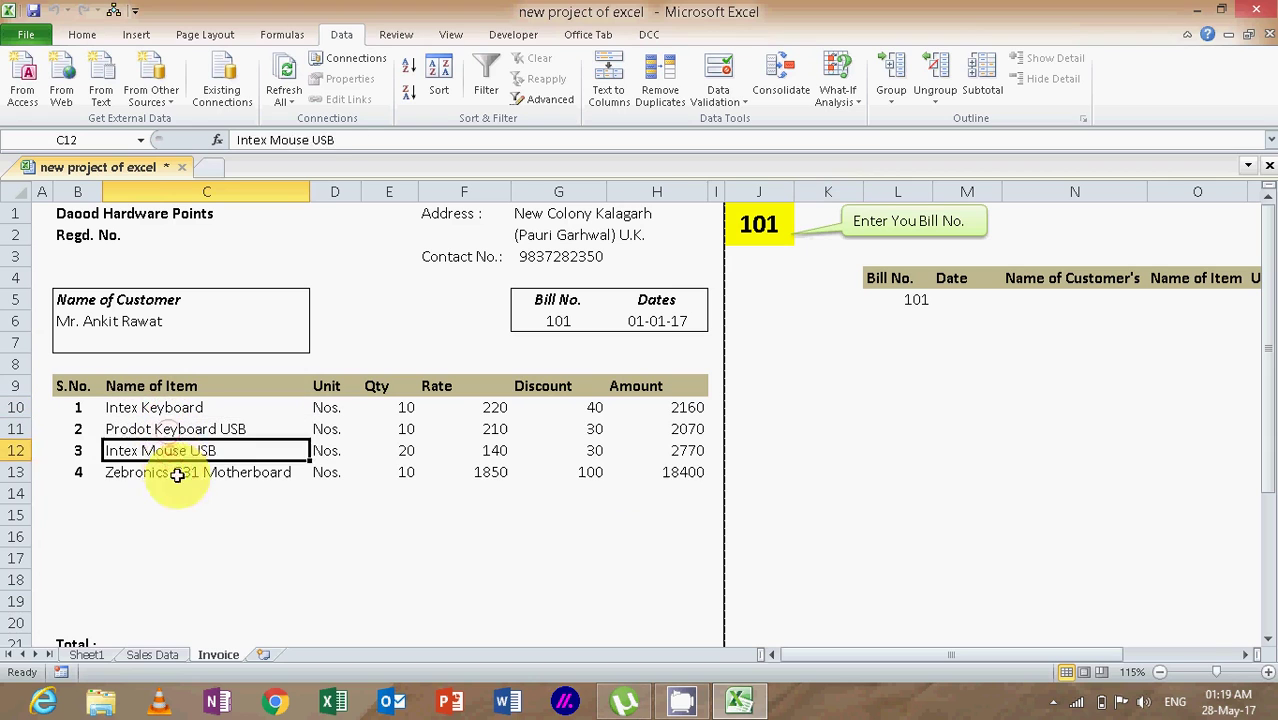
left_click(175, 472)
left_click(690, 473)
left_click(692, 451)
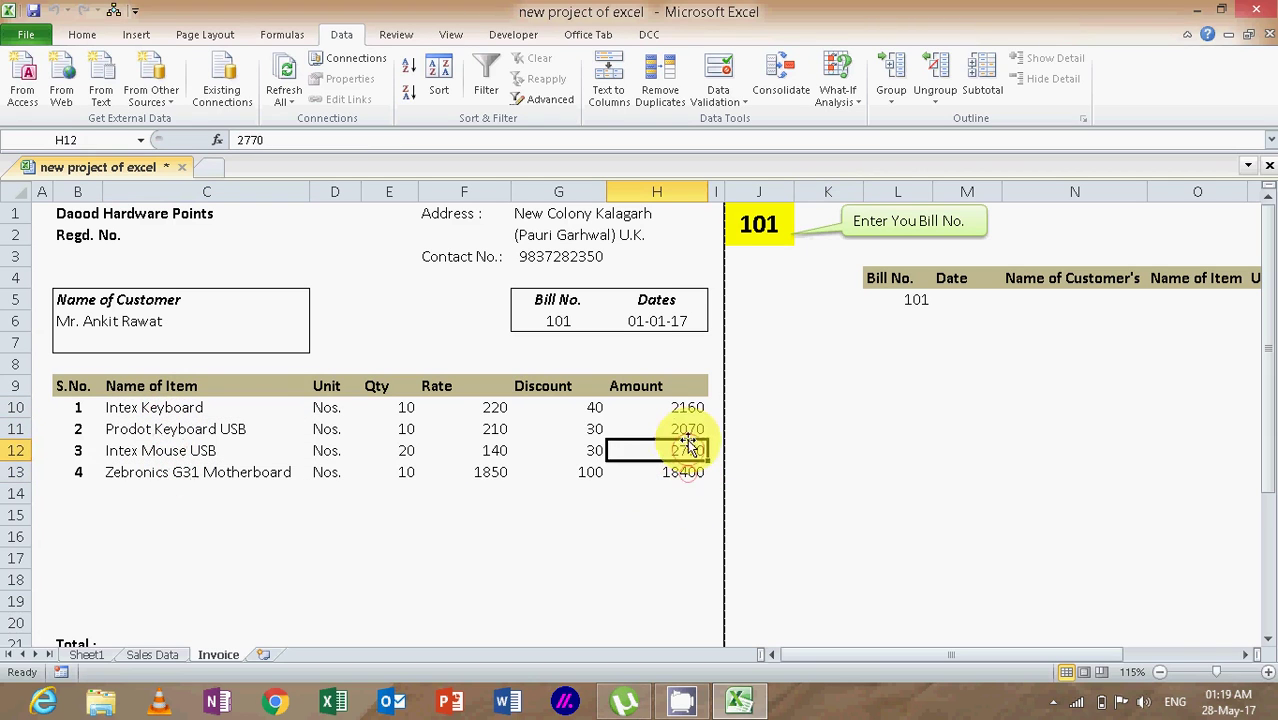
left_click(687, 429)
left_click(684, 408)
left_click(105, 319)
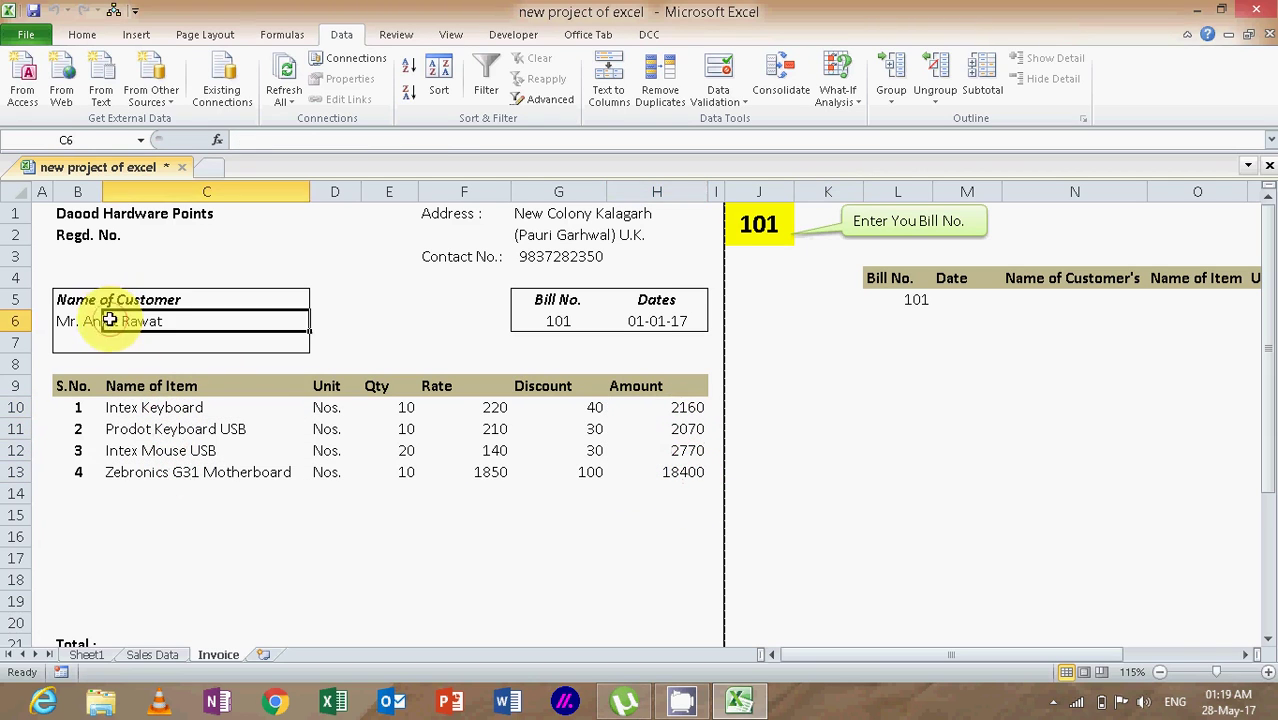
left_click(75, 320)
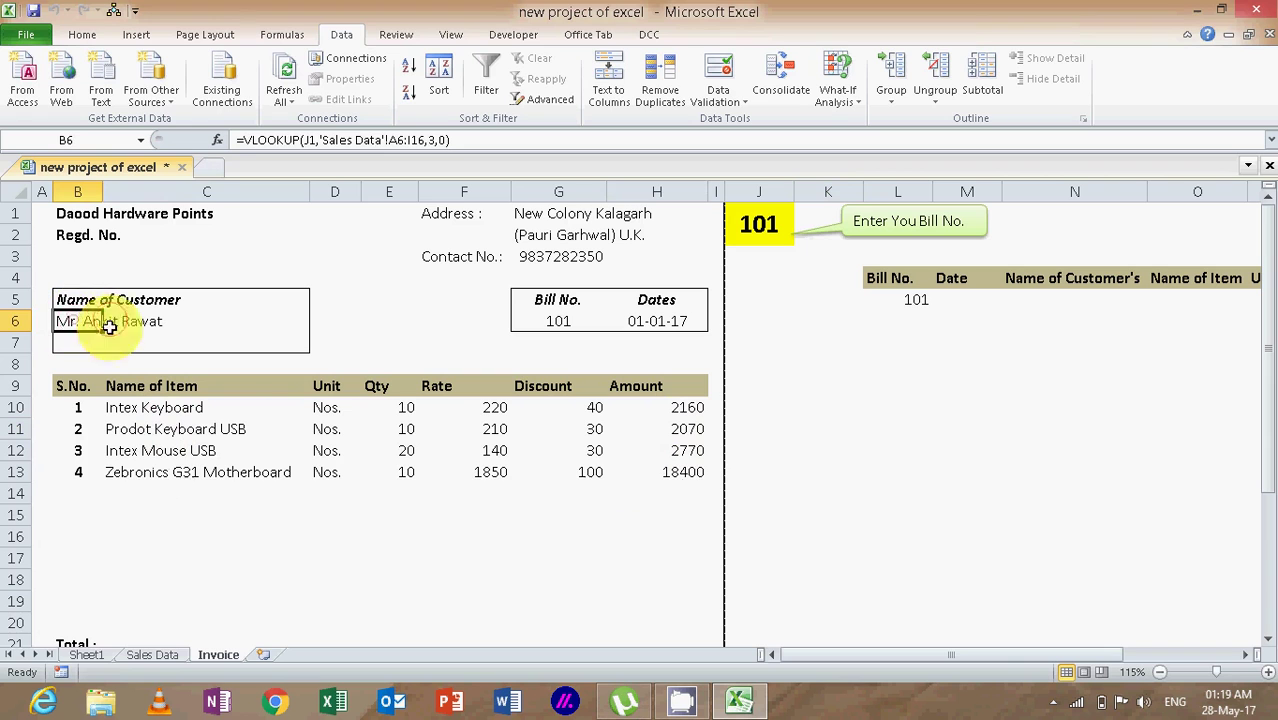
left_click(568, 322)
left_click(638, 326)
scroll(800, 436, "down", 4)
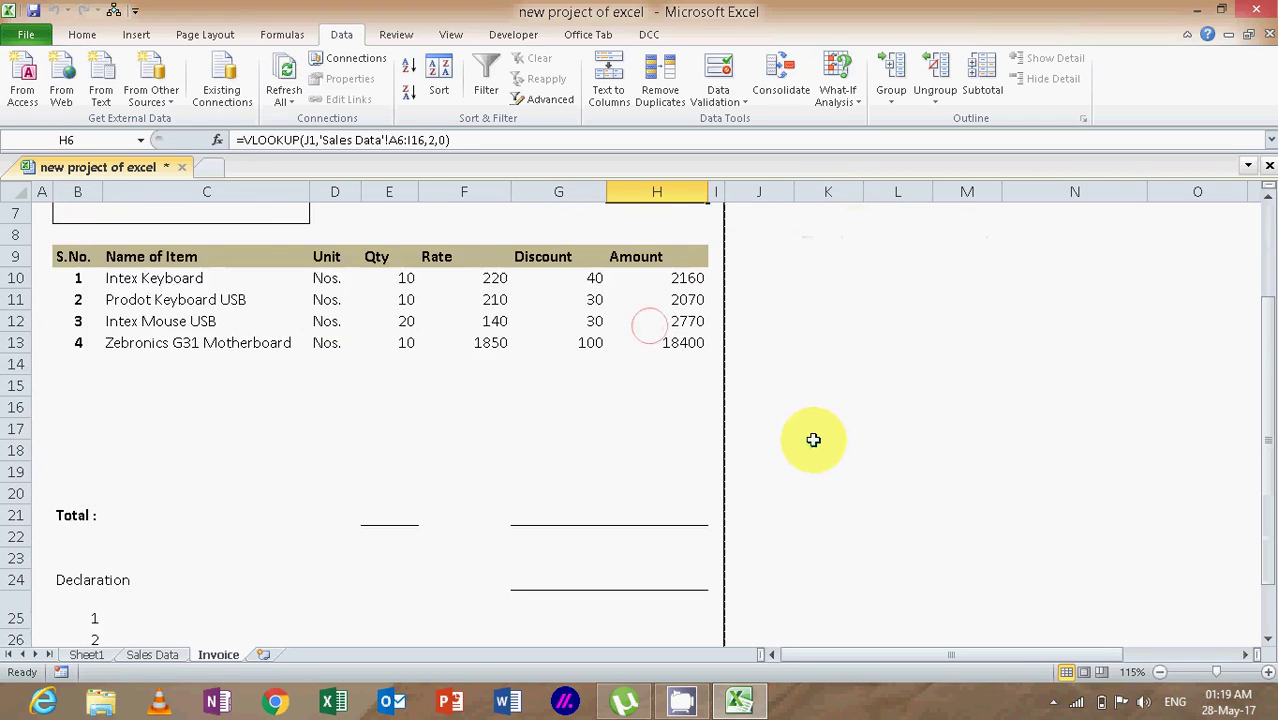
left_click(650, 384)
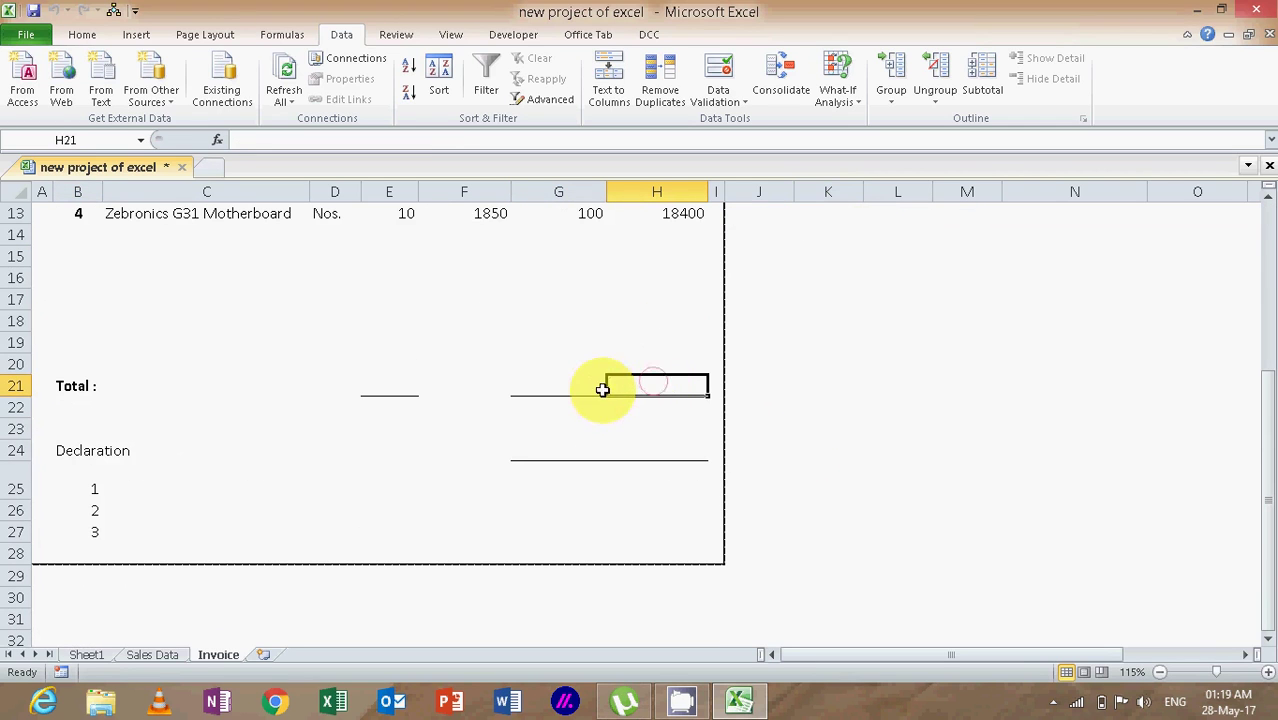
left_click(657, 412)
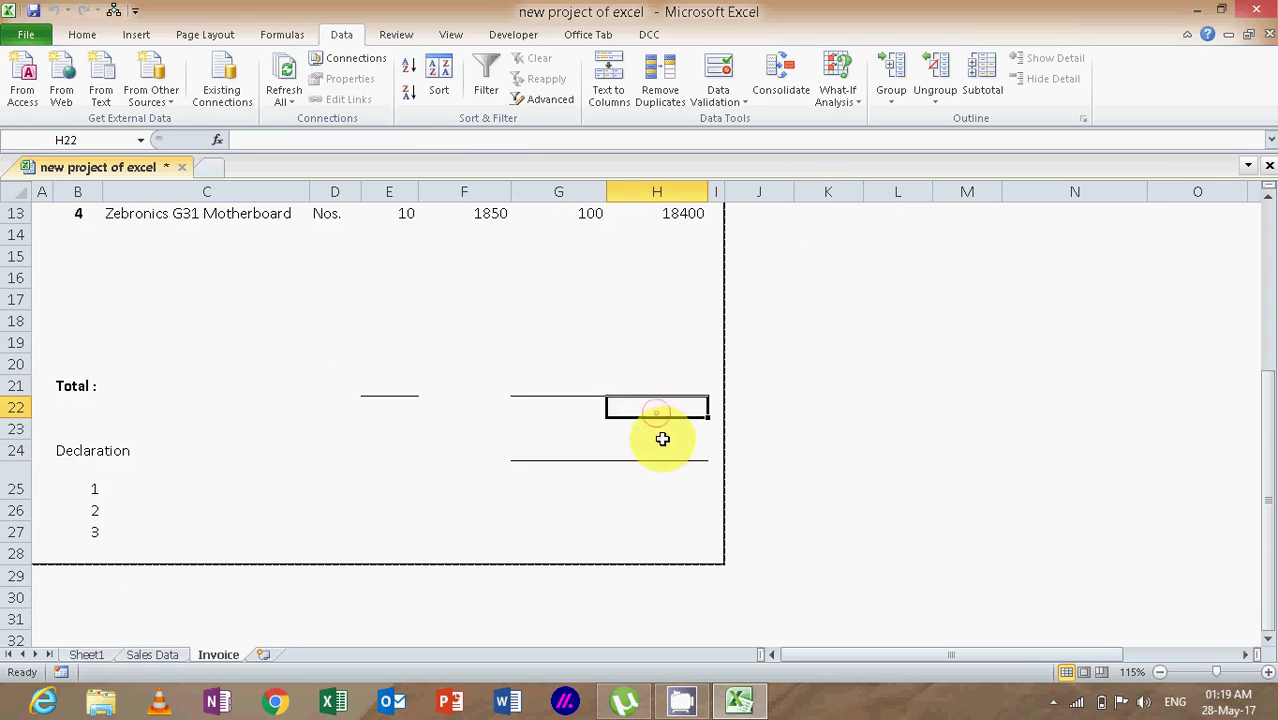
left_click(659, 451)
left_click(656, 386)
scroll(657, 405, "up", 2)
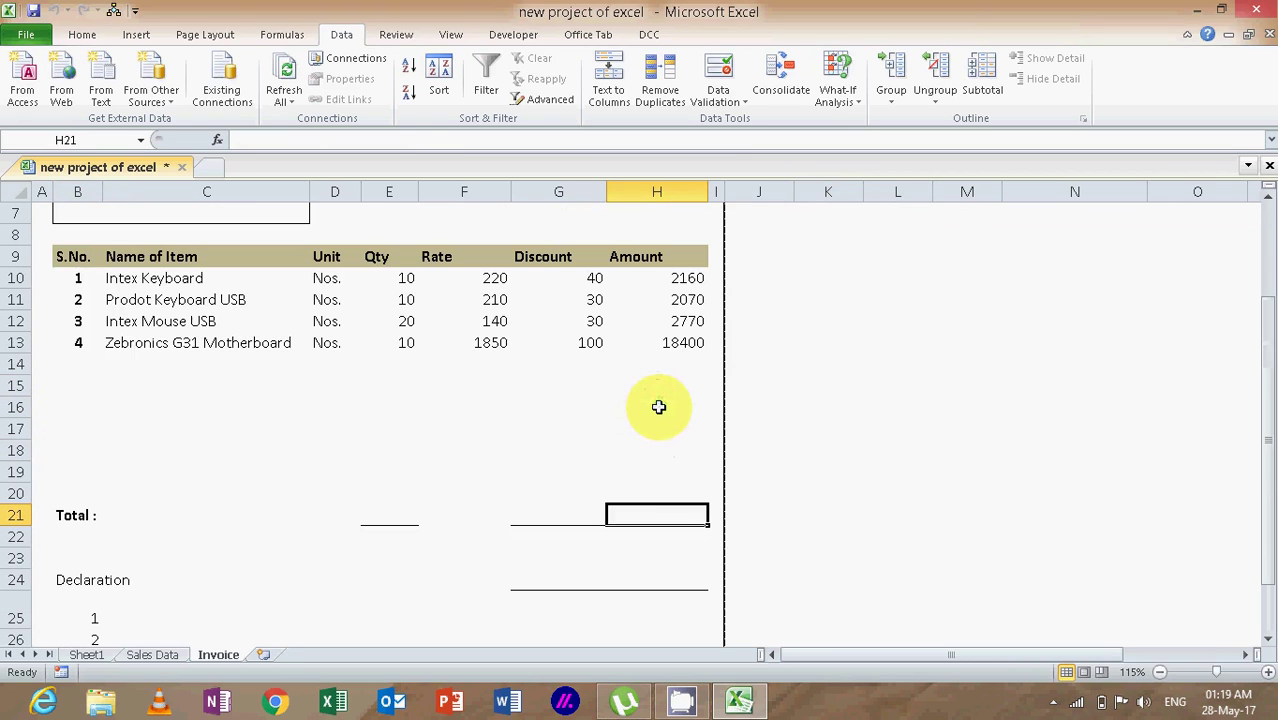
Step: Examine the IF formulas that number the item rows in the S.No. column, from B10 down to B19
left_click(74, 280)
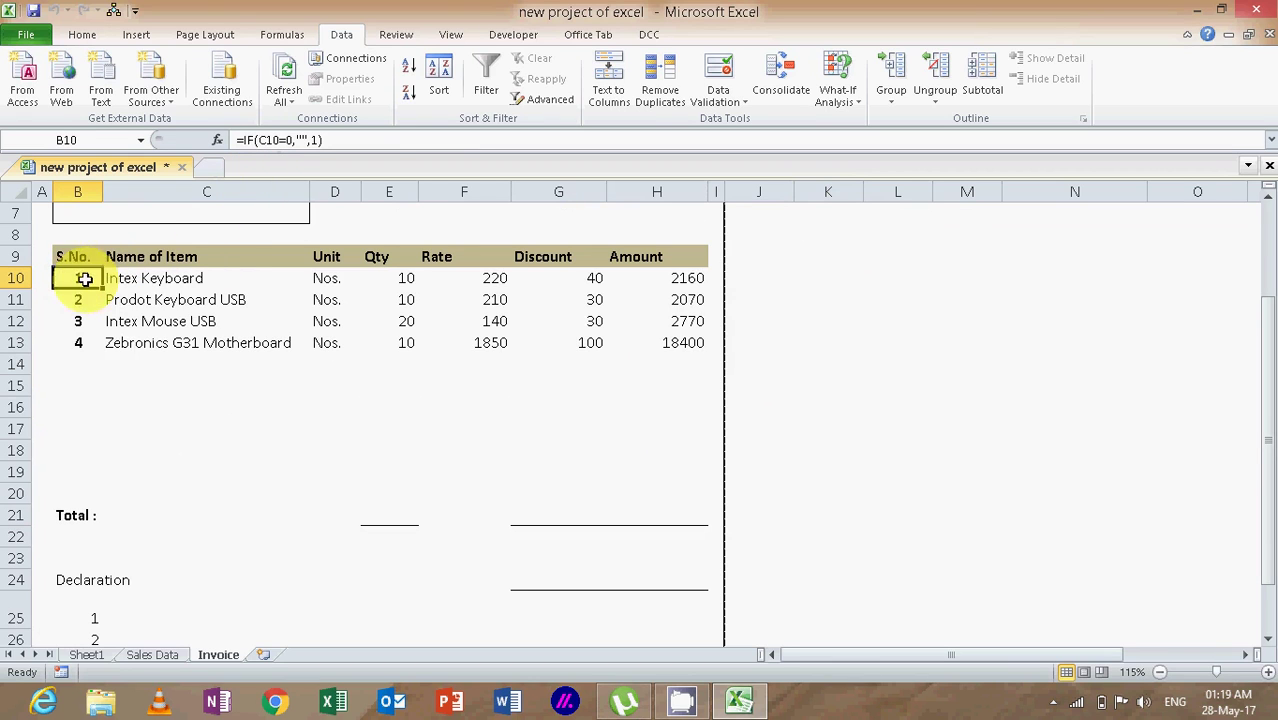
left_click(91, 364)
left_click(93, 407)
left_click(93, 428)
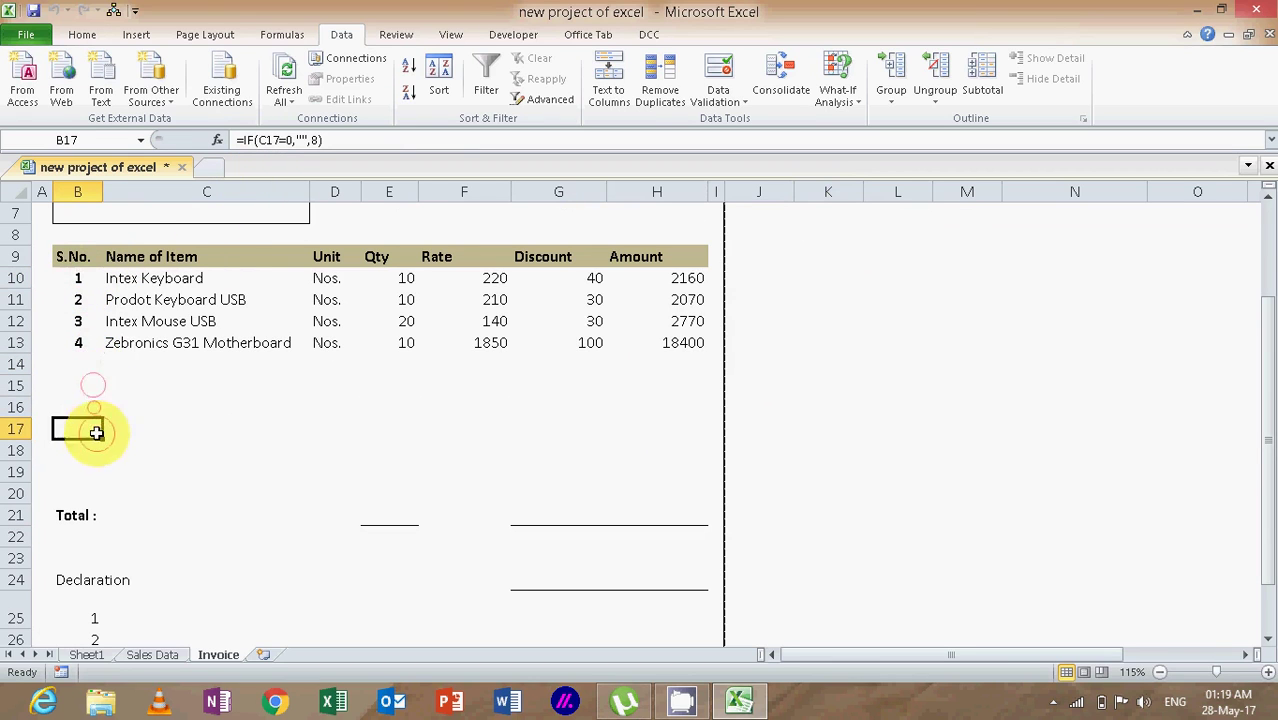
left_click(91, 275)
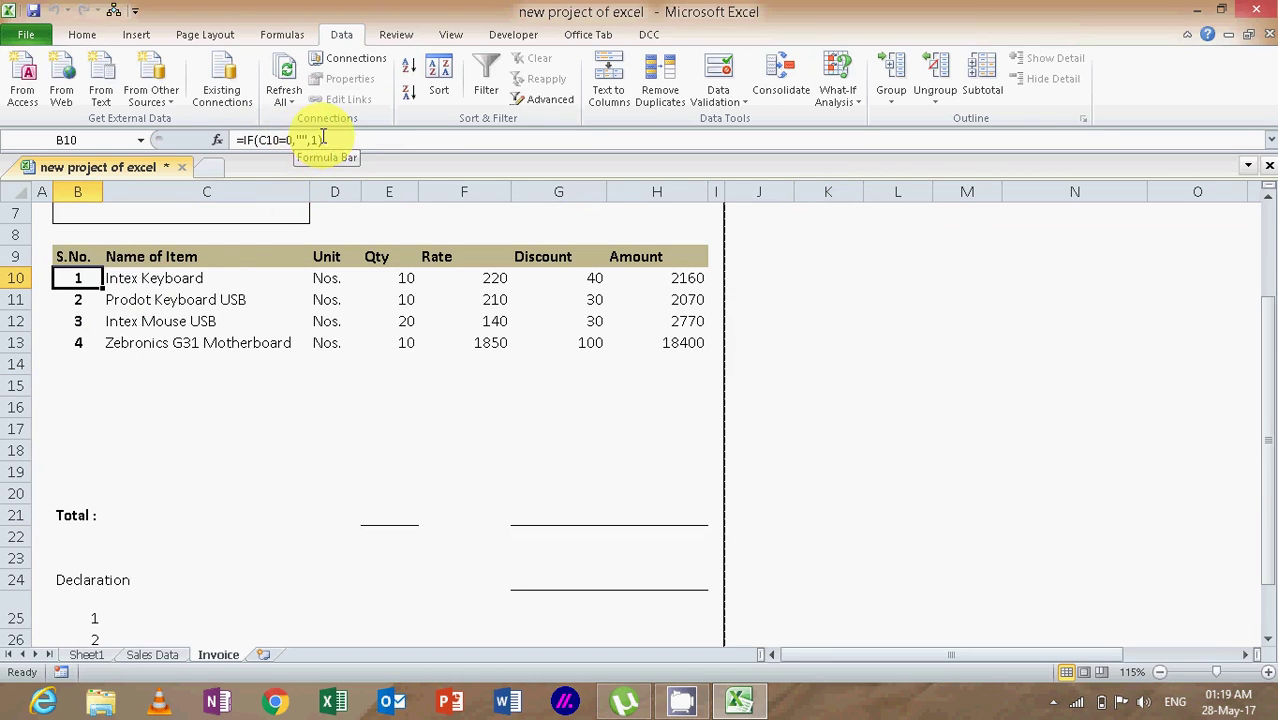
left_click(84, 300)
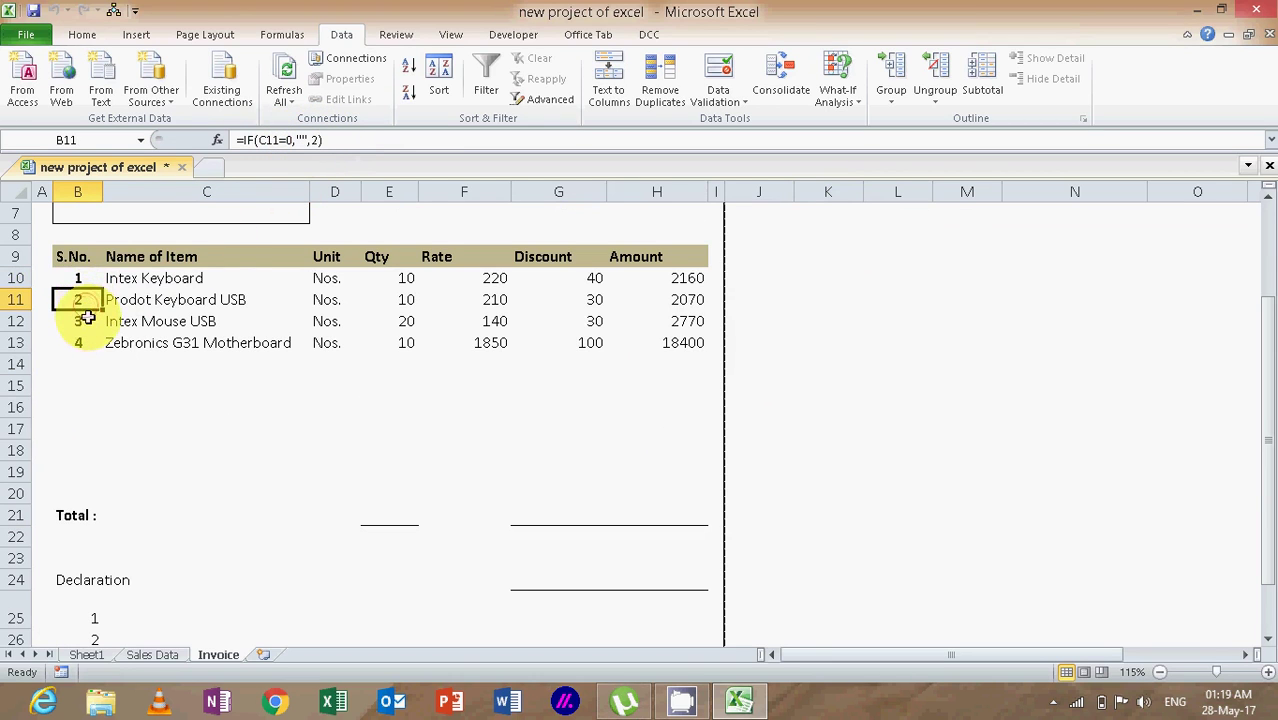
left_click(84, 320)
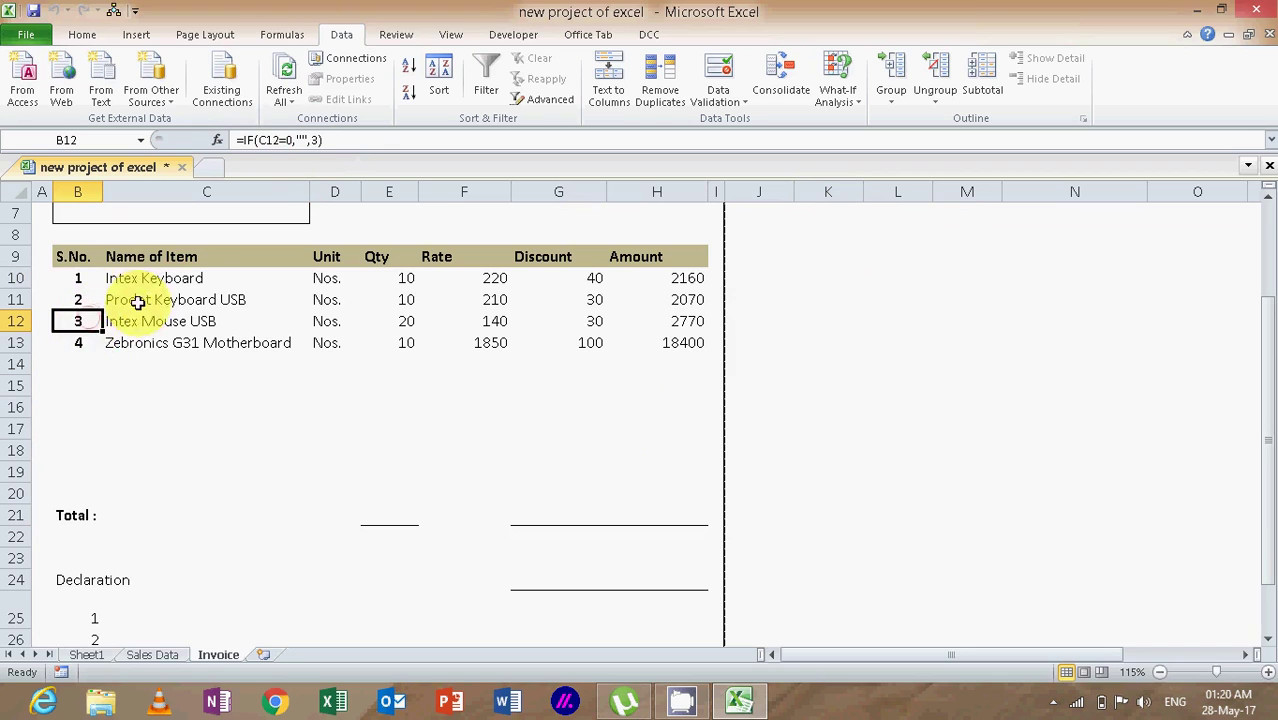
left_click(86, 342)
left_click(90, 366)
left_click(90, 386)
left_click(90, 408)
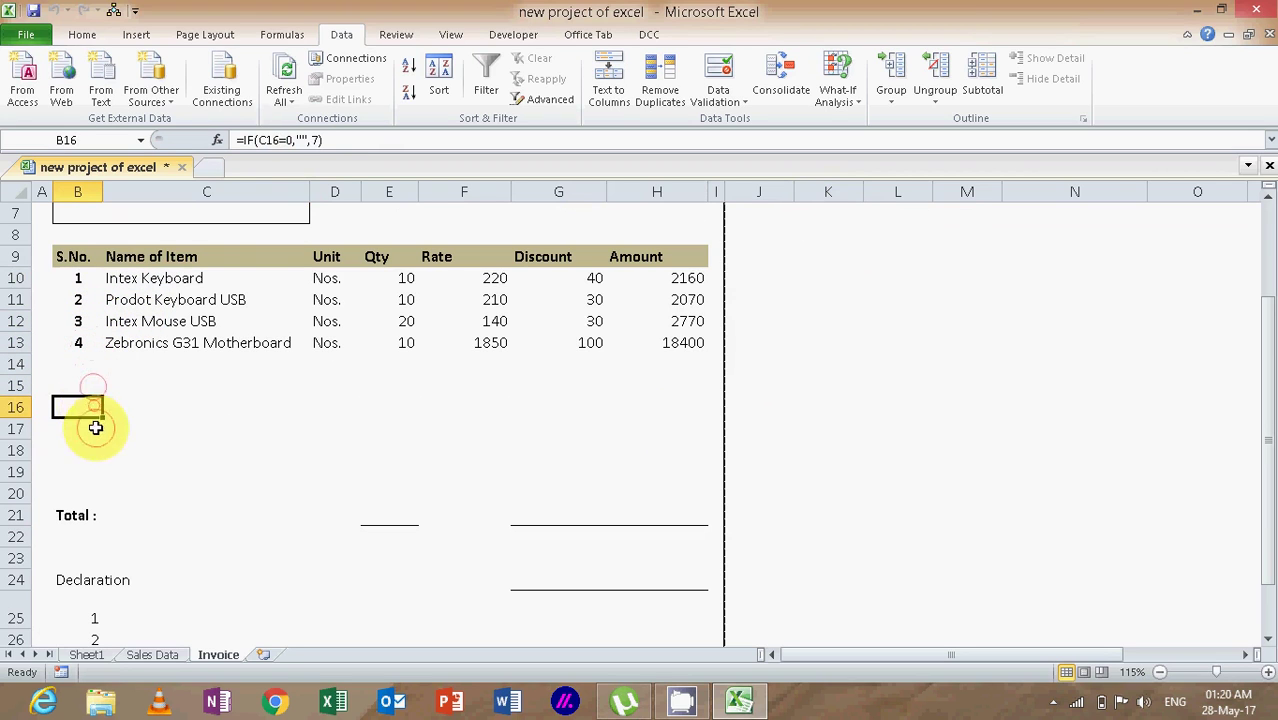
left_click(92, 429)
left_click(92, 450)
left_click(90, 472)
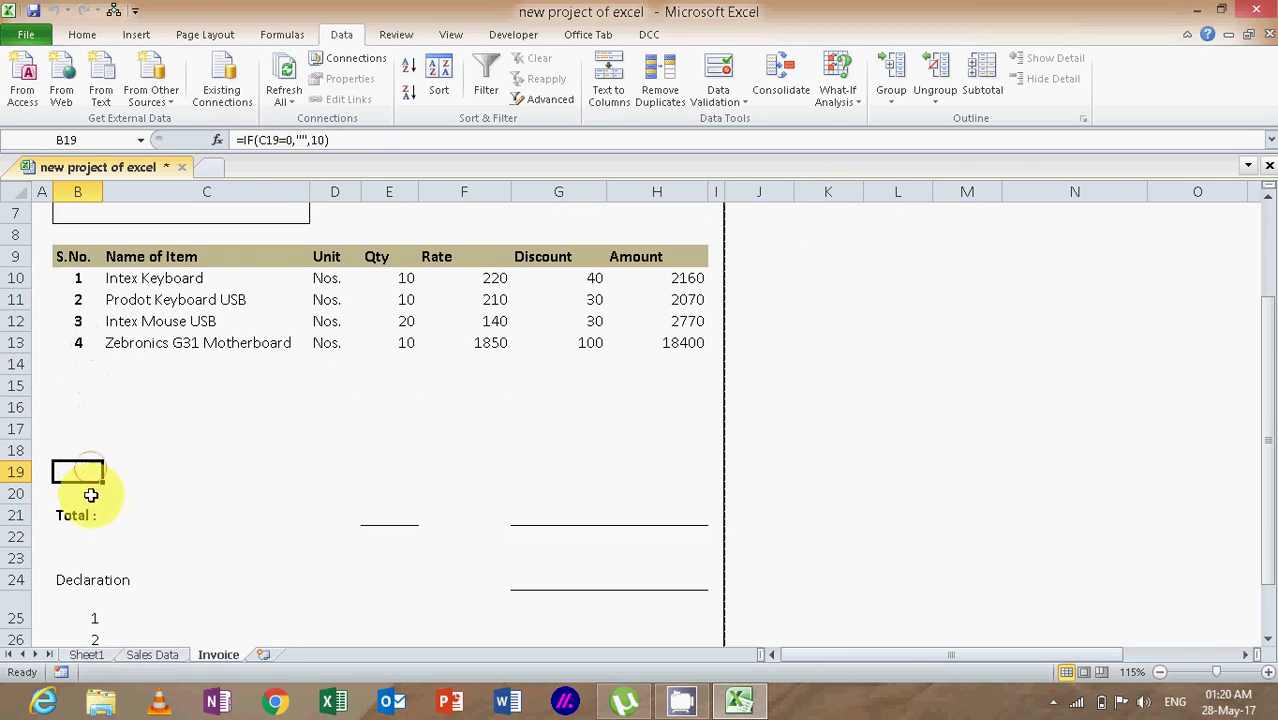
Step: Total the Qty column in E21 with =IF(SUM(E10:E20)=0,"",SUM(E10:E20))
left_click(98, 515)
left_click(365, 514)
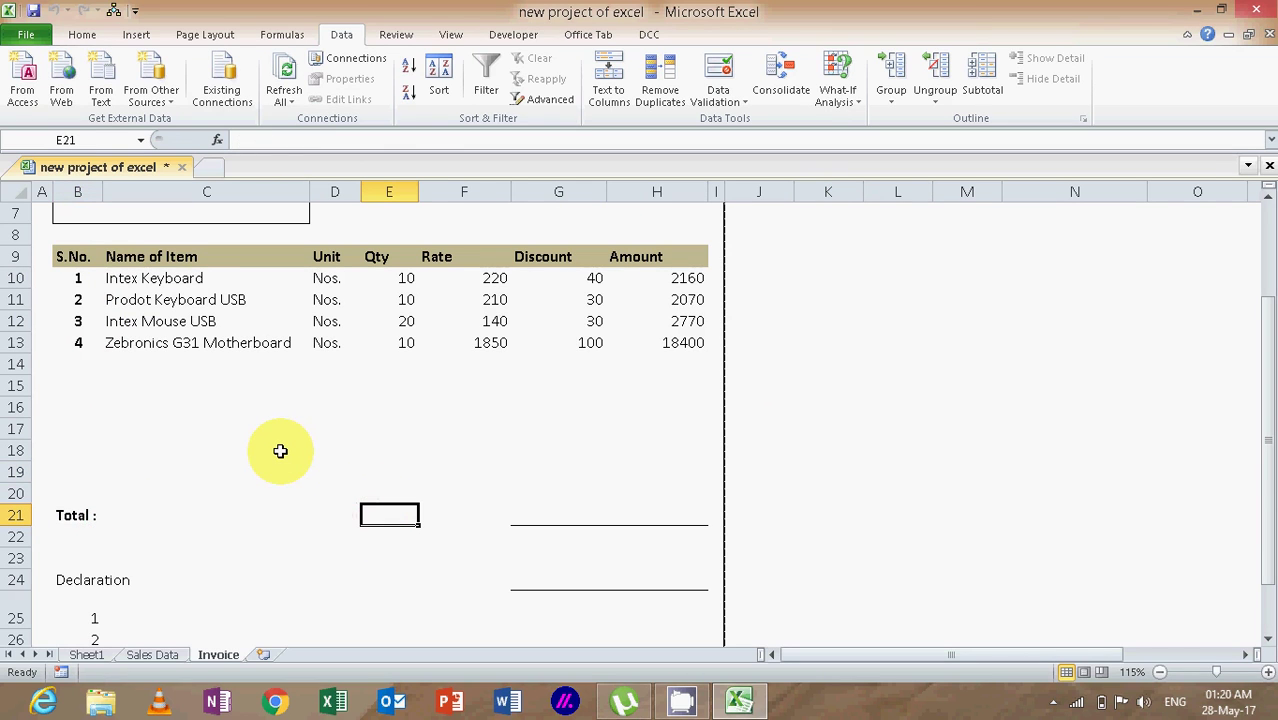
type("=if")
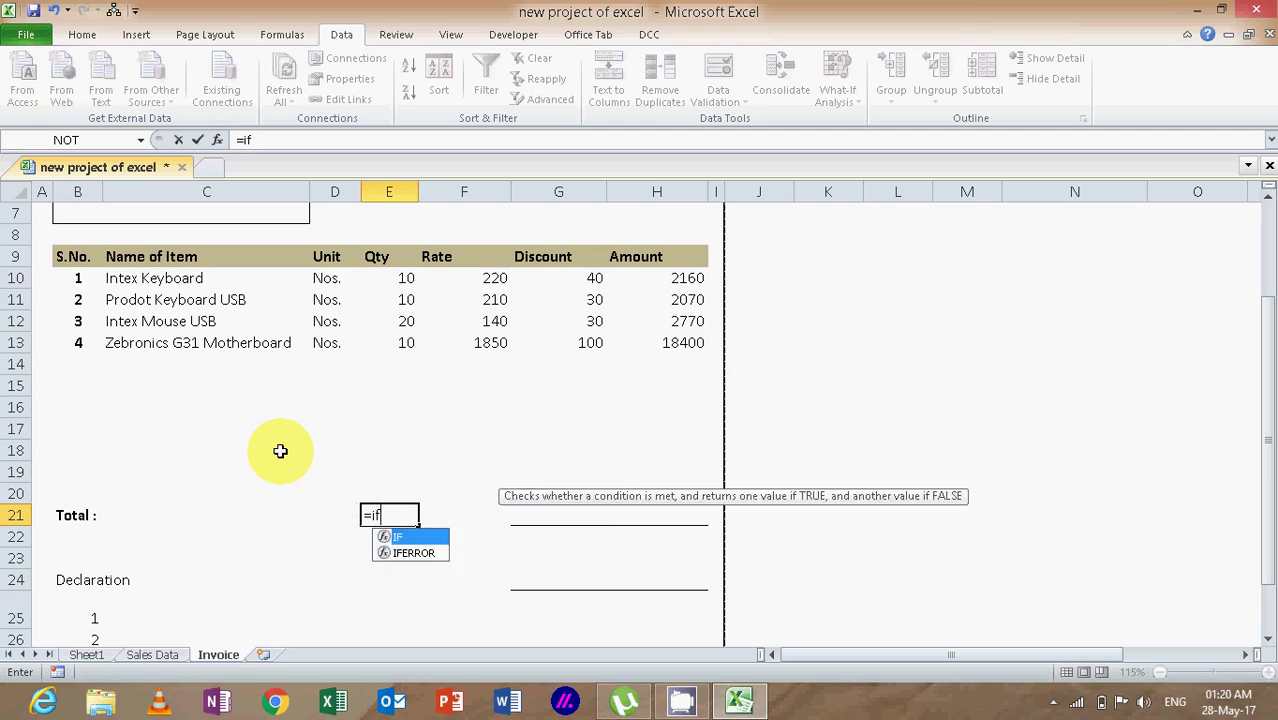
type("(sum(")
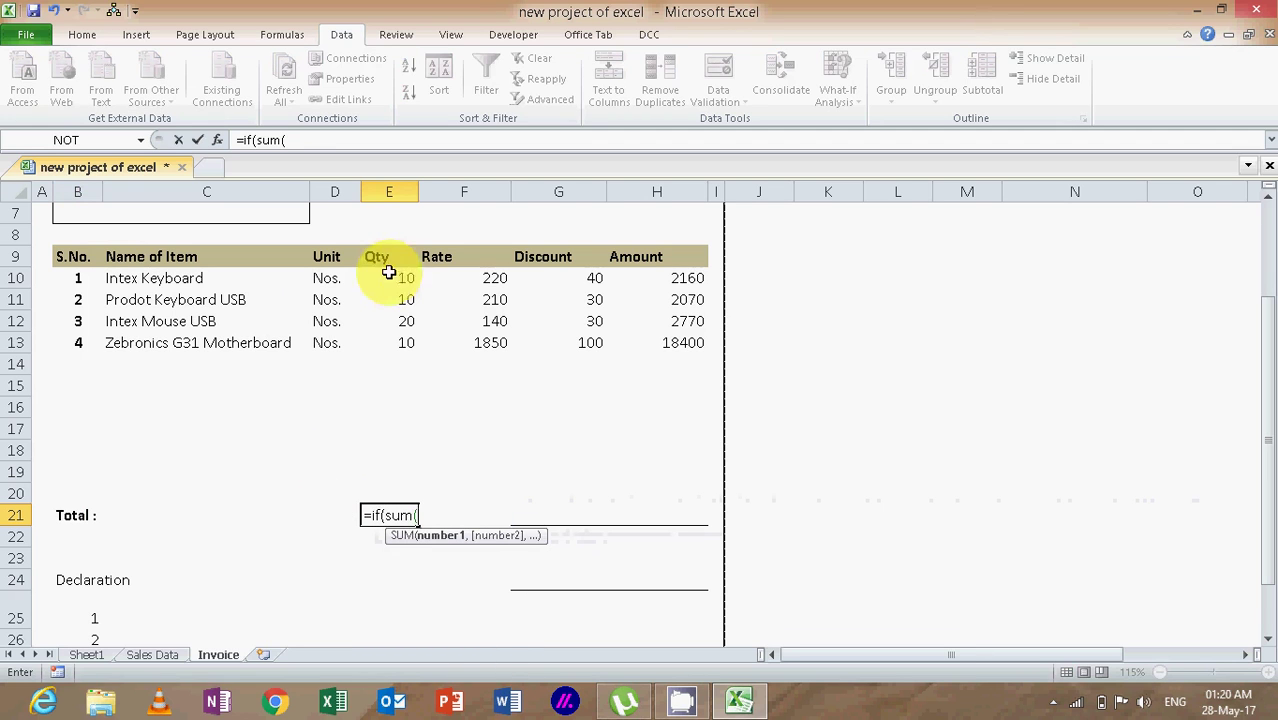
left_click_drag(394, 276, 396, 485)
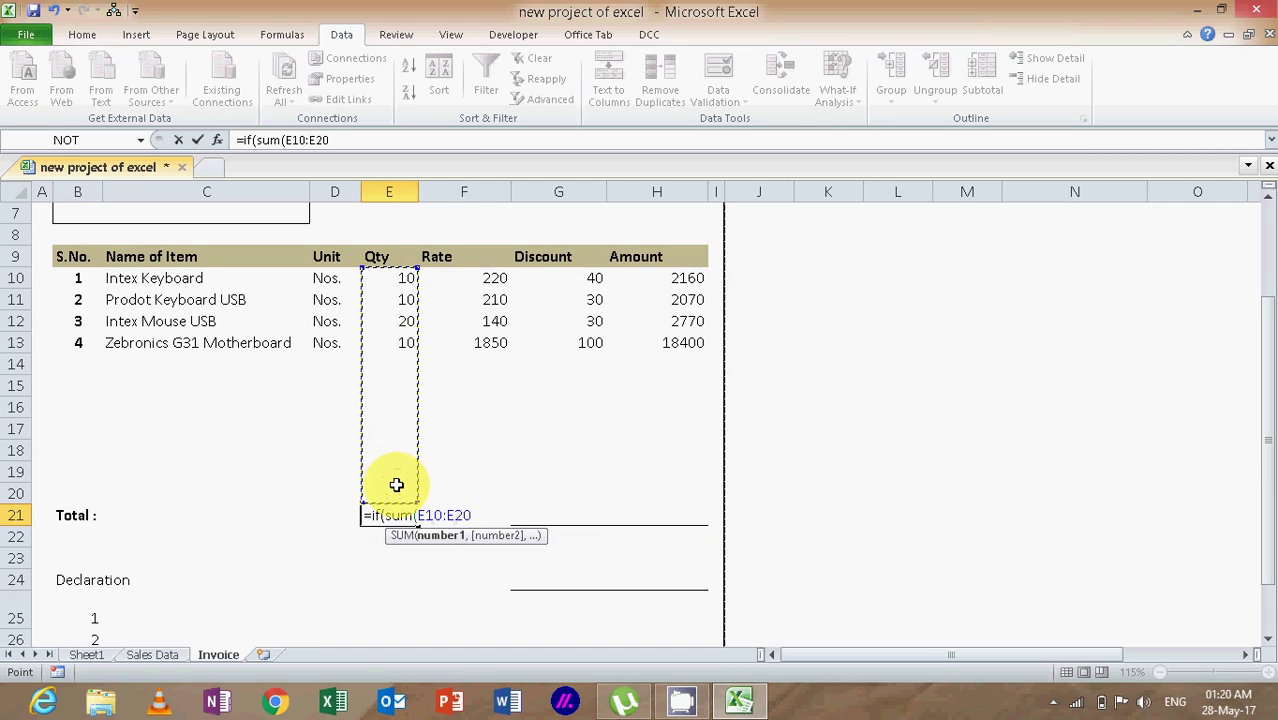
type(")=0,")
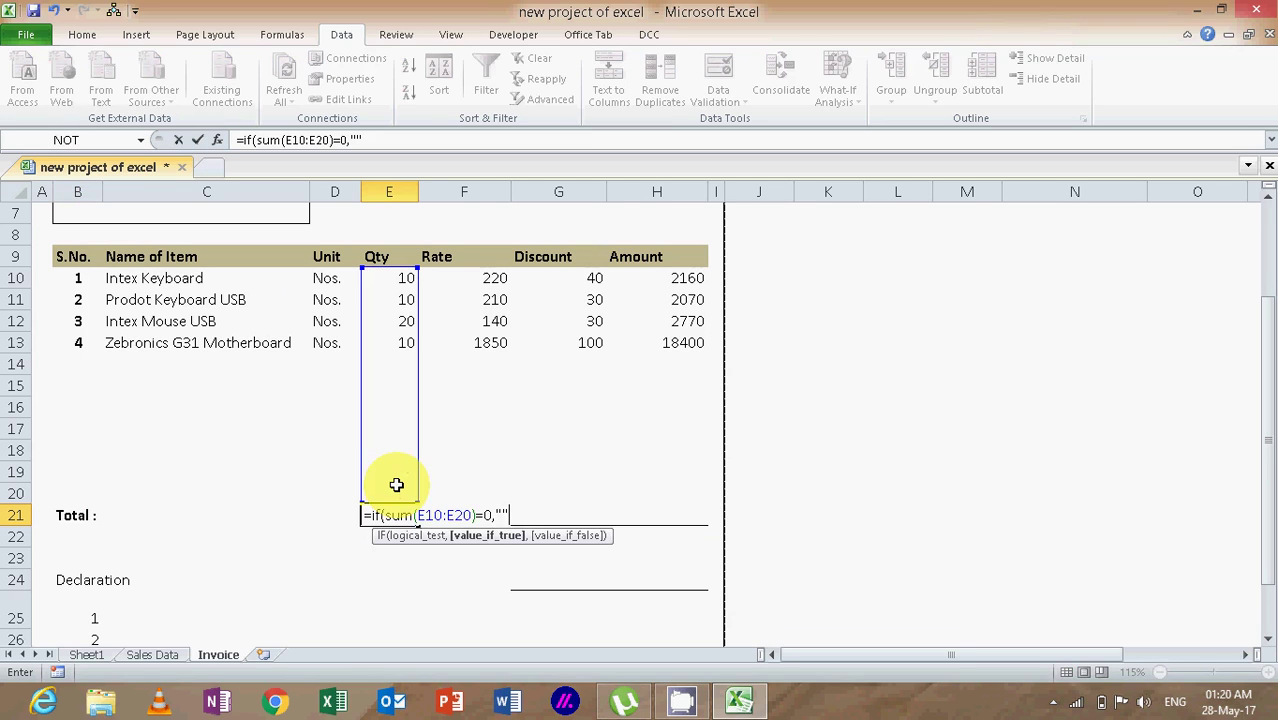
type(",sum(")
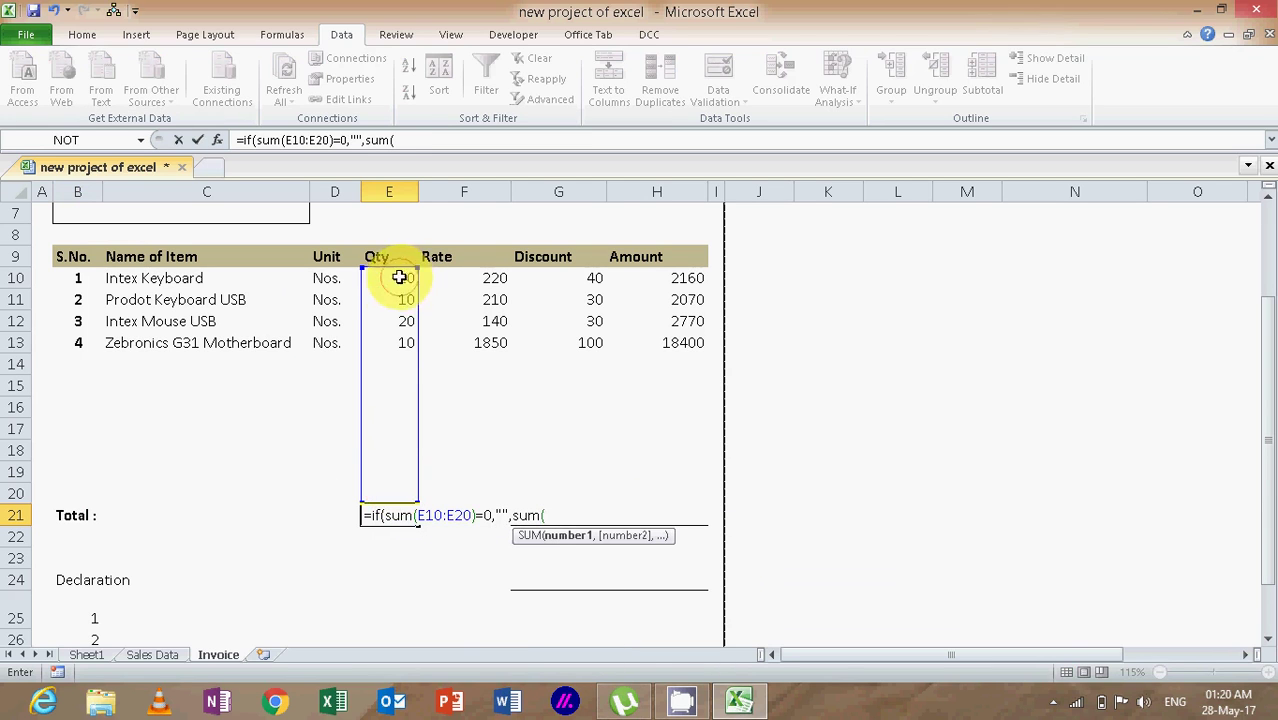
left_click_drag(397, 276, 399, 488)
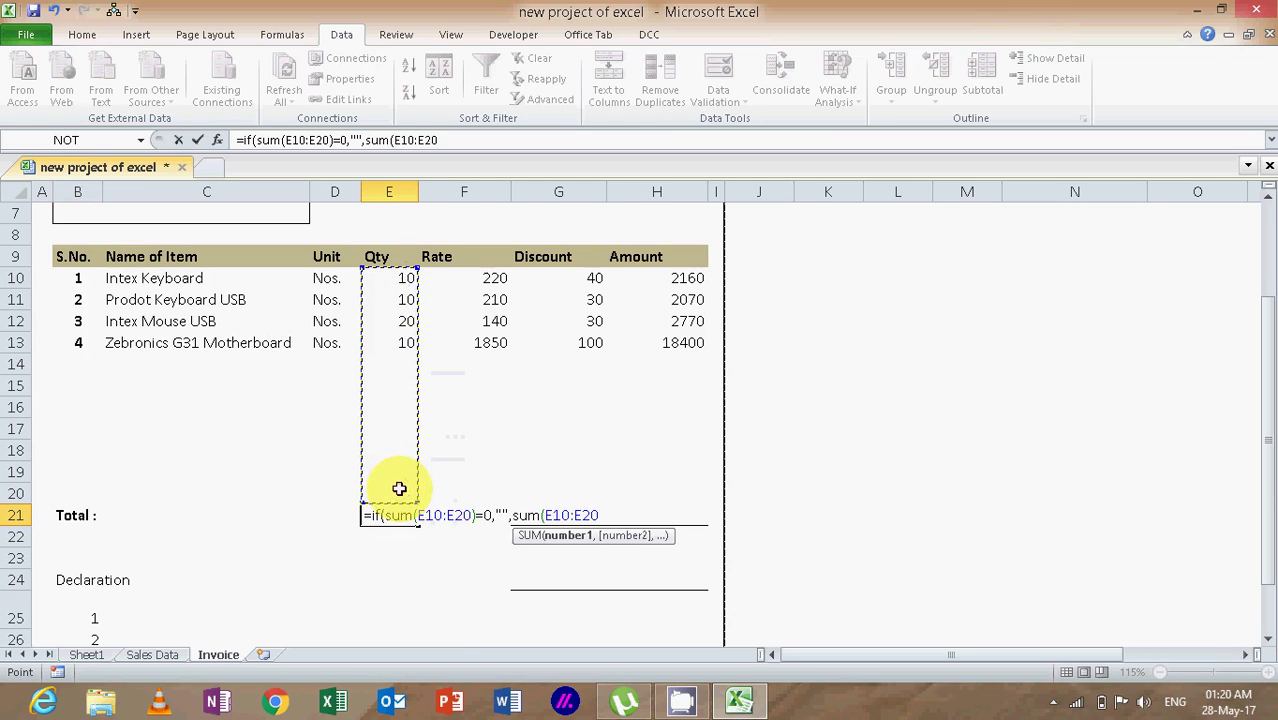
type("))")
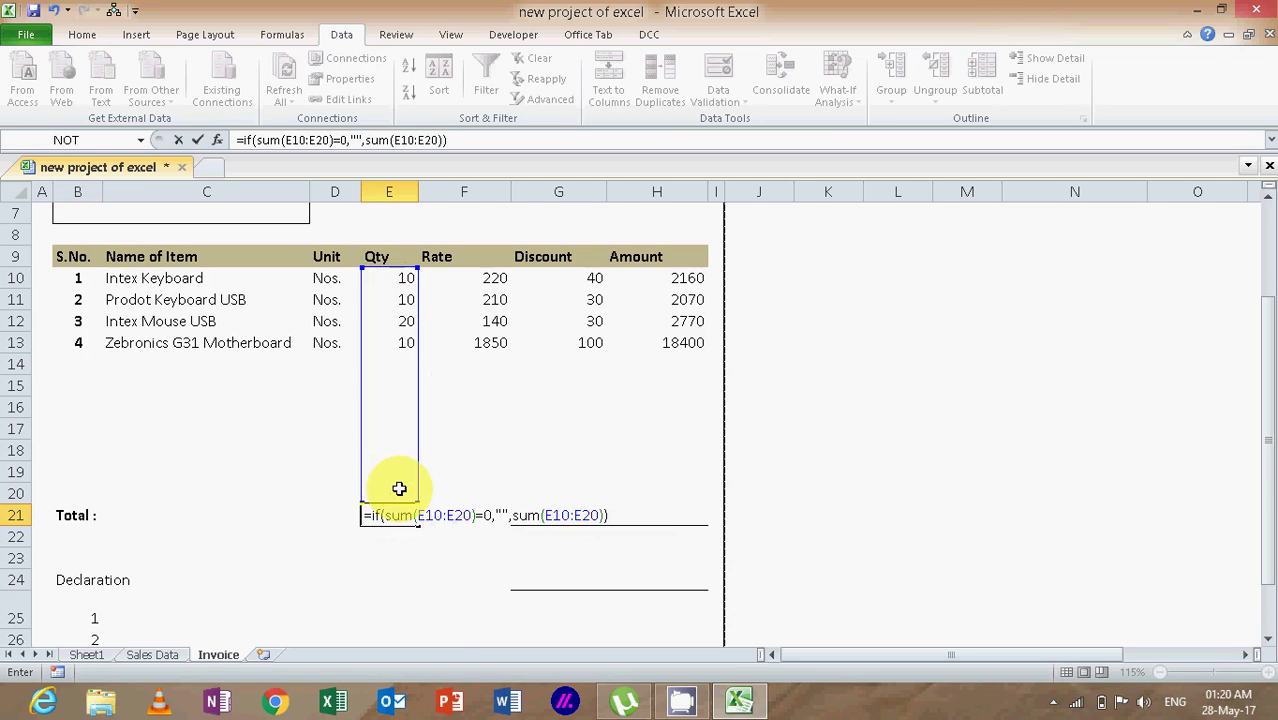
key("Return")
left_click(406, 514)
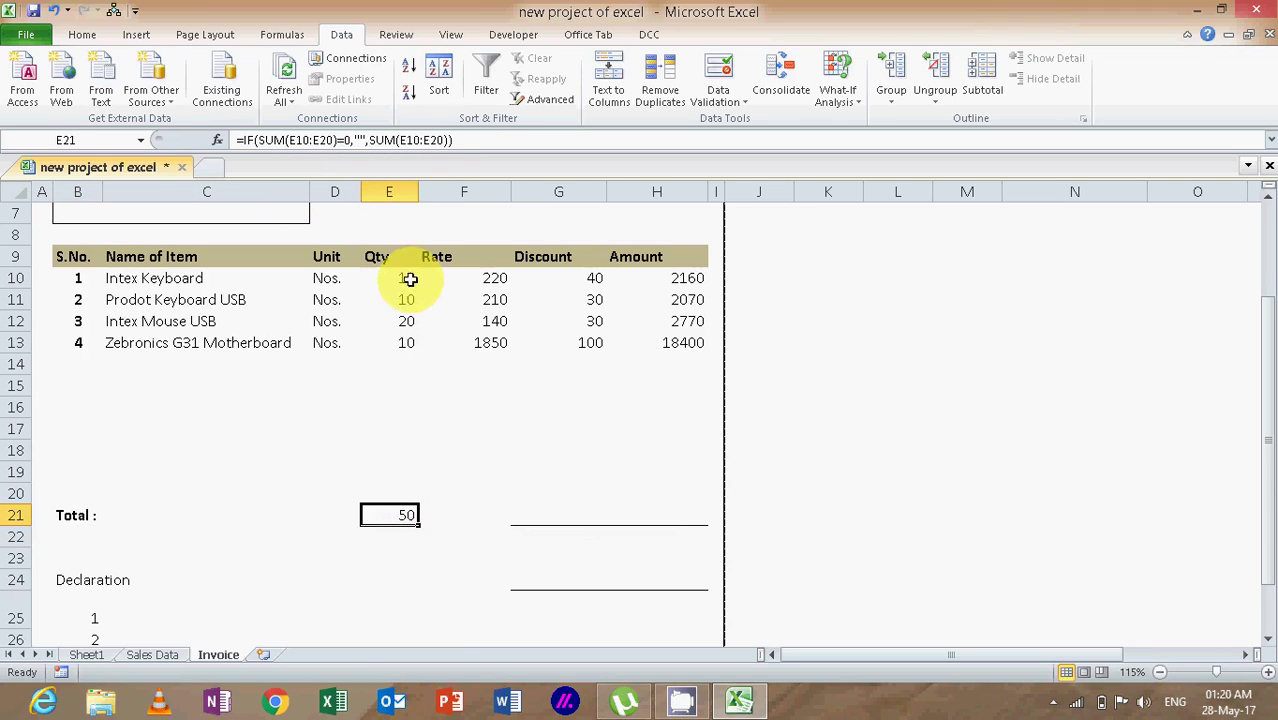
Step: Test the Qty total by clearing the quantities in E10:E13, and undo the deletion
left_click_drag(405, 278, 406, 332)
key("Delete")
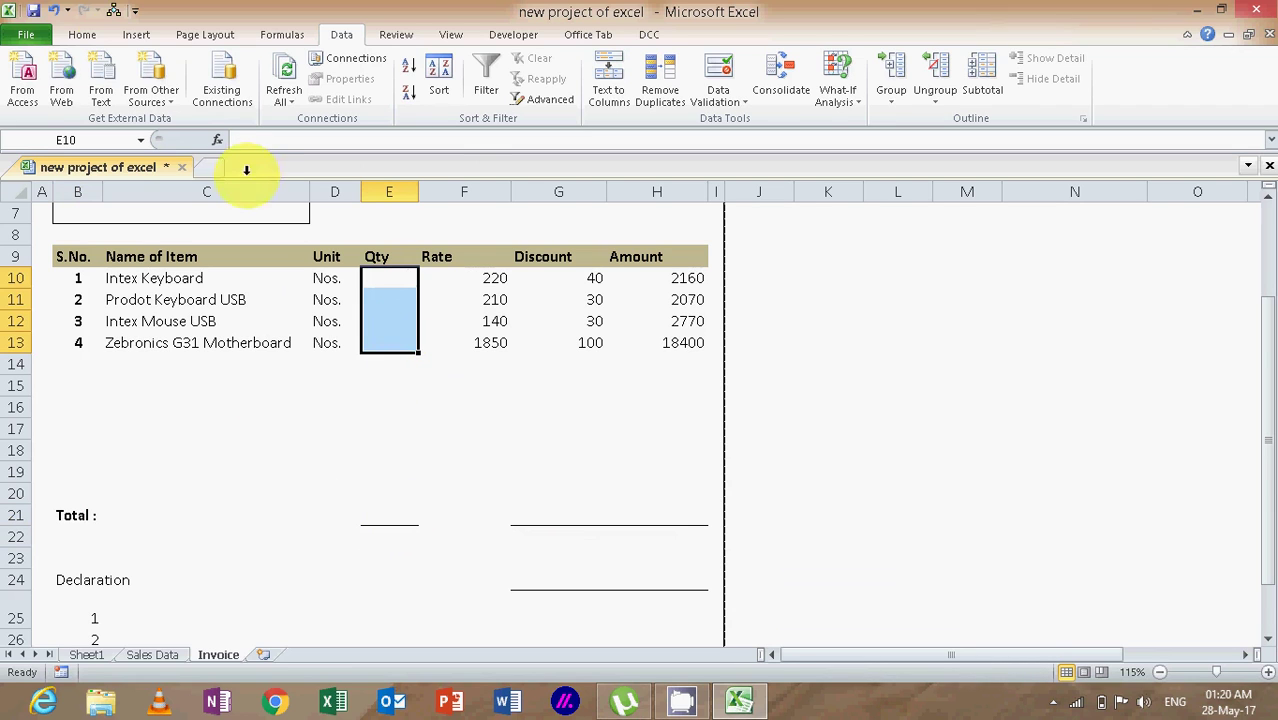
left_click(53, 10)
left_click(488, 418)
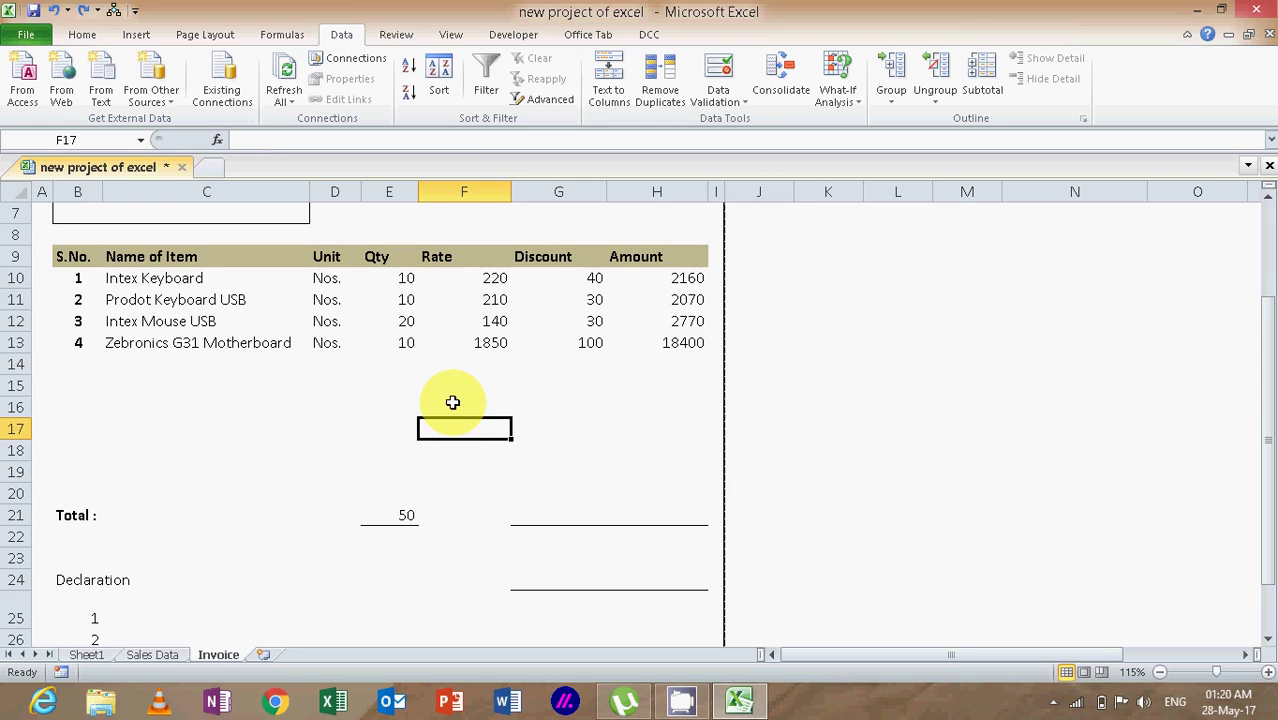
Step: Total the Discount column in G21 with =IF(SUM(G10:G20)=0,"",SUM(G10:G20))
left_click(587, 515)
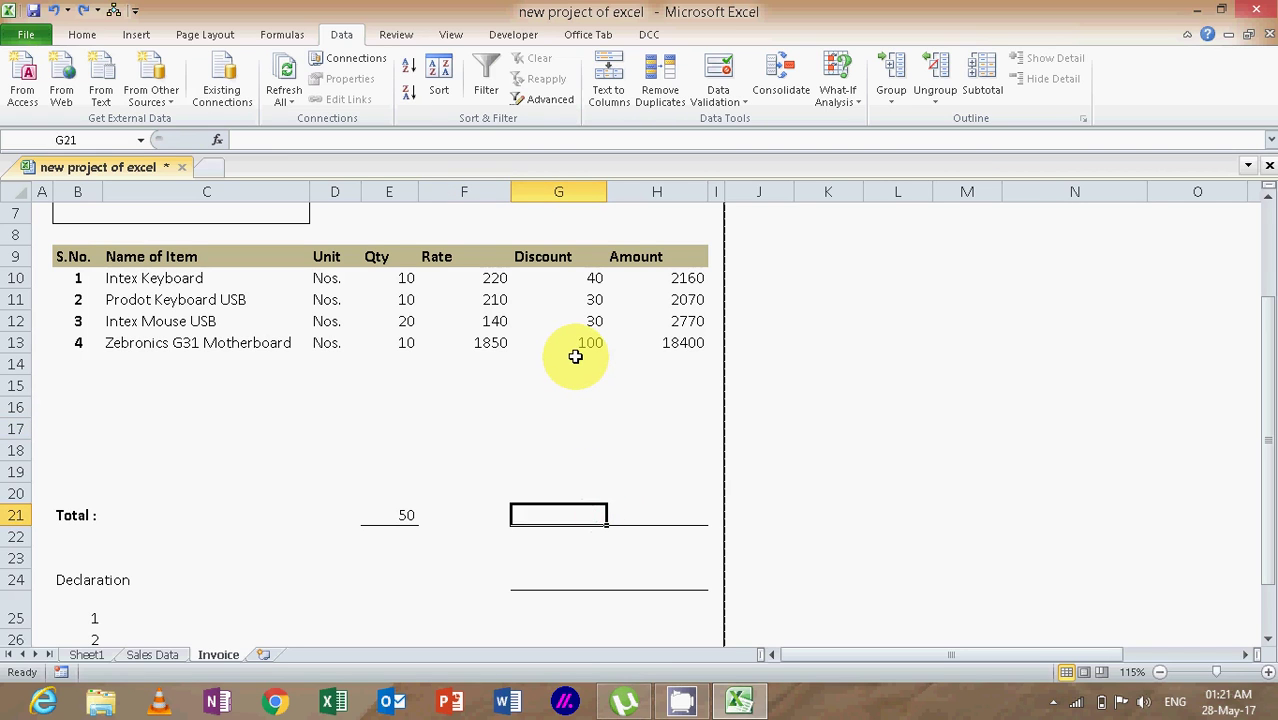
type("=")
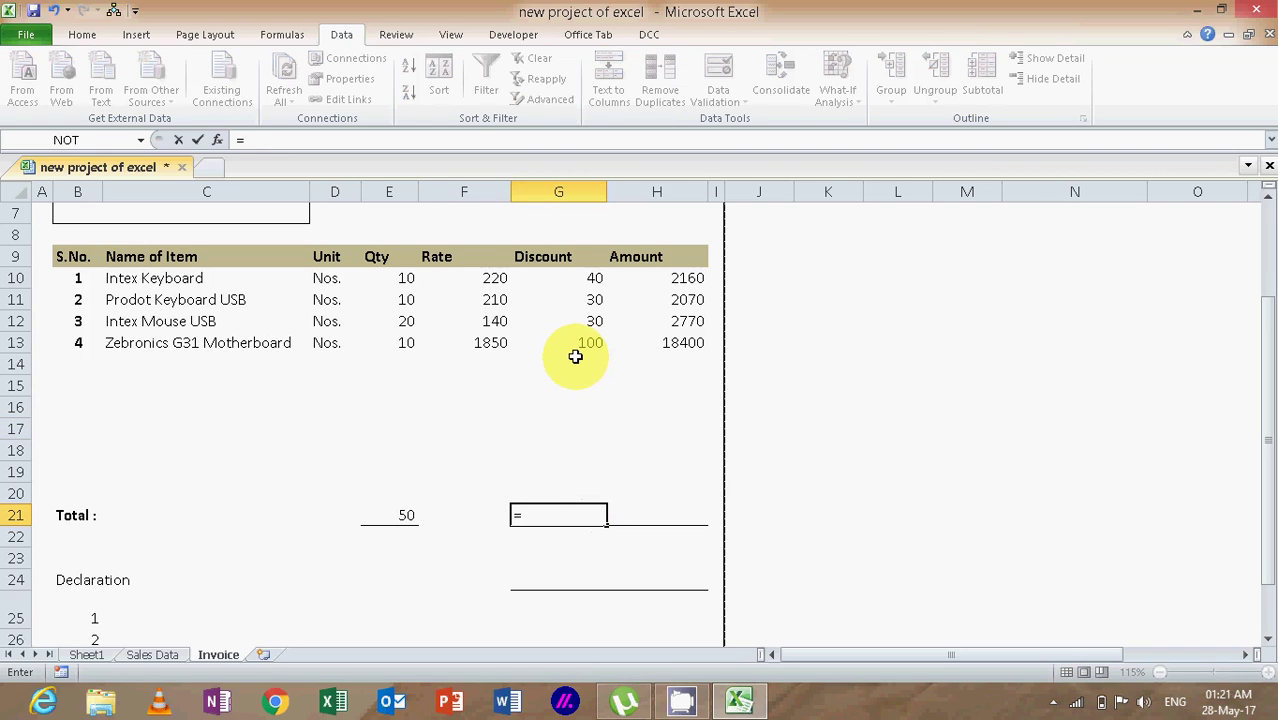
type("if(")
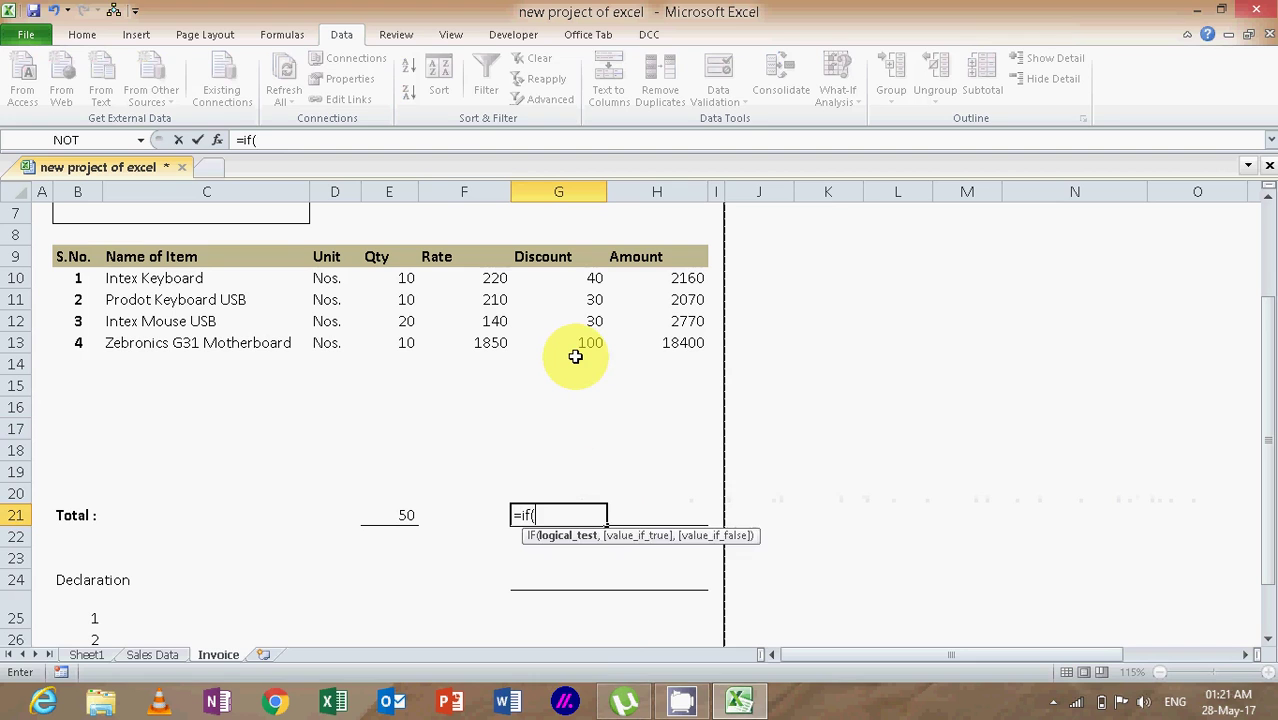
type("sum(")
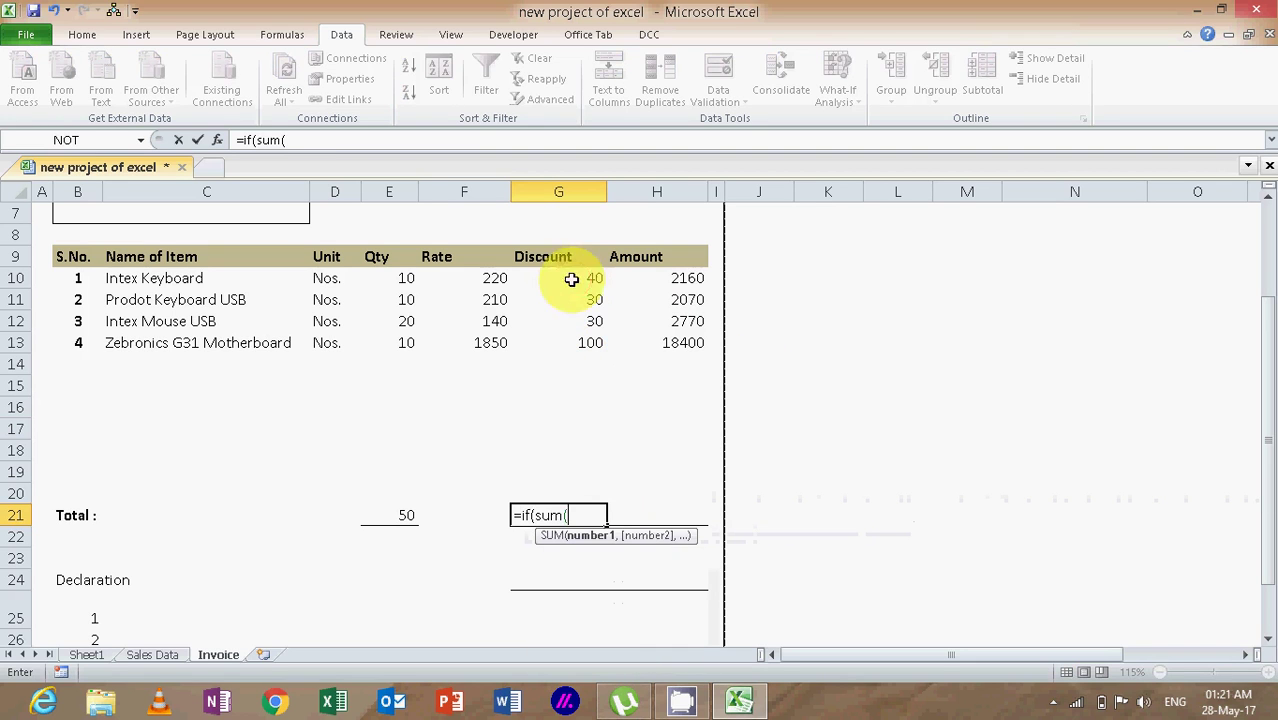
left_click_drag(571, 279, 580, 485)
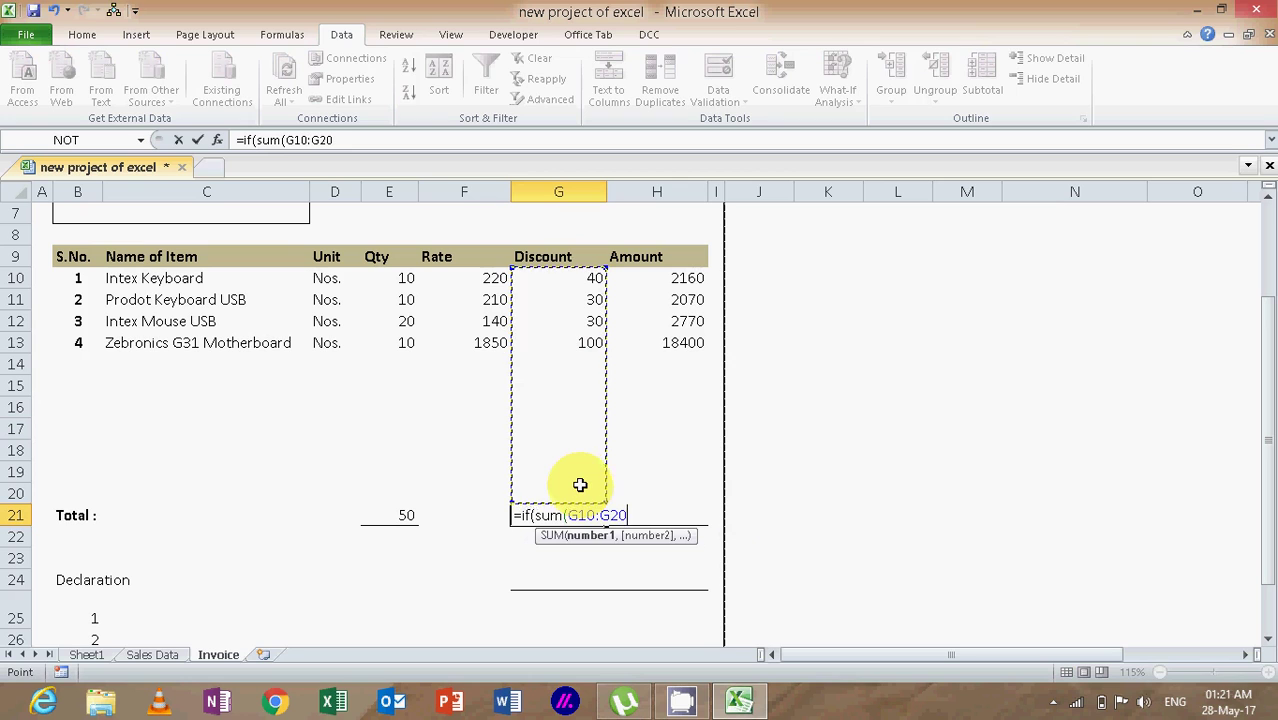
type(">0")
key("BackSpace")
key("BackSpace")
type(")")
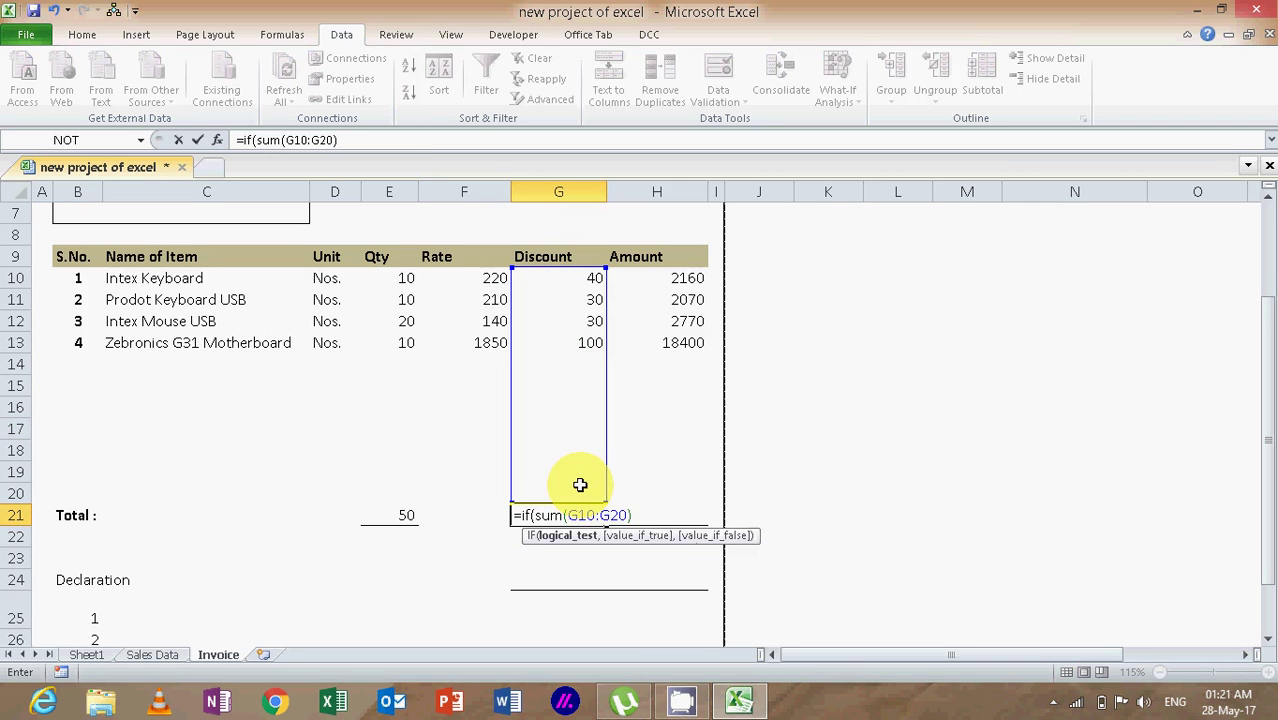
type("=0,\"\"")
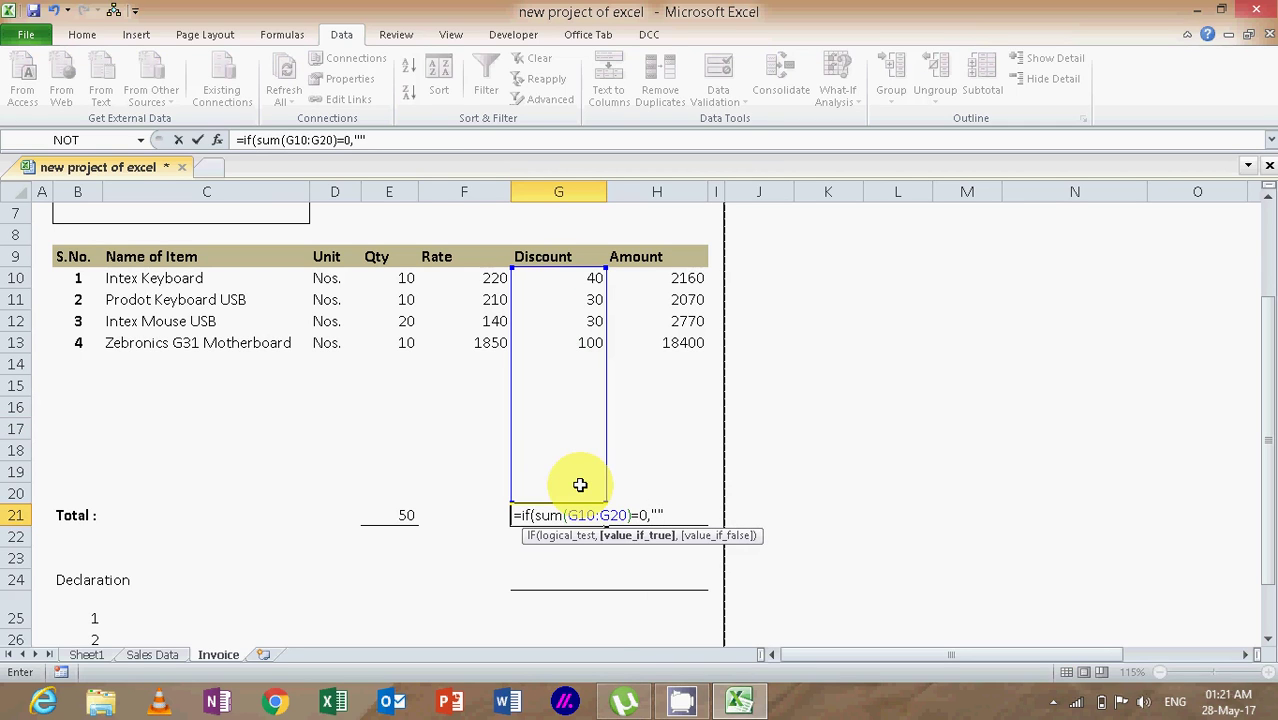
type(",s")
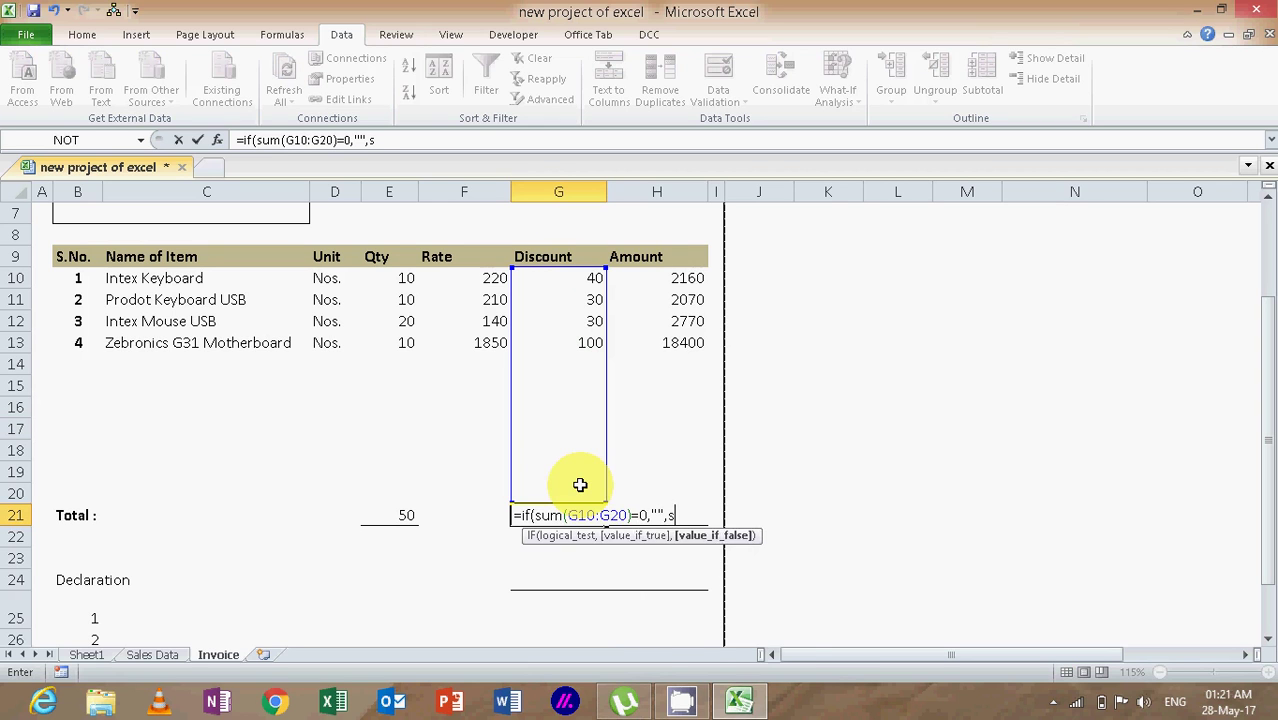
type("um(g")
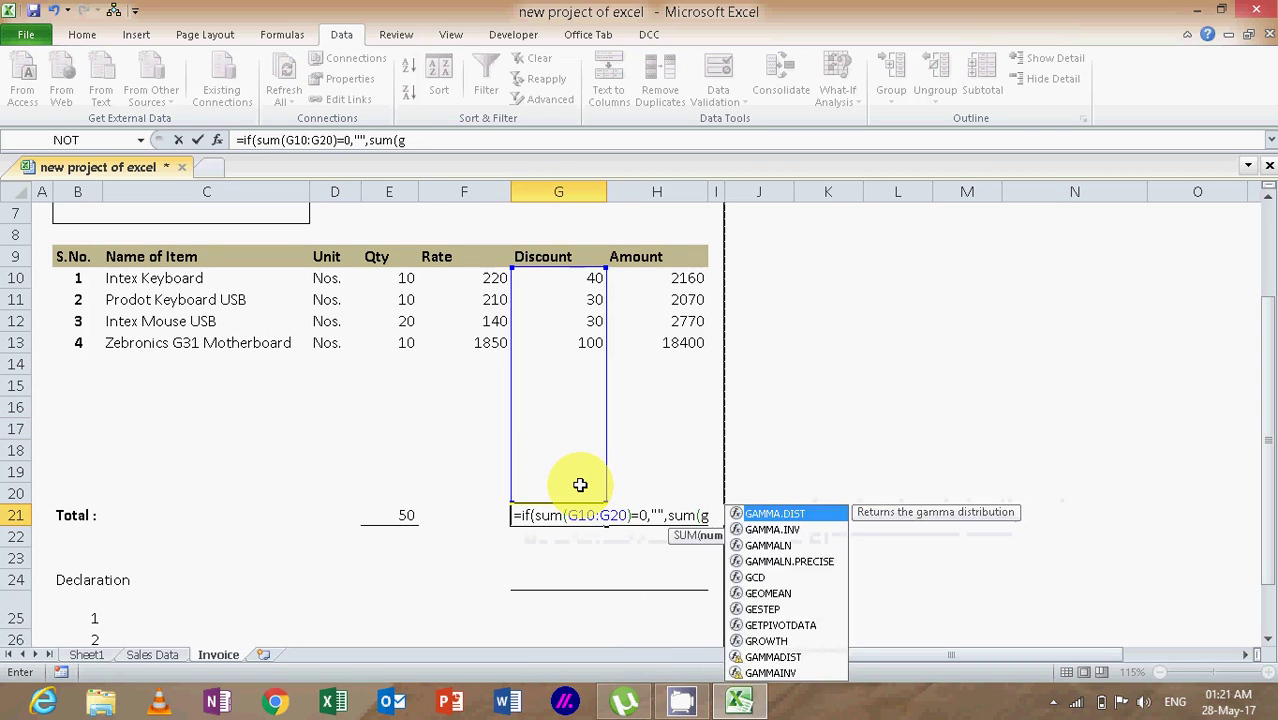
type("10:g20)")
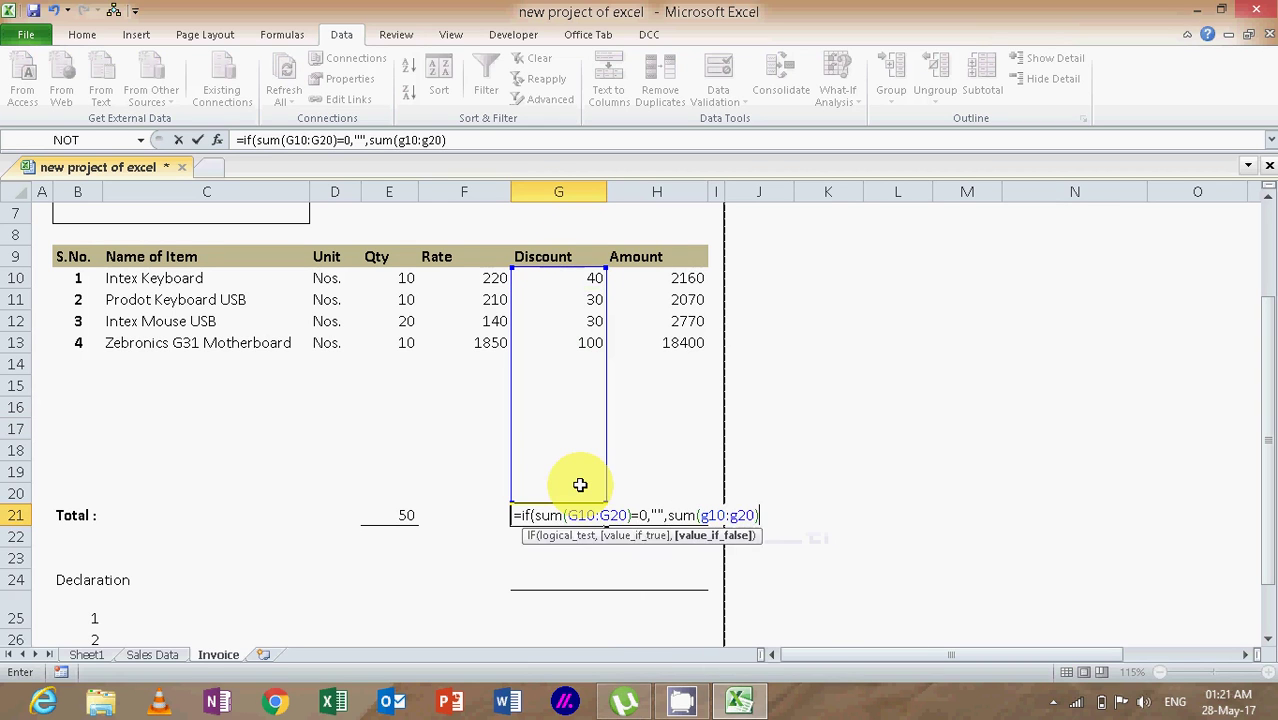
key("Return")
key("Return")
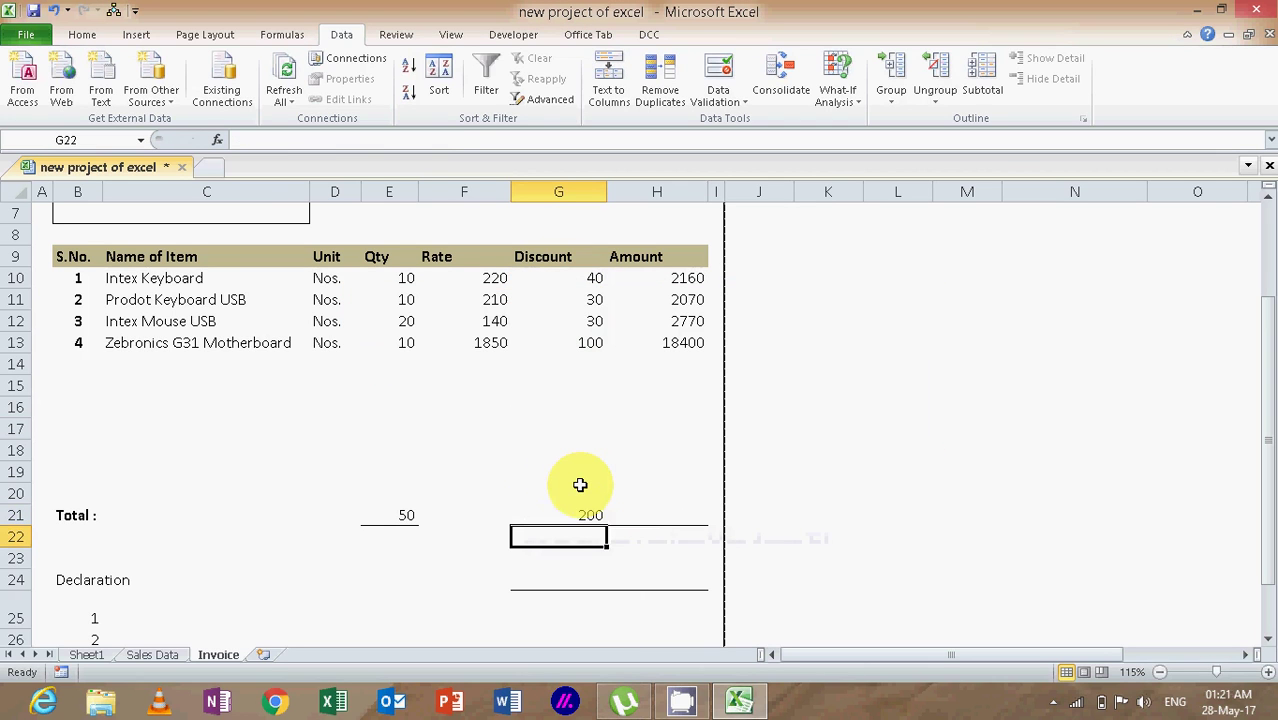
Step: Total the Amount column in H21 with =IF(SUM(H10:H20)=0,"",SUM(H10:H20))
key("Up")
key("Right")
type("=")
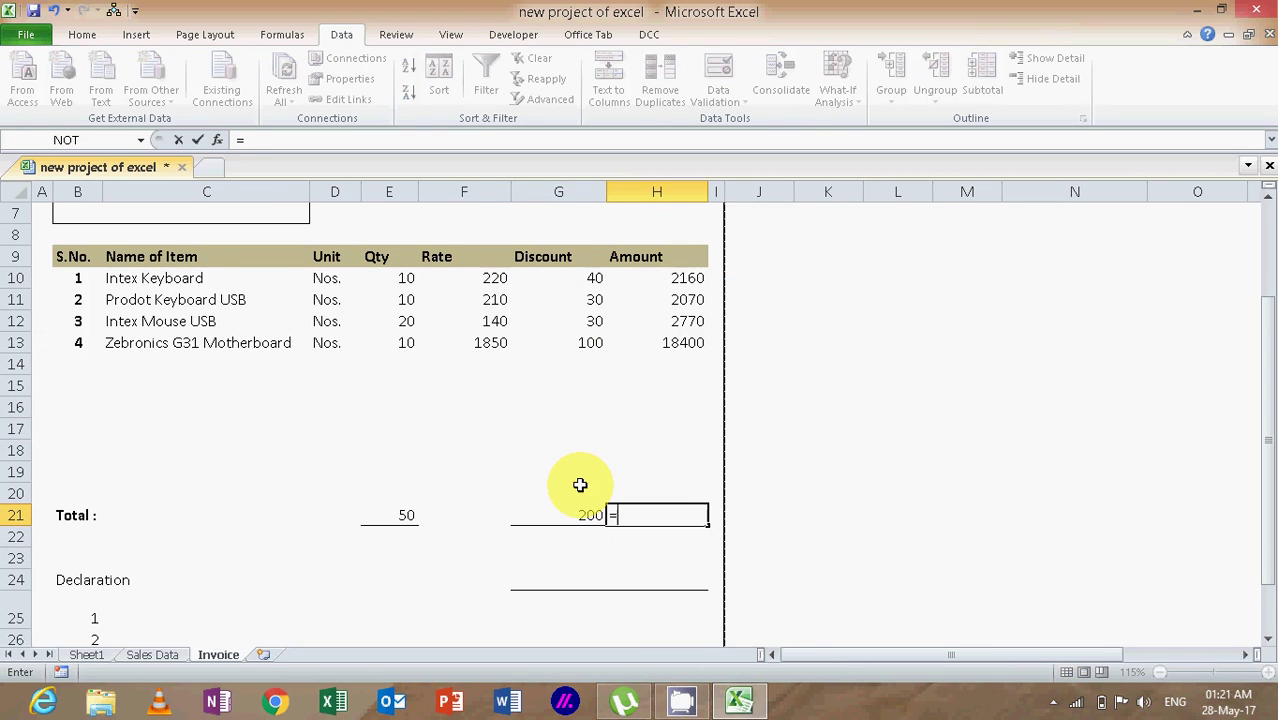
type("n")
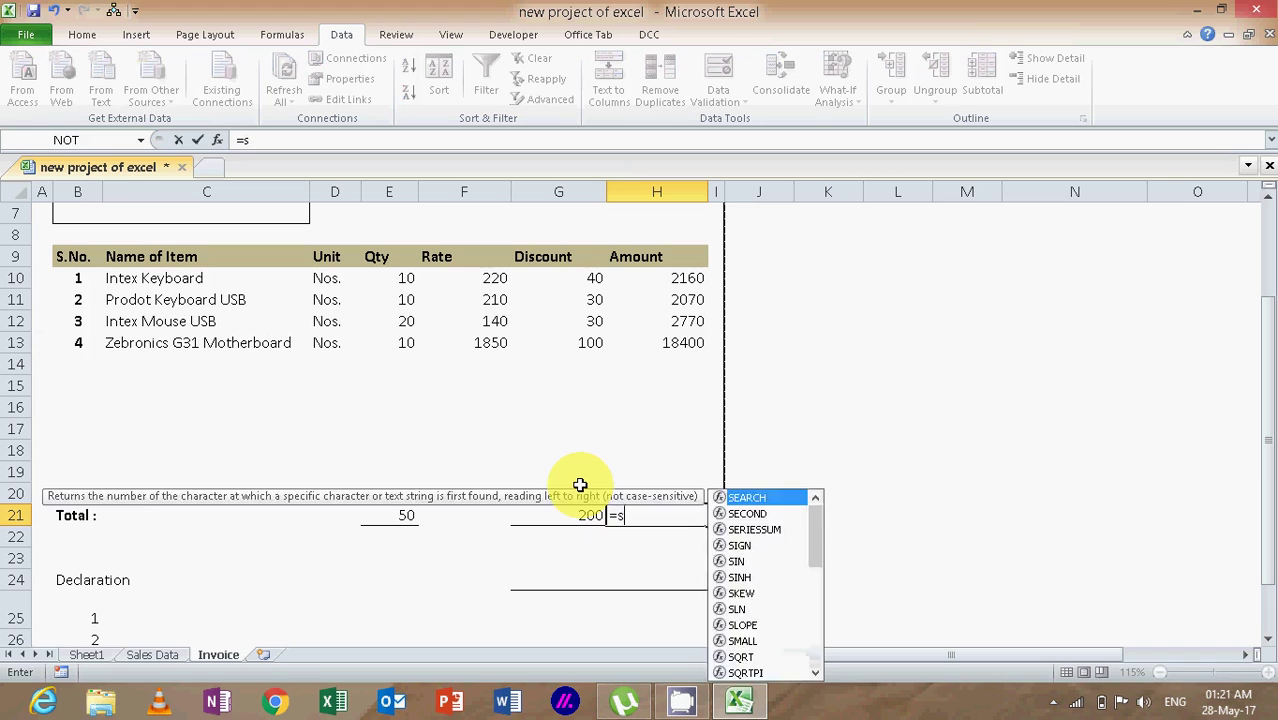
key("BackSpace")
type("if(sum")
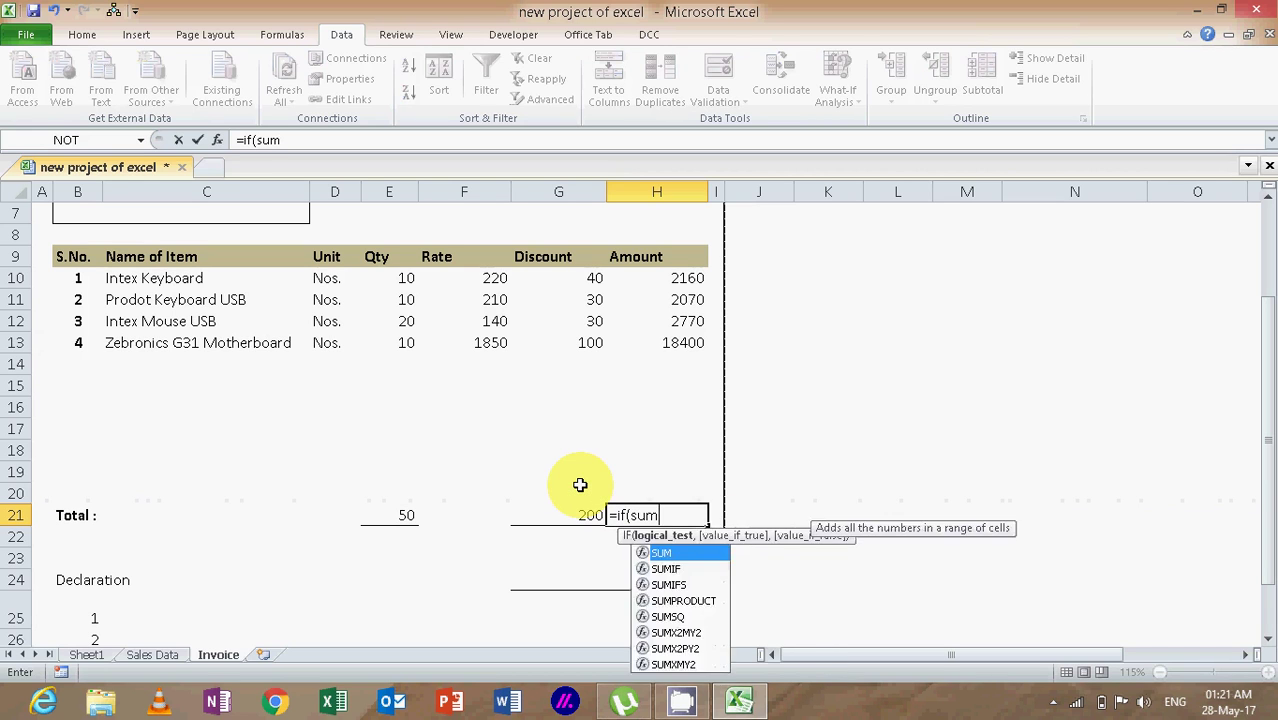
type("(h")
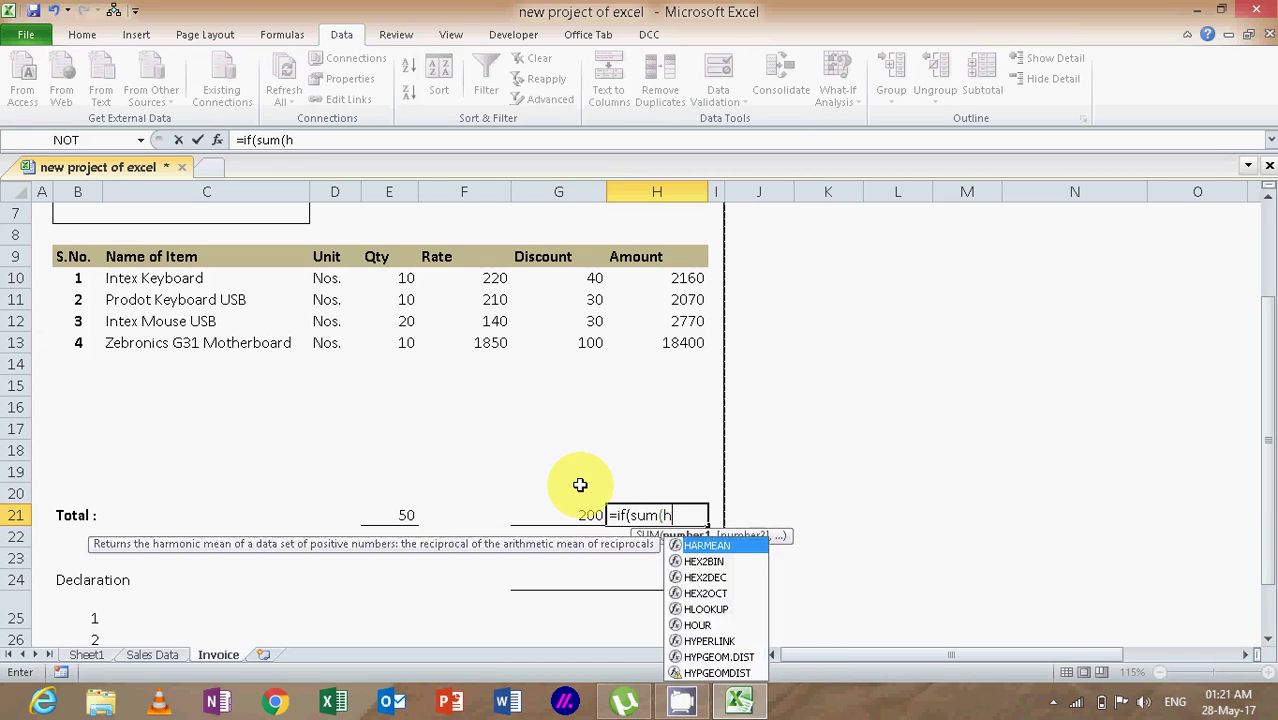
type("10:h20")
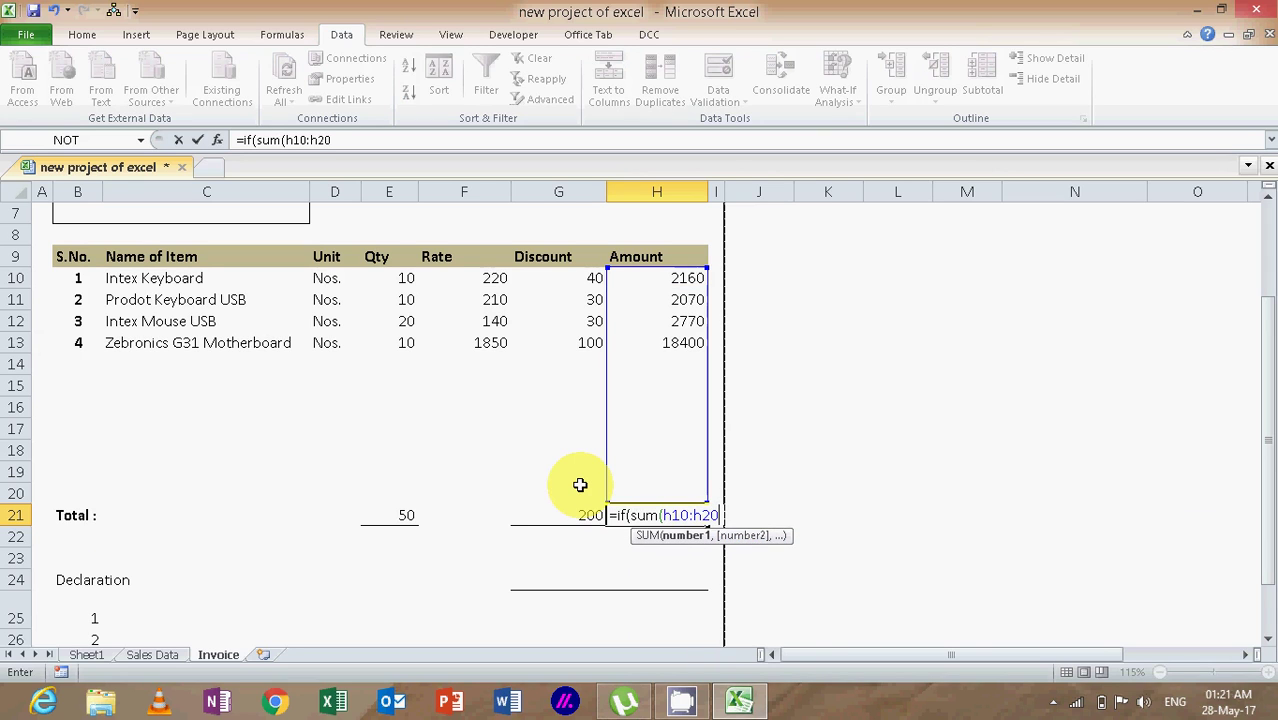
type(")=0,")
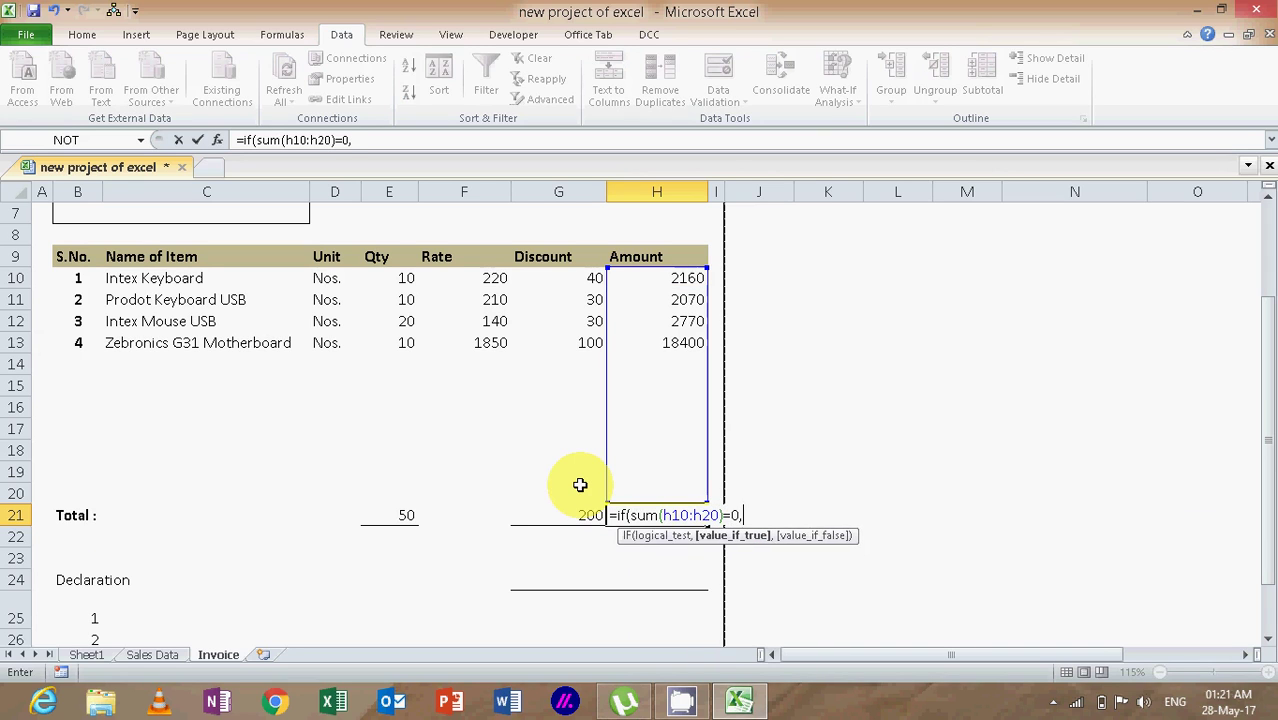
type("\"\",")
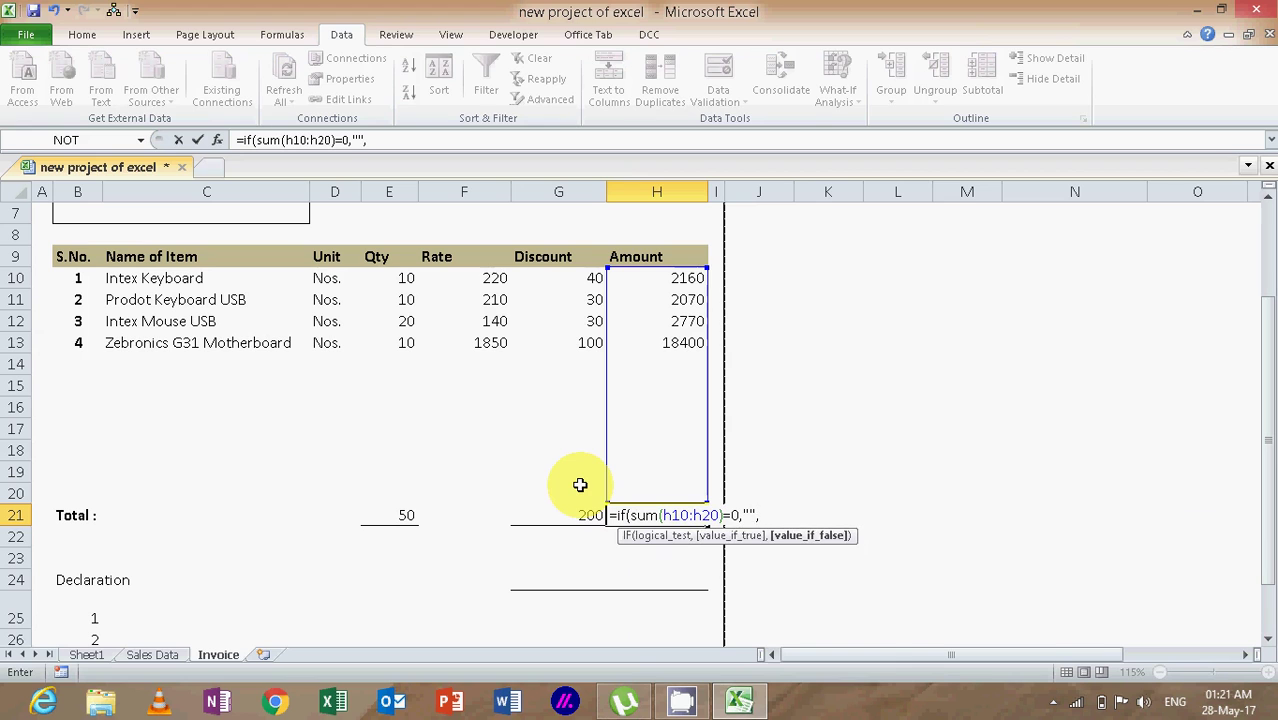
type("sum(h10")
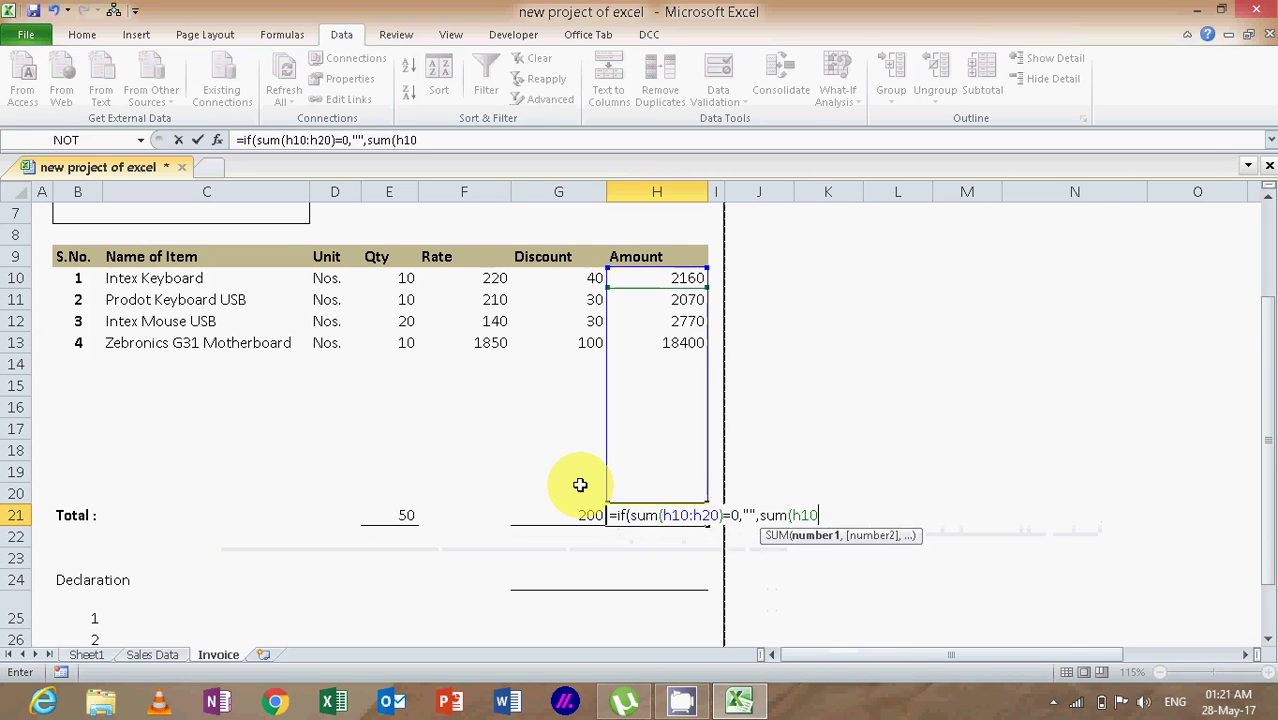
type(":h20")
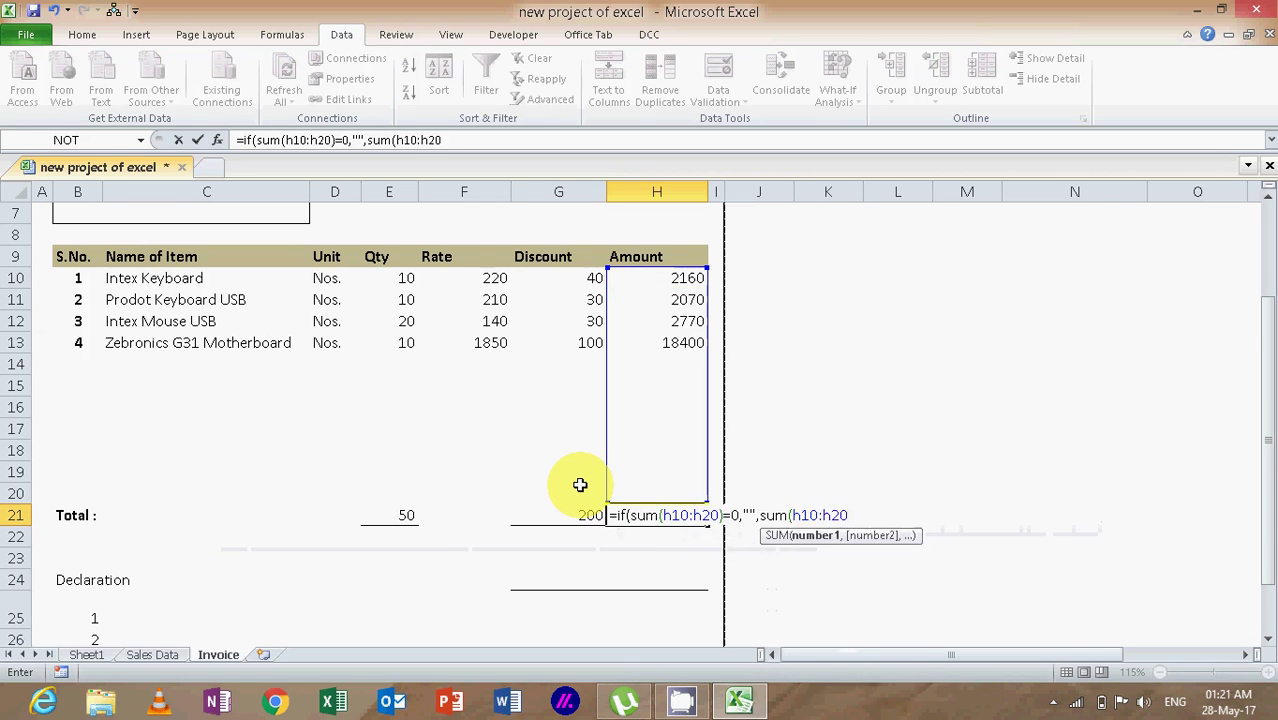
type(")")
key("Return")
key("Return")
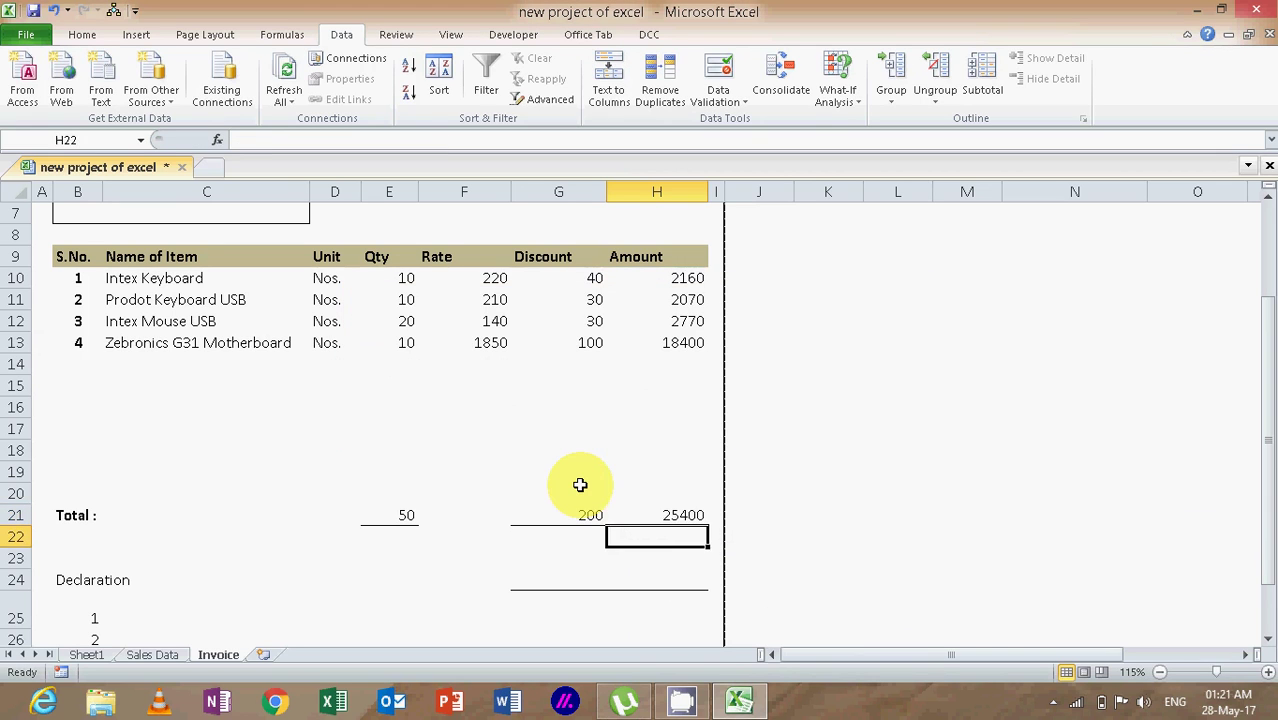
left_click(697, 515)
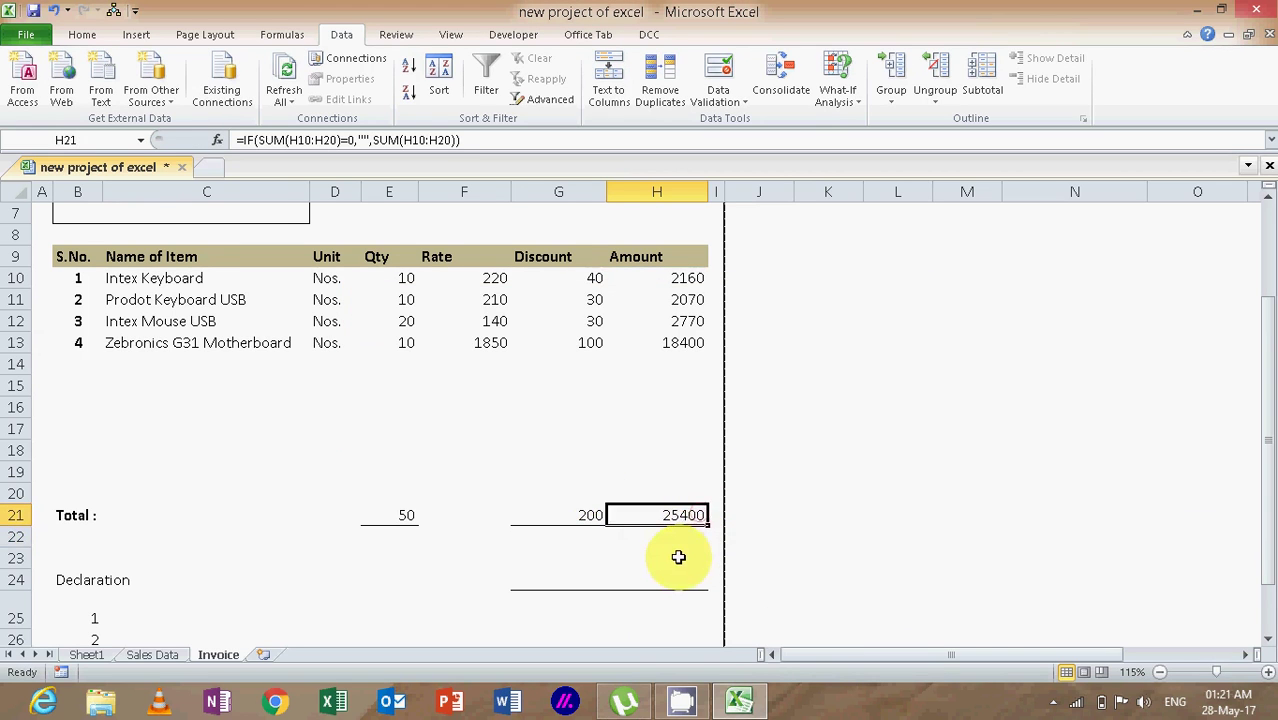
scroll(679, 557, "down", 1)
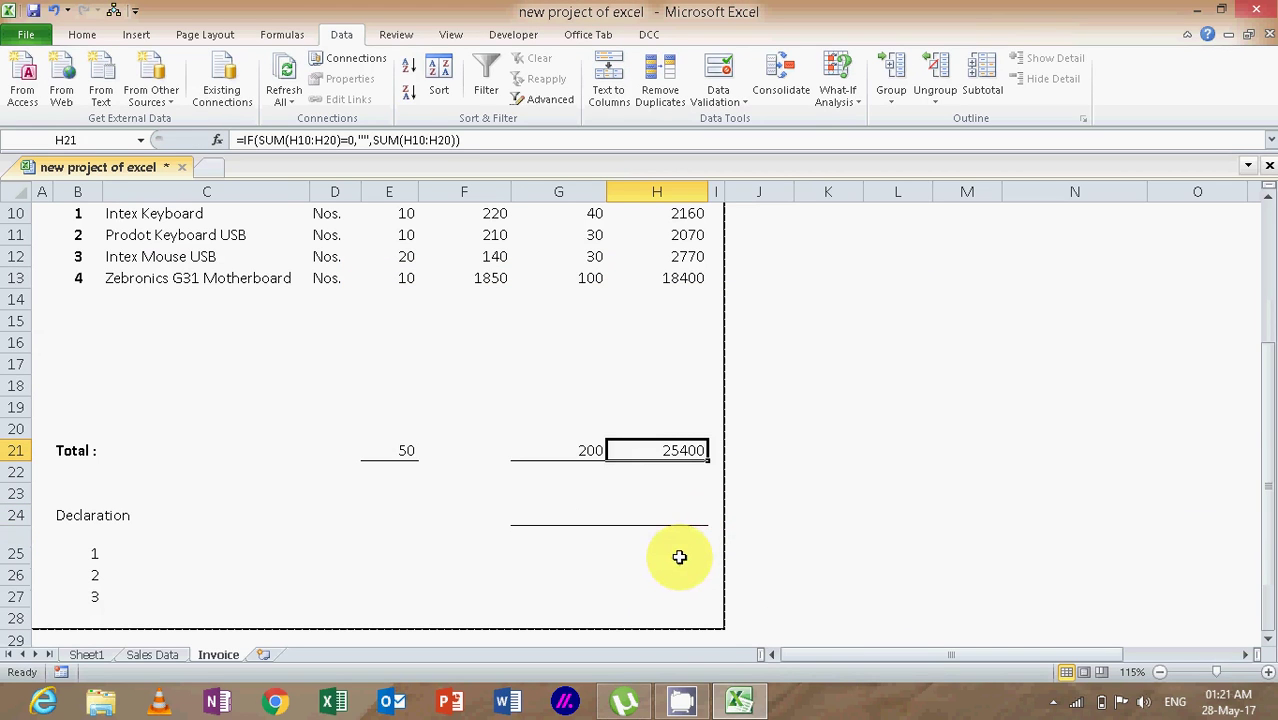
left_click(541, 519)
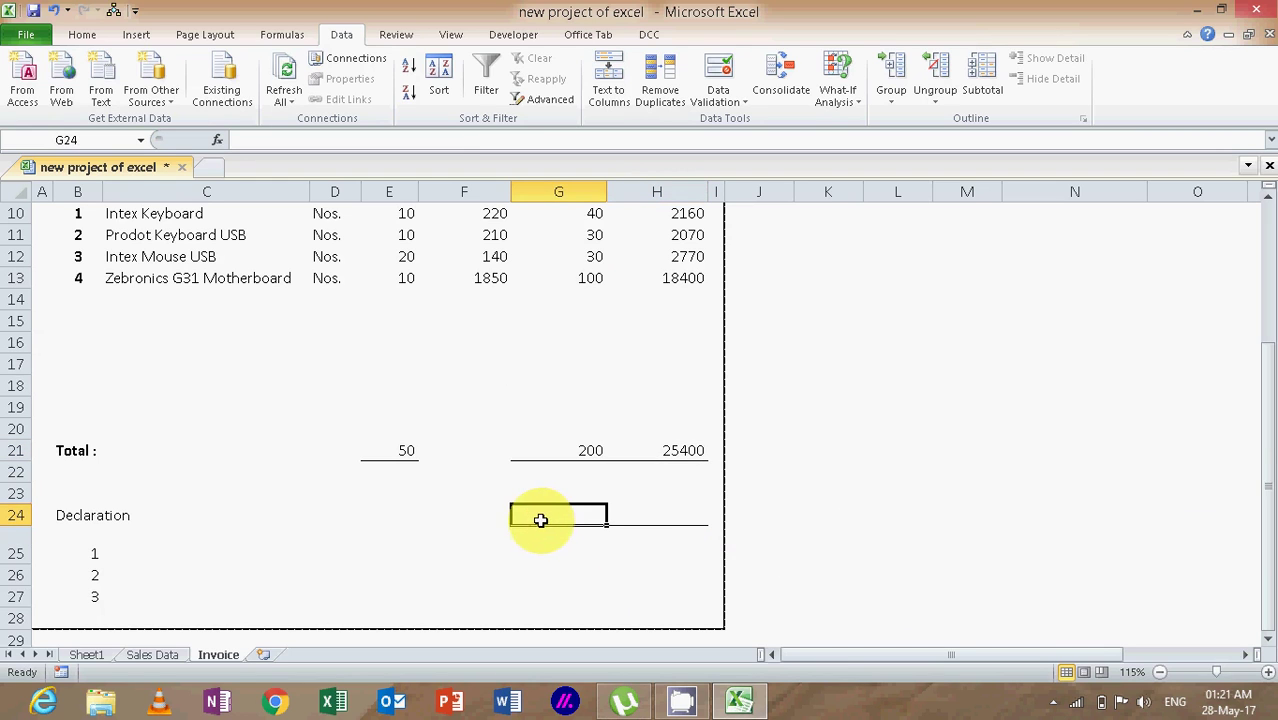
scroll(513, 517, "up", 3)
scroll(517, 519, "down", 5)
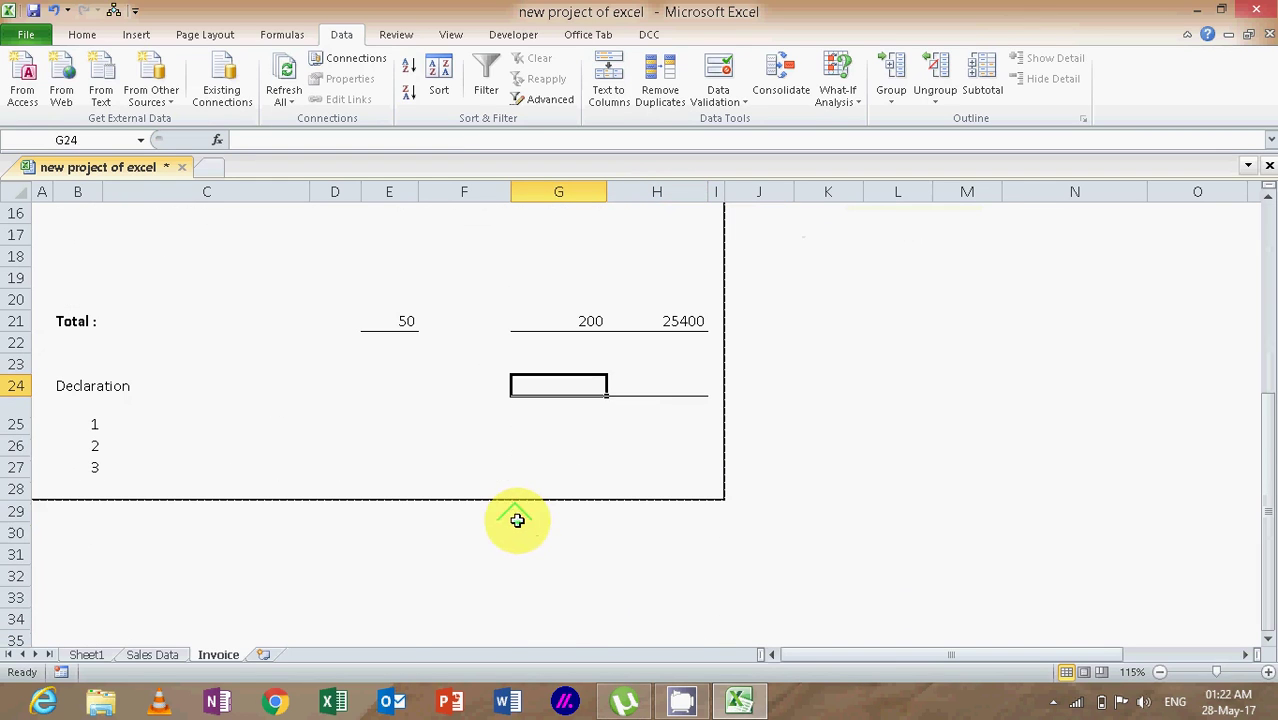
left_click(555, 366)
type("Va")
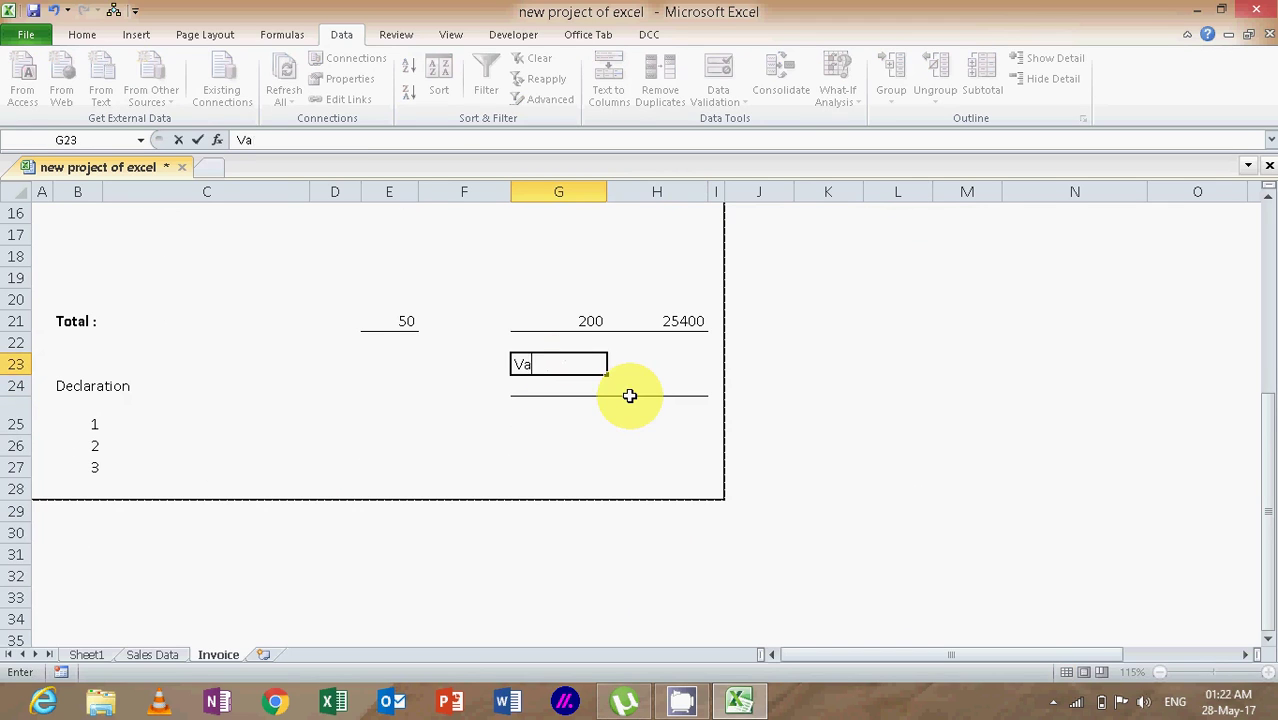
type("t @13.5%")
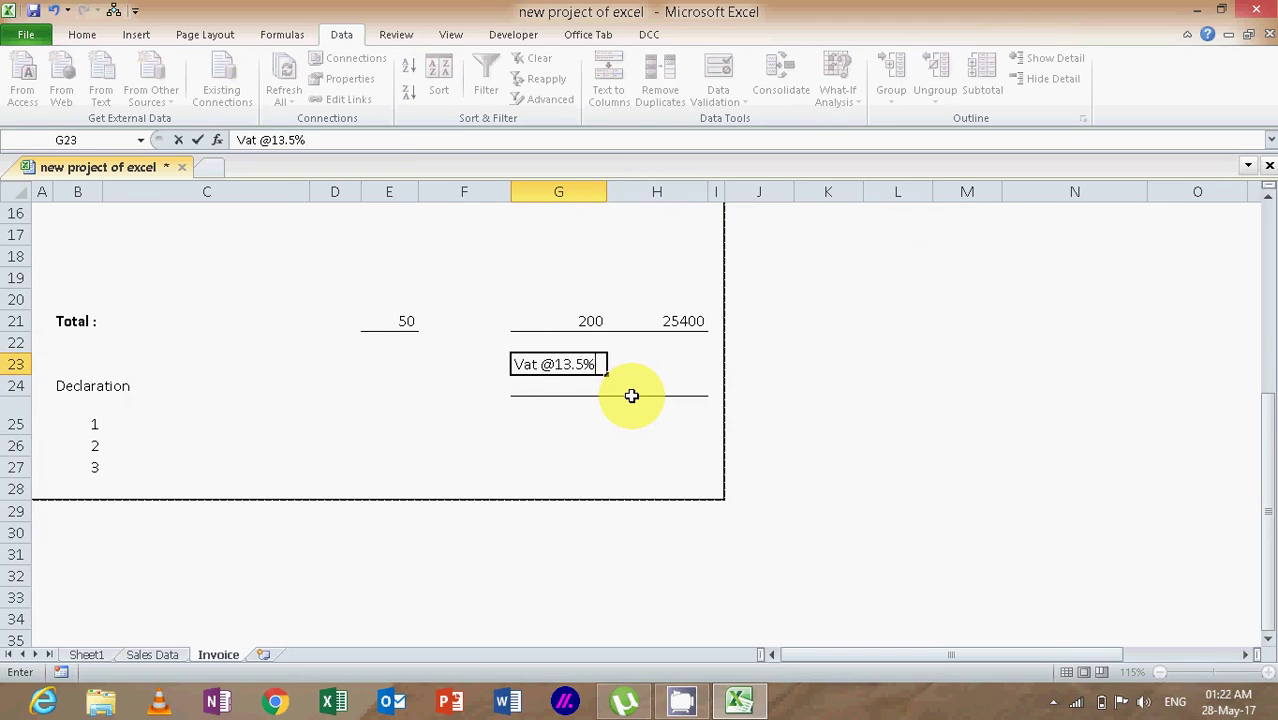
key("Return")
type("Grand ")
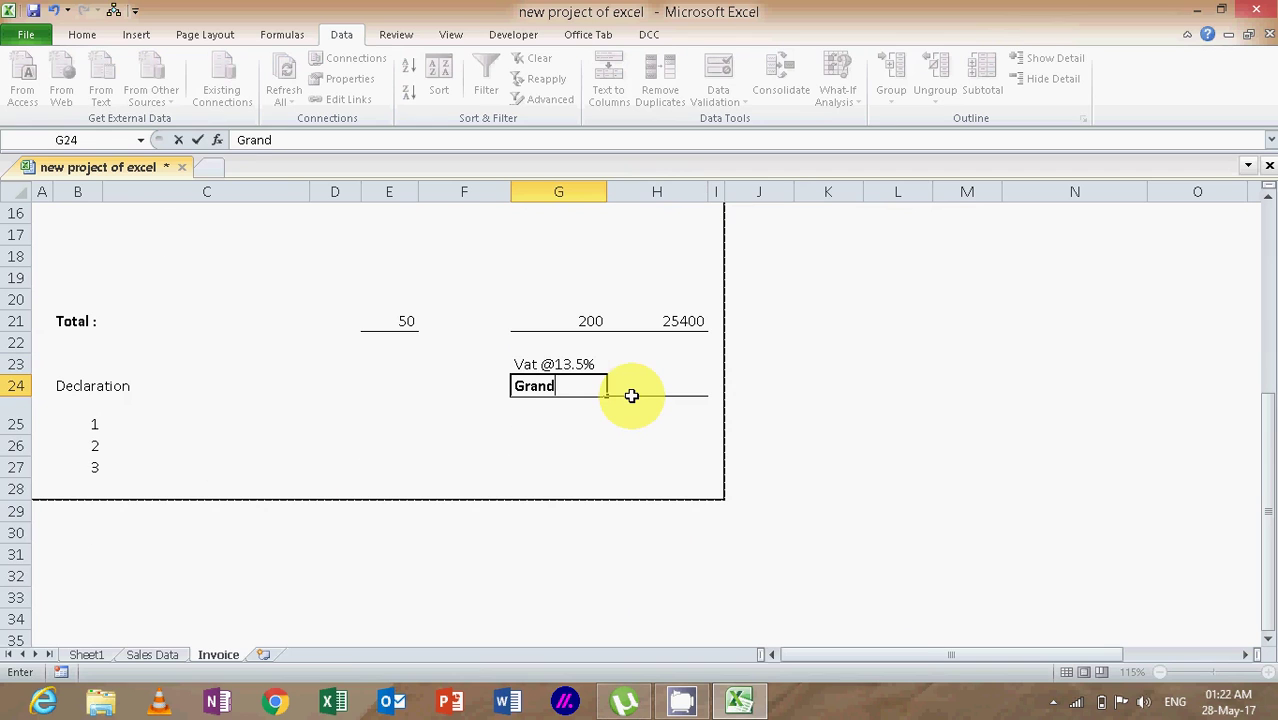
type("Total")
key("Tab")
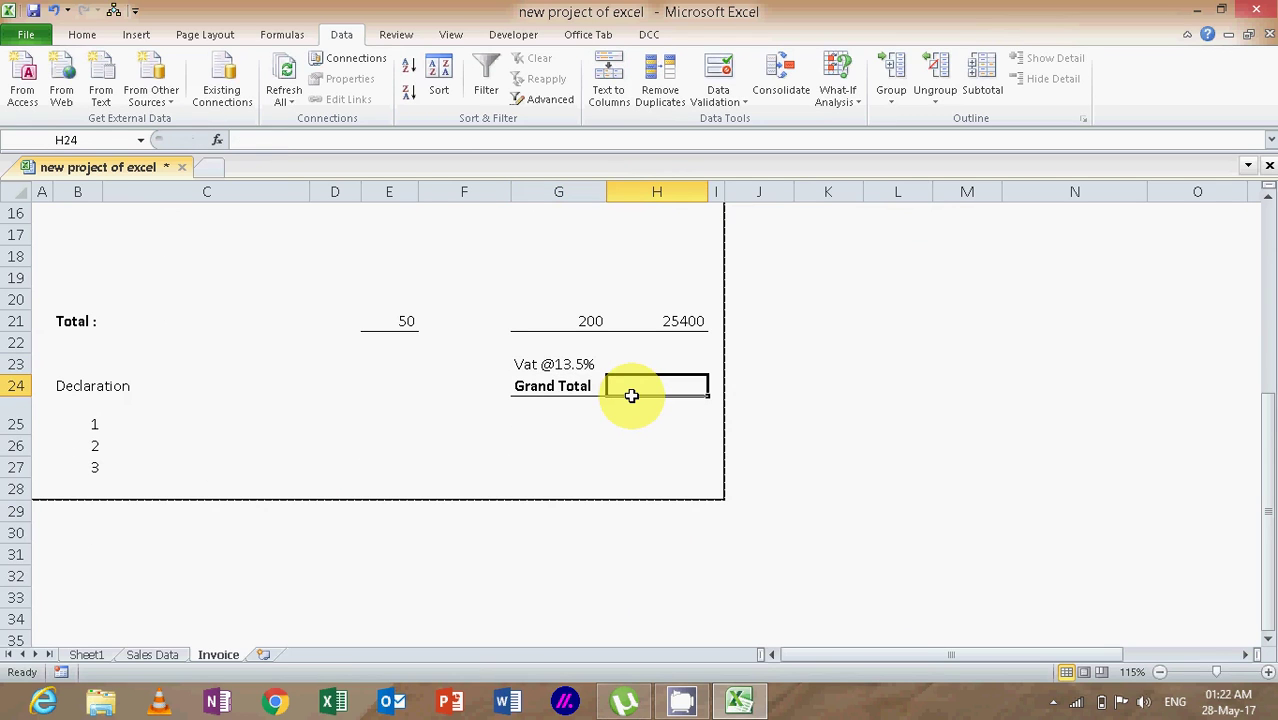
Step: Calculate the grand total in H24 with =H21+H23
type("=")
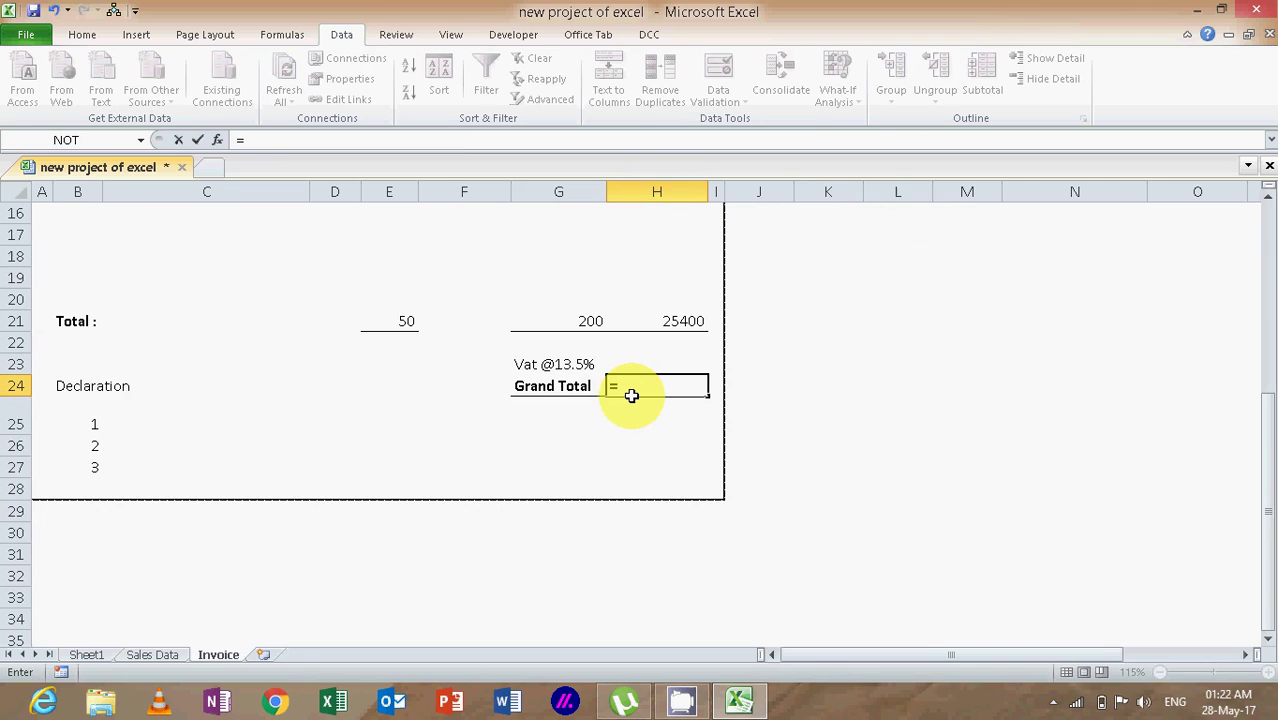
left_click(666, 324)
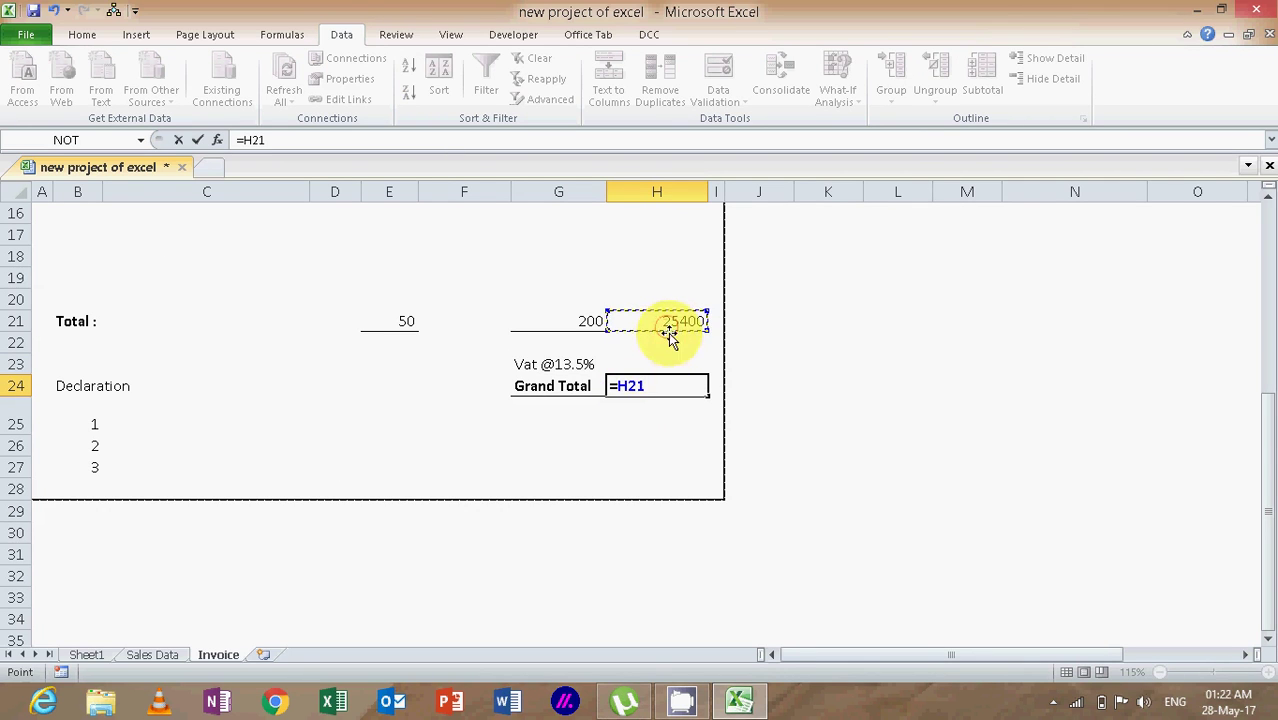
type("+")
left_click(659, 361)
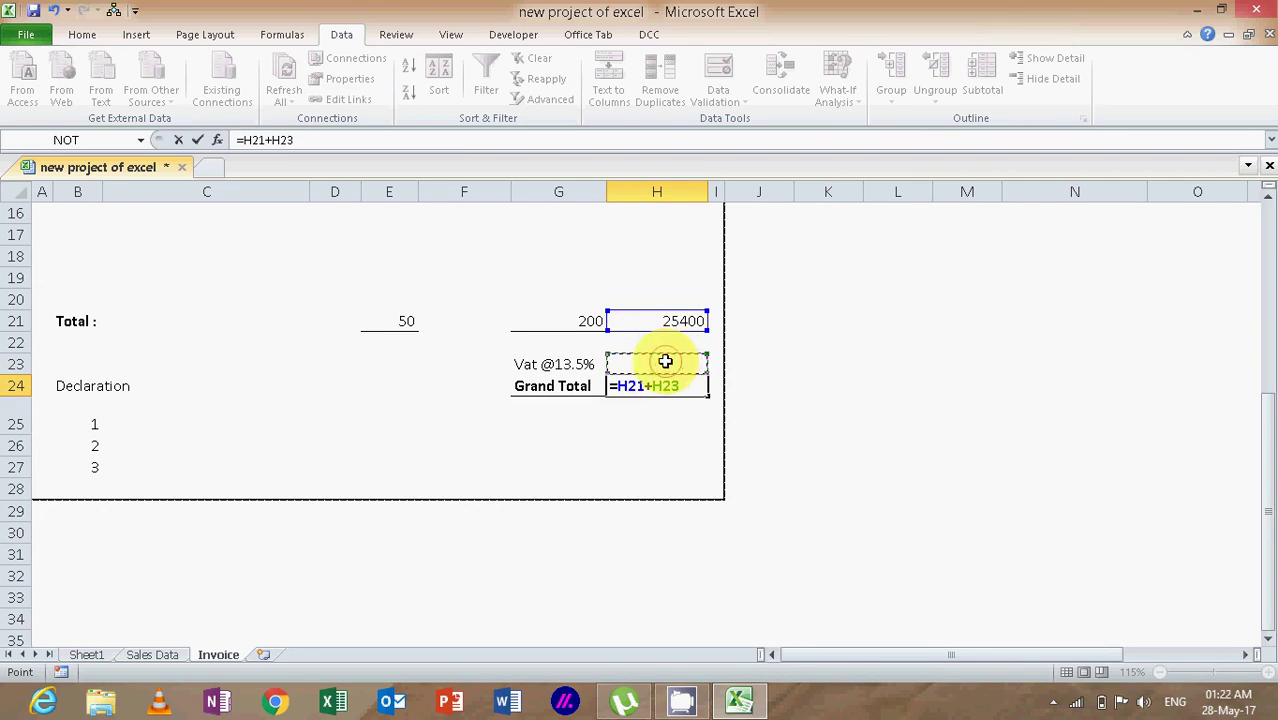
key("Return")
Step: Calculate the VAT amount in H23 with =H21*13.5%
left_click(666, 366)
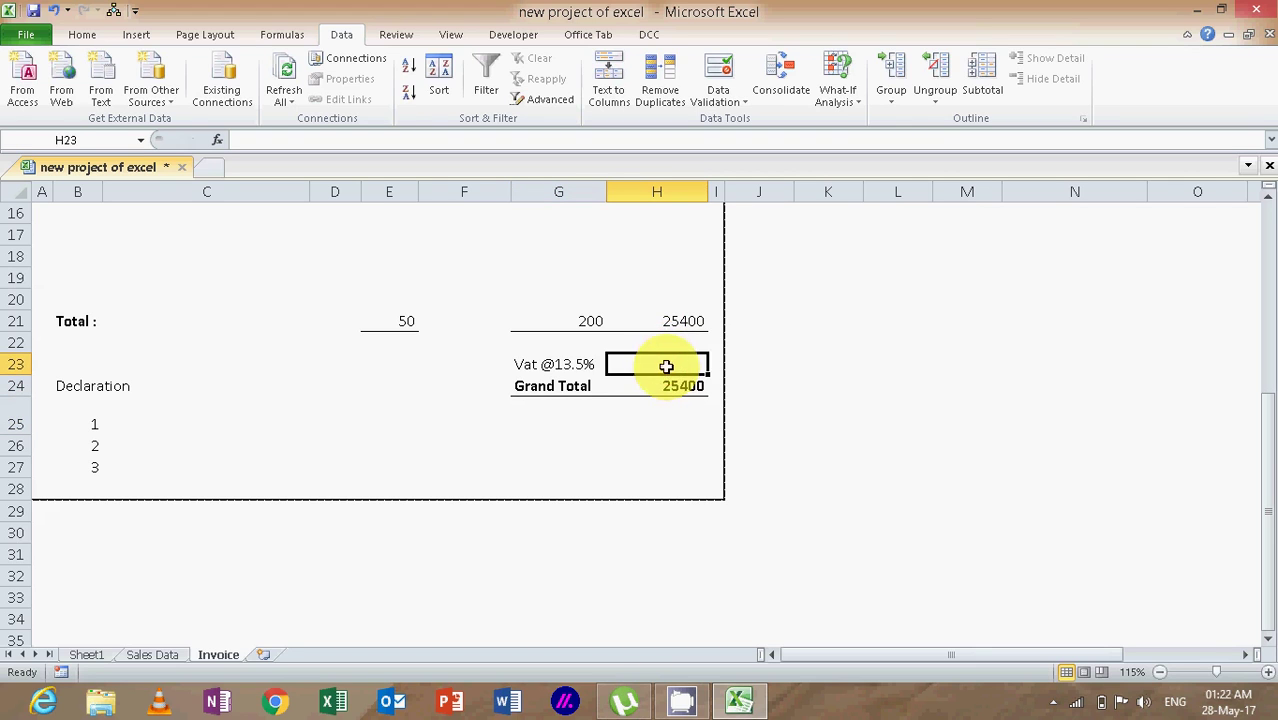
type("=")
left_click(676, 323)
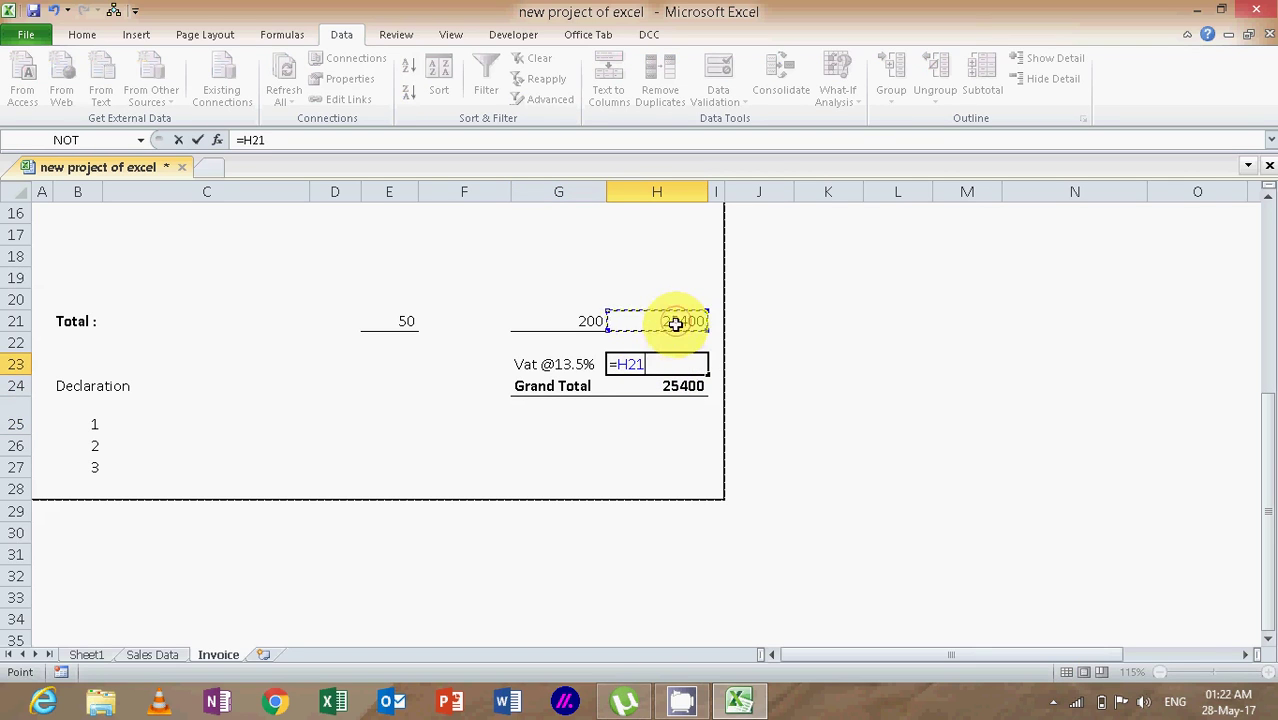
type("*13")
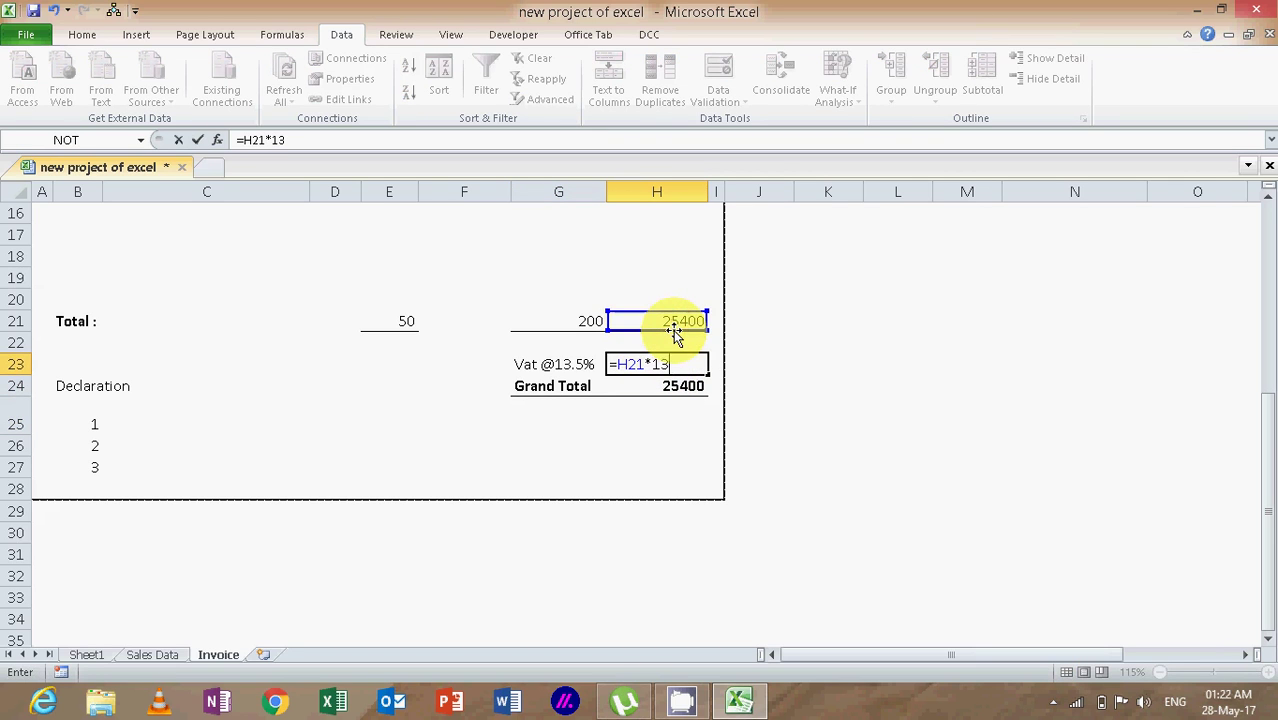
type(".5%")
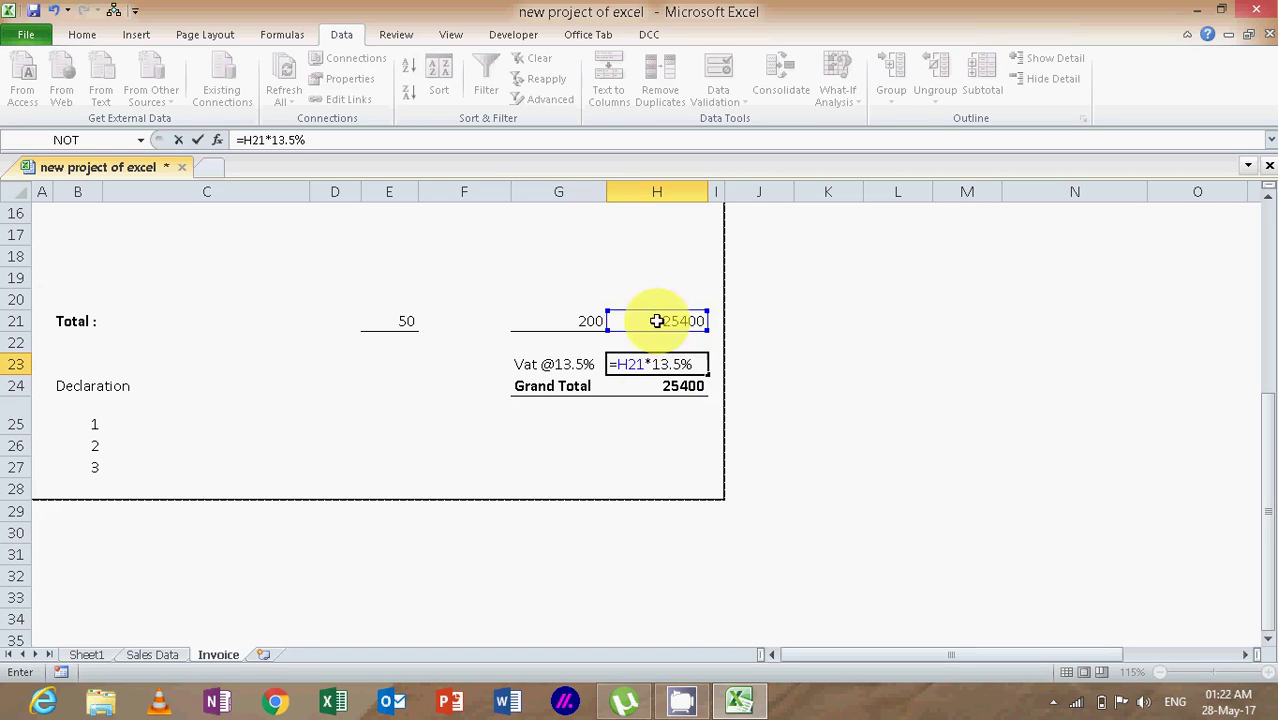
key("Return")
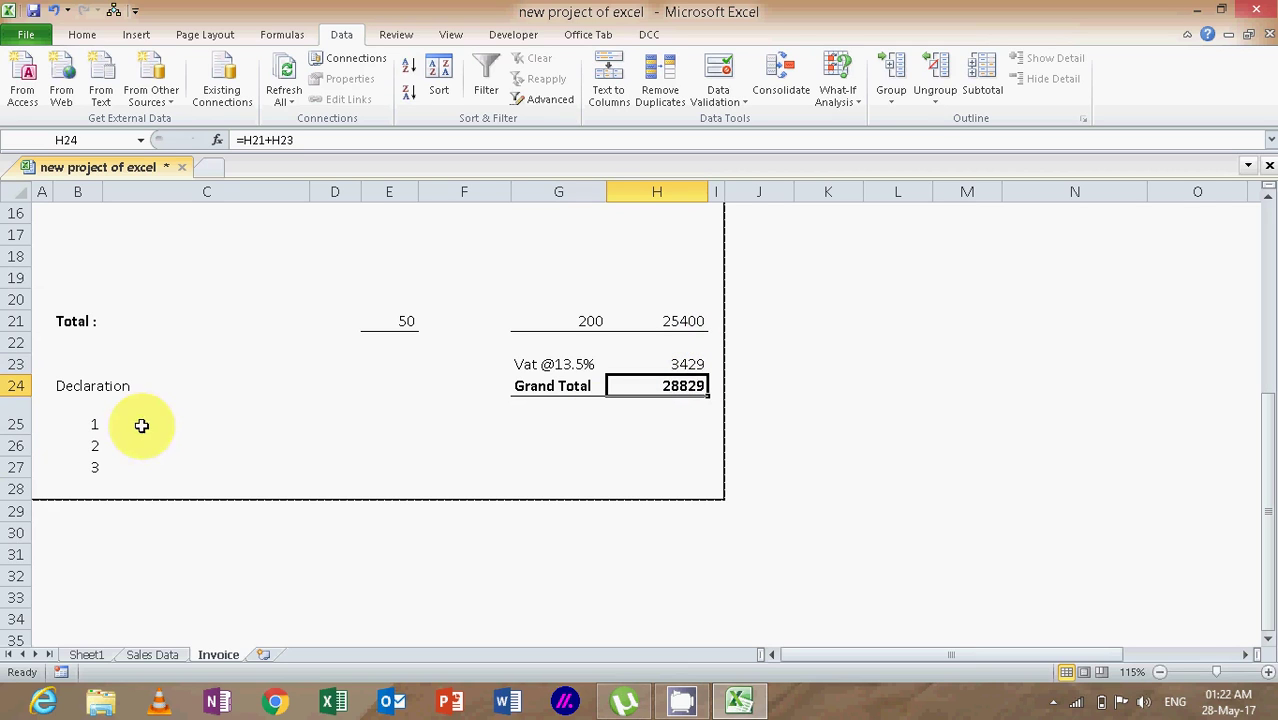
Step: Enter "Authorised Signatory" in G27 as the signature label of the invoice
left_click(542, 467)
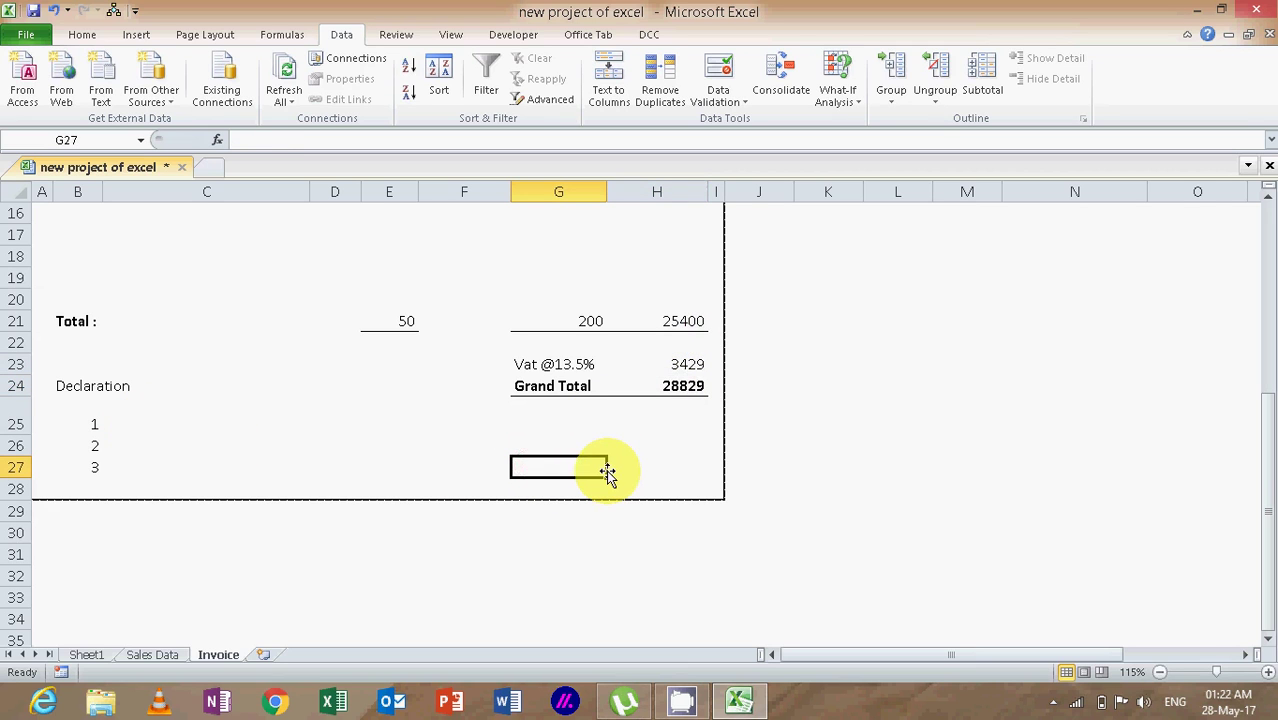
type("S")
type("uthoris")
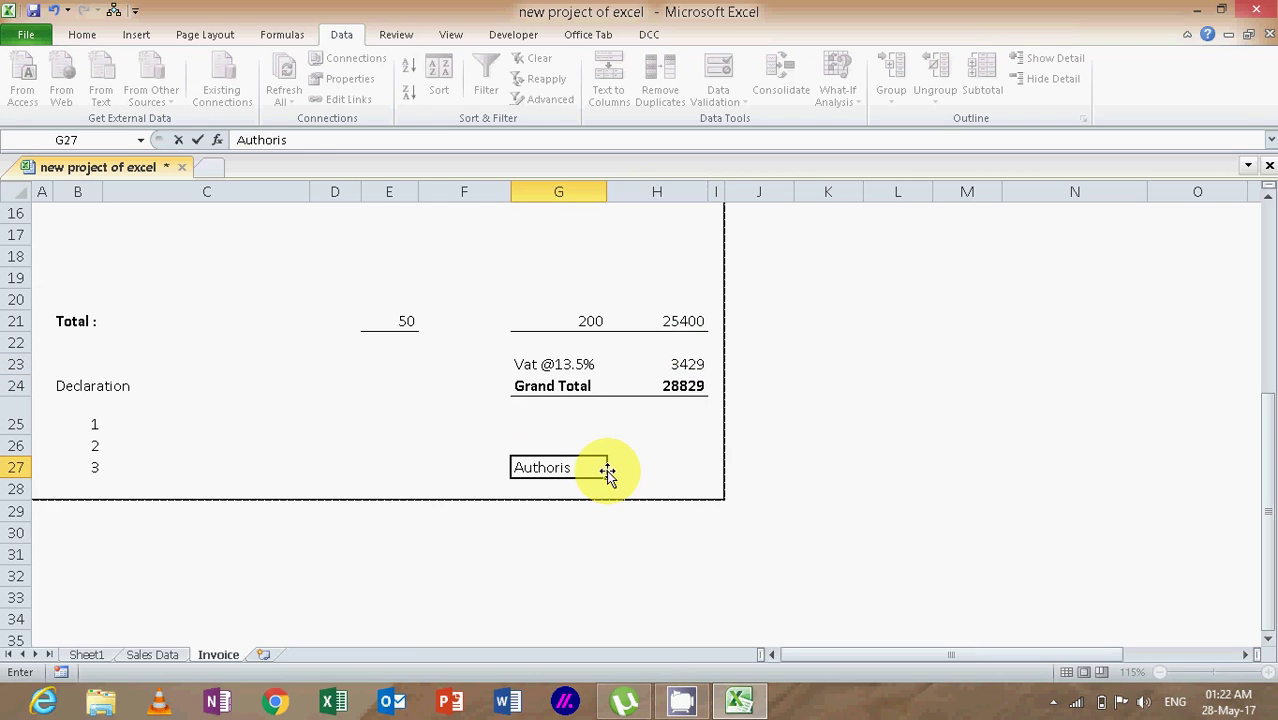
type("ed")
type(" Signature")
key("BackSpace")
key("BackSpace")
key("BackSpace")
type("ory")
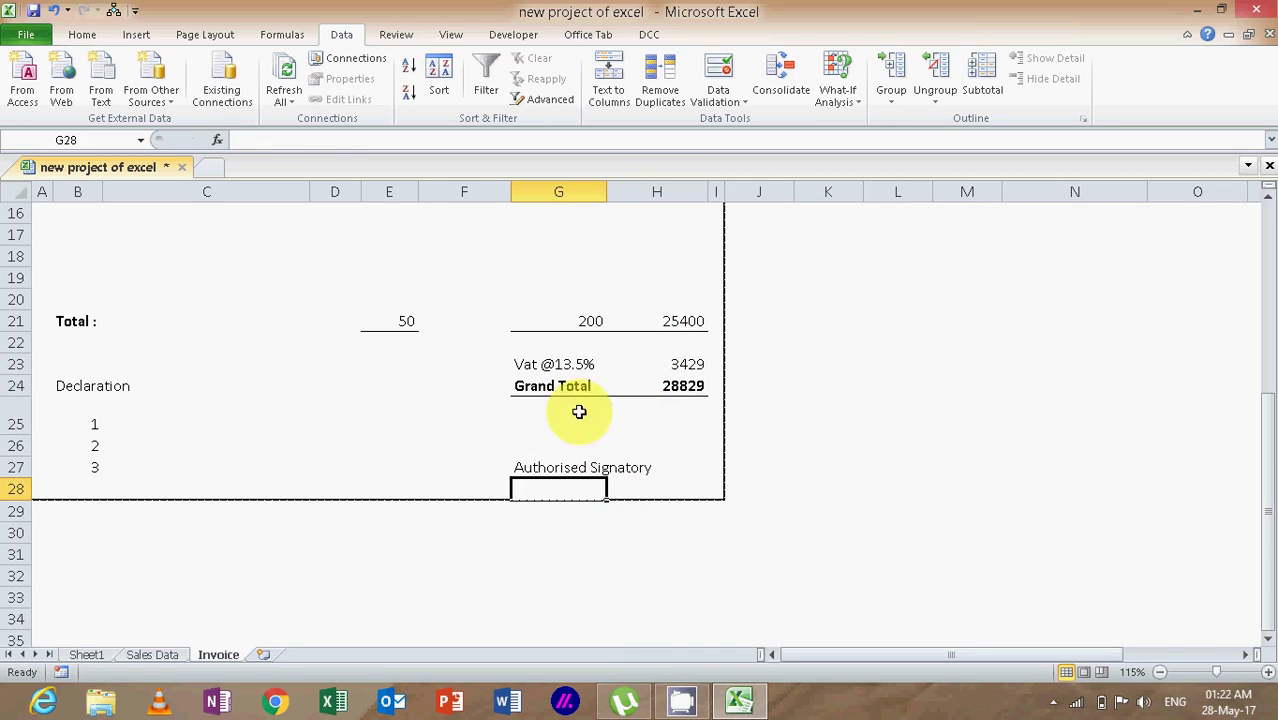
Step: Clear the item amounts in H10:H13 to test the VAT and grand total formulas
left_click(677, 317)
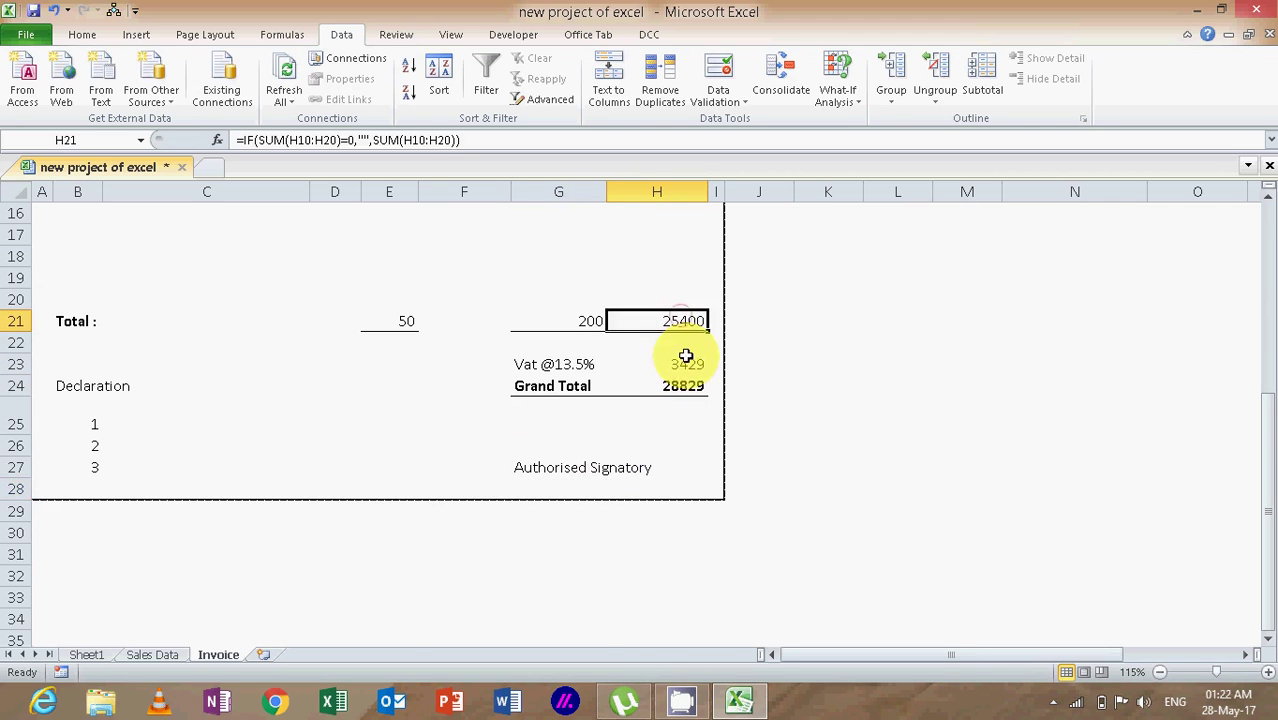
scroll(685, 356, "up", 5)
left_click_drag(680, 406, 680, 474)
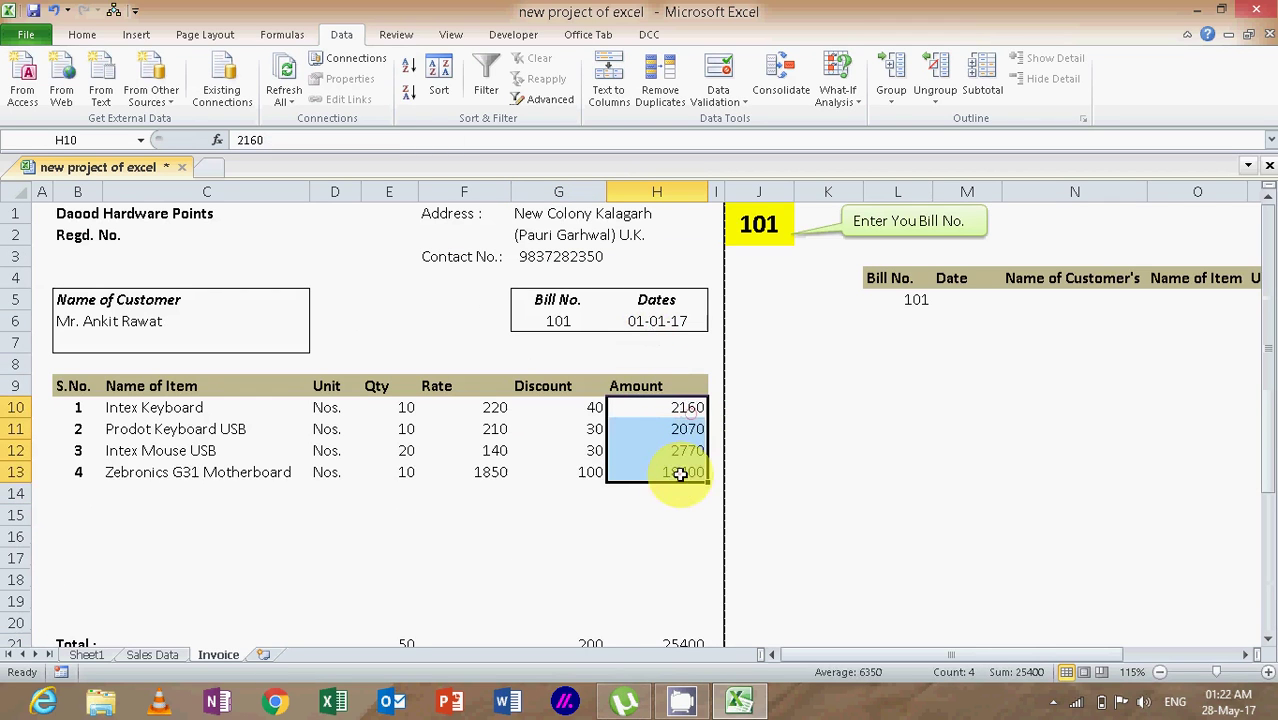
key("Delete")
scroll(679, 471, "down", 4)
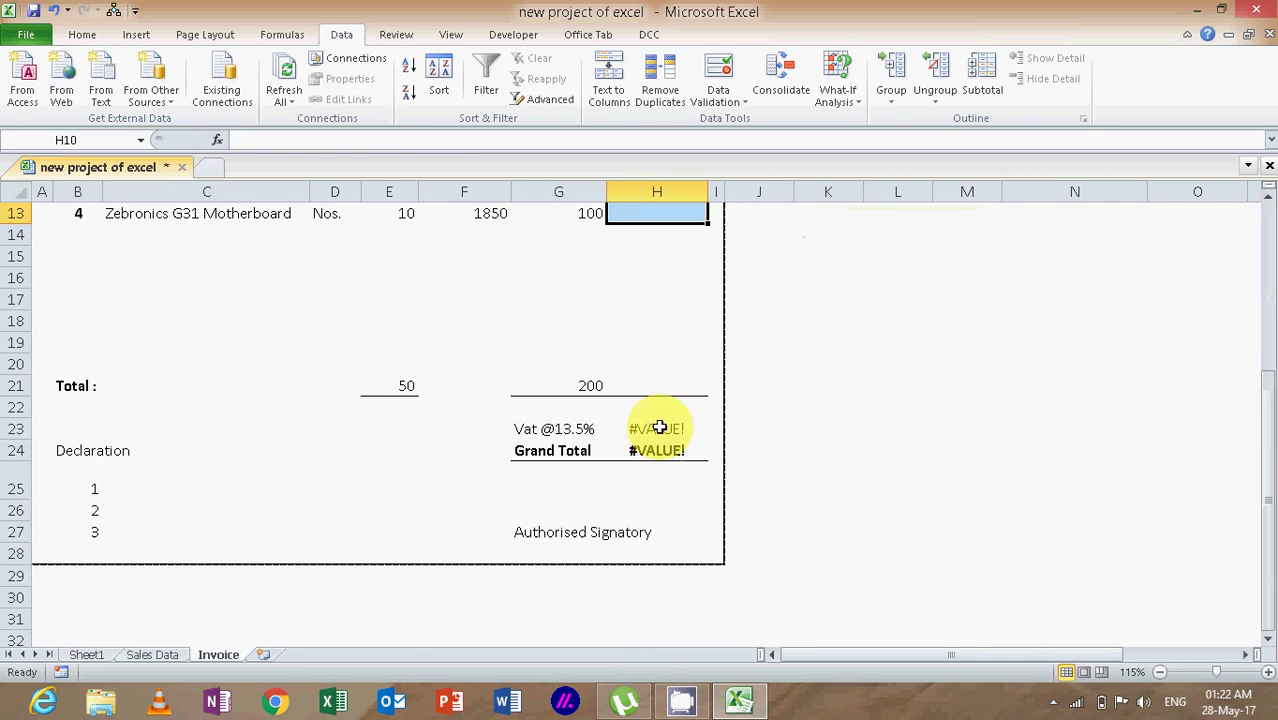
Step: Wrap the VAT formula in H23 with IFERROR as =IFERROR(H21*13.5%,"")
double_click(659, 428)
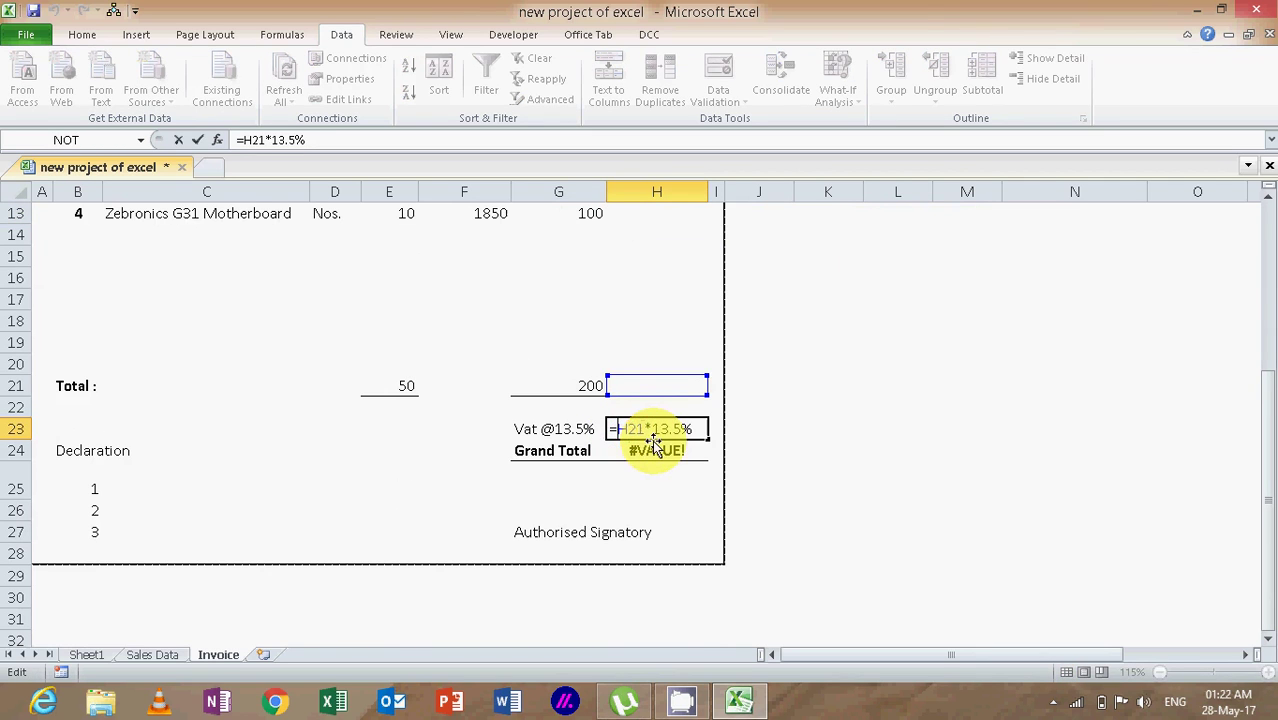
type("iferror")
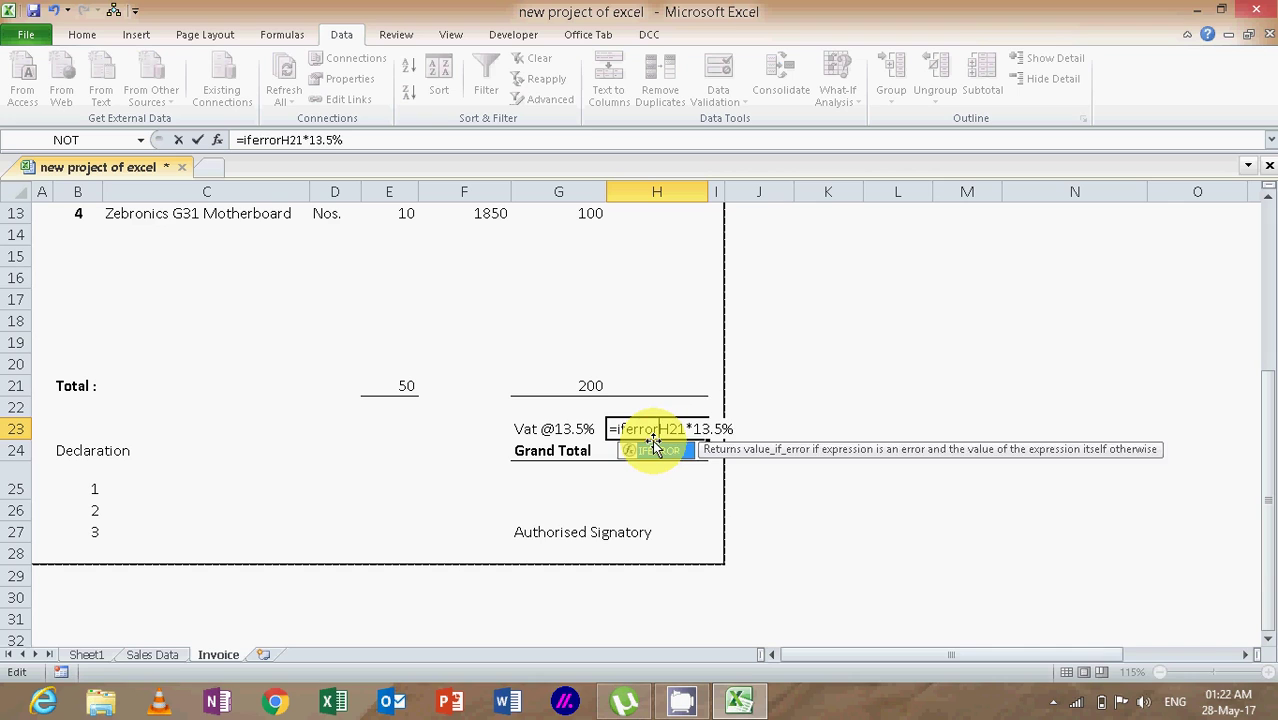
type("(H21*13.5%")
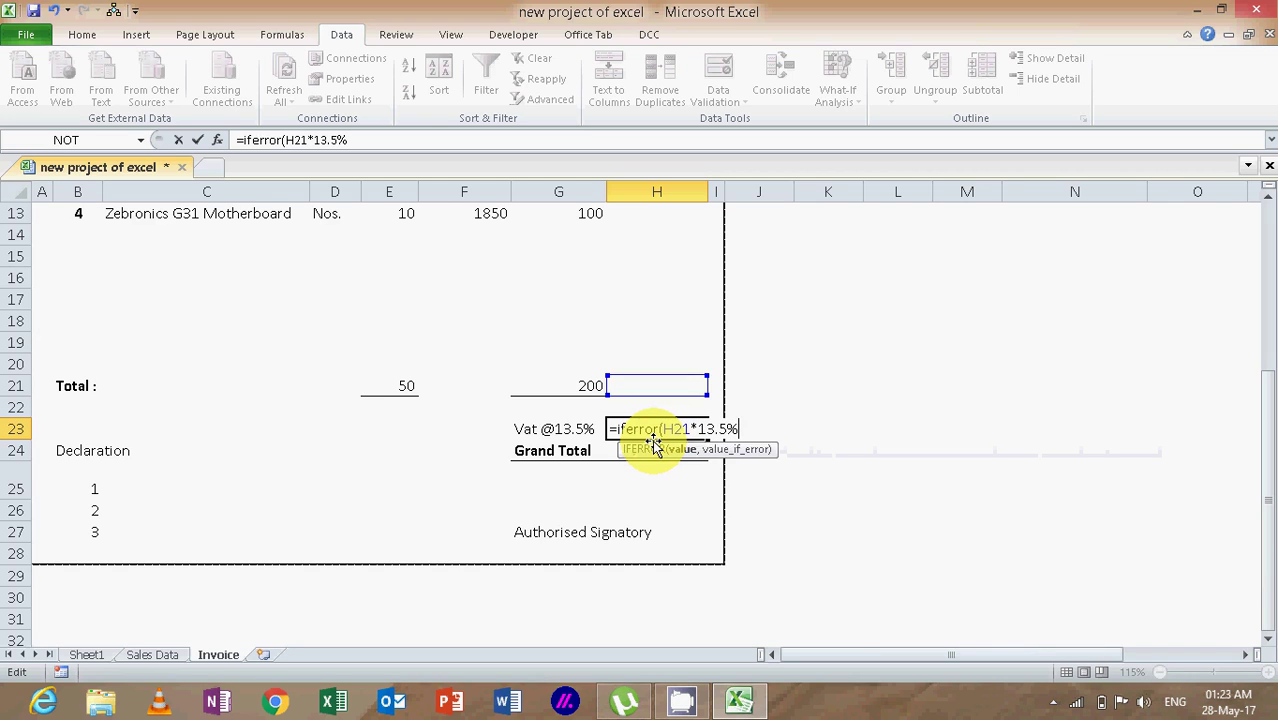
type(",")
key("BackSpace")
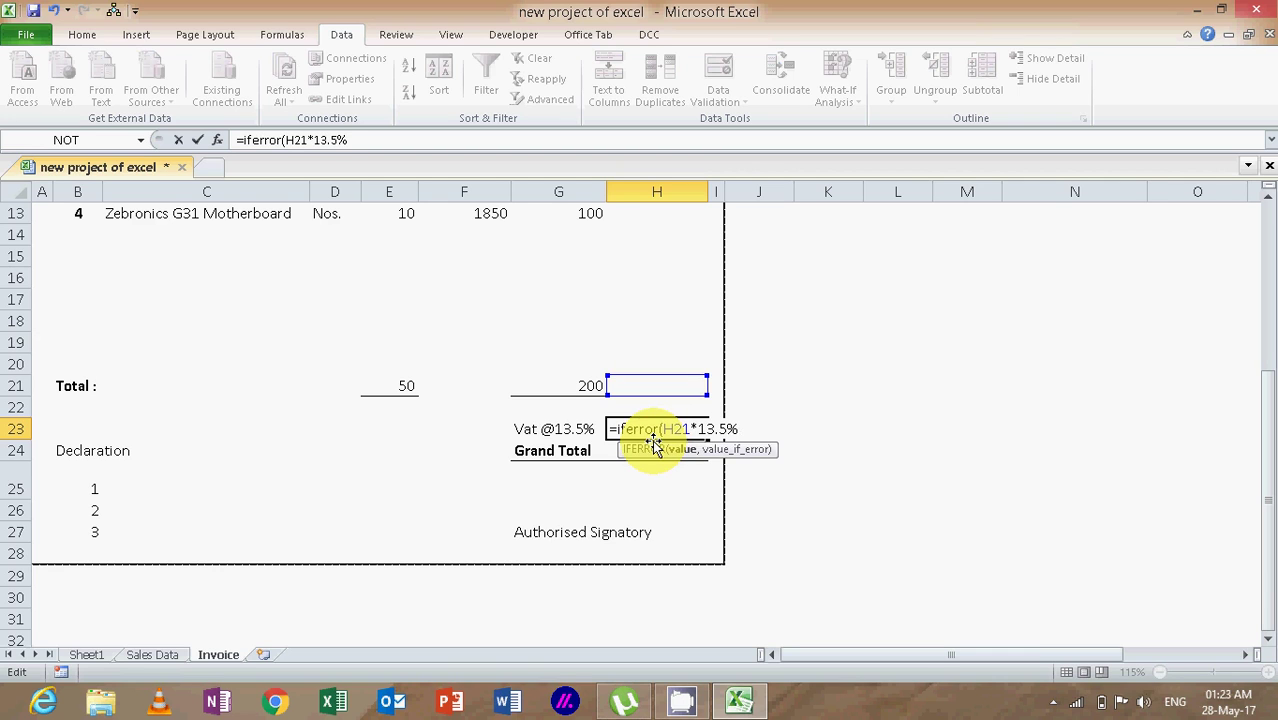
type(",\"\")")
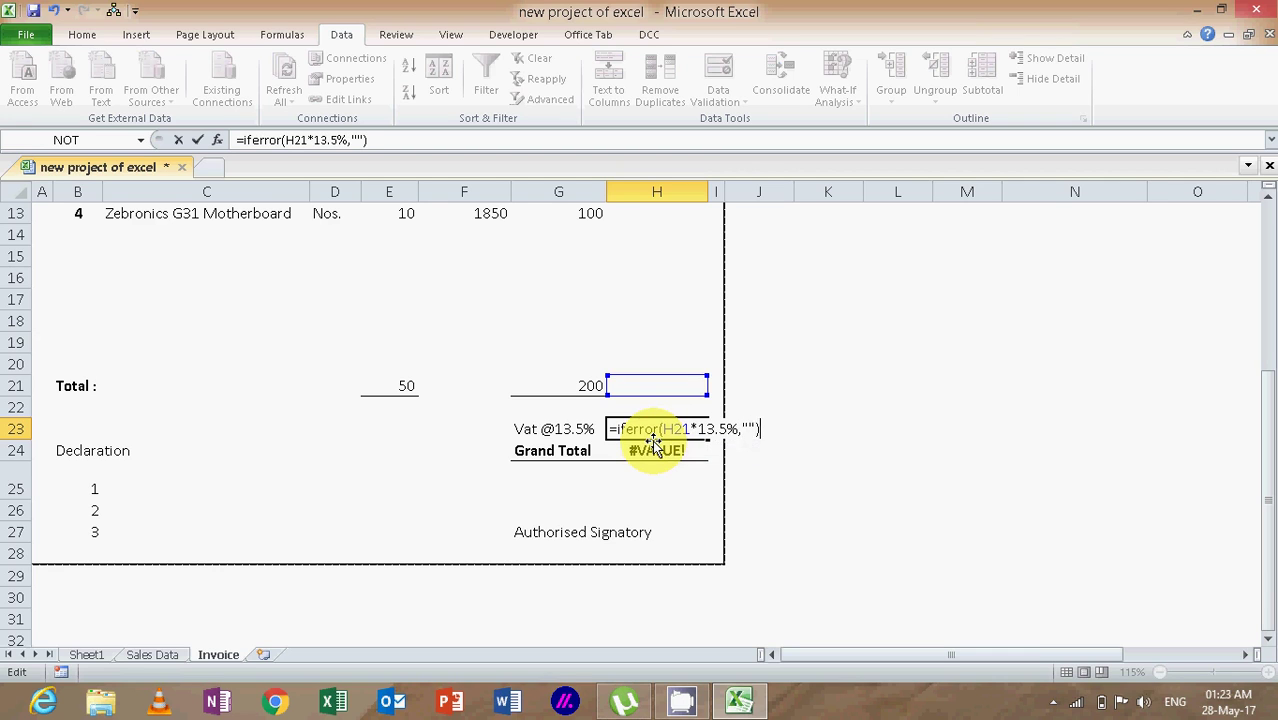
key("Return")
Step: Wrap the grand total formula in H24 with IFERROR as =IFERROR(H21+H23,"")
double_click(652, 440)
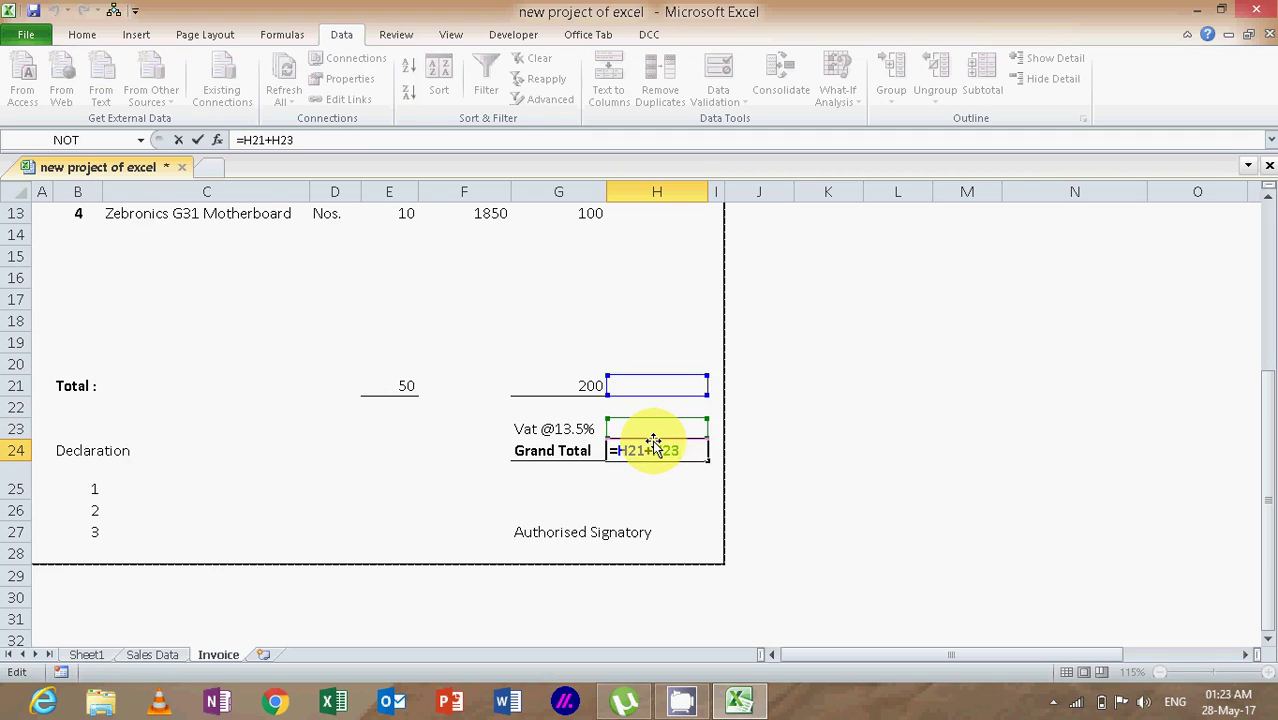
type("iferror")
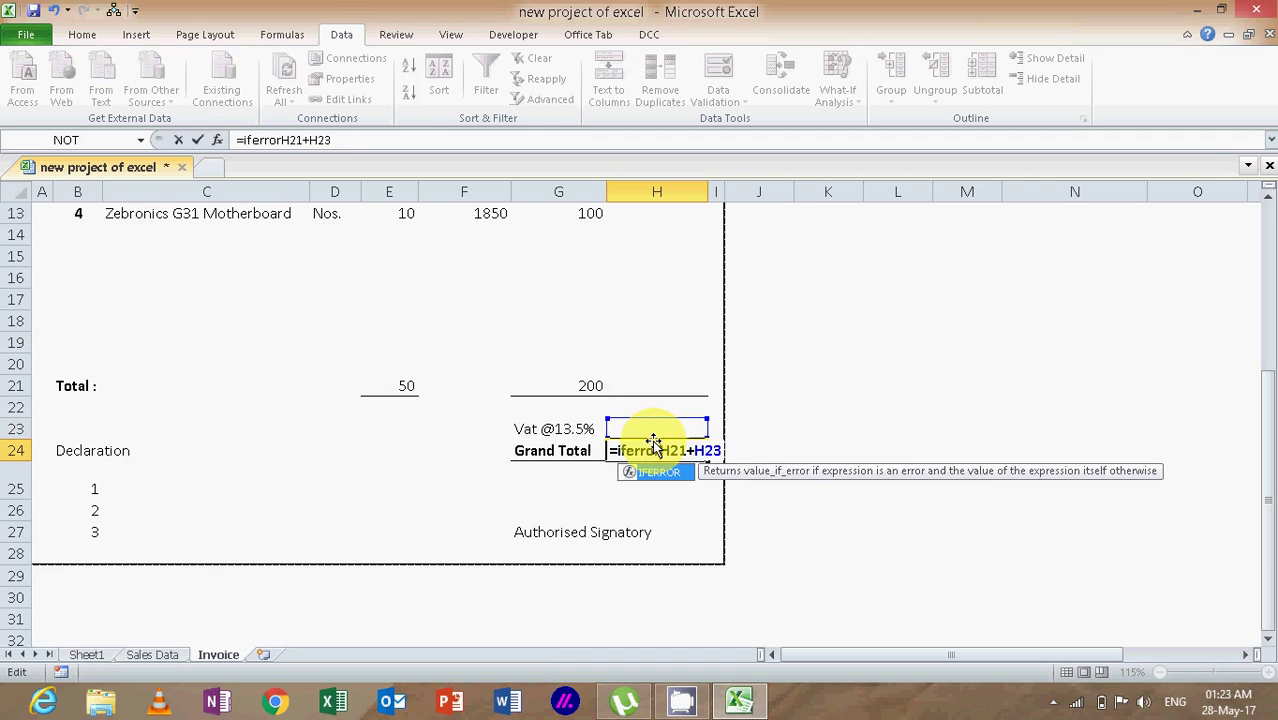
type("(")
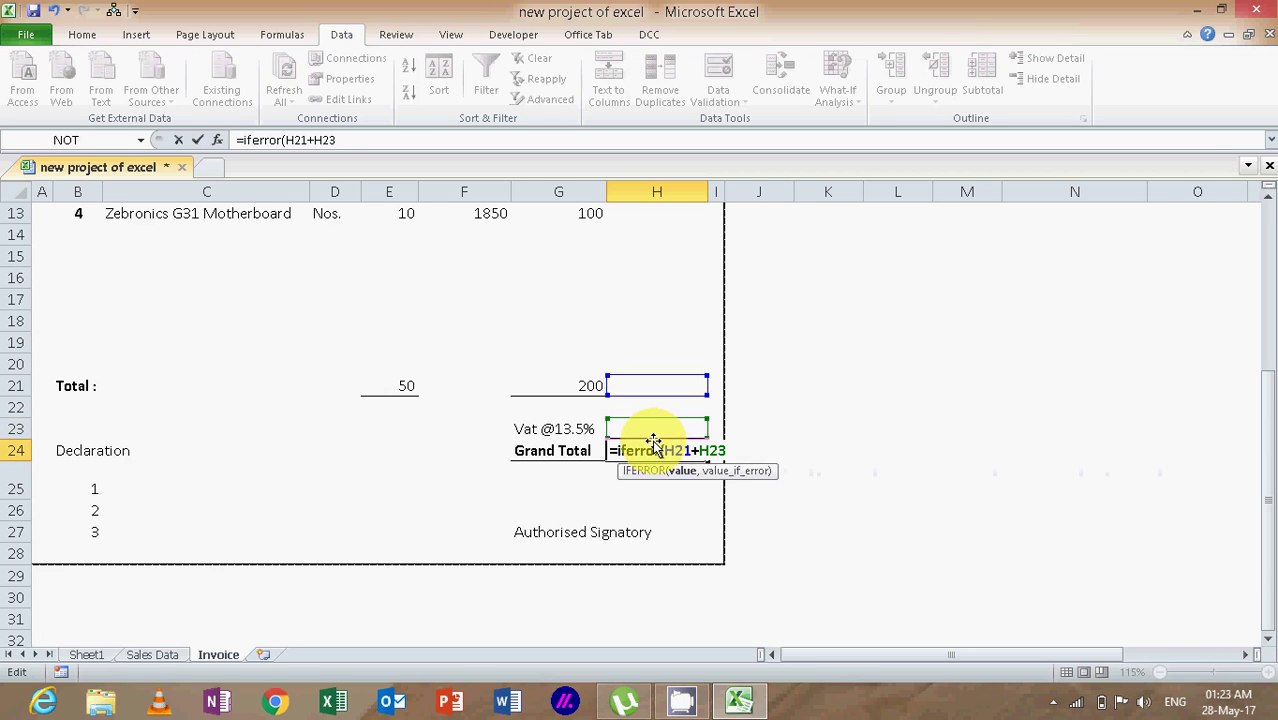
type(",\"\")")
key("Return")
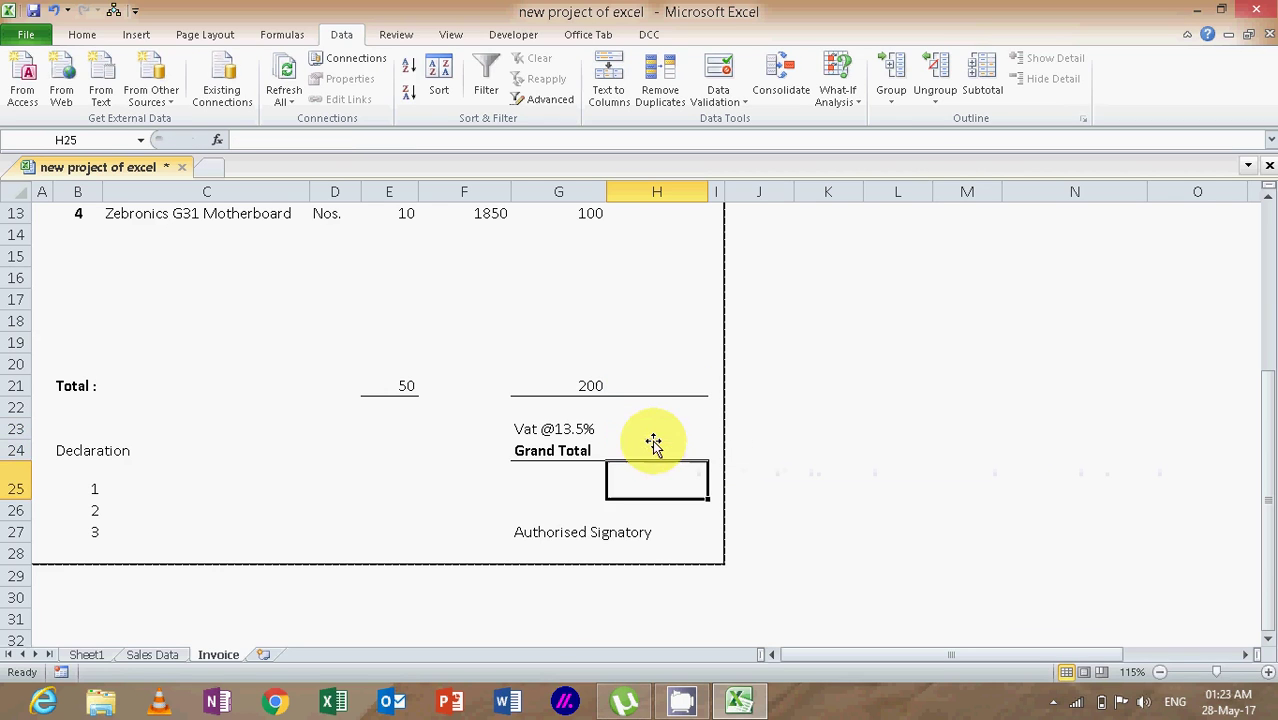
Step: Clear the remaining item details in C10:G13 and check the Qty total formula in E21
scroll(640, 435, "up", 2)
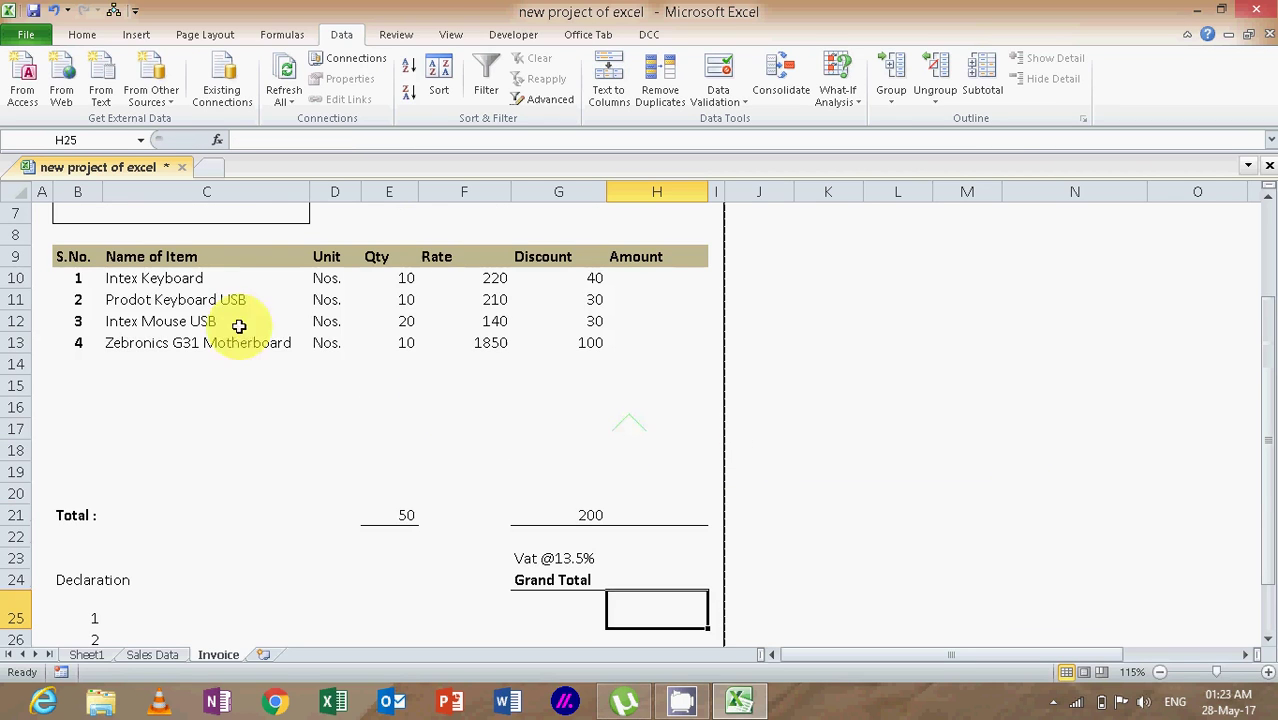
left_click_drag(178, 292, 571, 351)
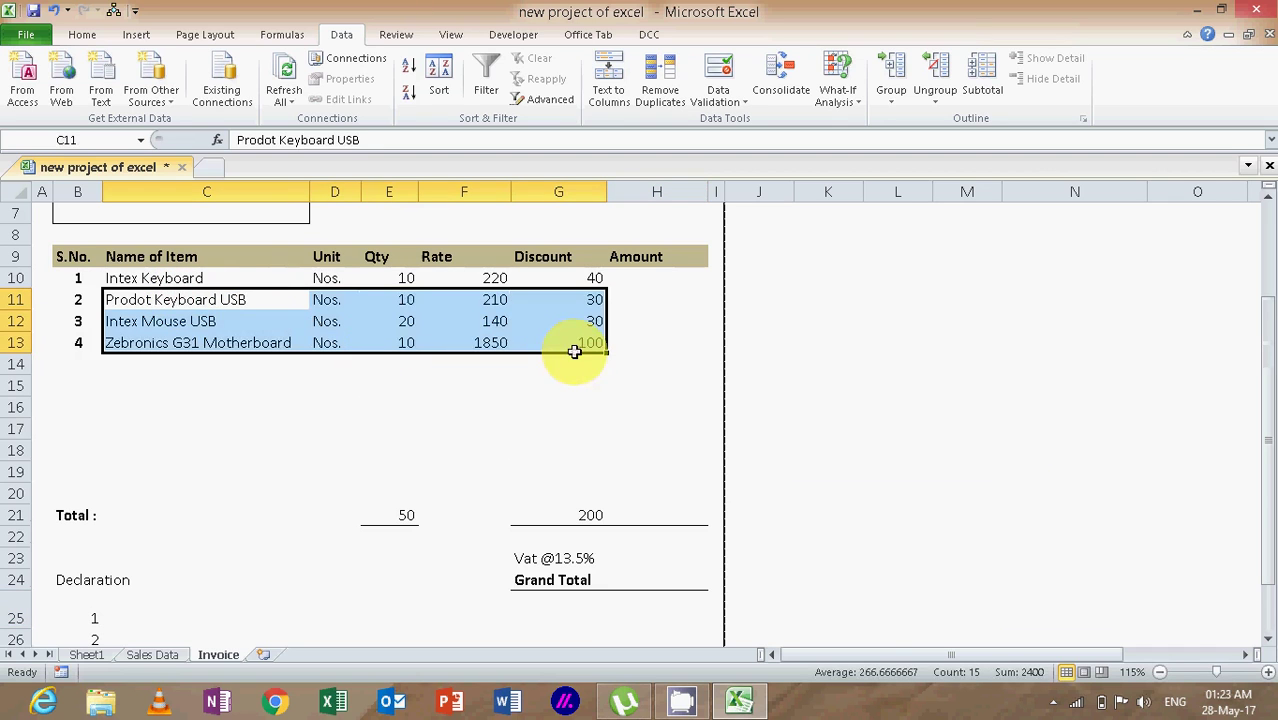
key("Delete")
left_click_drag(236, 281, 575, 292)
key("Delete")
left_click(575, 383)
scroll(575, 383, "down", 2)
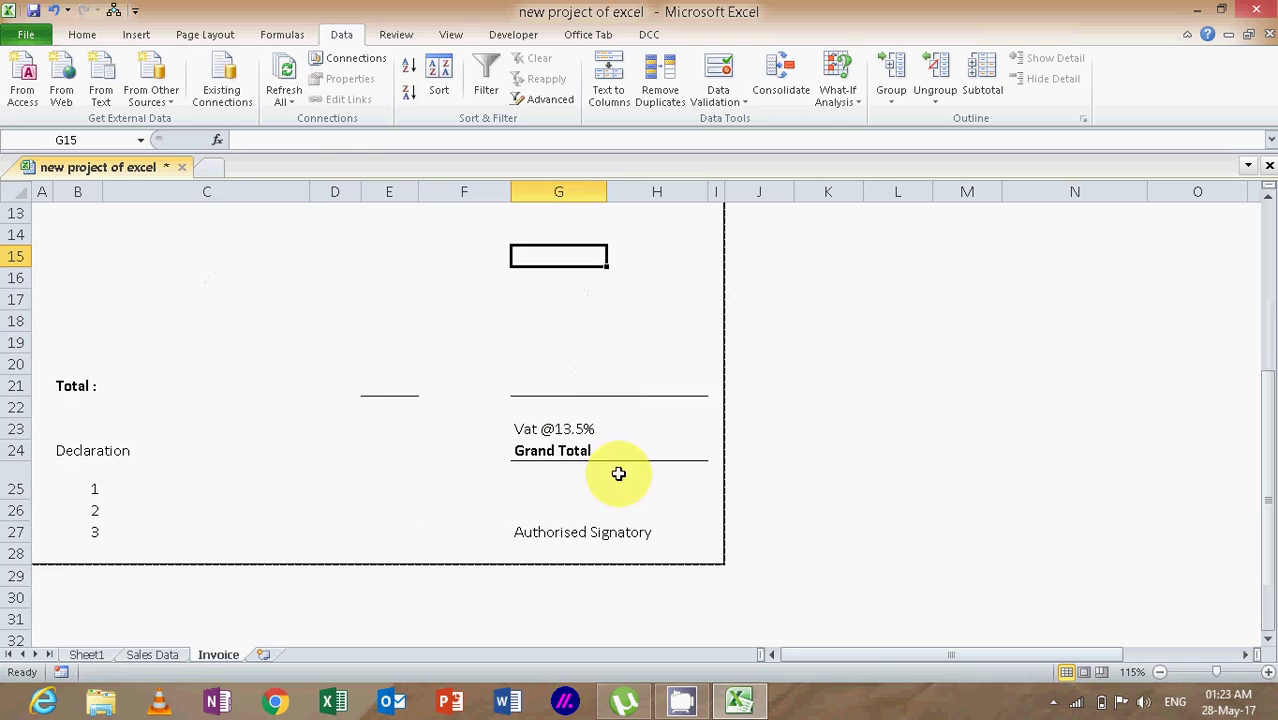
left_click(387, 384)
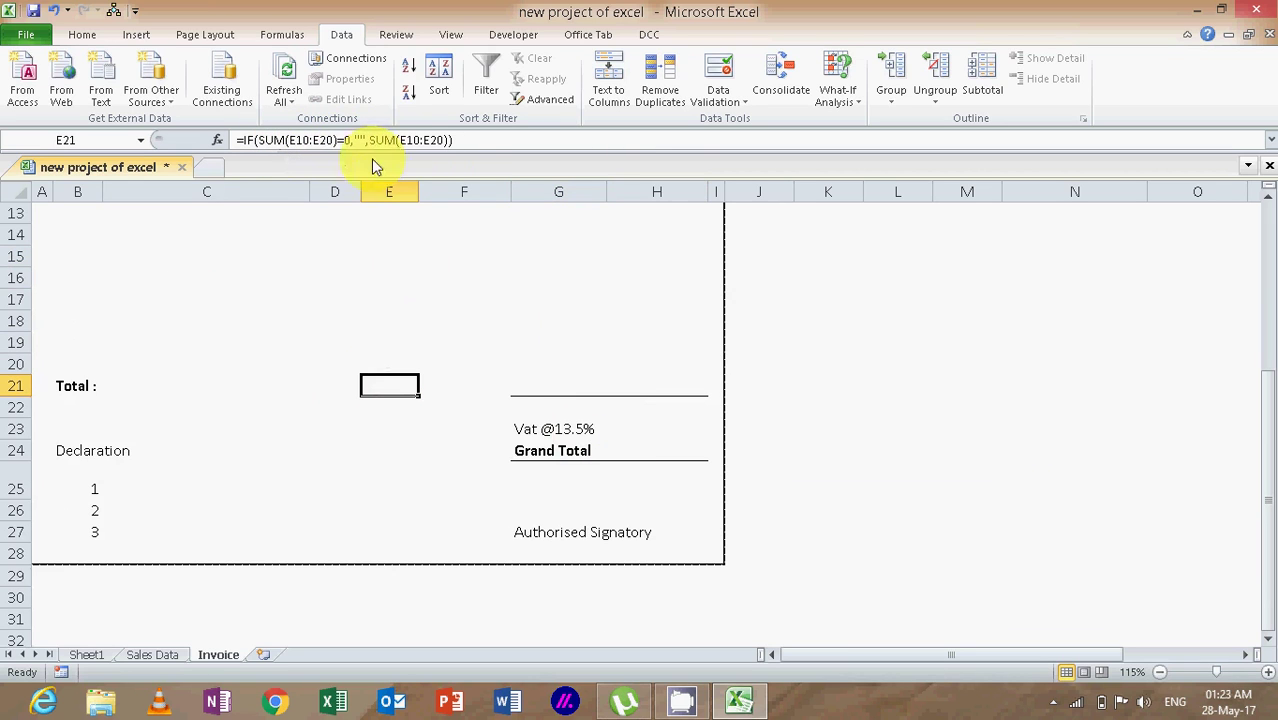
scroll(497, 391, "up", 2)
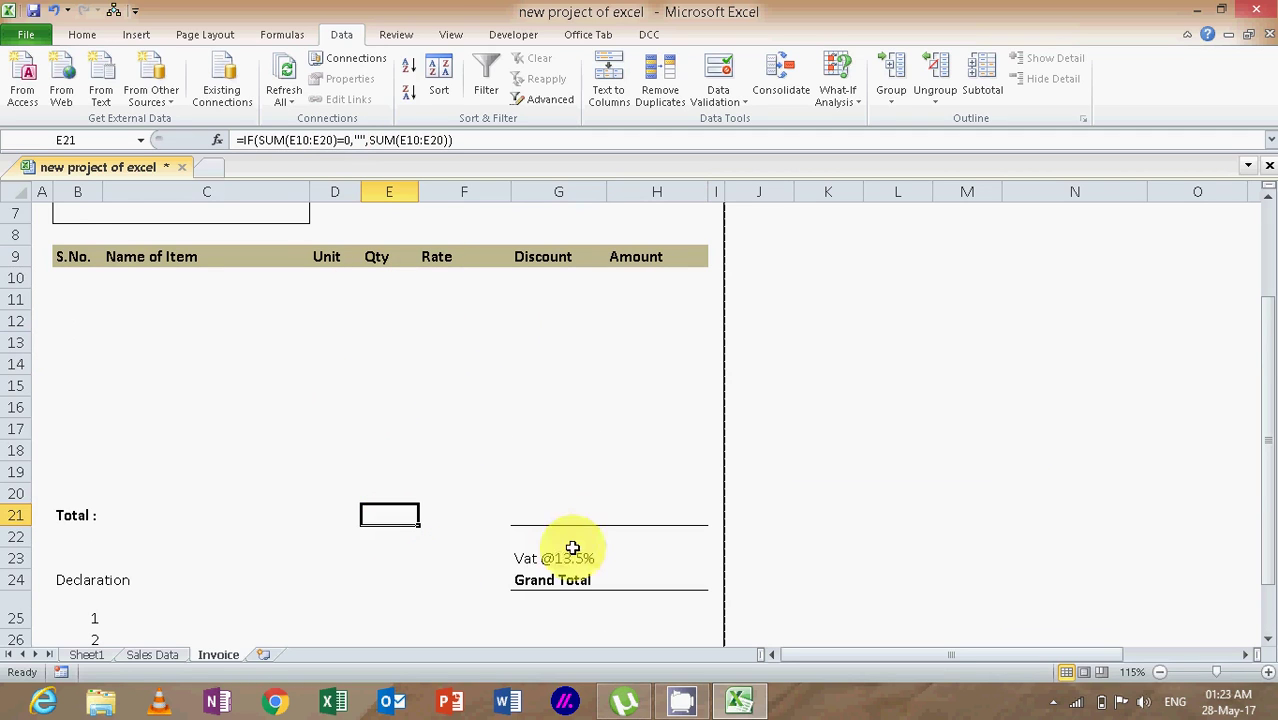
Step: Start an Advanced Filter on the Invoice sheet with the Sales Data range A6:I16 as the list range
scroll(556, 510, "up", 2)
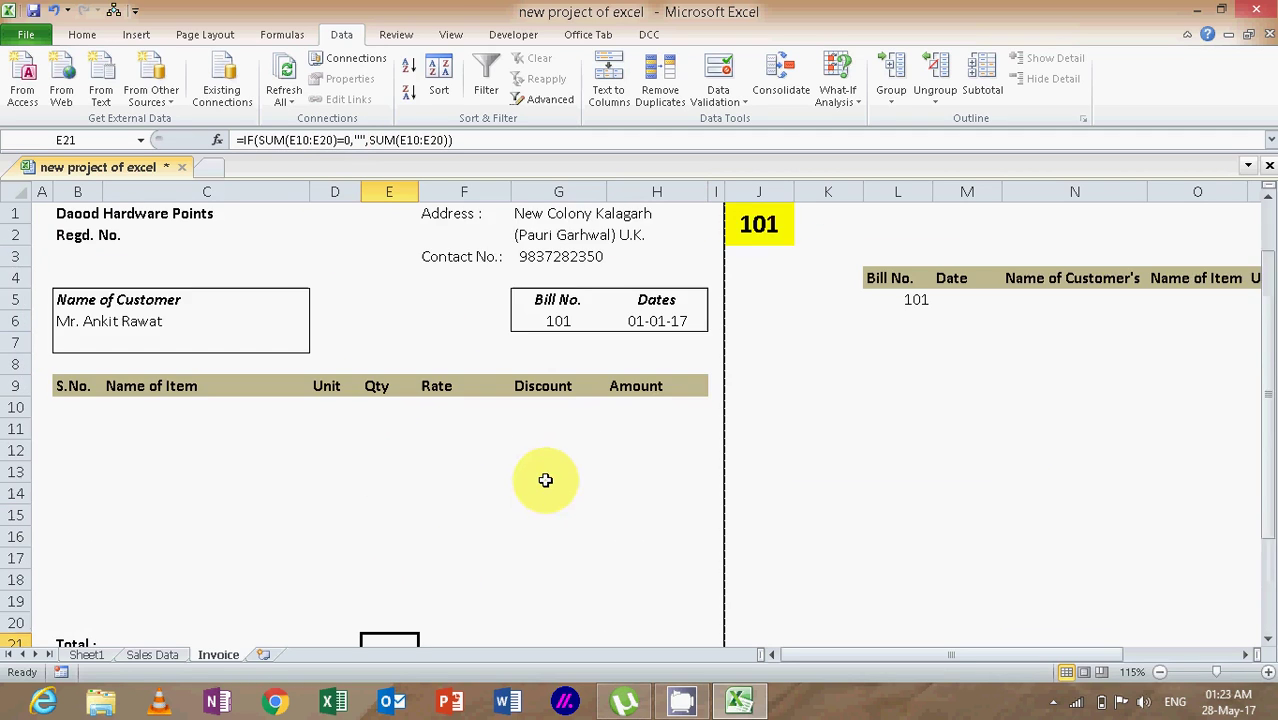
left_click(752, 226)
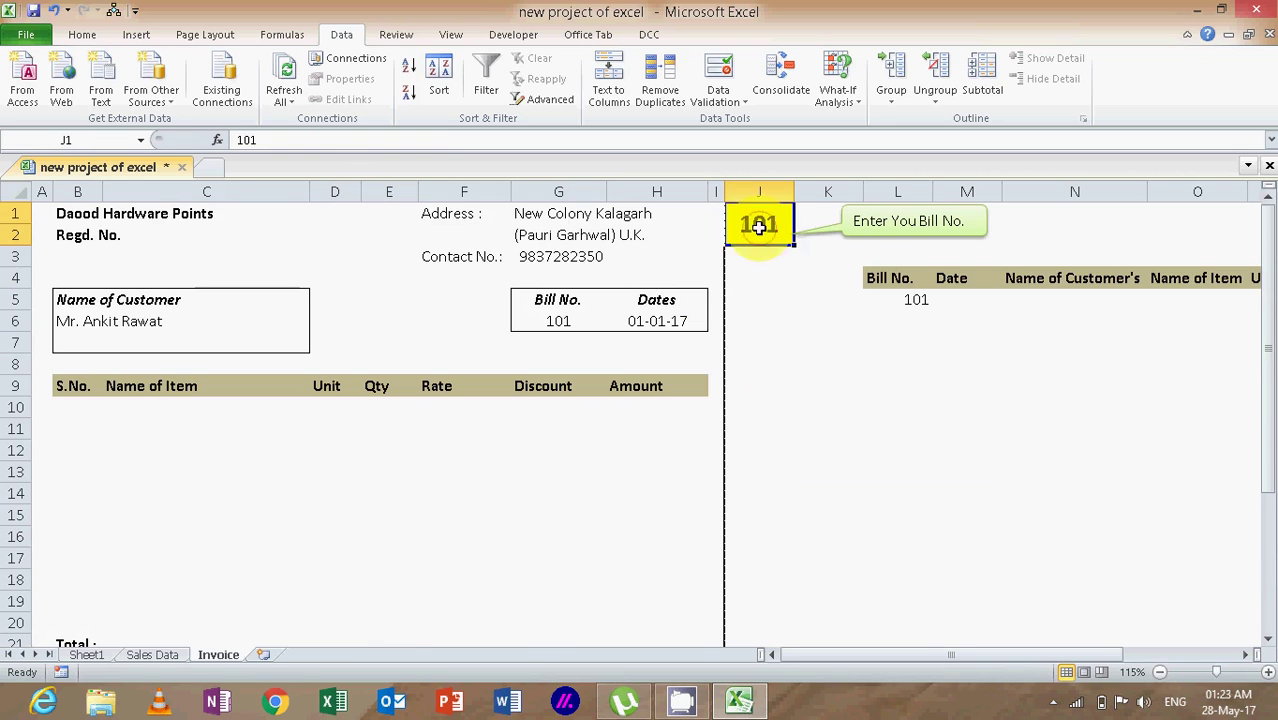
left_click(765, 408)
left_click(870, 447)
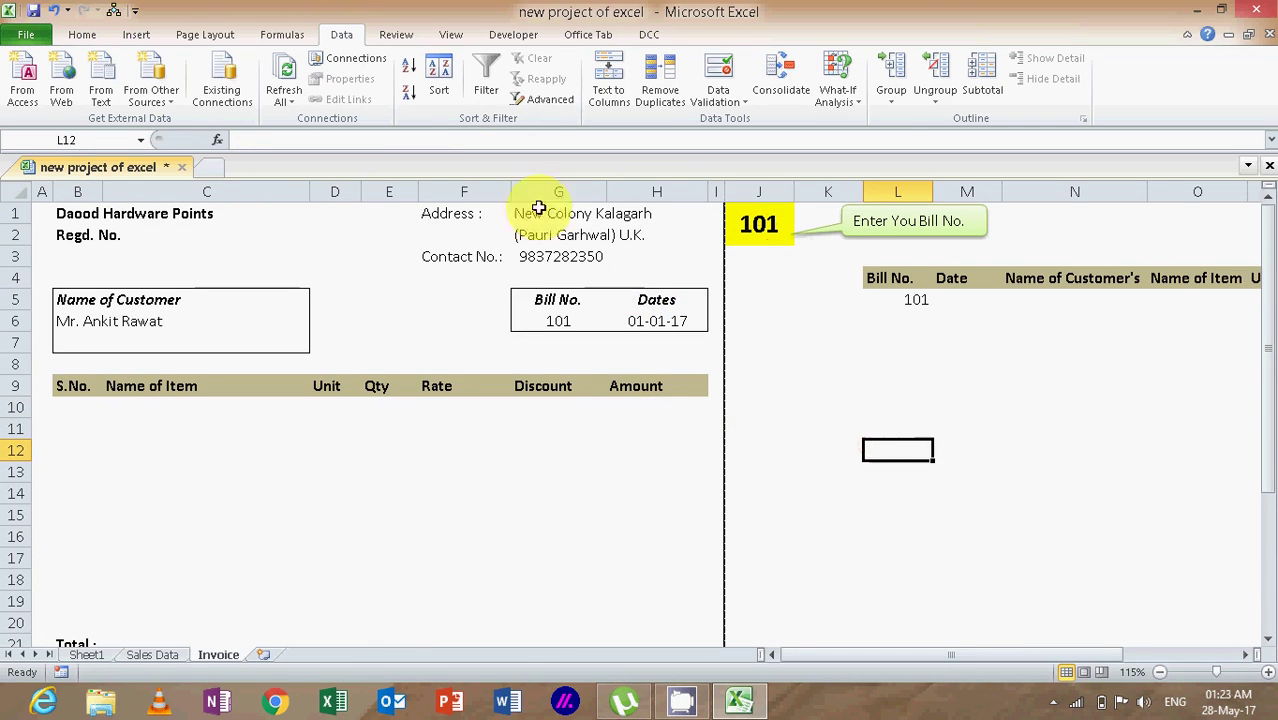
left_click(536, 103)
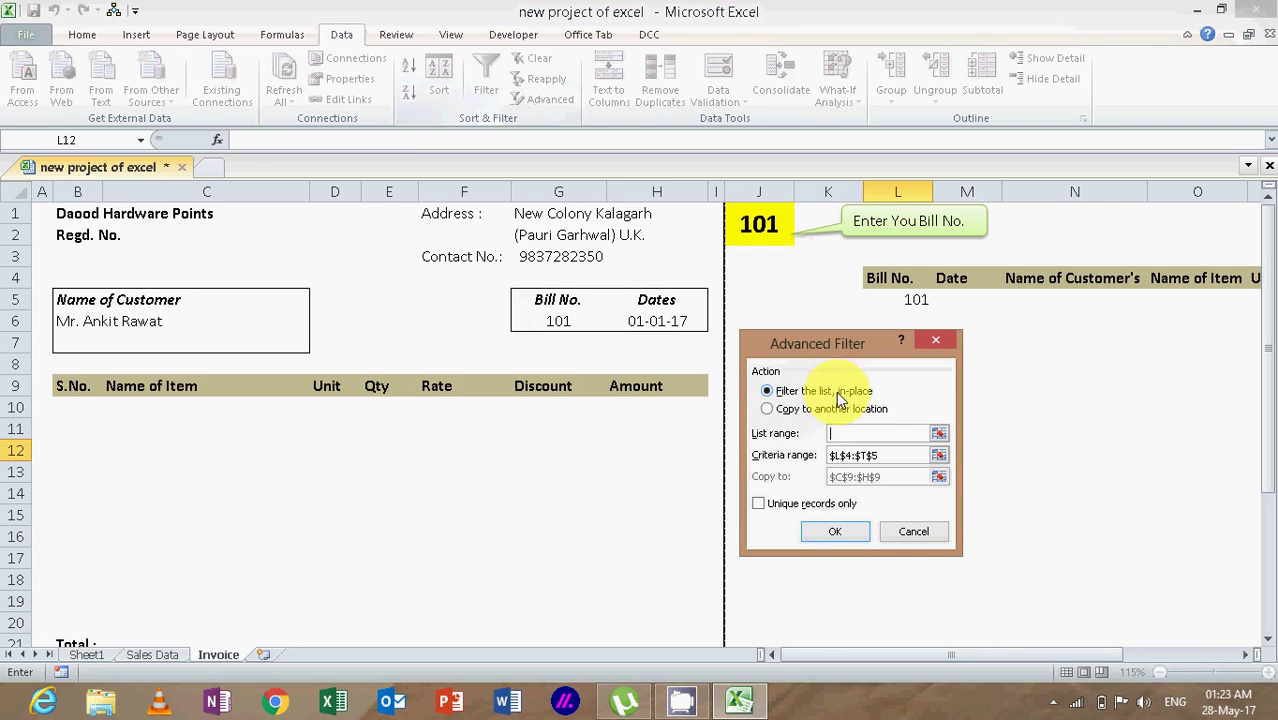
left_click(152, 656)
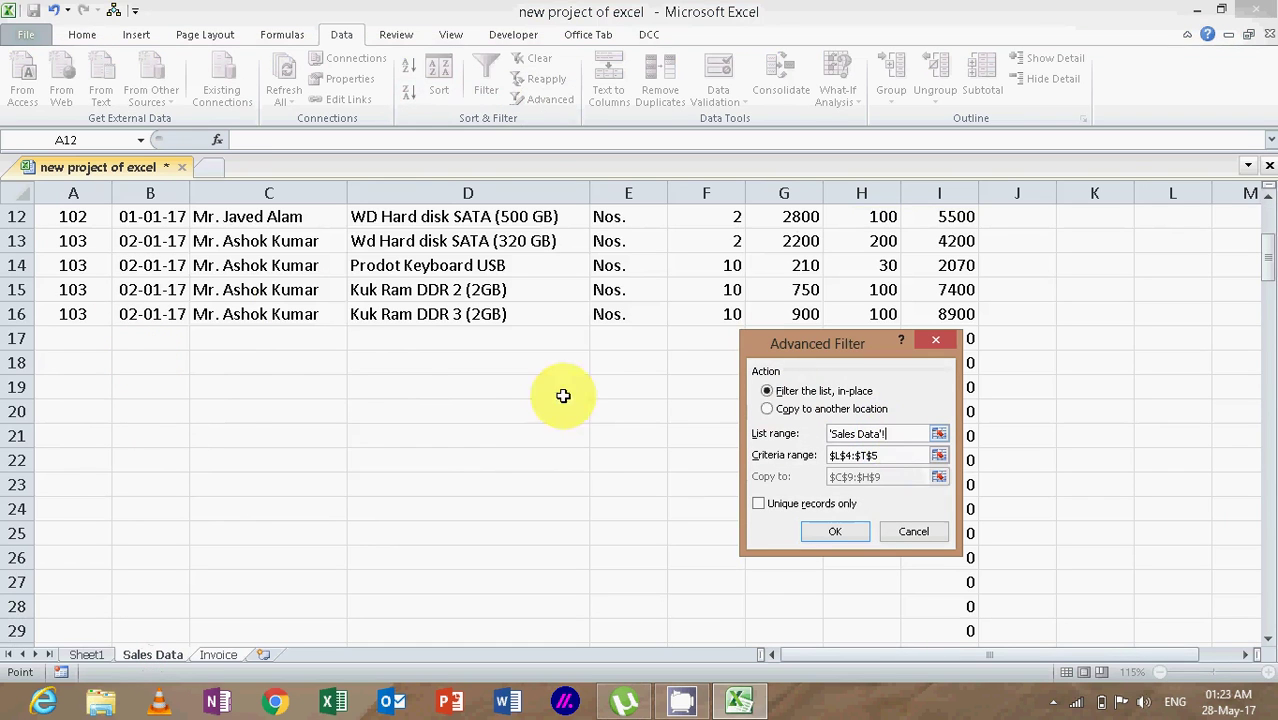
scroll(268, 288, "up", 4)
left_click(81, 340)
left_click_drag(81, 340, 957, 581)
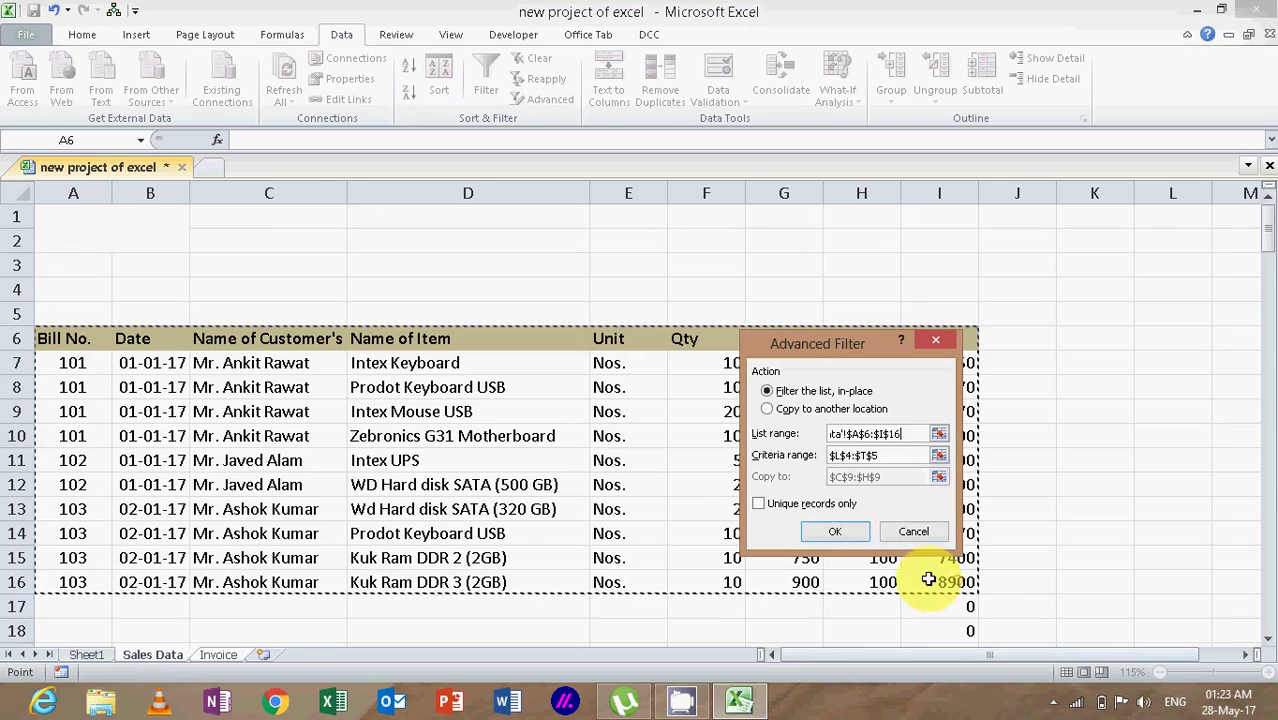
Step: Set the Advanced Filter criteria range to Invoice L4:T5 and run it, copying the matching items to C9:H9
left_click(887, 455)
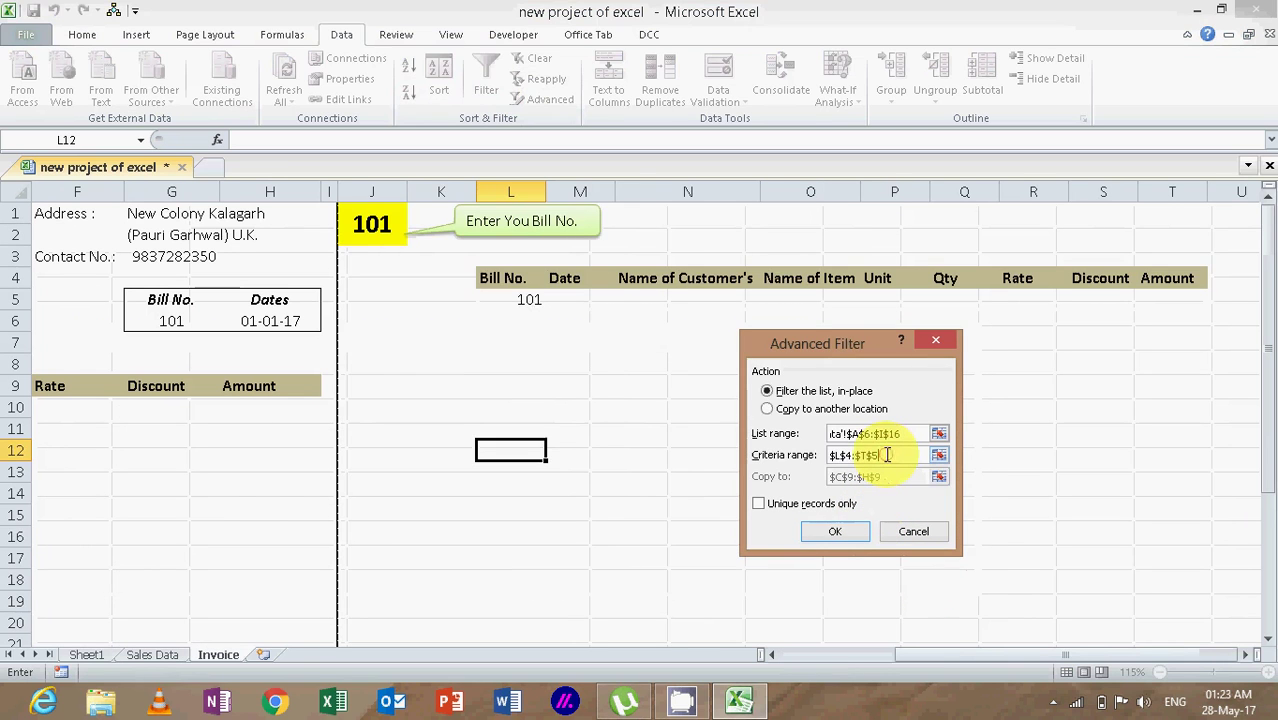
left_click_drag(888, 455, 830, 455)
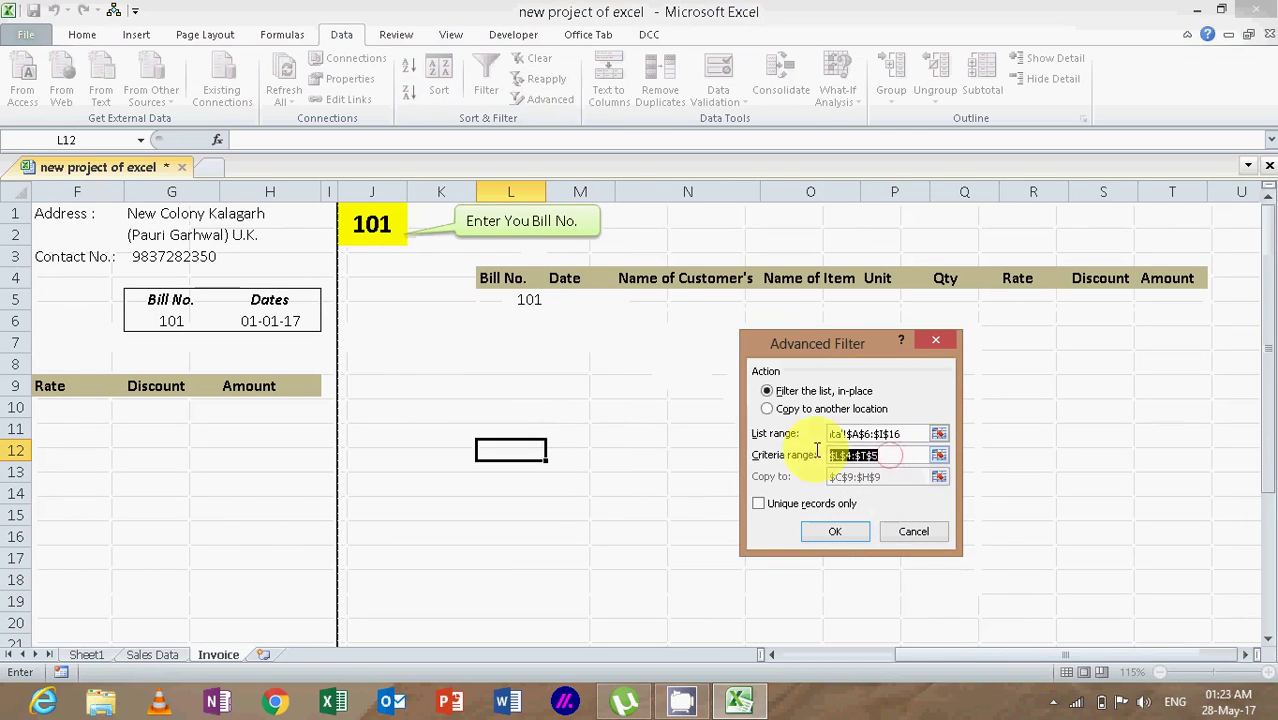
left_click_drag(522, 280, 1158, 290)
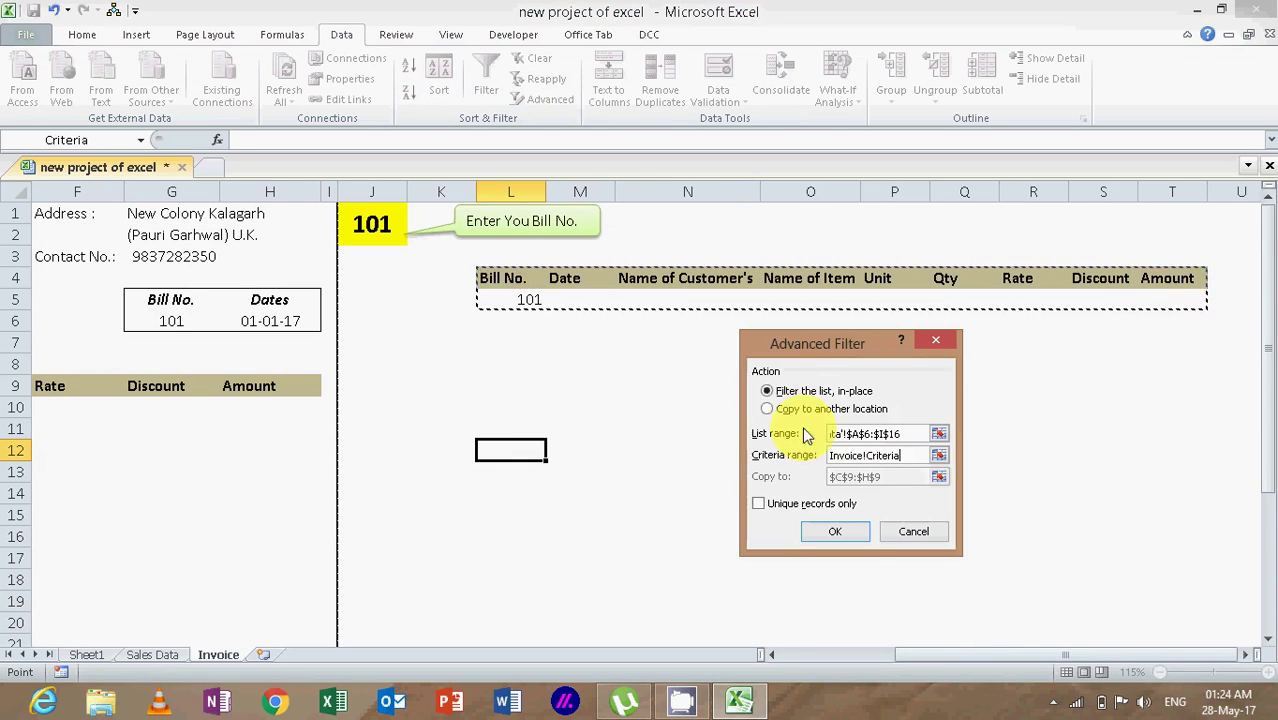
left_click(767, 409)
left_click_drag(890, 477, 812, 480)
left_click(835, 531)
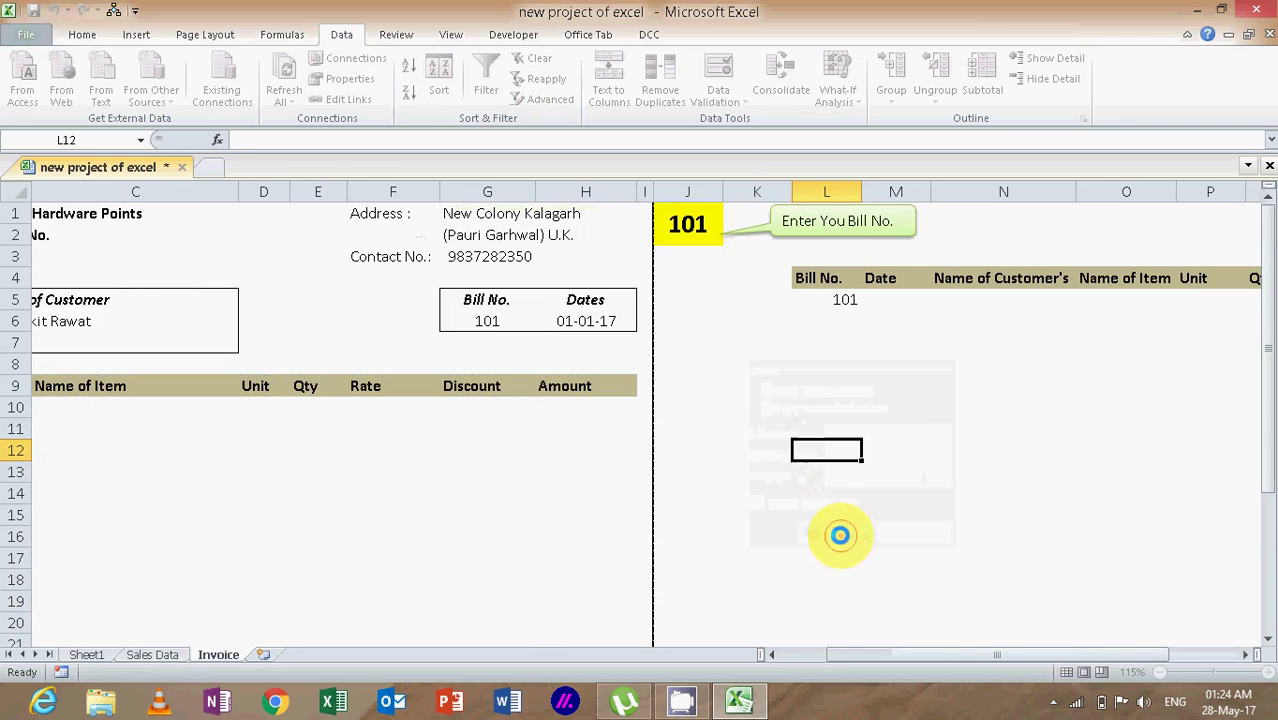
scroll(1066, 657, "left", 2)
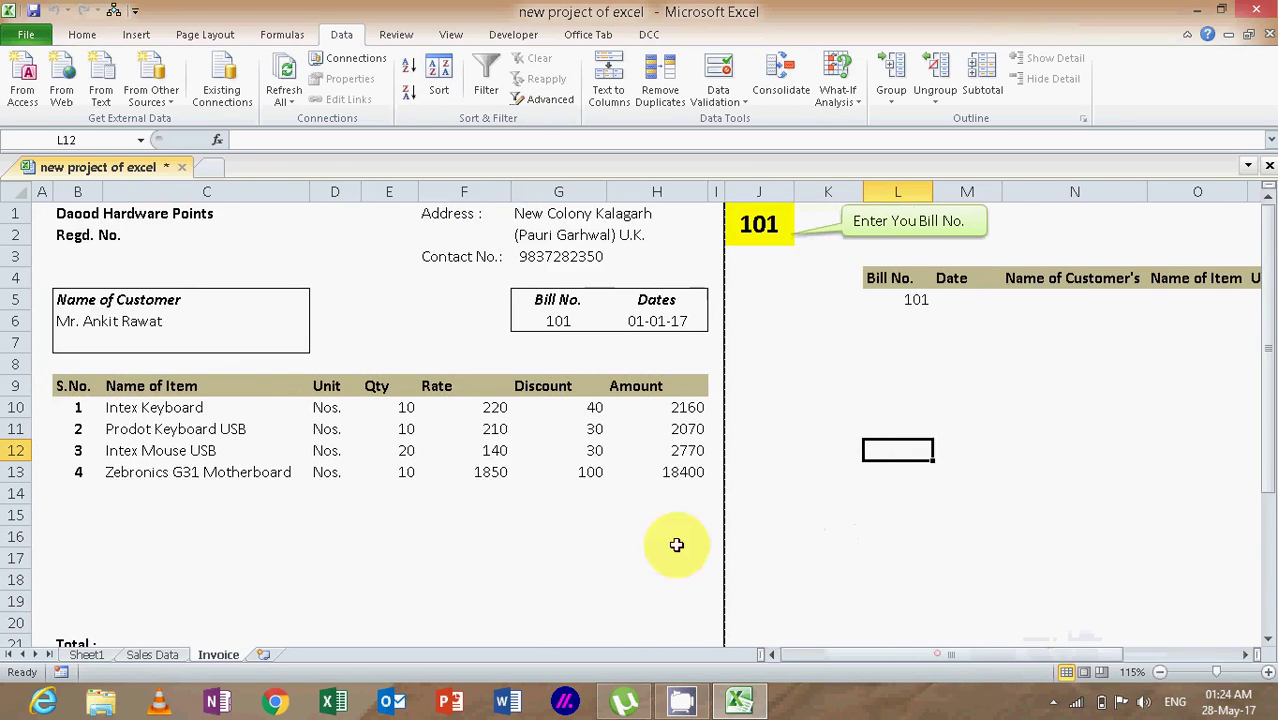
Step: Check the total cells E21, G21 and H21 and the serial-number formulas in B14:B18 after filtering
scroll(591, 494, "down", 4)
scroll(593, 497, "up", 2)
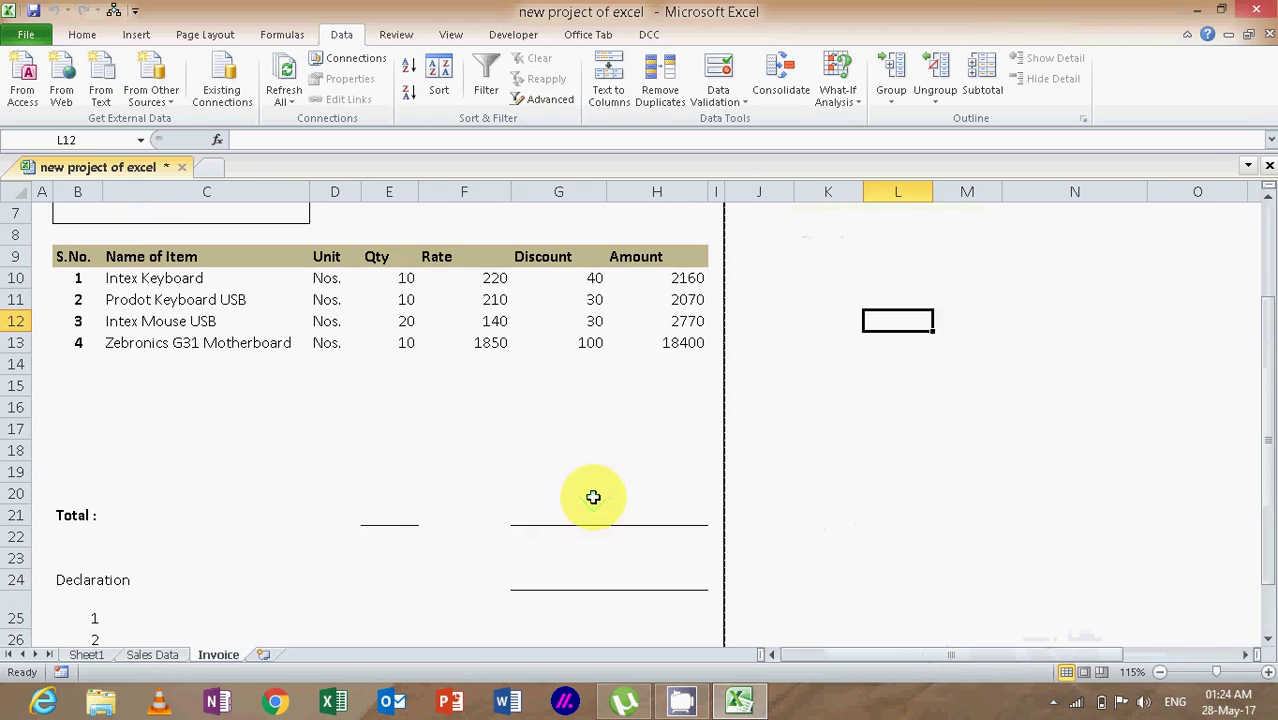
left_click(390, 513)
left_click(591, 509)
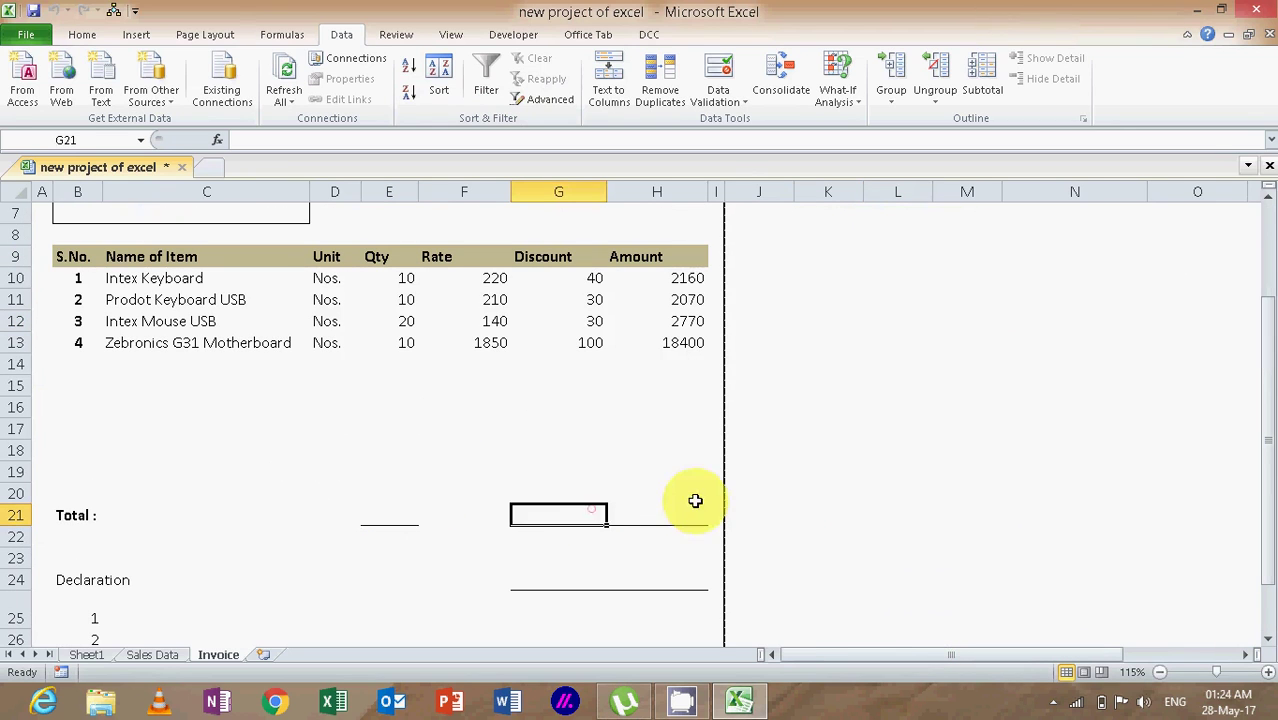
left_click(694, 500)
left_click(397, 512)
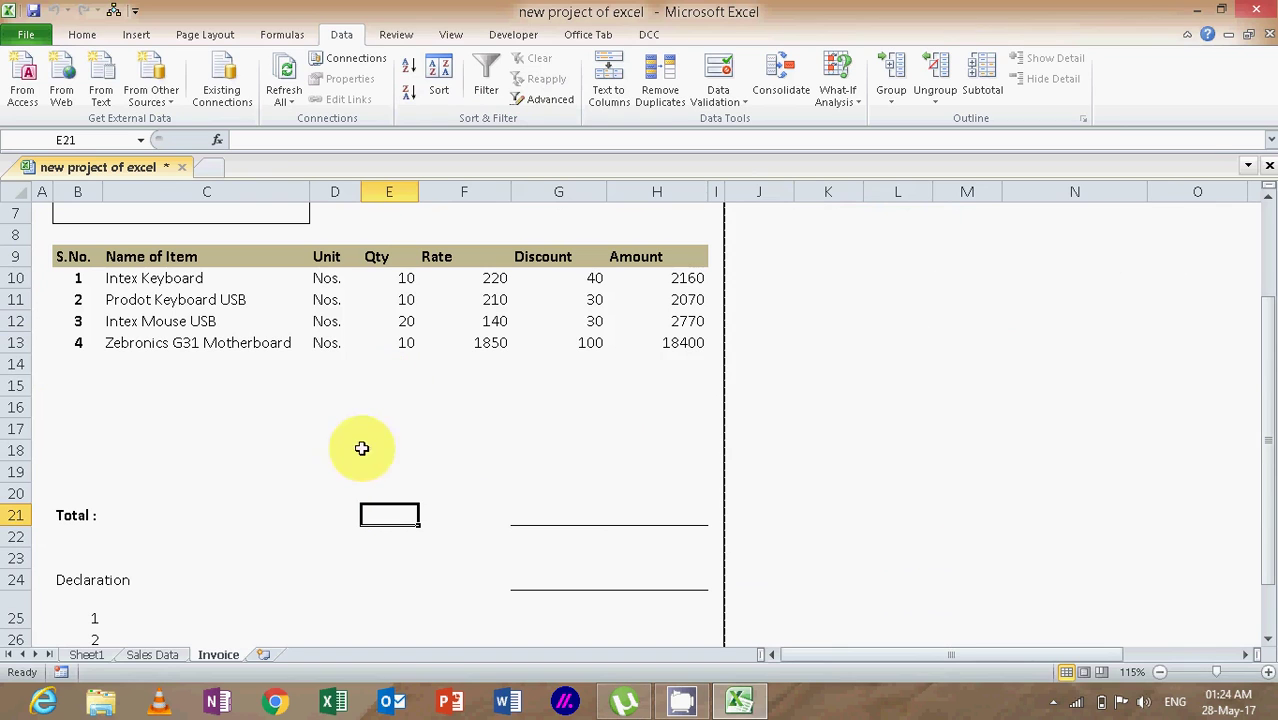
left_click(92, 366)
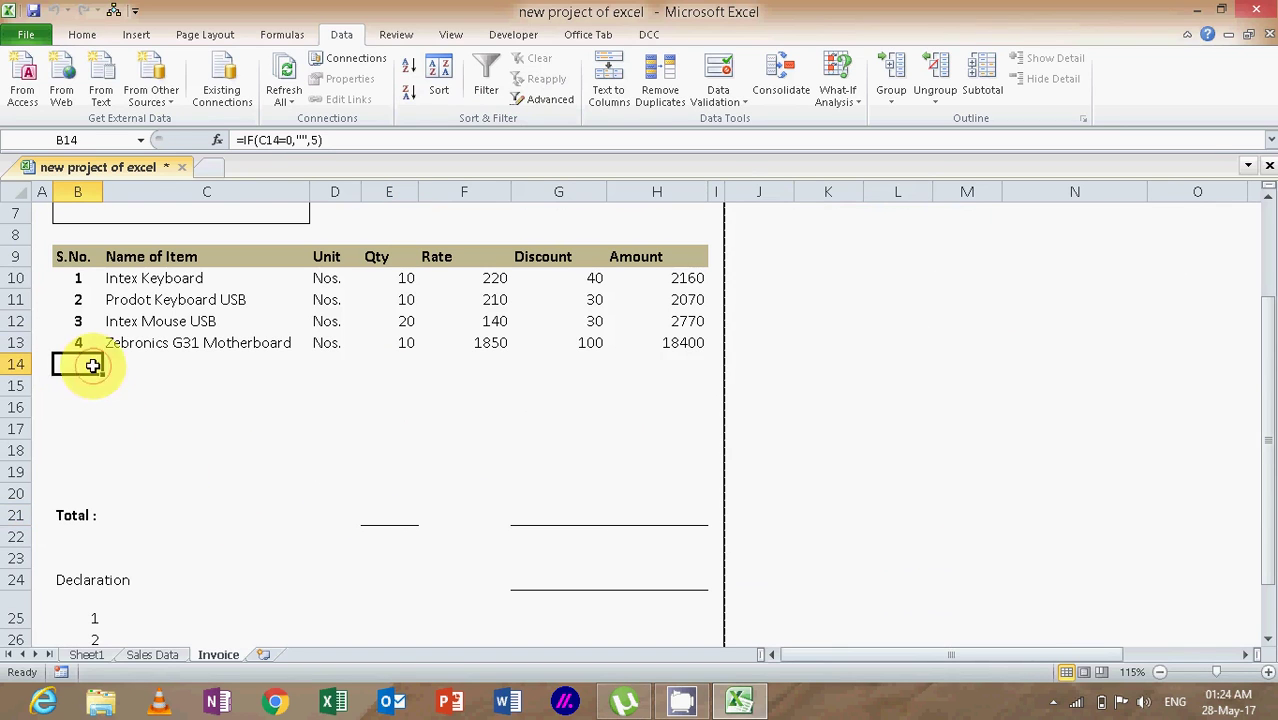
left_click_drag(92, 366, 90, 452)
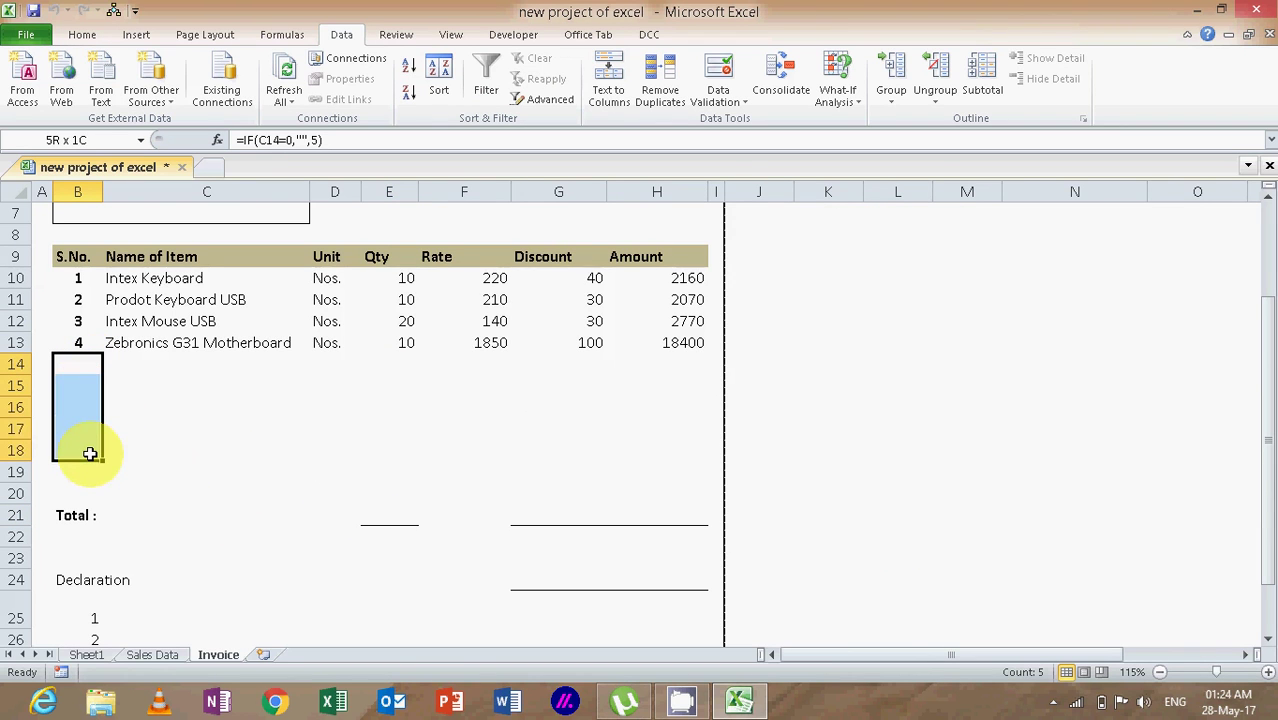
scroll(431, 422, "up", 2)
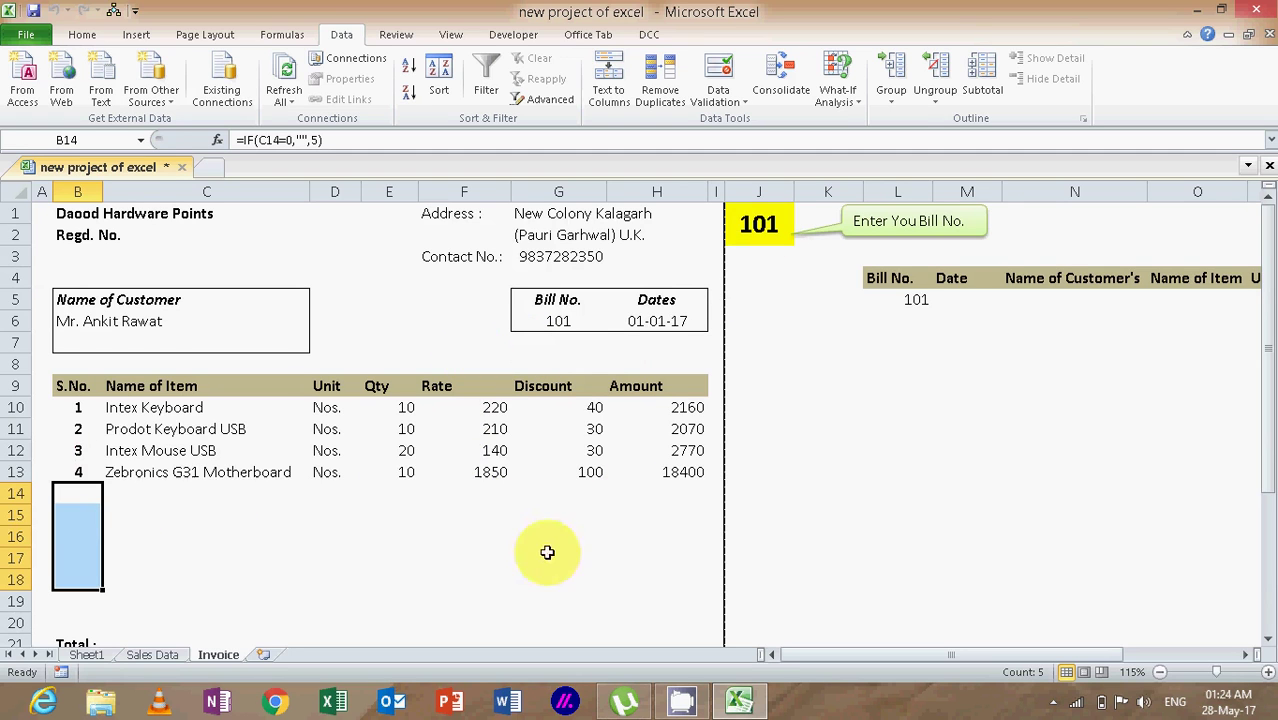
scroll(580, 560, "down", 2)
scroll(542, 397, "up", 2)
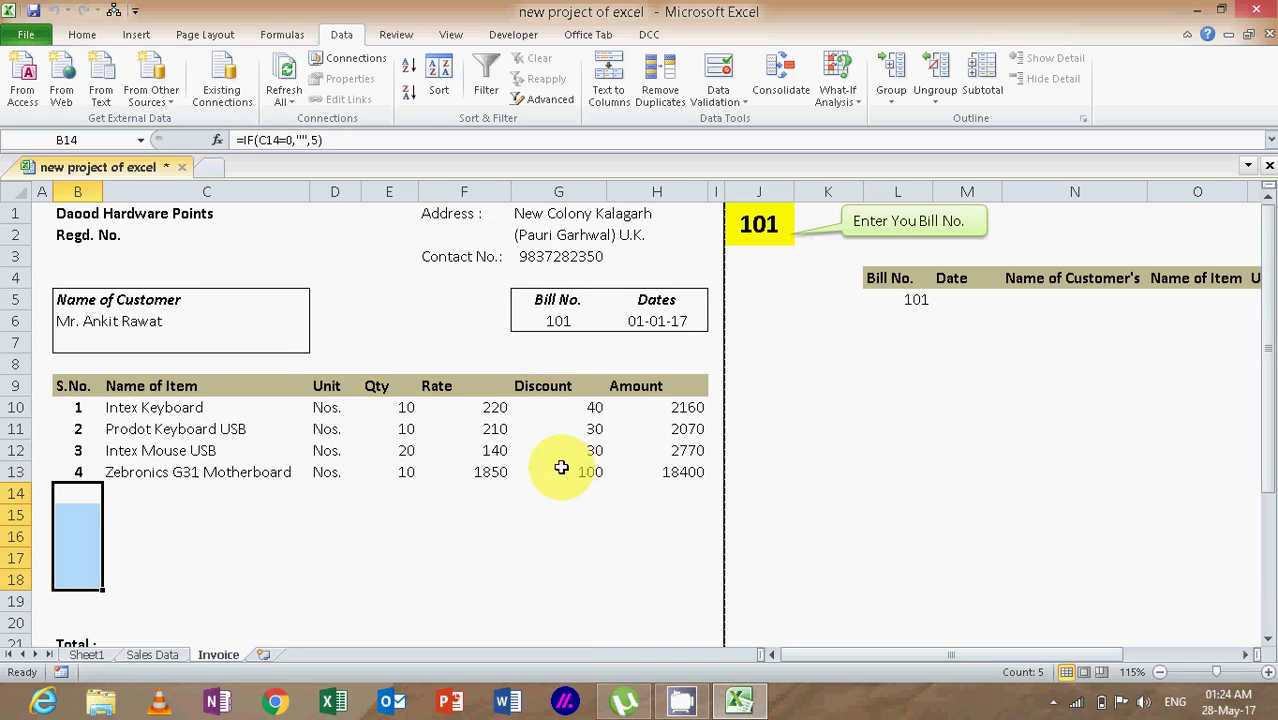
Step: Draw a rounded rectangle about 1.41" by 0.46" below the bill-number criteria area and apply the light green gradient shape style
left_click(140, 36)
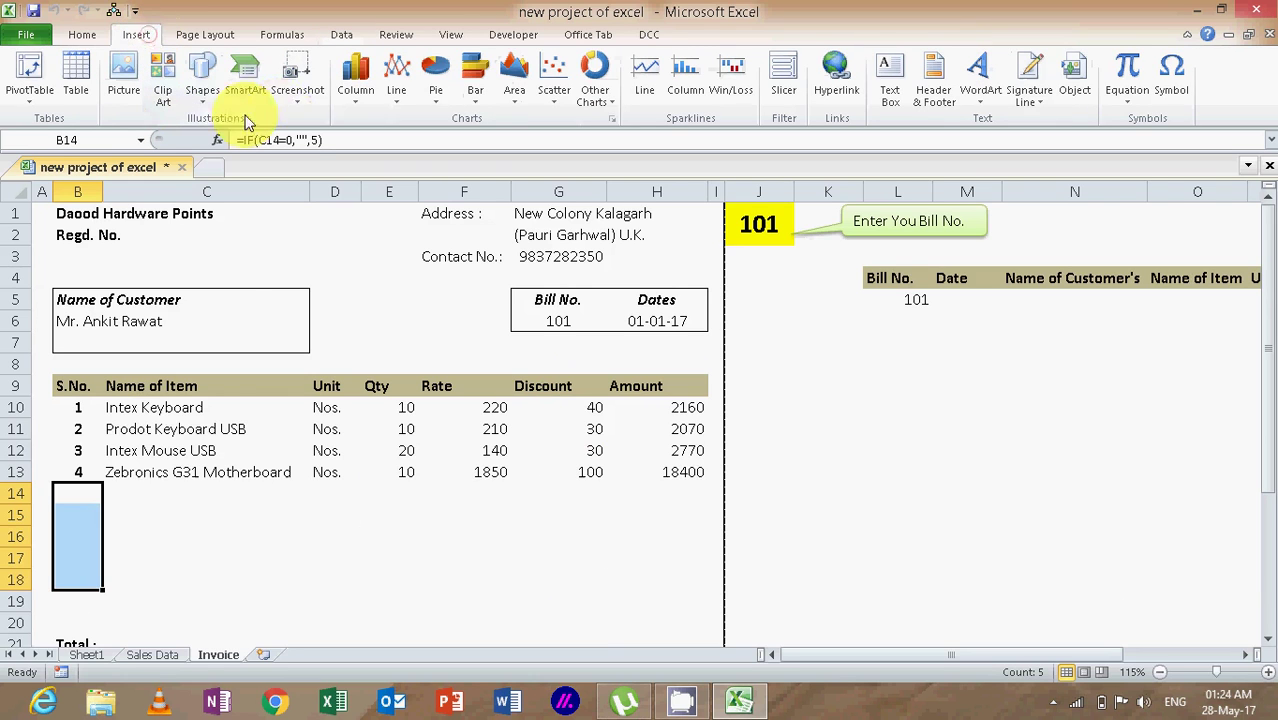
left_click(194, 103)
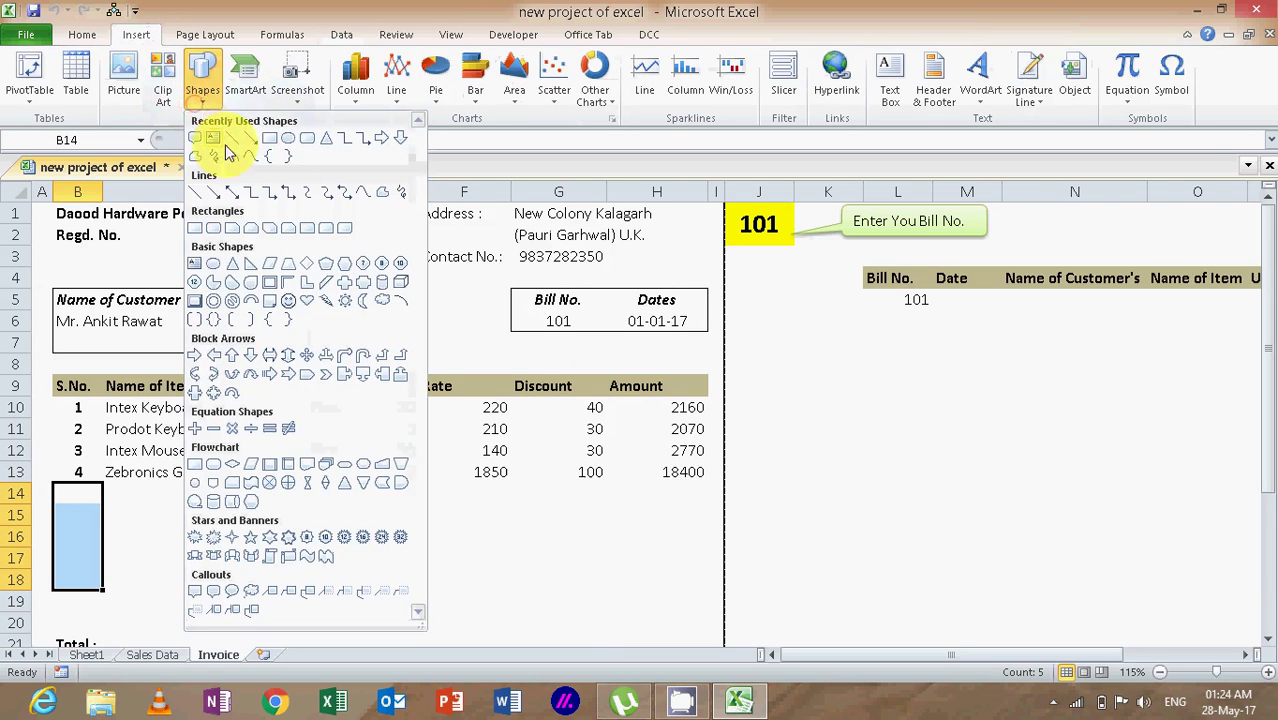
left_click(300, 137)
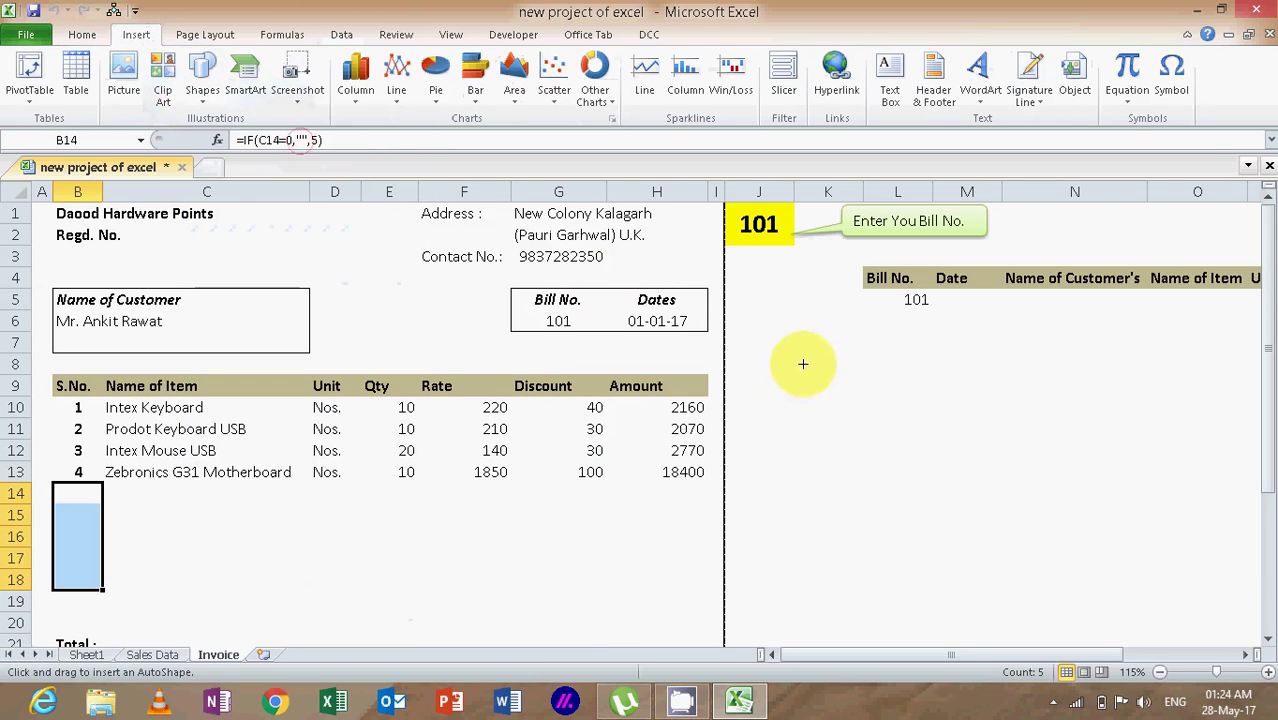
left_click_drag(786, 366, 933, 412)
left_click(607, 101)
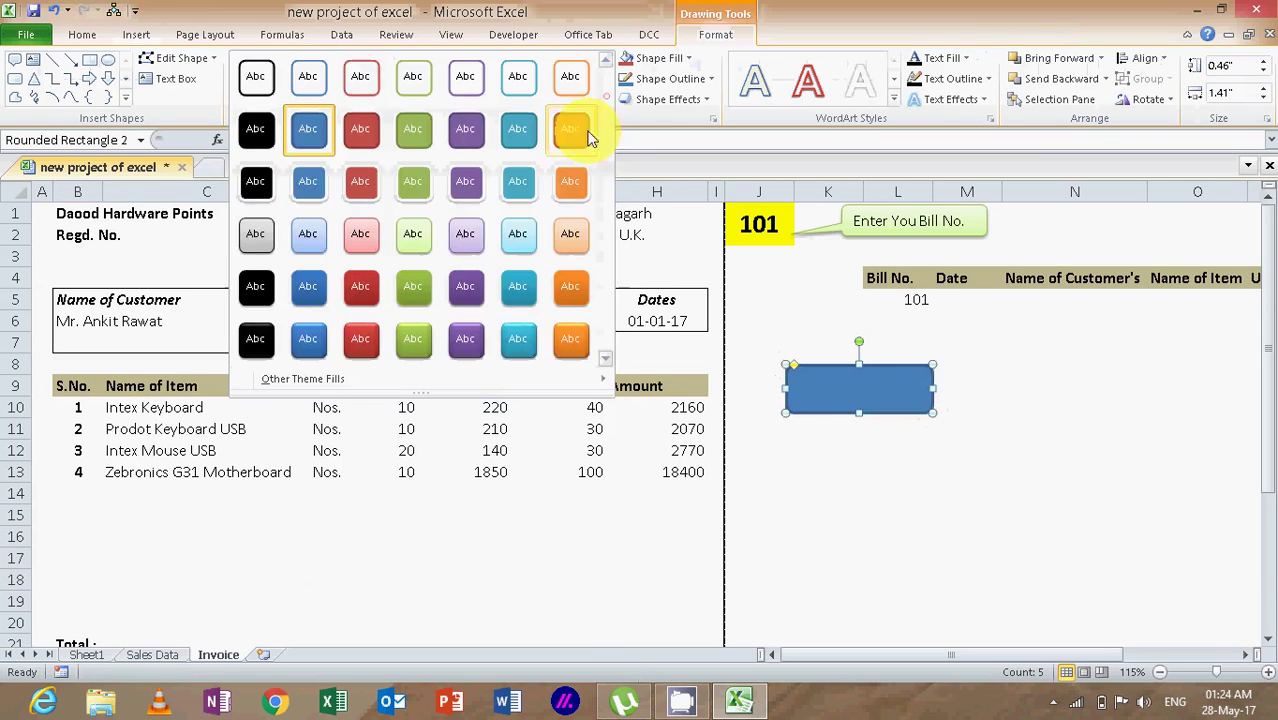
left_click(426, 248)
Step: Label the green rounded rectangle "Show Details" in bold 14-point text, centred horizontally and vertically
right_click(855, 388)
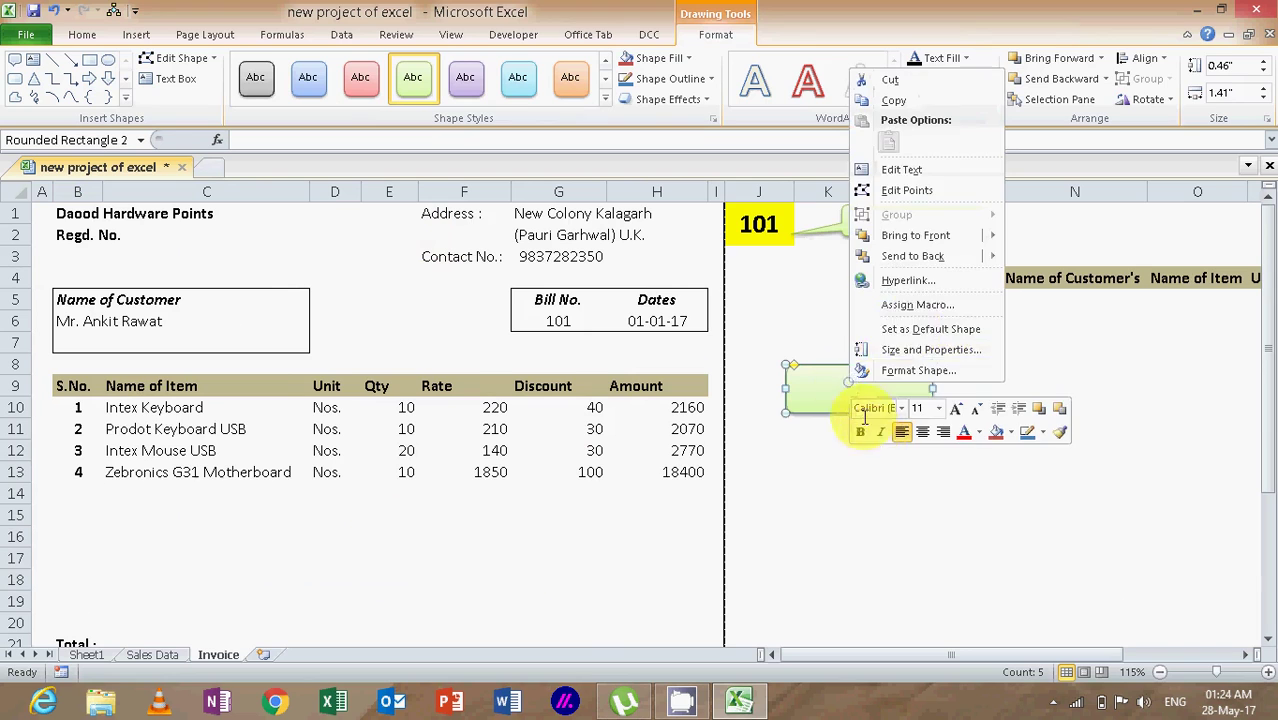
left_click(908, 172)
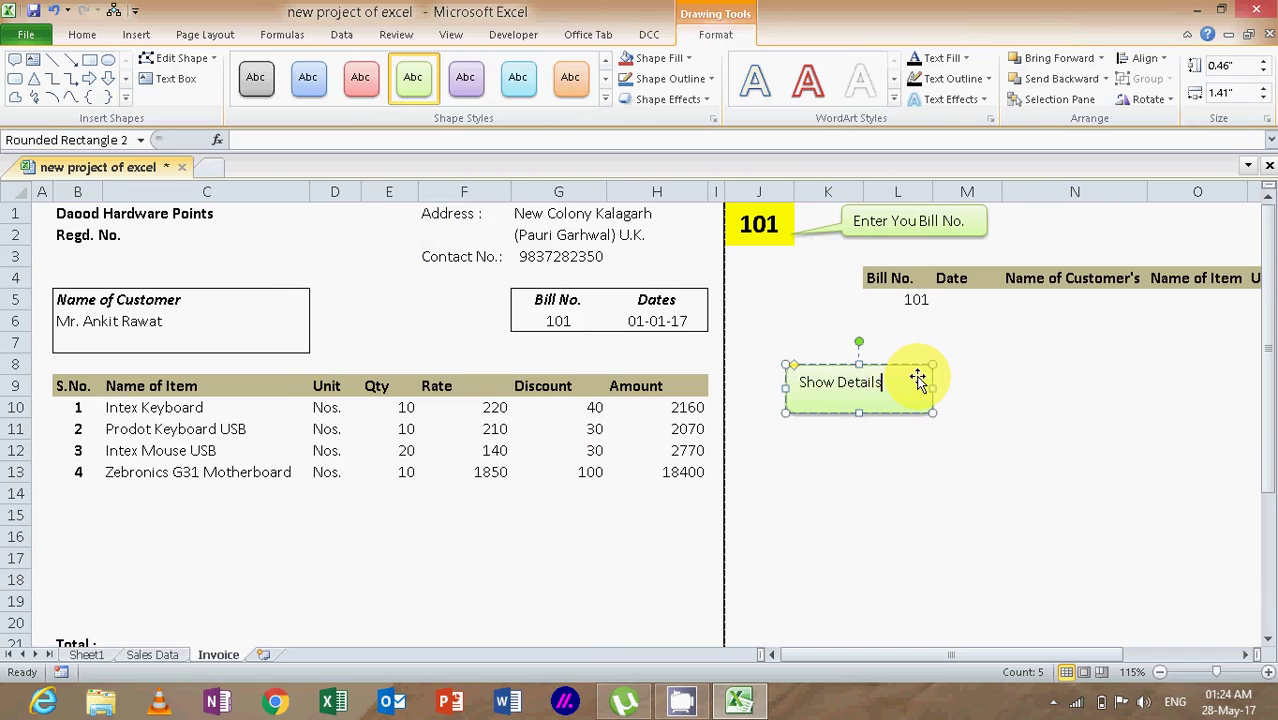
left_click_drag(882, 382, 792, 372)
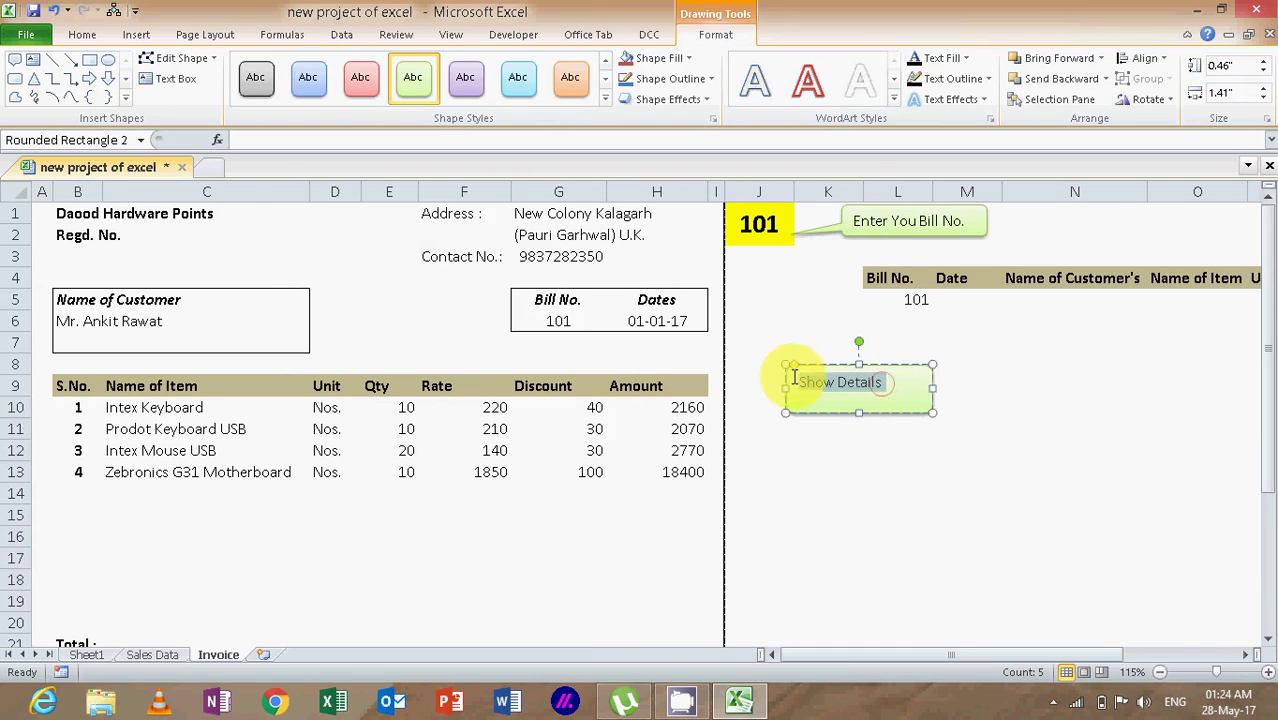
left_click(84, 34)
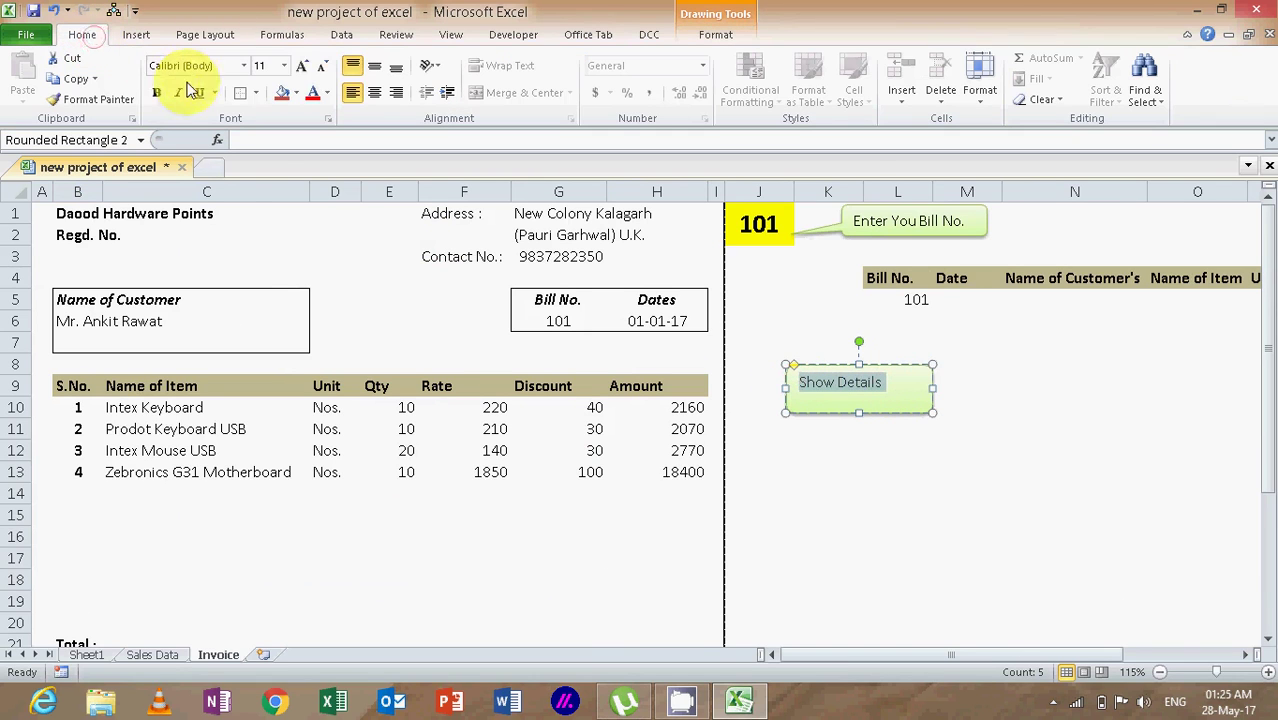
left_click(157, 92)
left_click(301, 66)
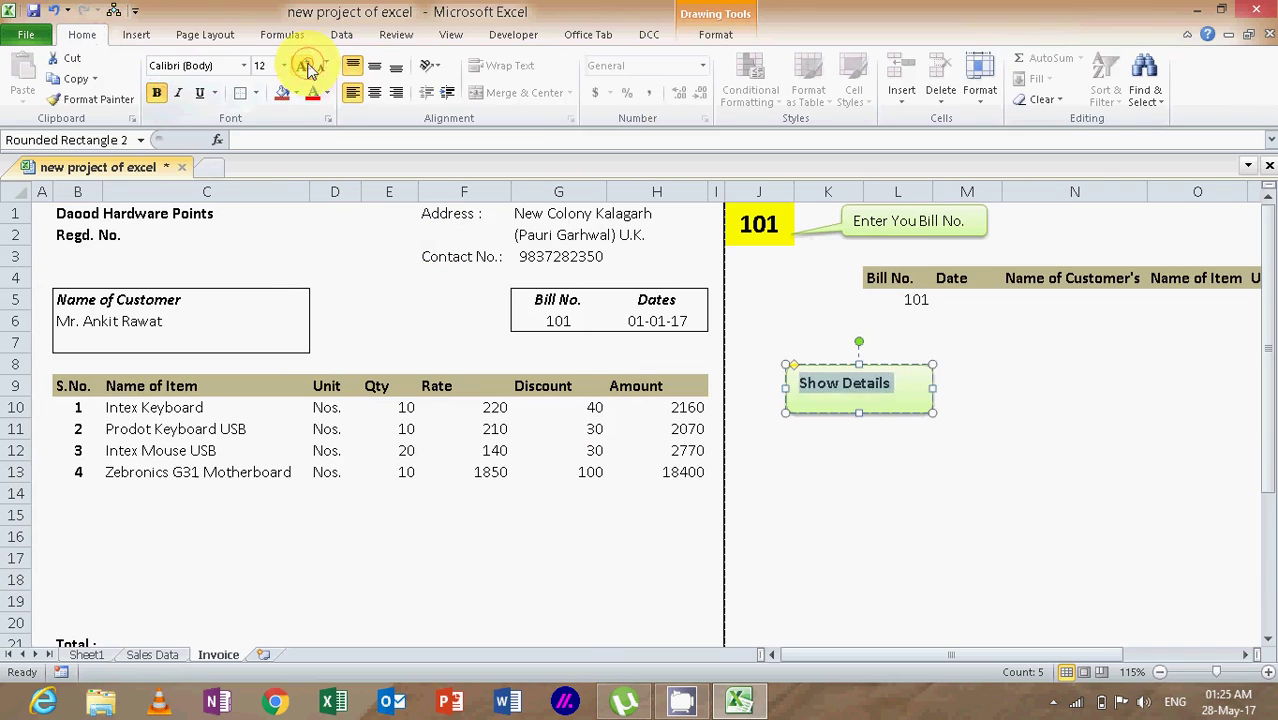
left_click(301, 66)
left_click(376, 92)
left_click(374, 65)
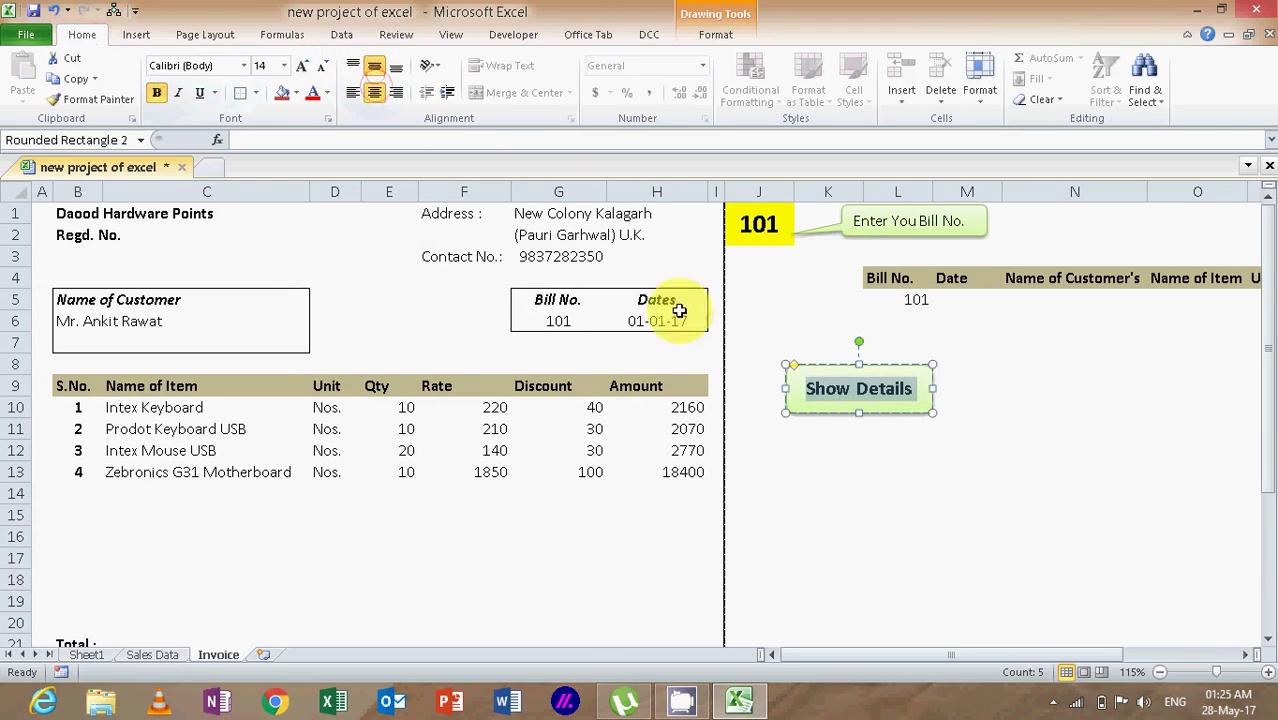
left_click(897, 491)
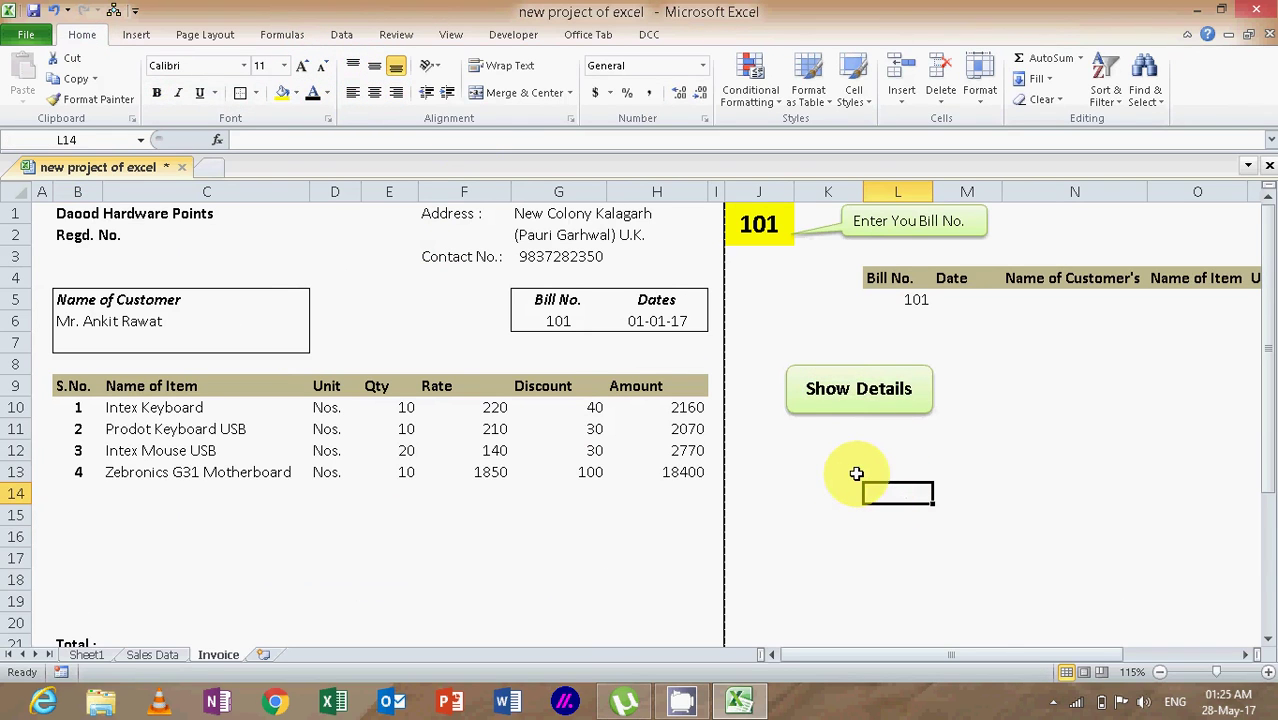
left_click(845, 400)
left_click(845, 449)
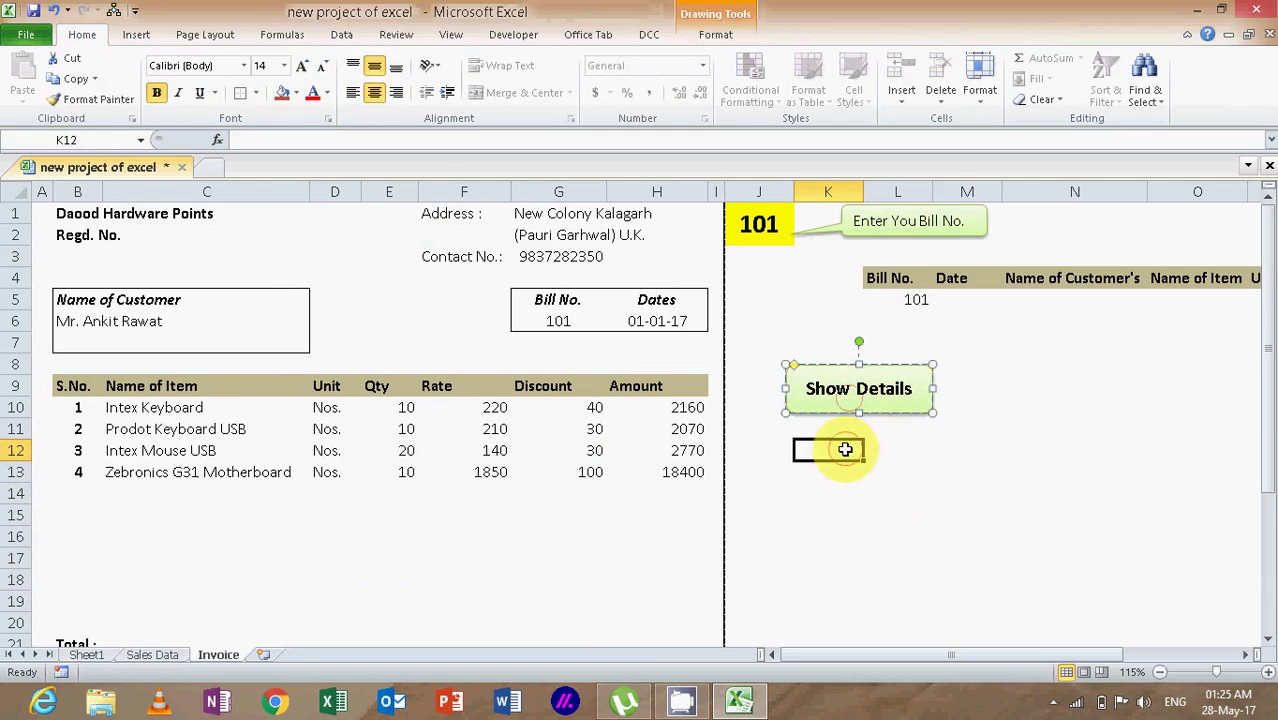
left_click(847, 395)
left_click(820, 474)
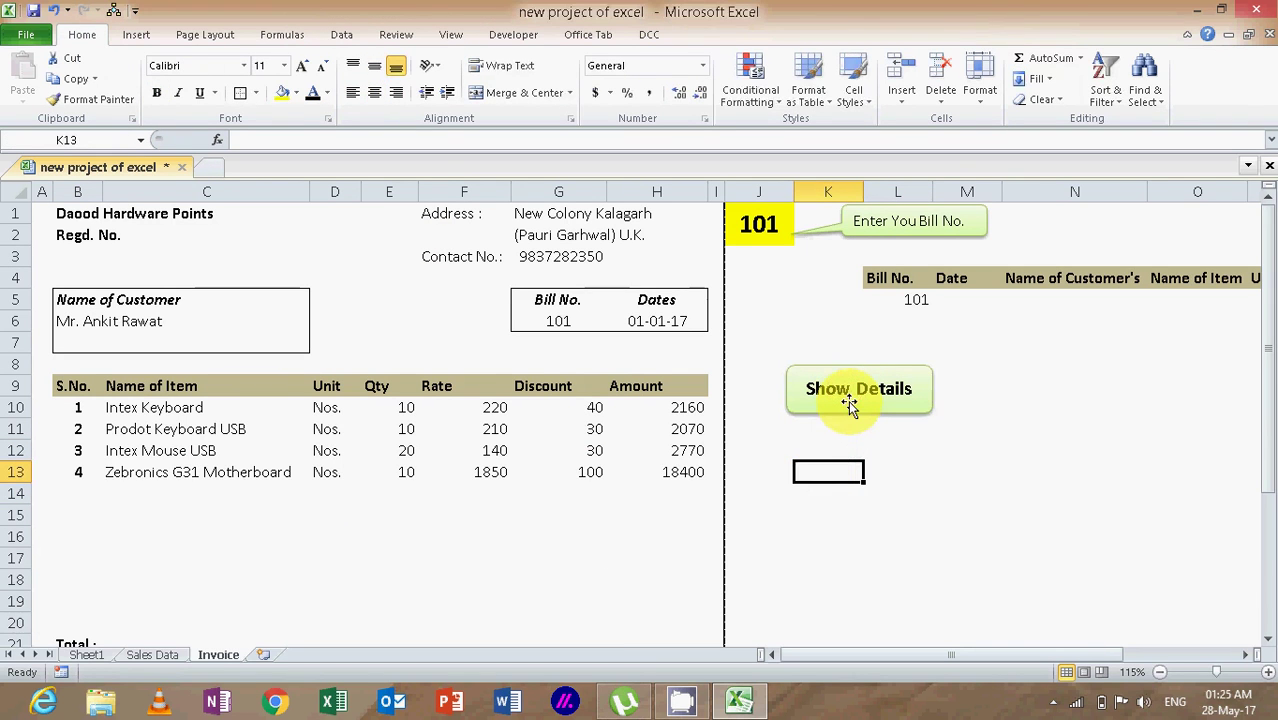
left_click(848, 405)
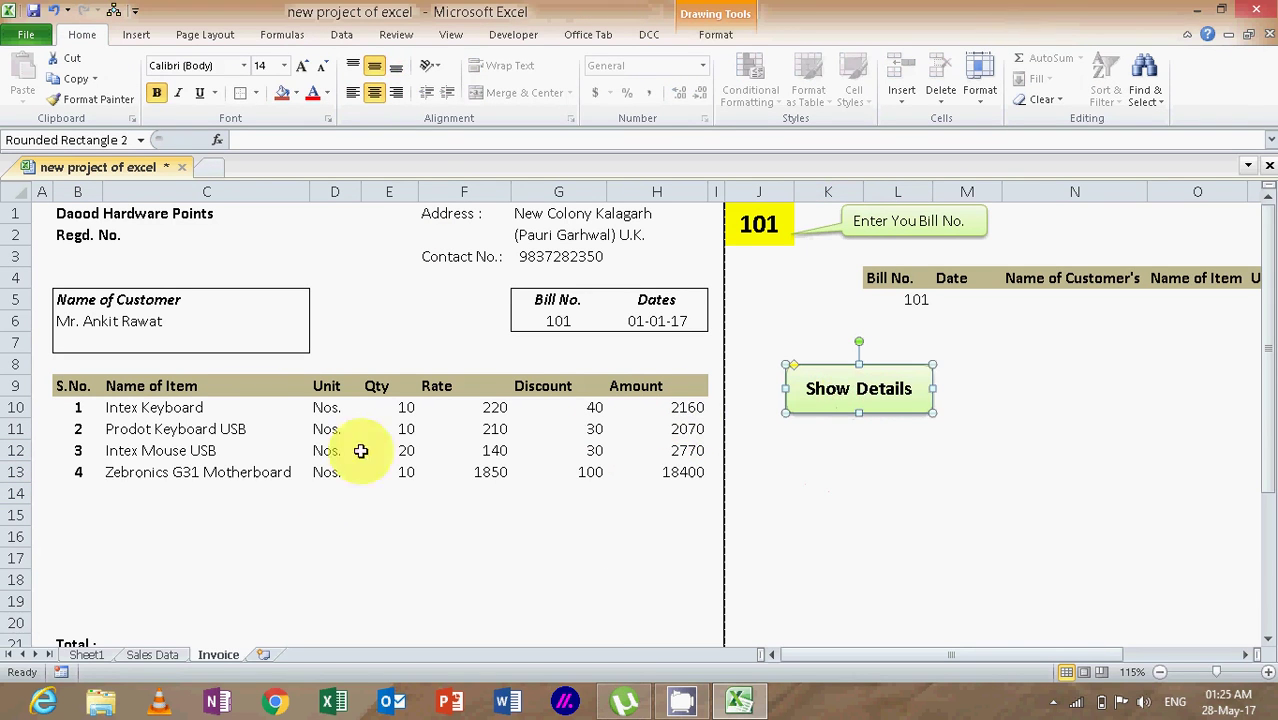
left_click(826, 530)
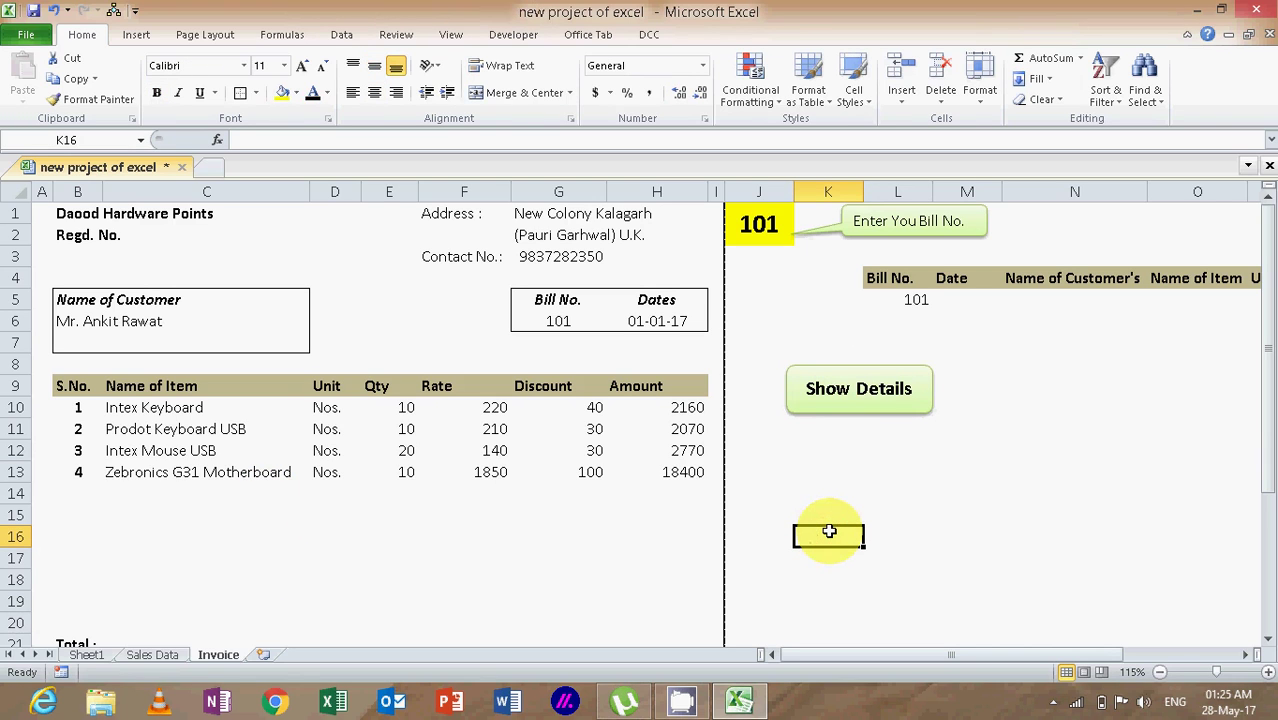
Step: Check in the ribbon customization options that Developer is enabled among the main tabs
left_click(512, 35)
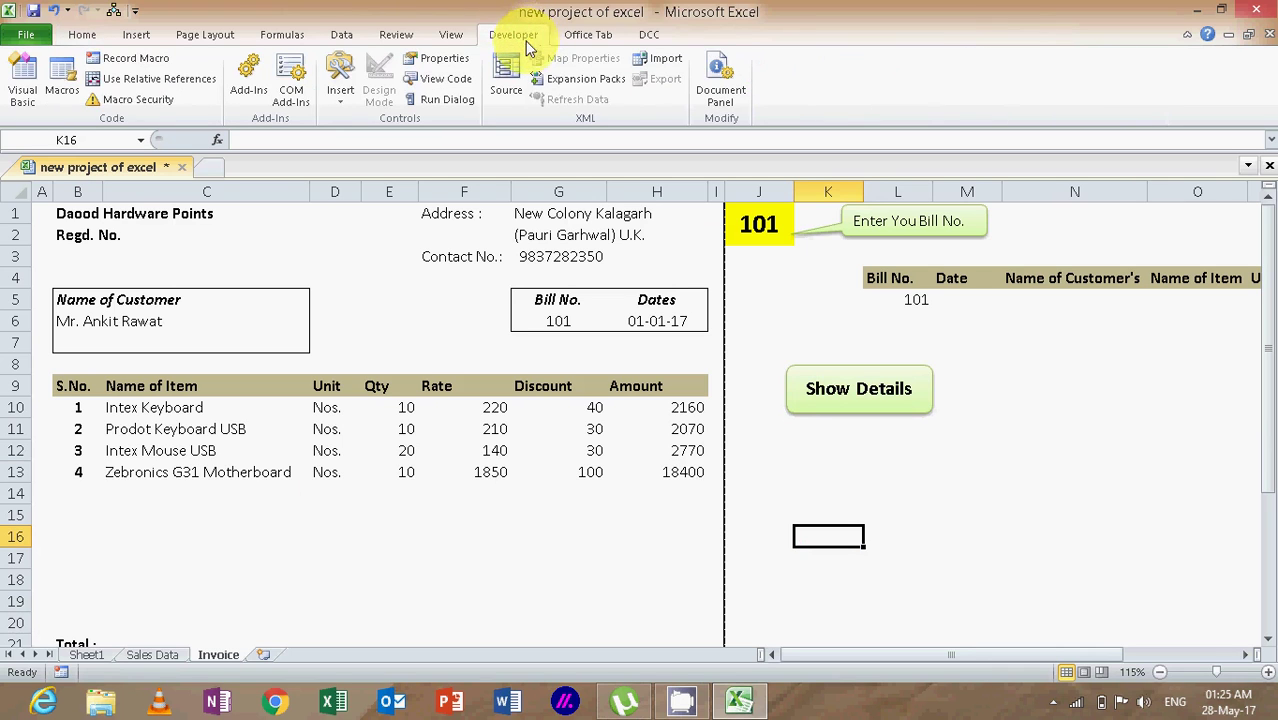
left_click(86, 37)
right_click(112, 37)
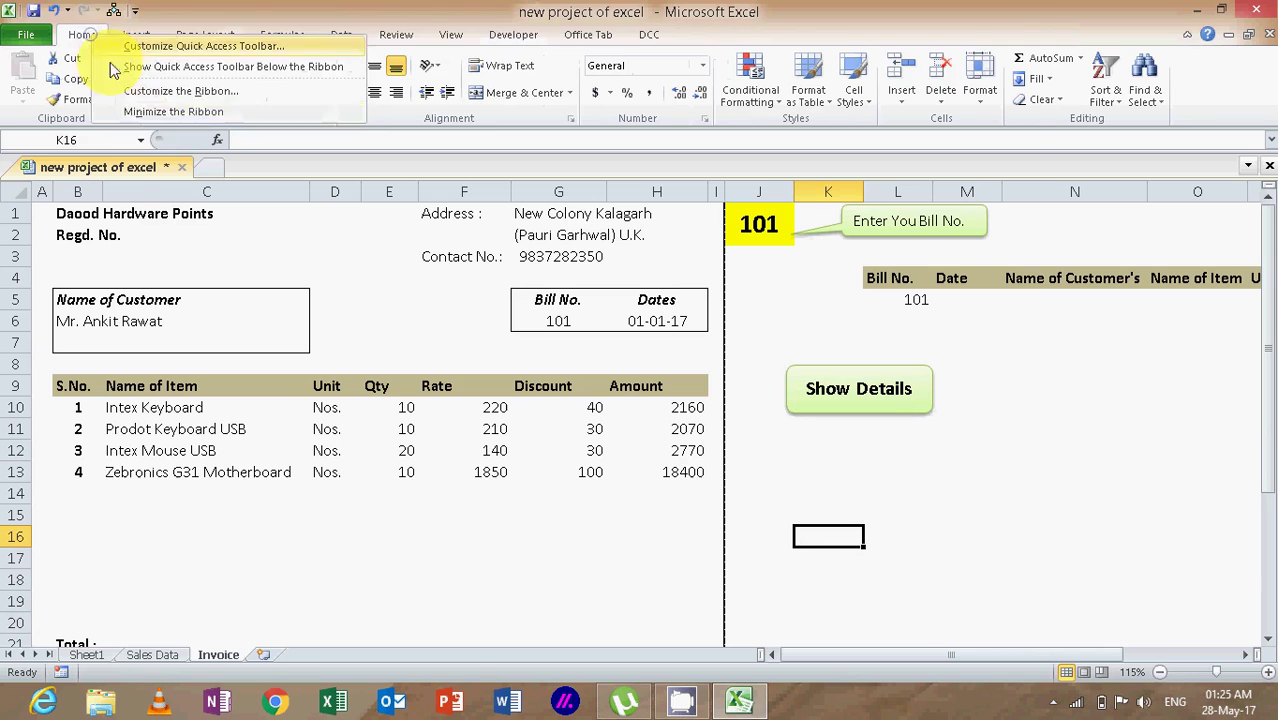
left_click(181, 92)
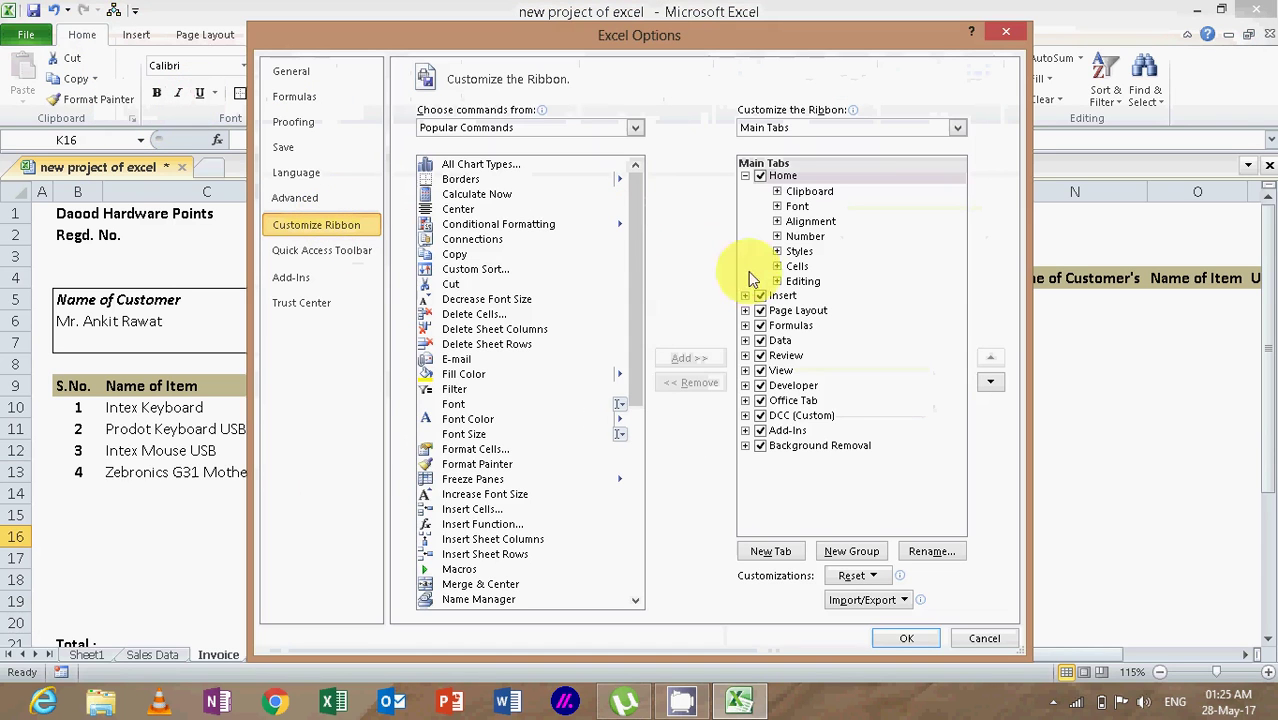
left_click(770, 386)
left_click(761, 386)
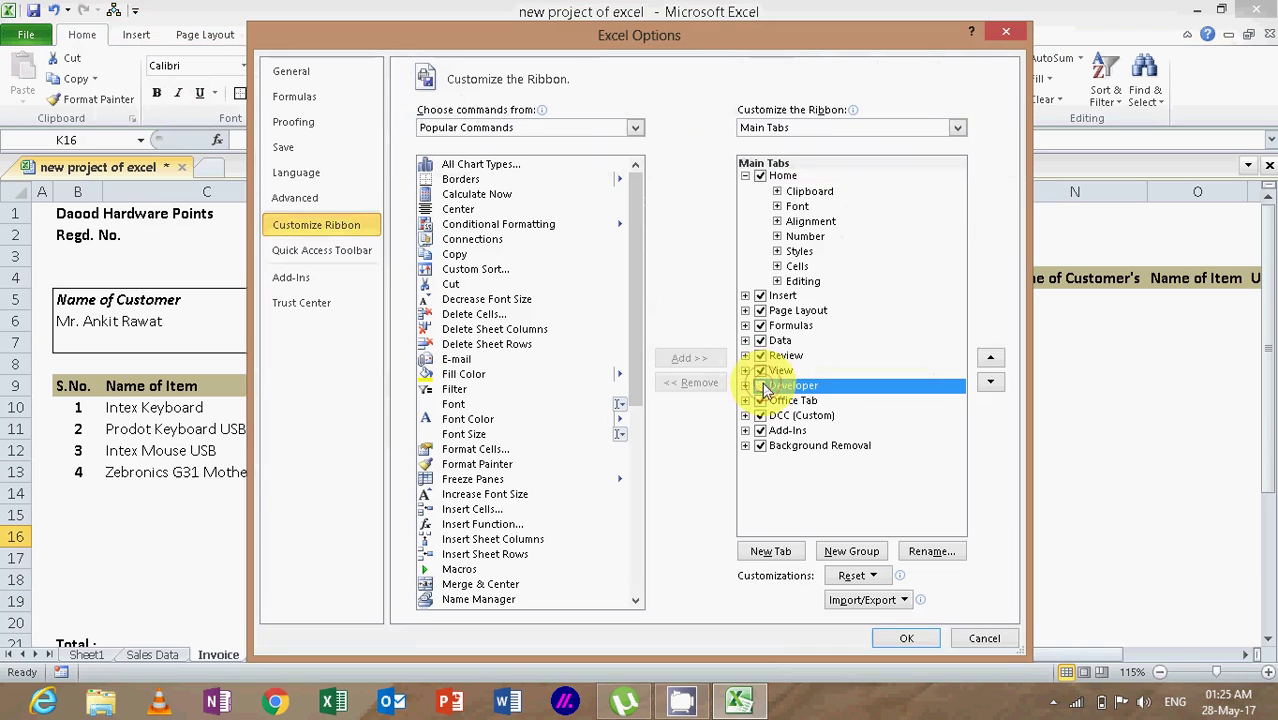
left_click(906, 638)
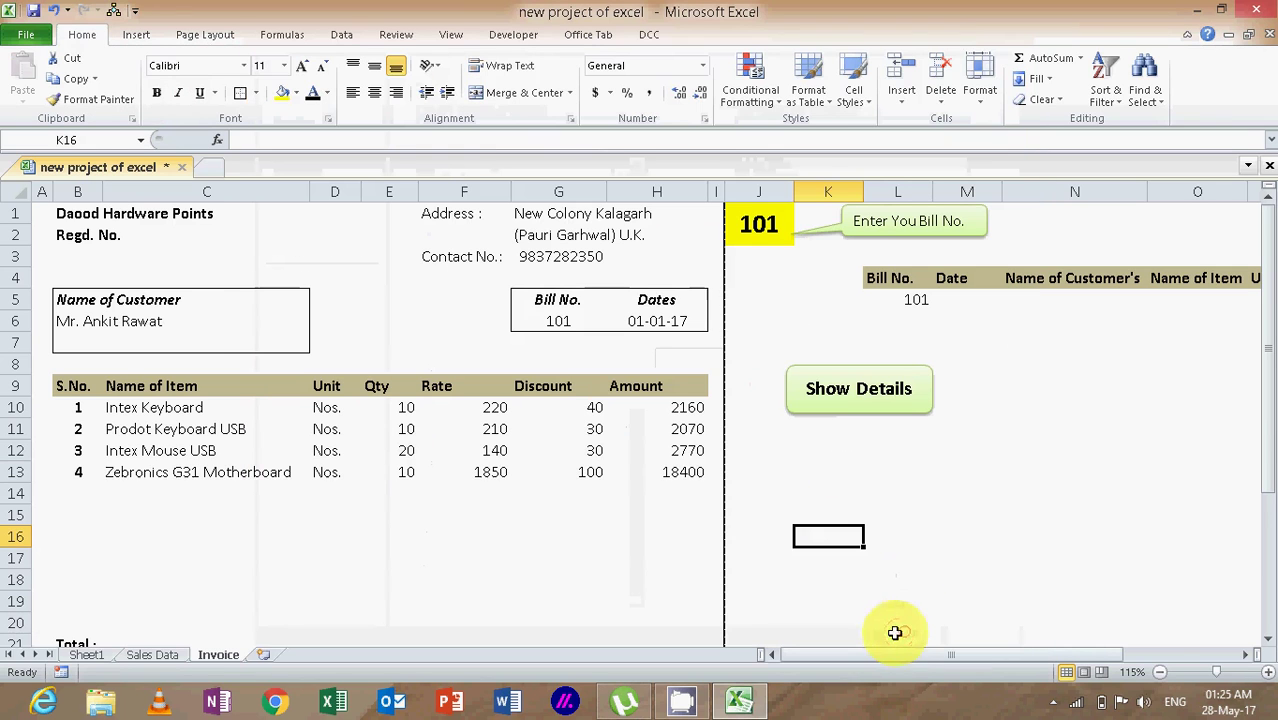
Step: Review the macro security settings and keep them at enabling all macros
left_click(508, 36)
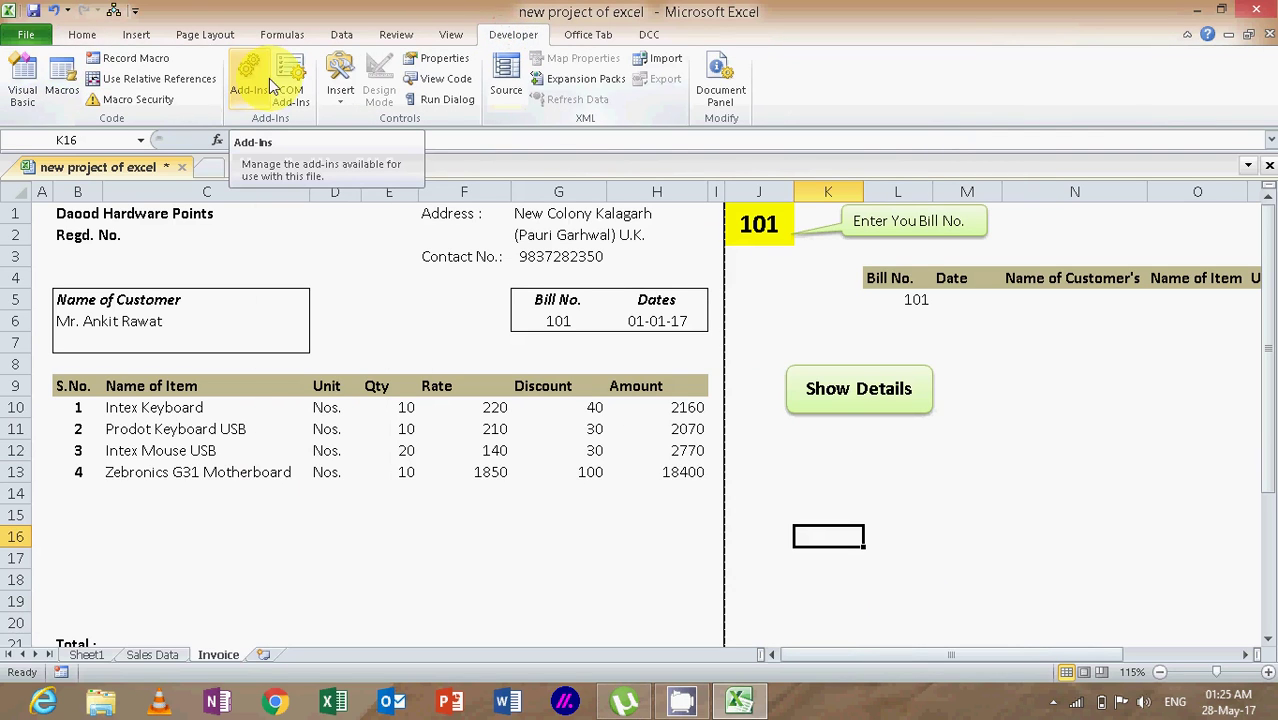
left_click(165, 99)
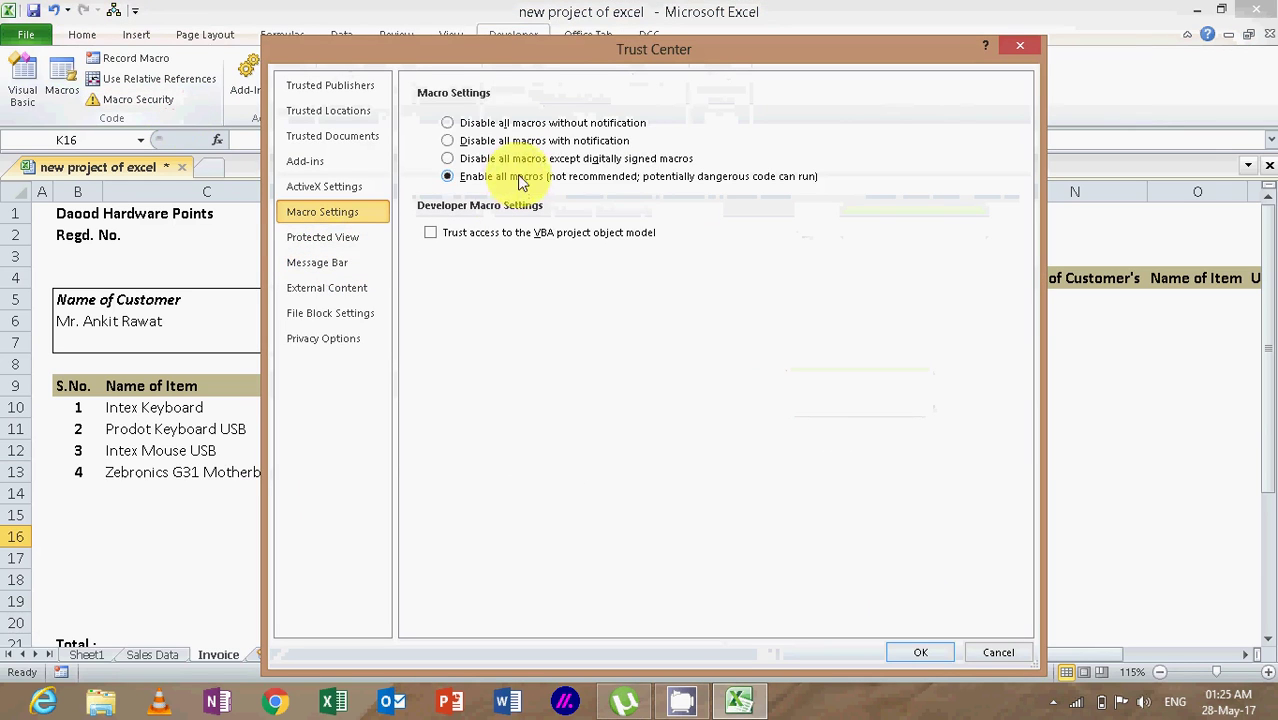
left_click(920, 651)
Step: Start recording a macro named Macro1, stored in this workbook, from cell M13 of the Invoice sheet
left_click(940, 466)
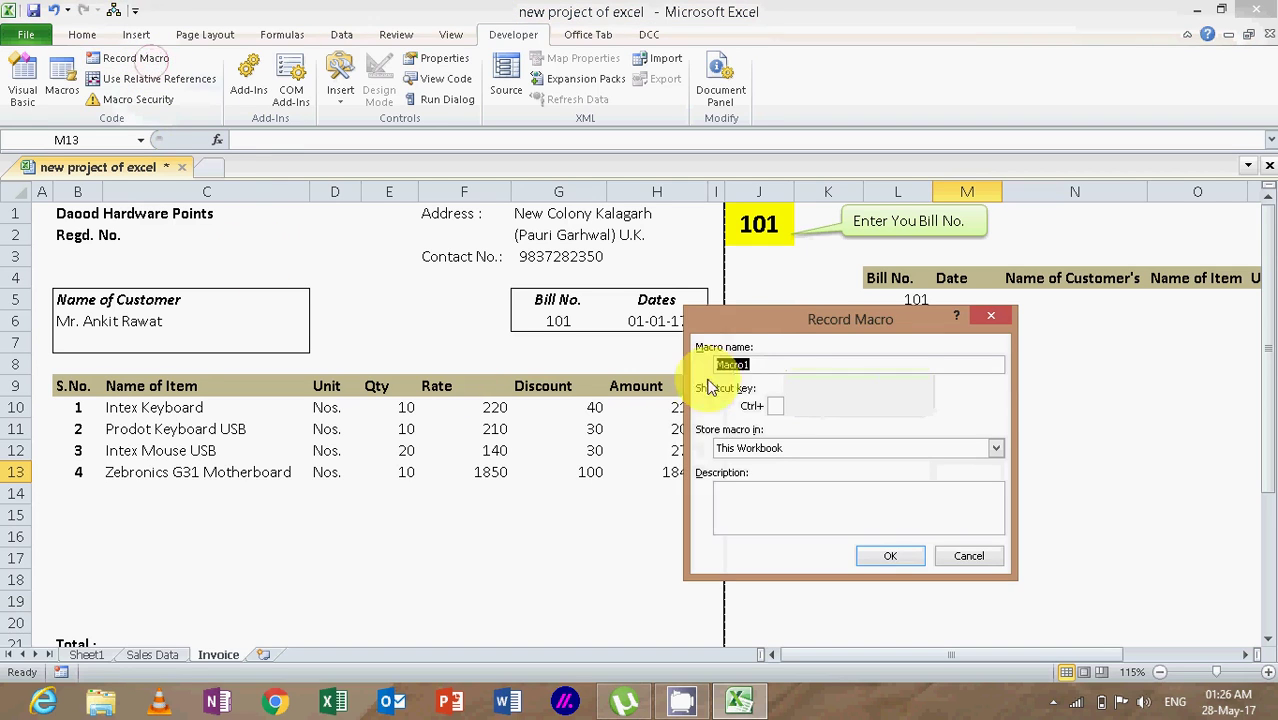
left_click(767, 364)
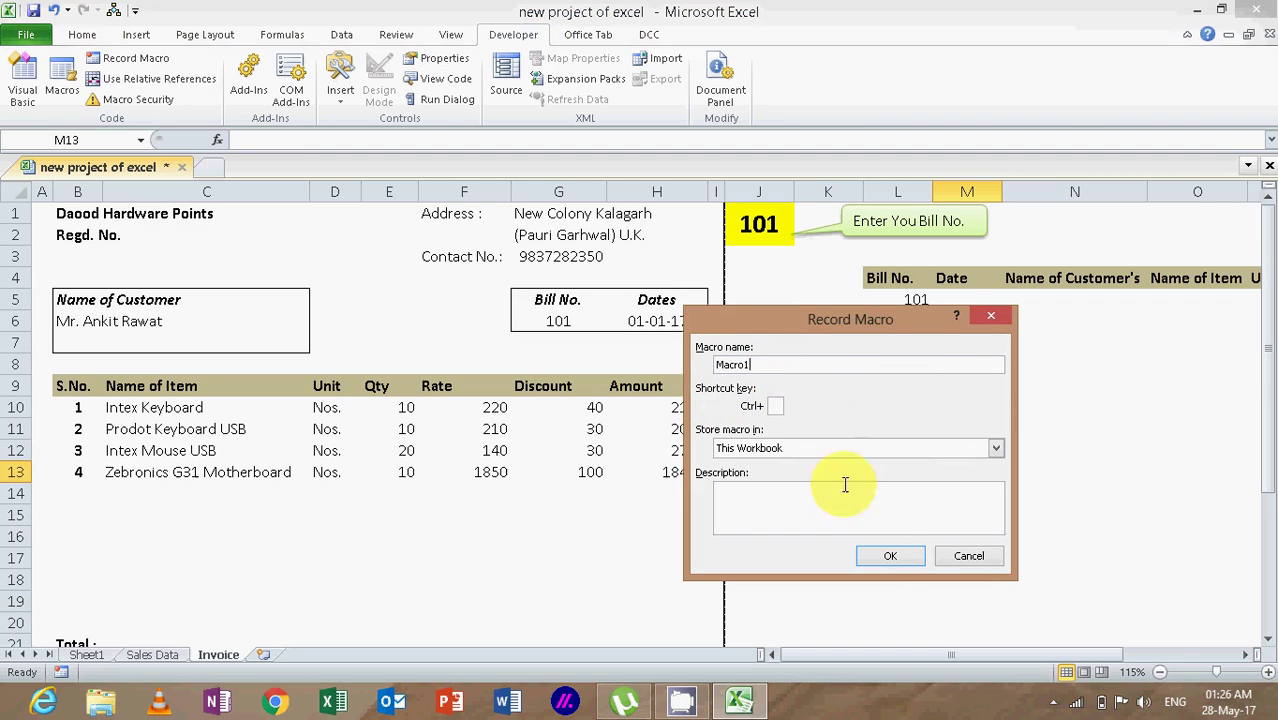
left_click(874, 552)
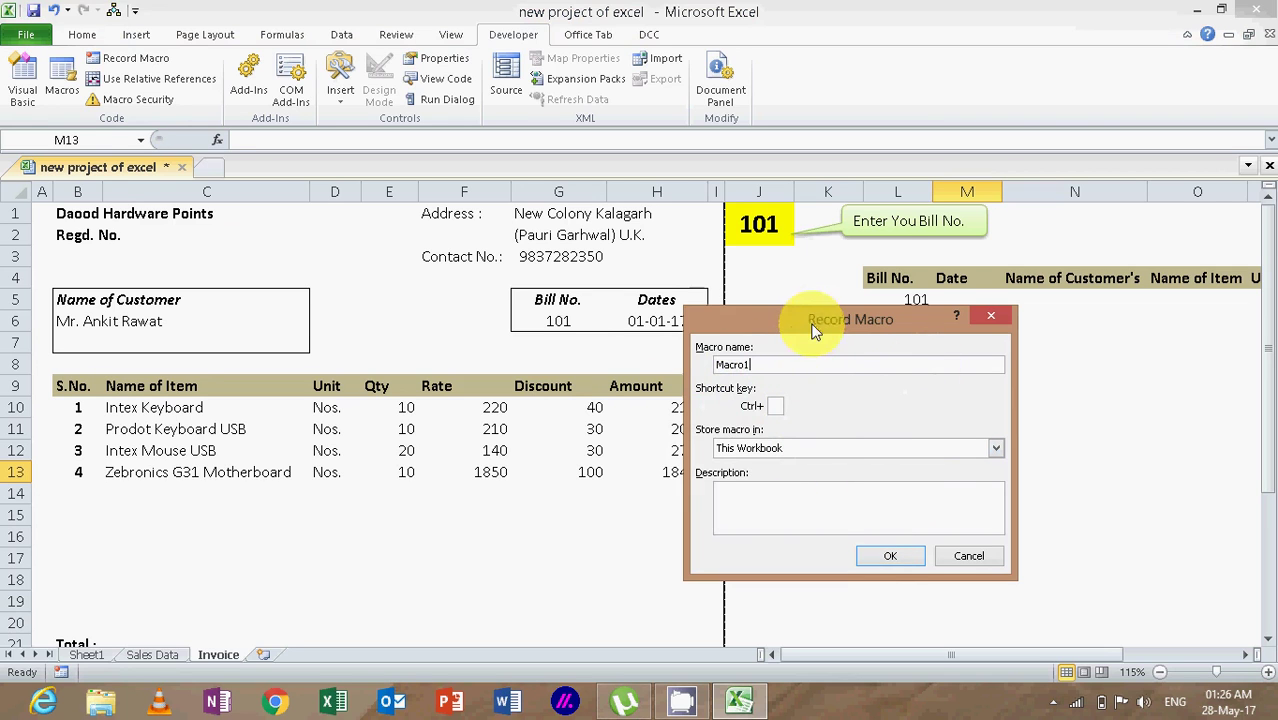
left_click_drag(810, 320, 458, 303)
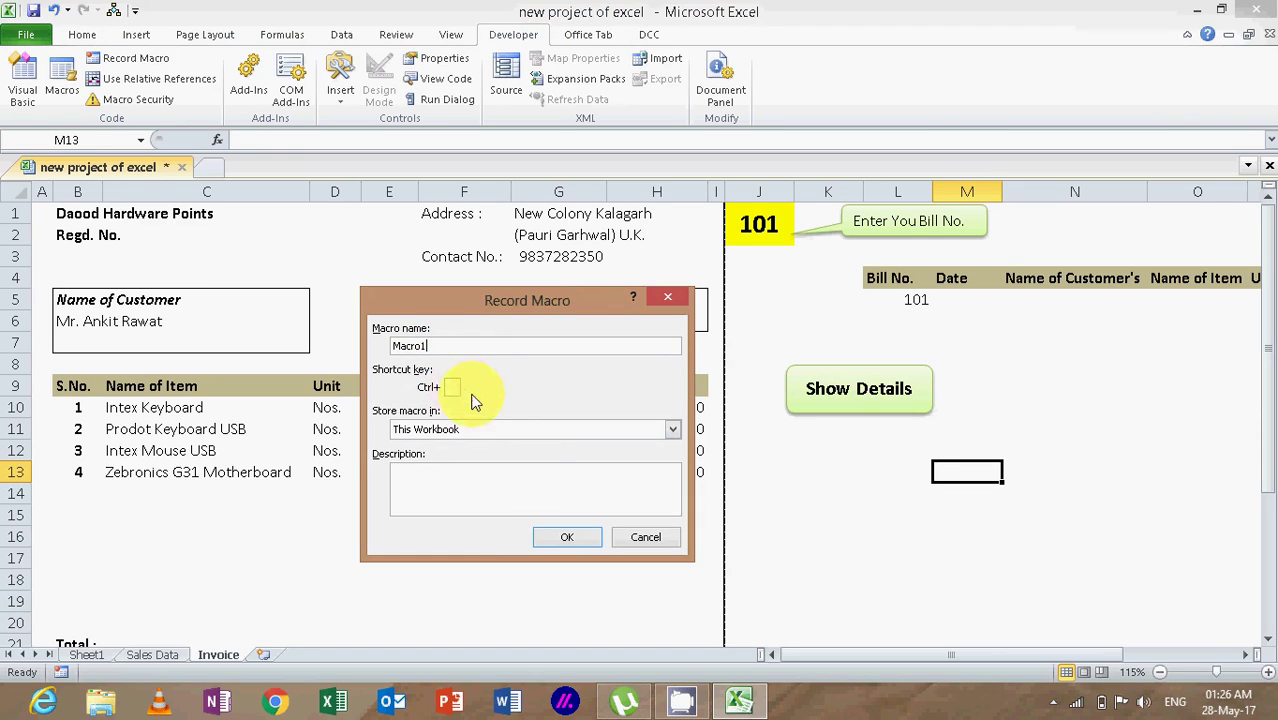
left_click(565, 538)
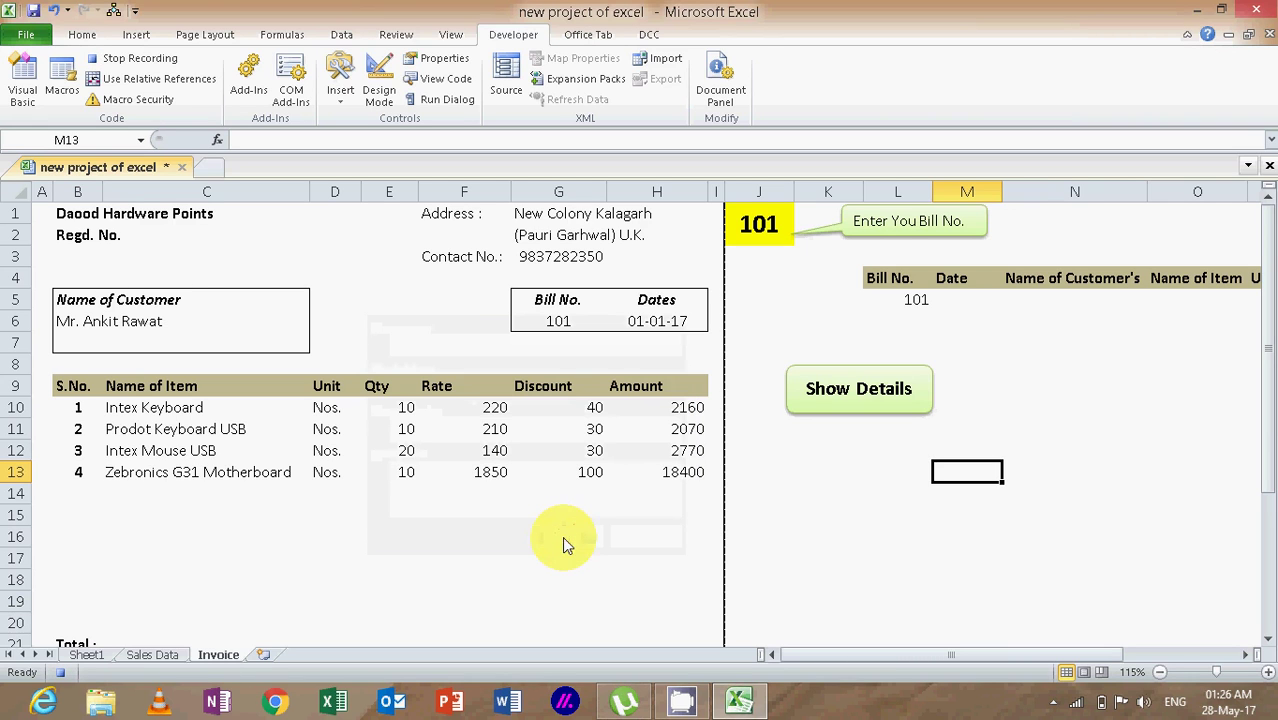
Step: Open the Advanced Filter and set its list range to A6:I16 on the Sales Data sheet
left_click(339, 36)
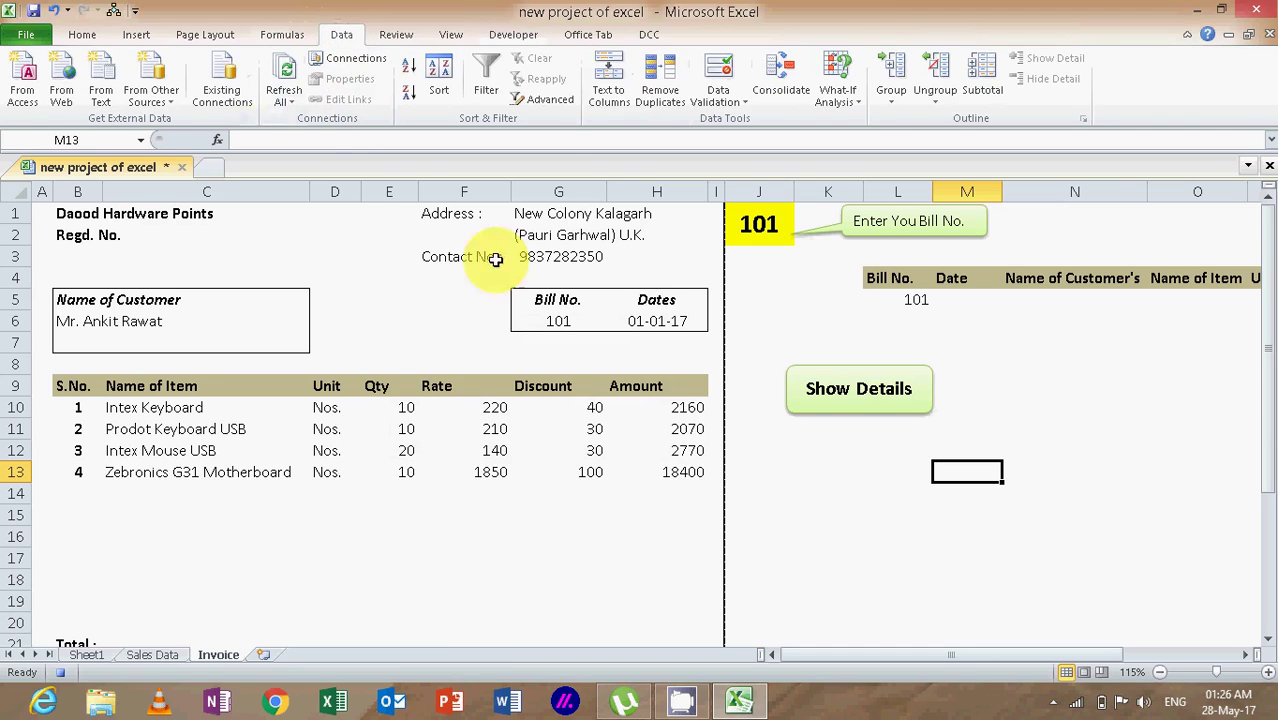
left_click(548, 104)
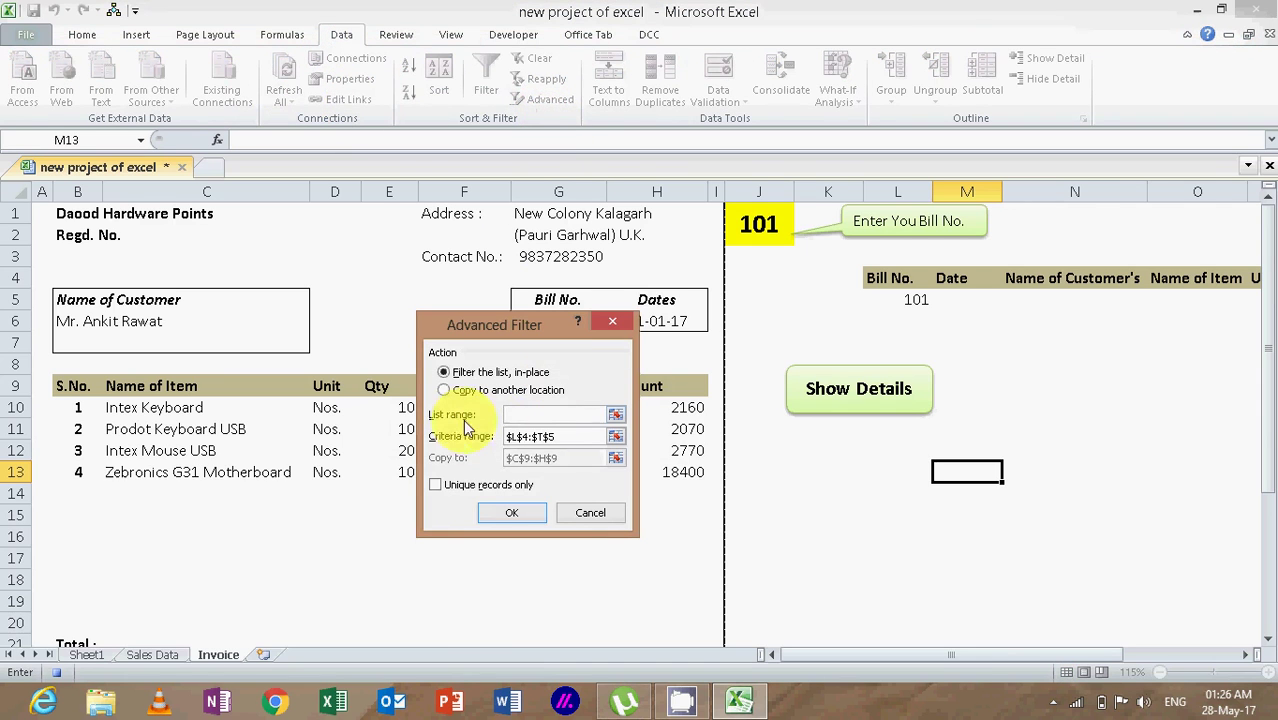
left_click(551, 414)
left_click(160, 654)
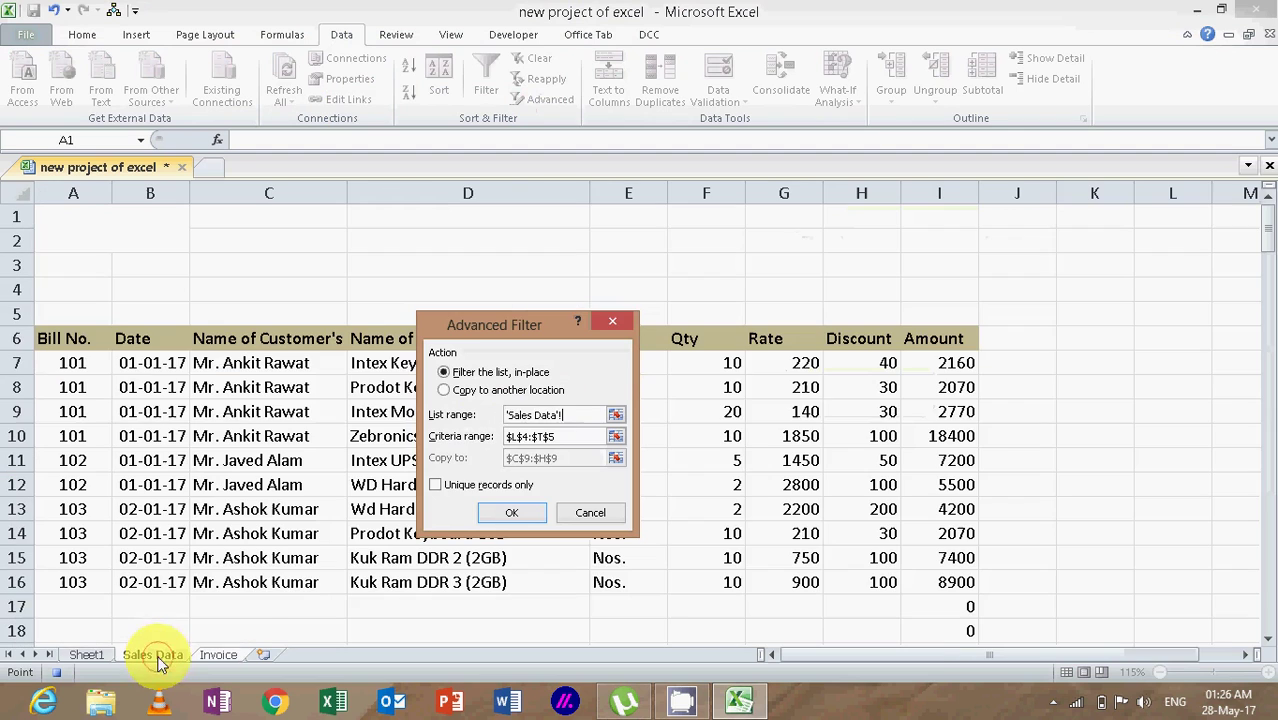
left_click_drag(78, 340, 950, 583)
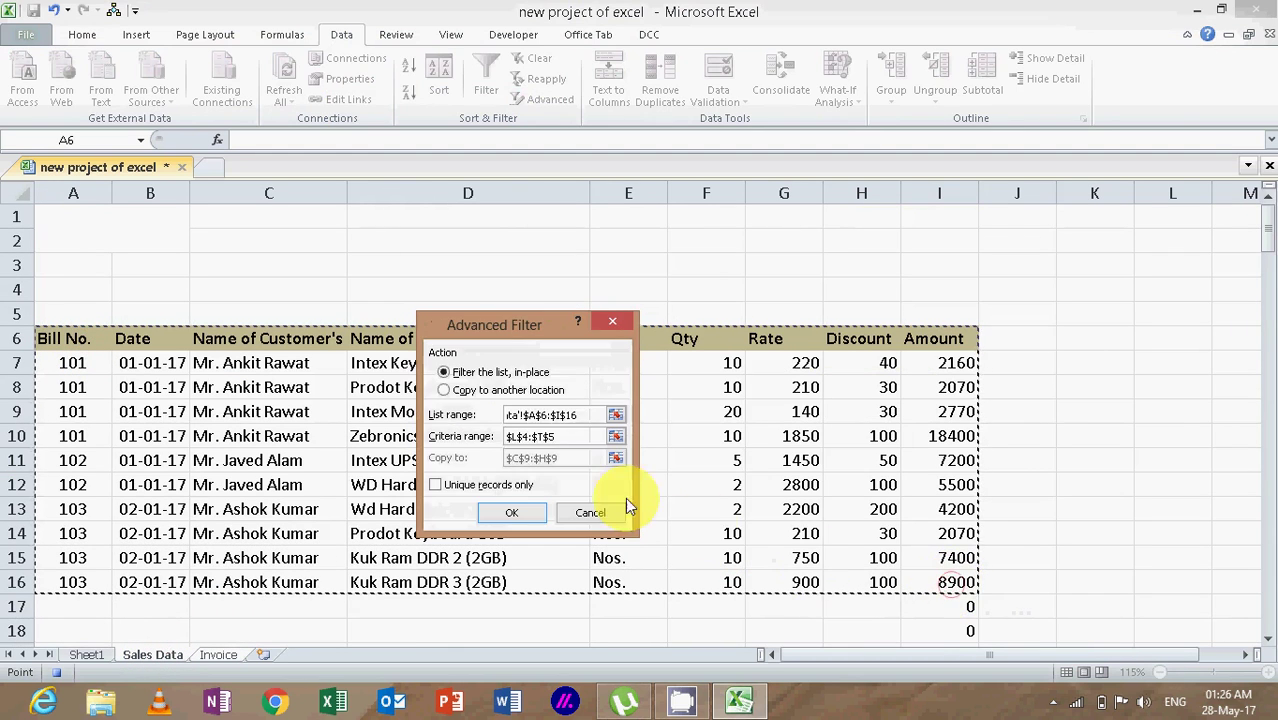
Step: Replace the filter's criteria range with cells L4:T5 on the Invoice sheet
left_click(576, 436)
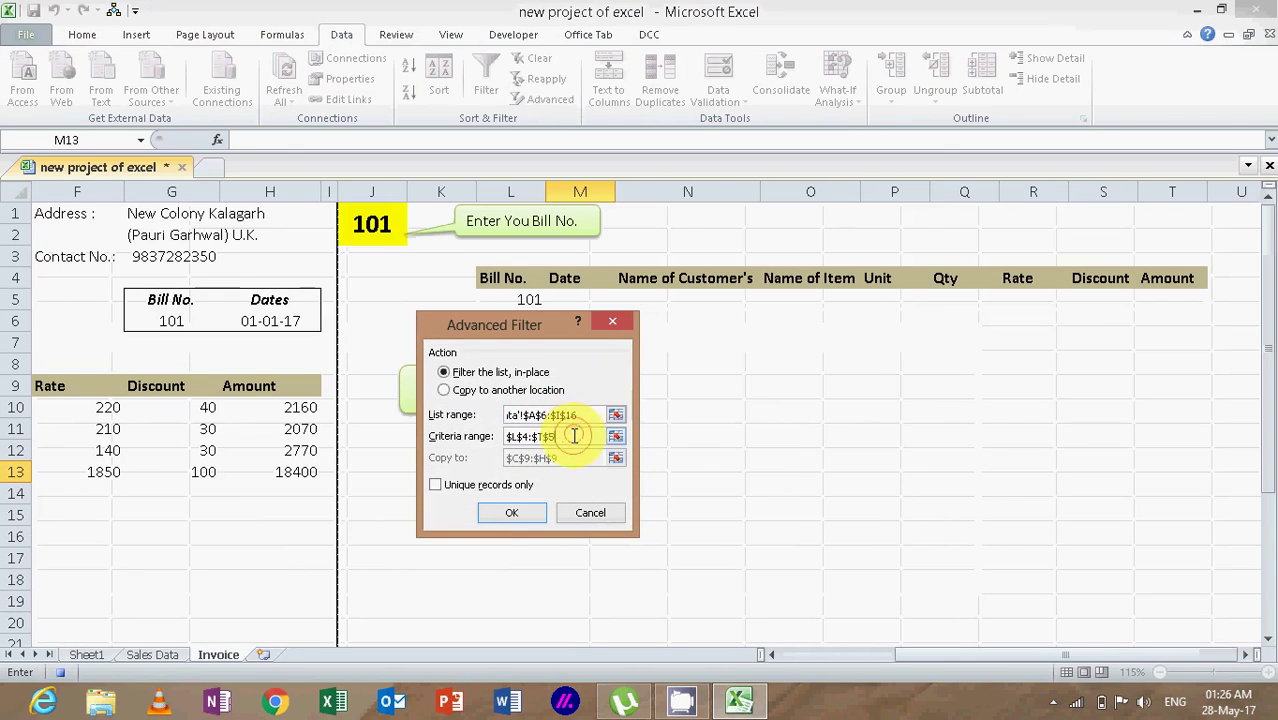
left_click_drag(572, 436, 496, 437)
key("BackSpace")
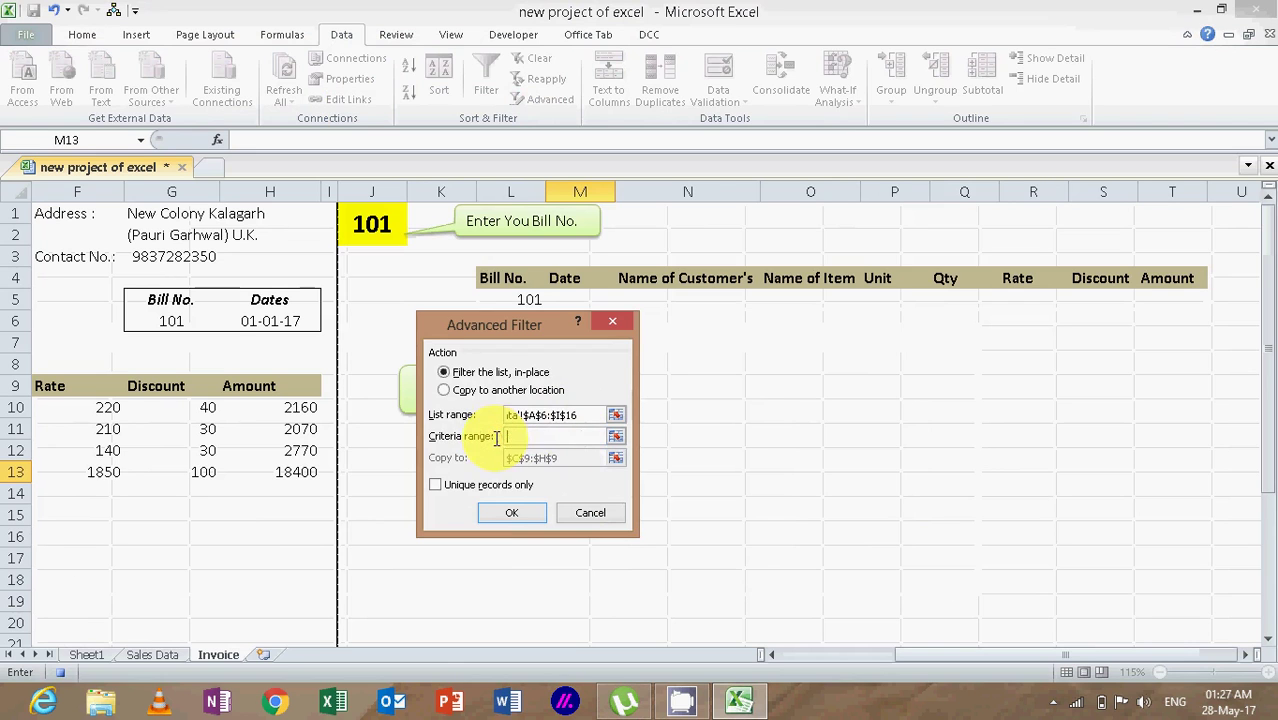
left_click_drag(505, 278, 1167, 295)
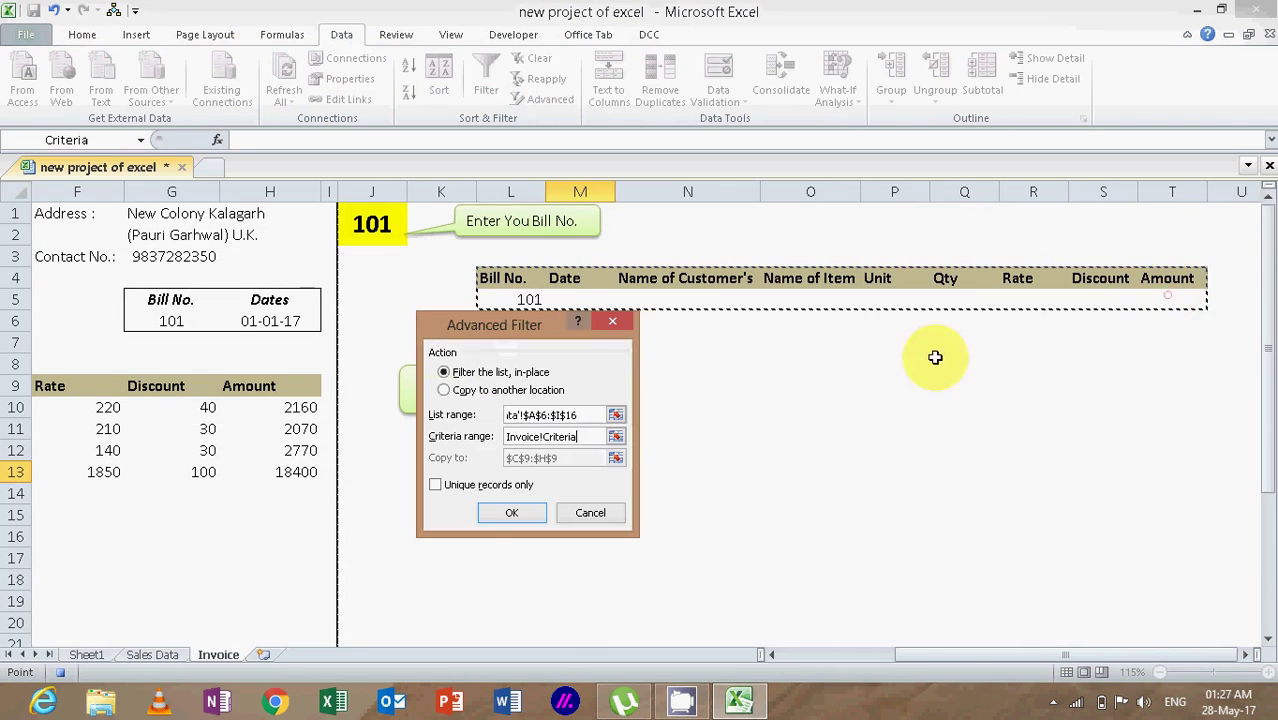
Step: Run the filter with its results copied to the invoice headings C9:H9, and stop recording the macro
left_click(470, 390)
left_click(565, 458)
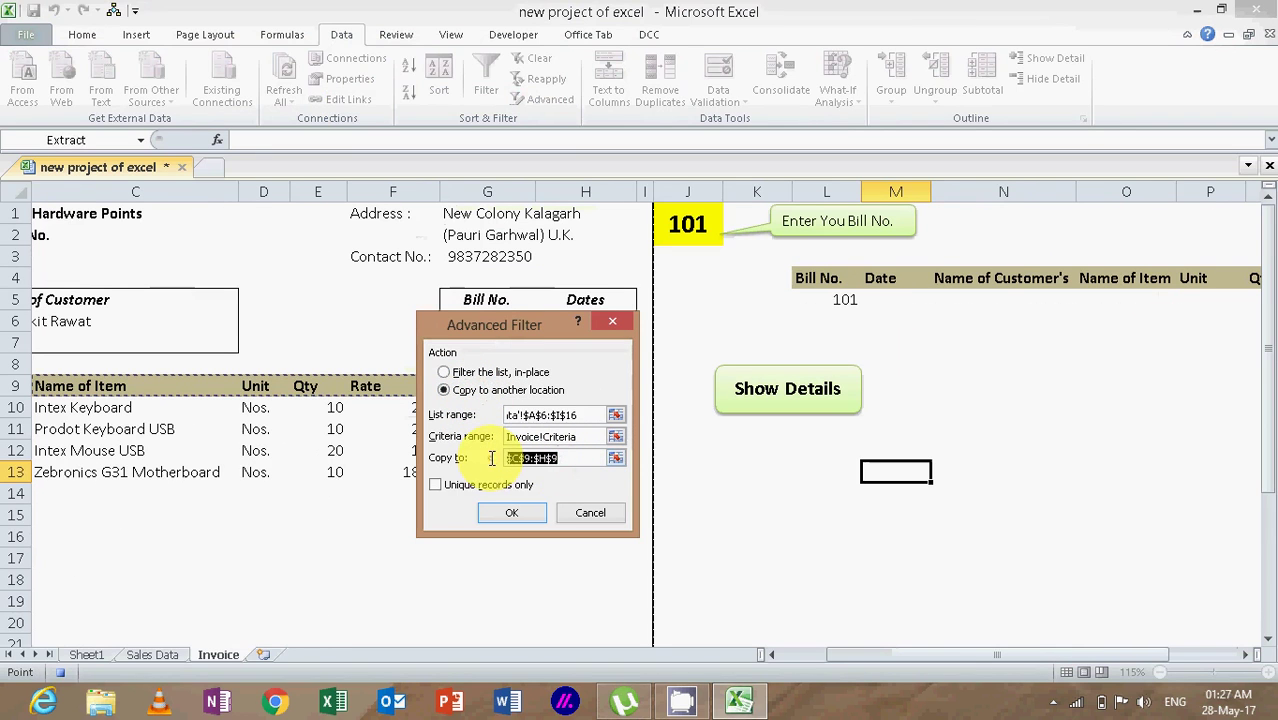
key("BackSpace")
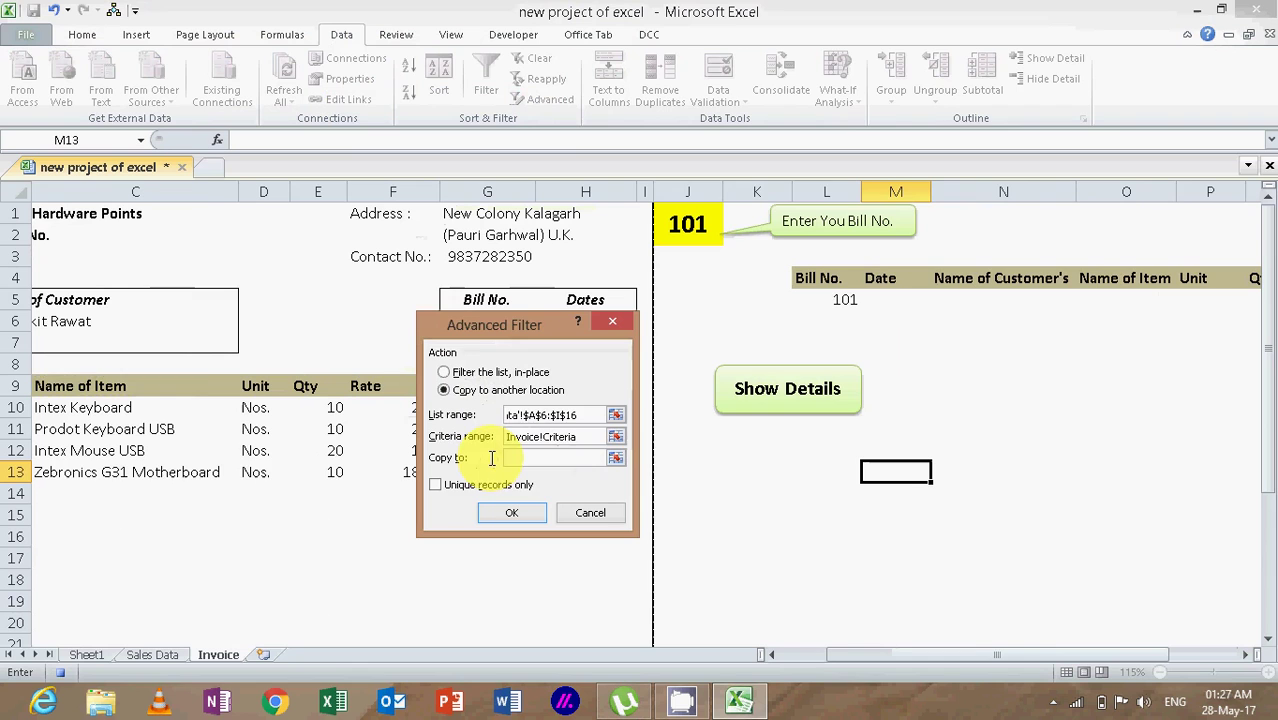
left_click_drag(106, 383, 560, 386)
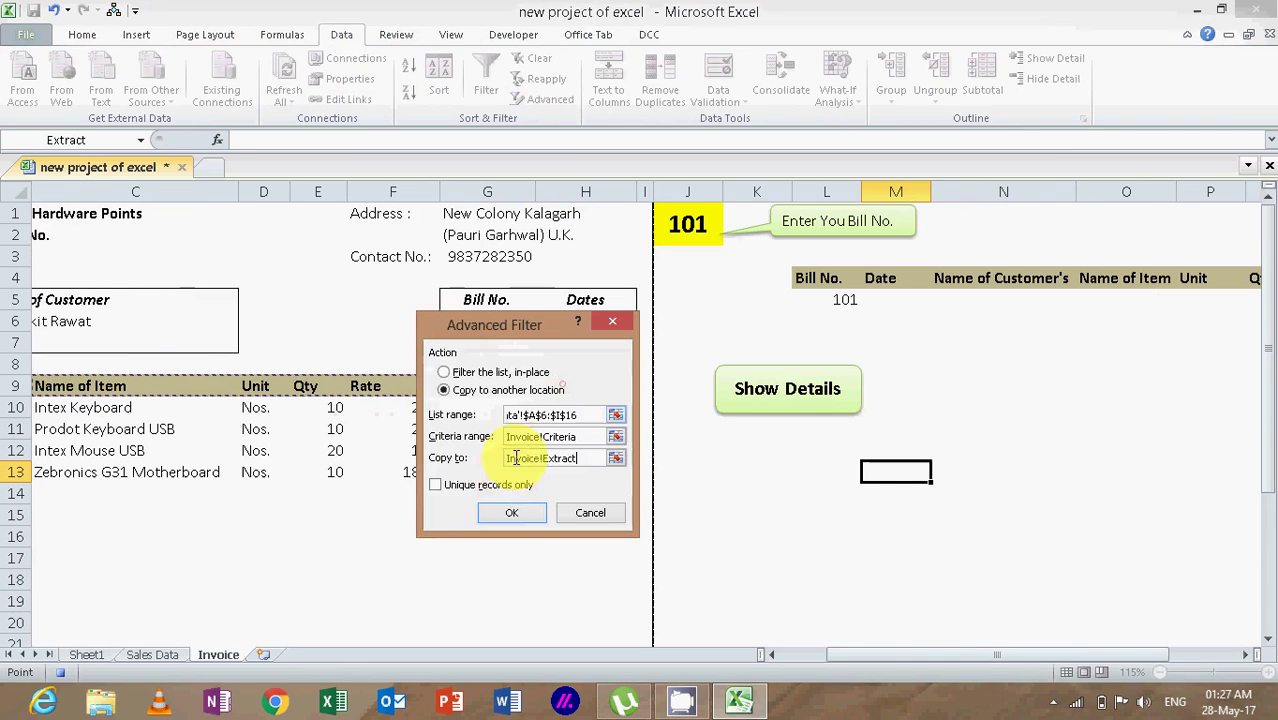
left_click(490, 512)
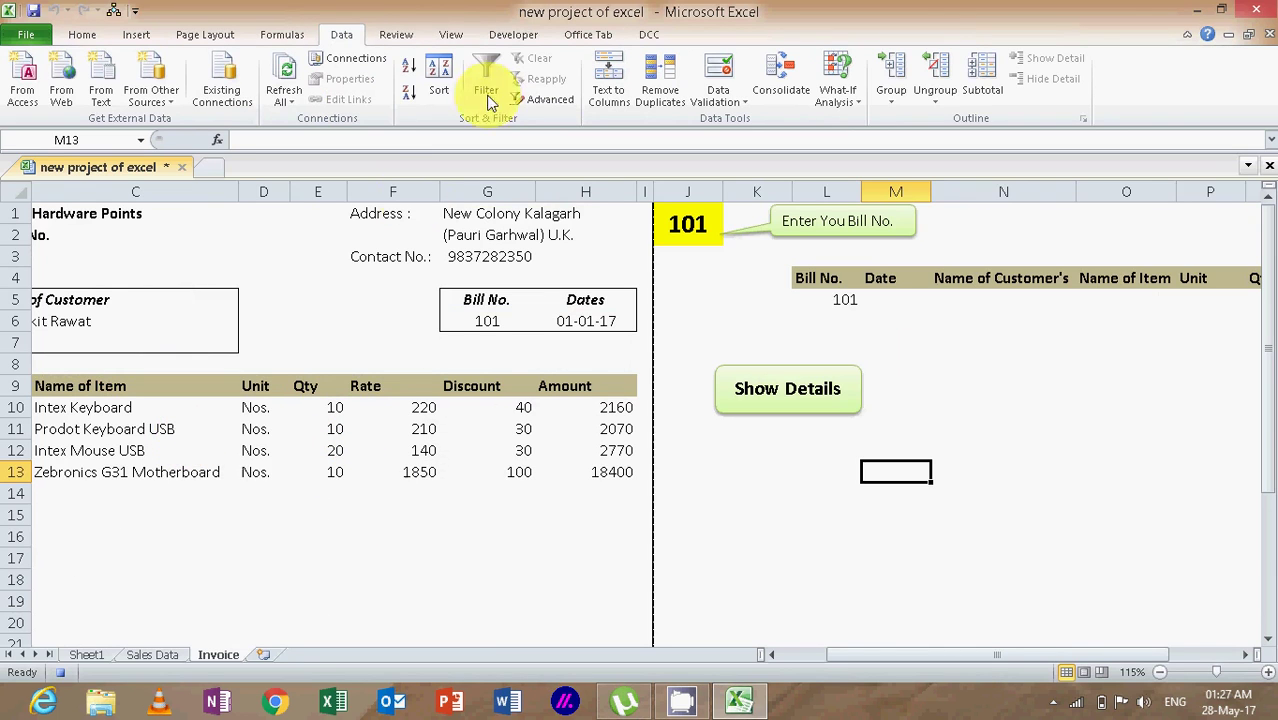
left_click(508, 36)
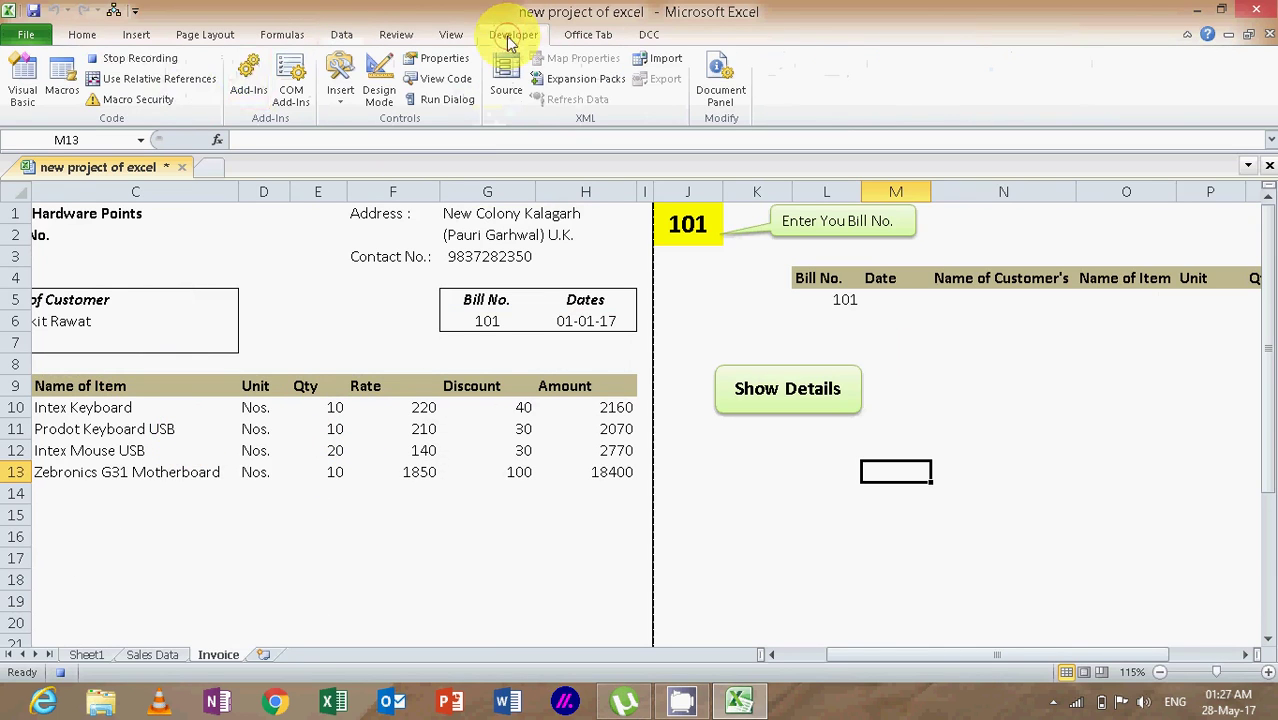
left_click(135, 58)
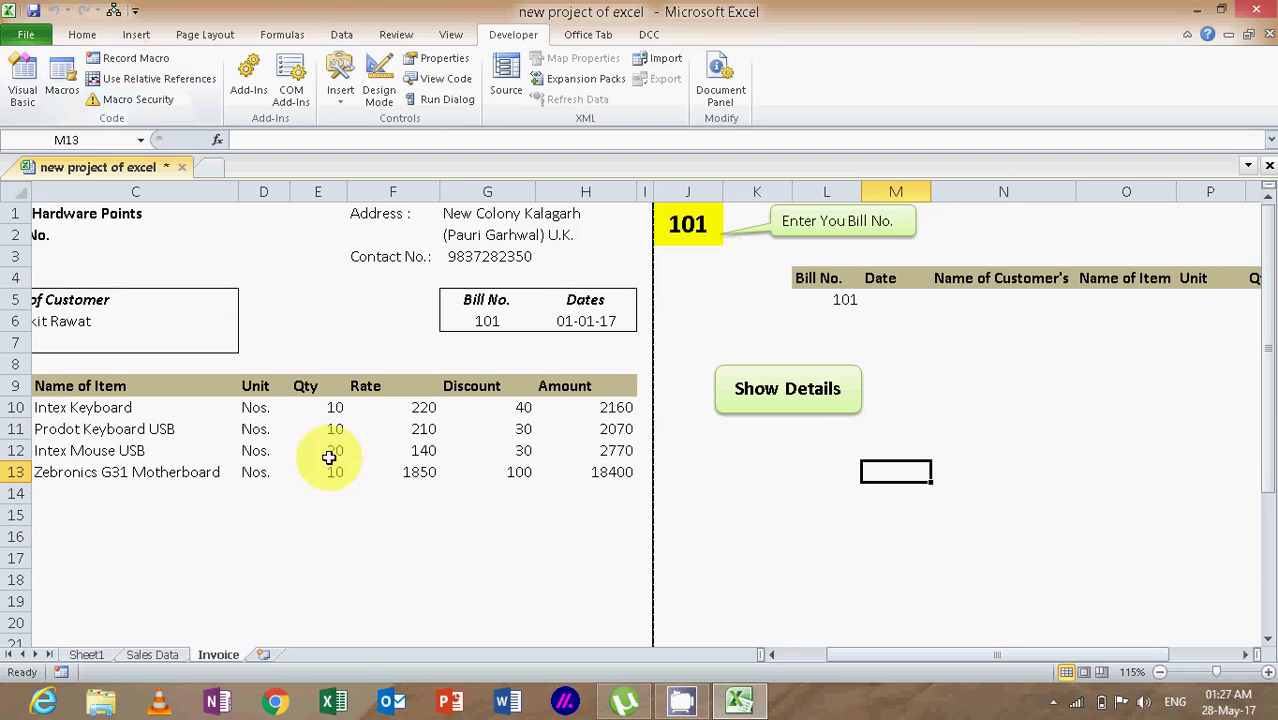
Step: Enter bill number 102 in the yellow bill-number cell J1
left_click_drag(865, 653, 792, 656)
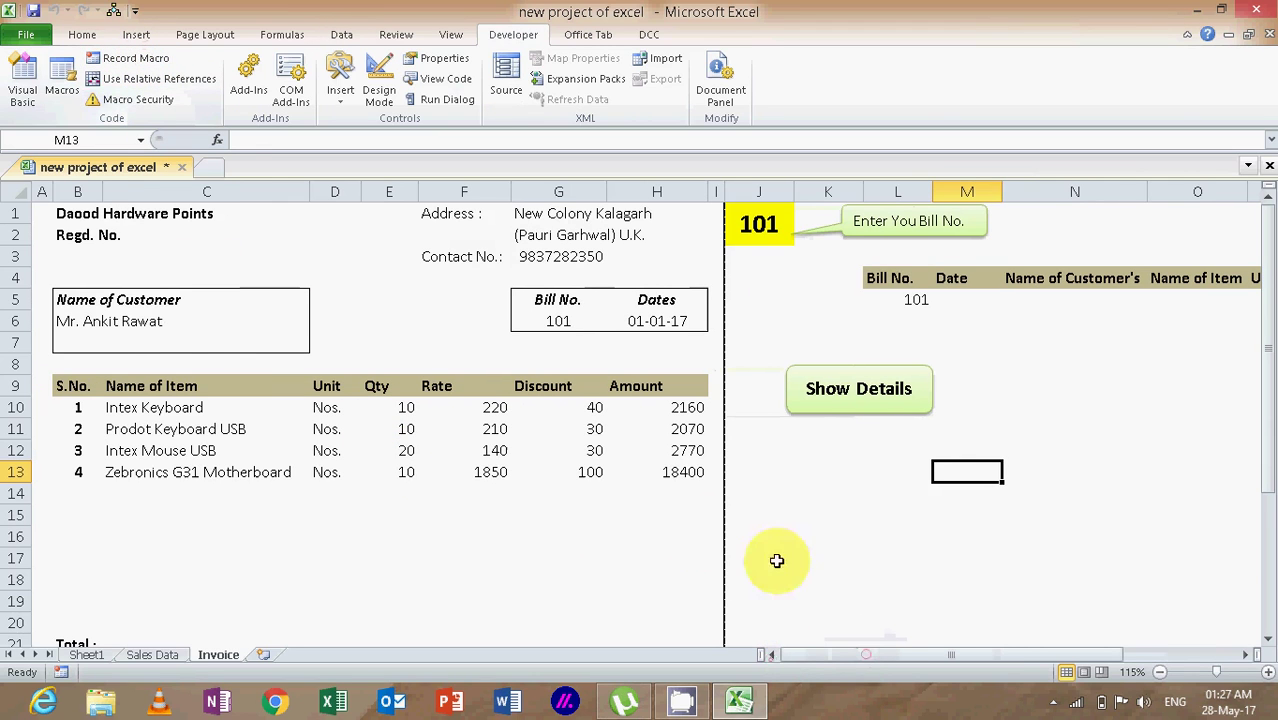
left_click(765, 238)
type("102")
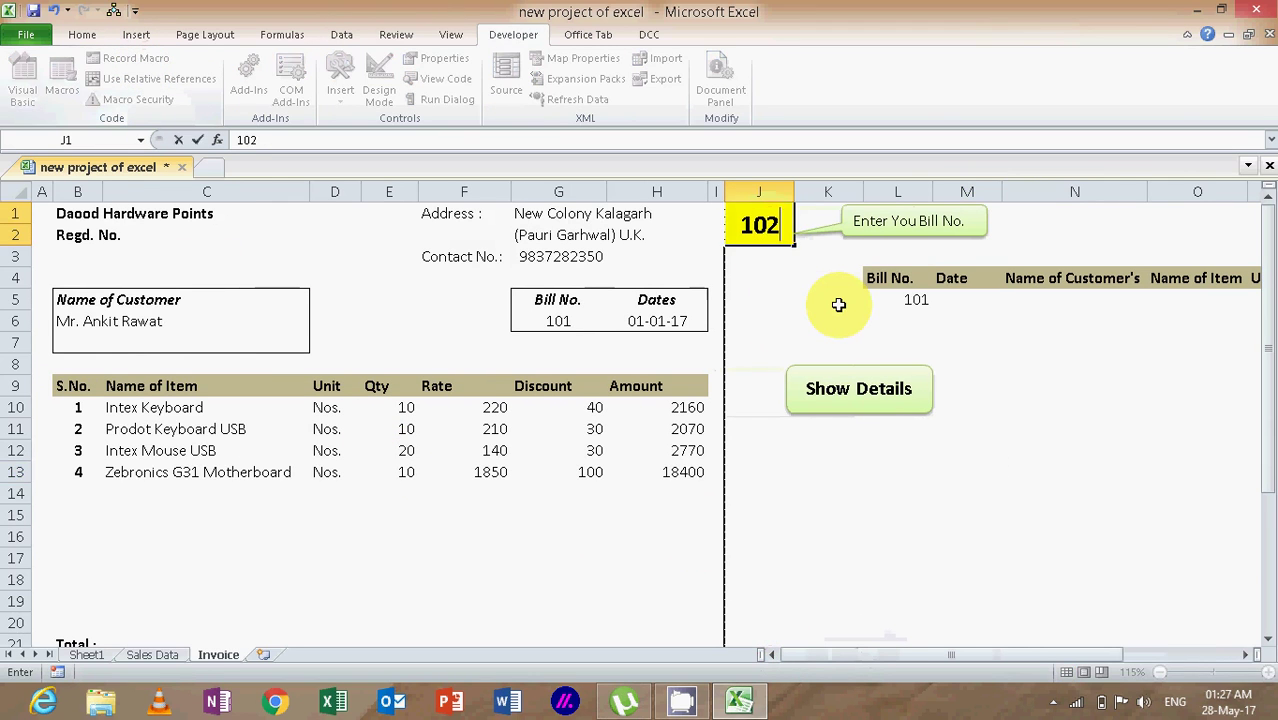
key("Return")
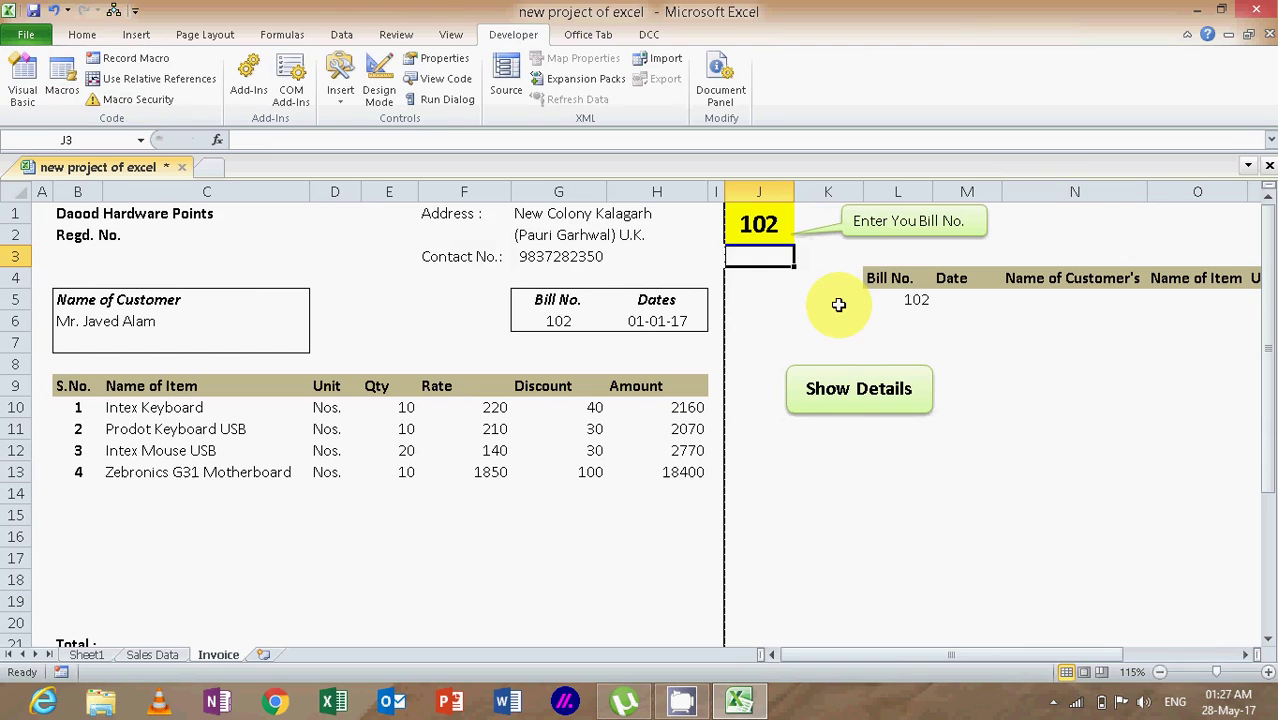
Step: Assign Macro1 to the Show Details rounded rectangle and run it for bill 102
left_click(836, 395, "ctrl")
right_click(840, 412)
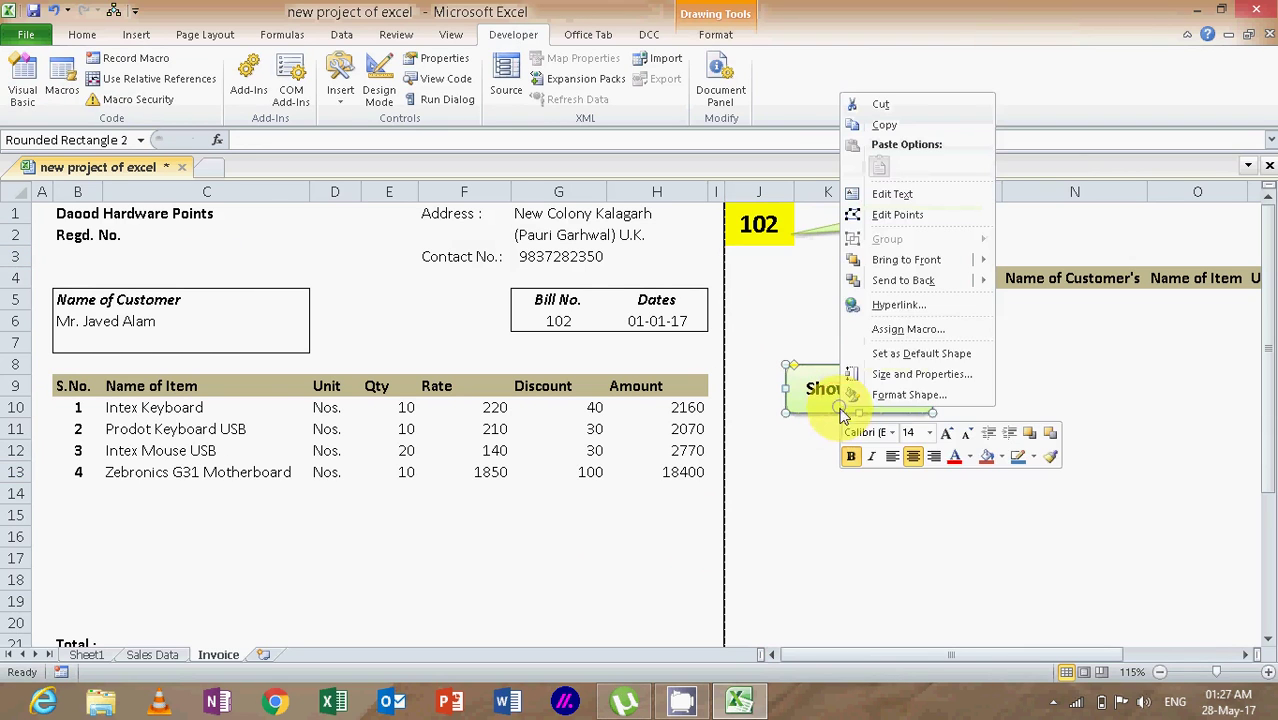
left_click(903, 341)
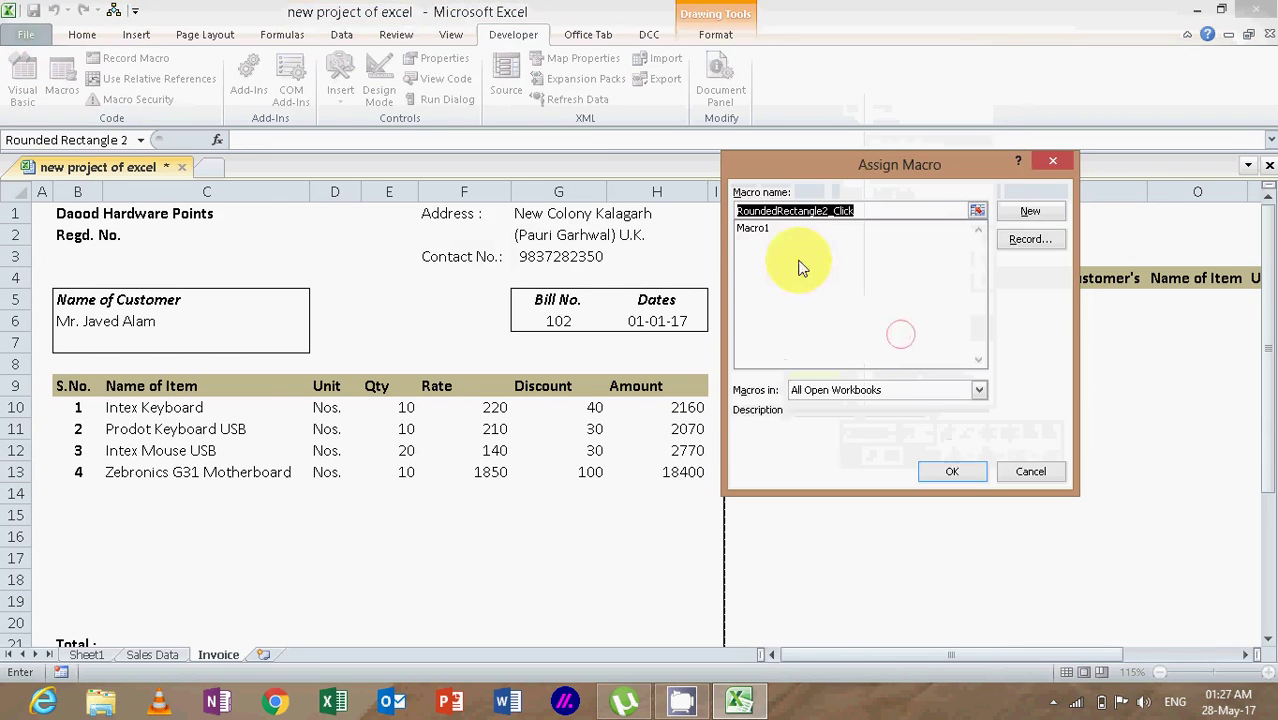
left_click(754, 228)
left_click(948, 470)
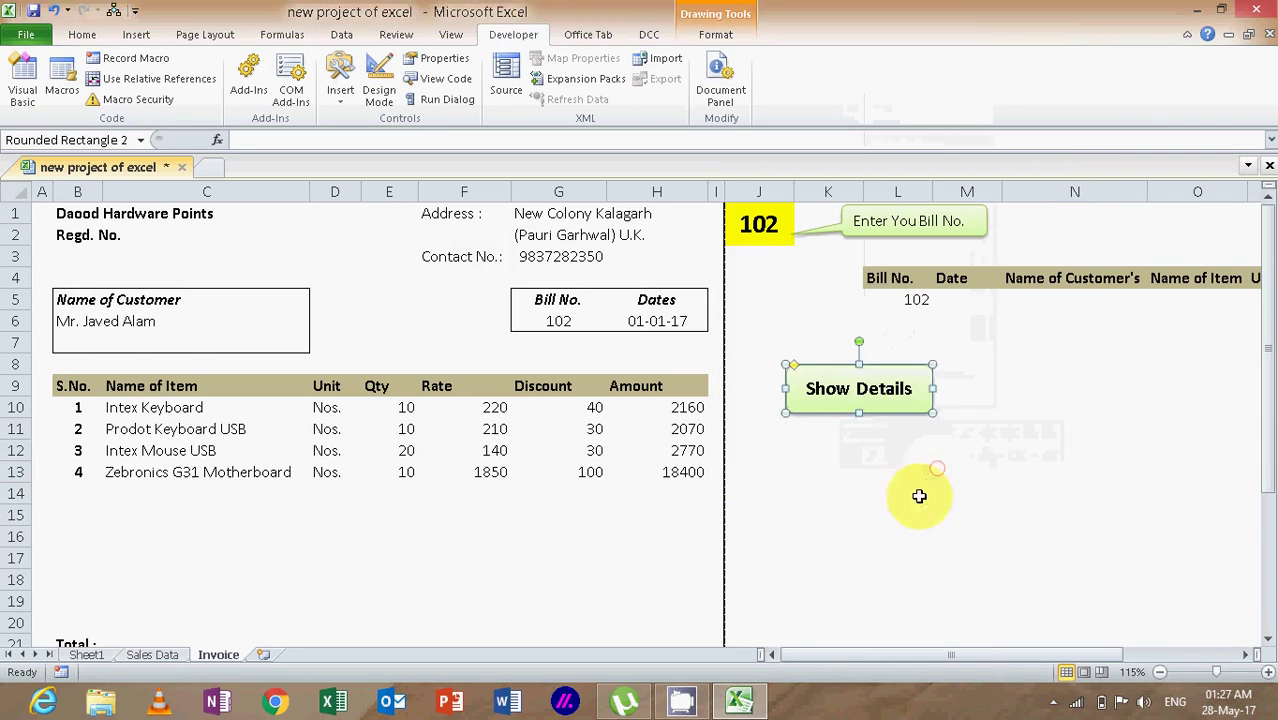
left_click(897, 514)
left_click(866, 400)
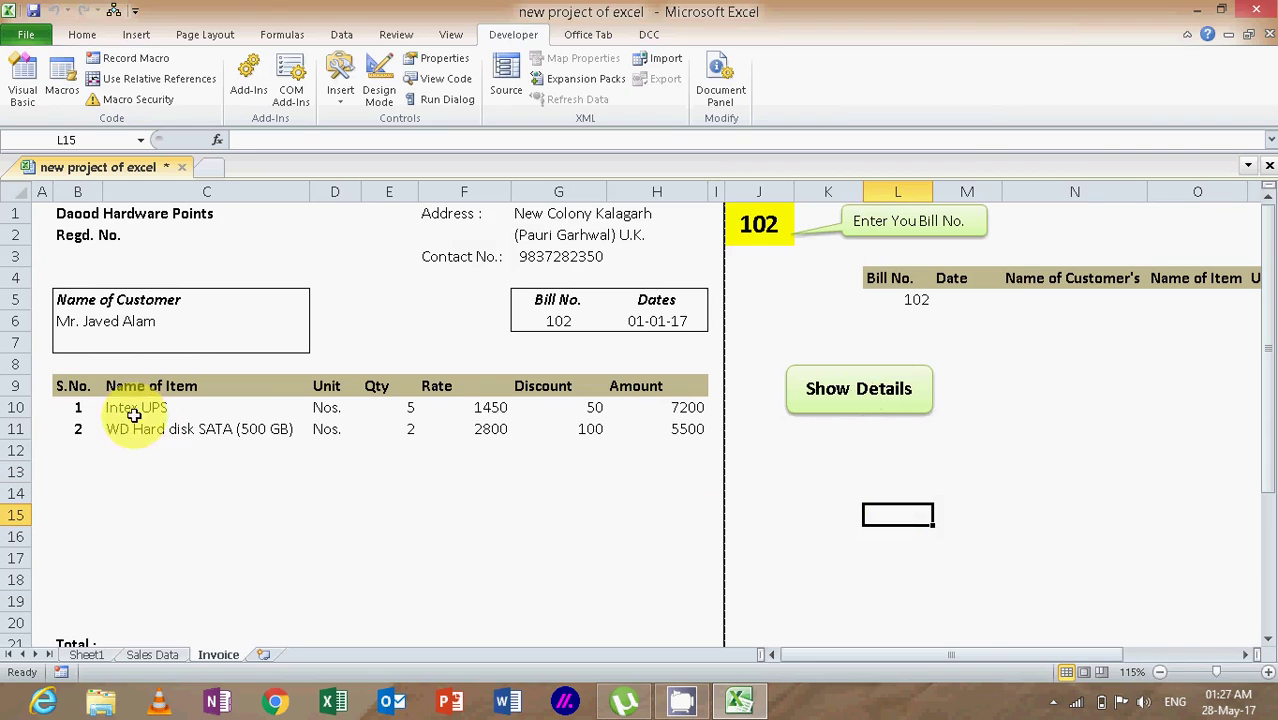
Step: Change the bill number in J1 to 101 and refresh the invoice items with Show Details
left_click(758, 223)
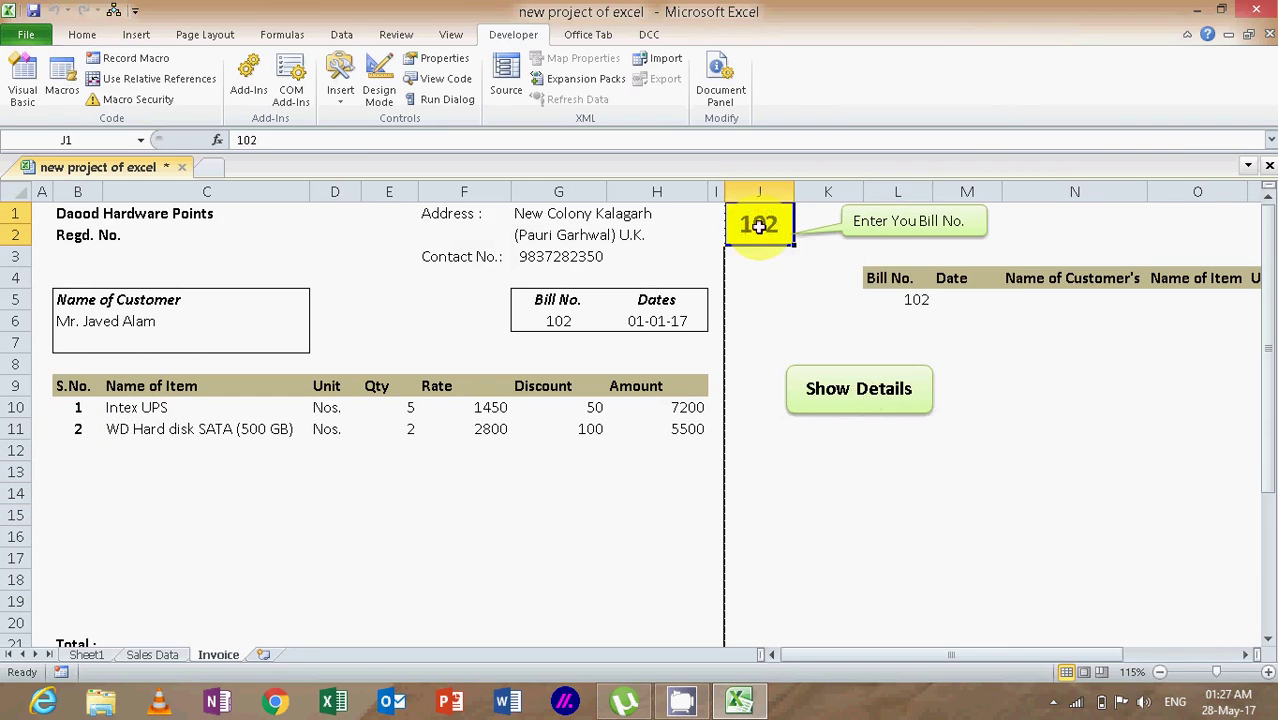
type("101")
key("Return")
left_click(850, 511)
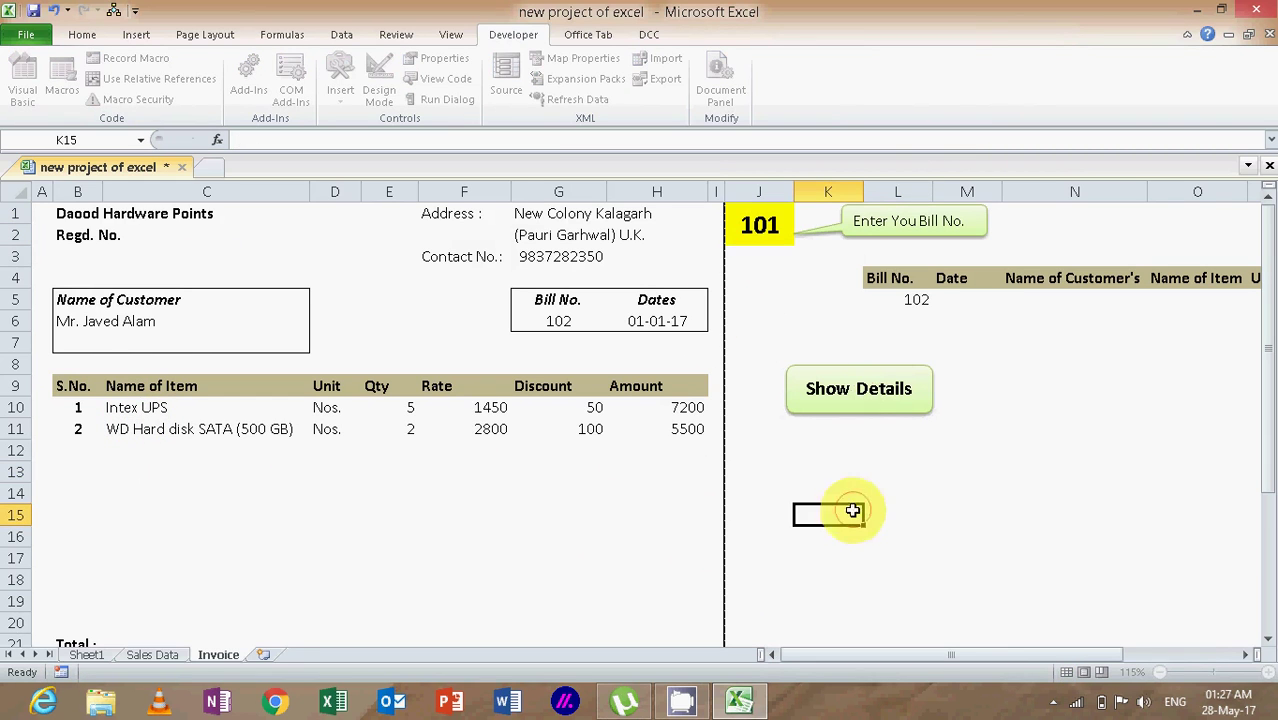
left_click(856, 394)
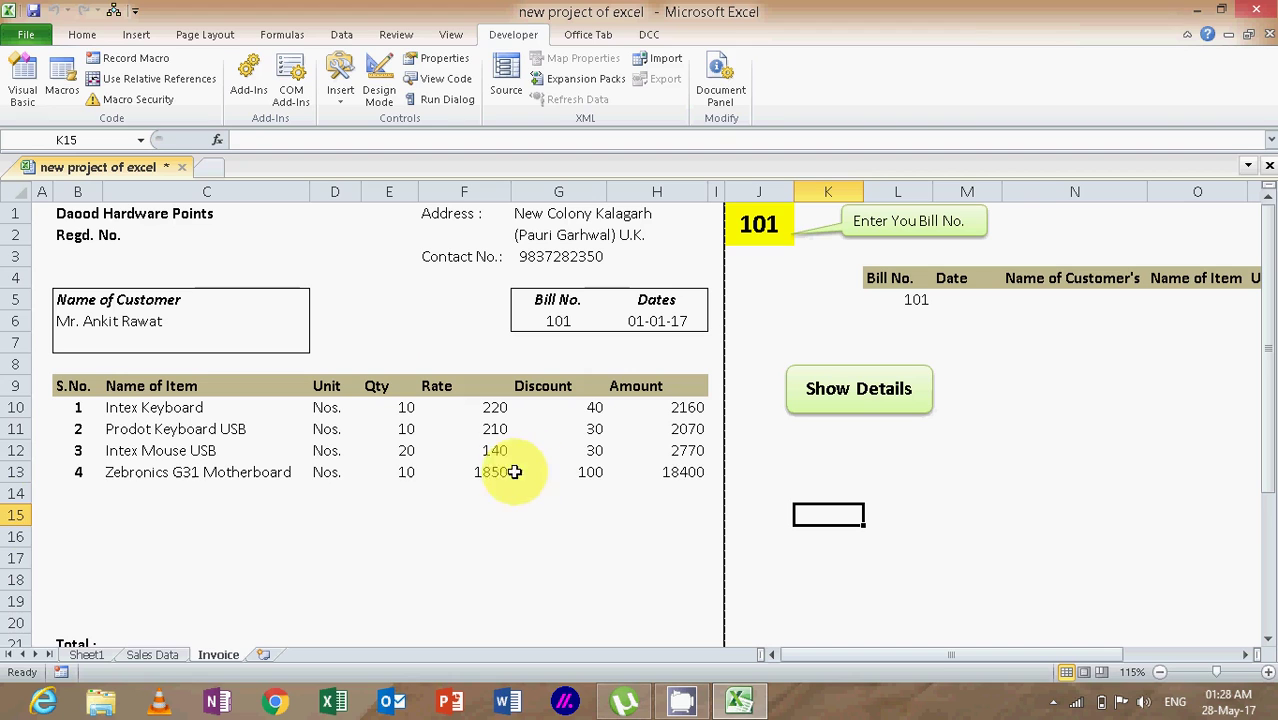
Step: Change the bill number in J1 to 103 and refresh the invoice items with Show Details
left_click(760, 232)
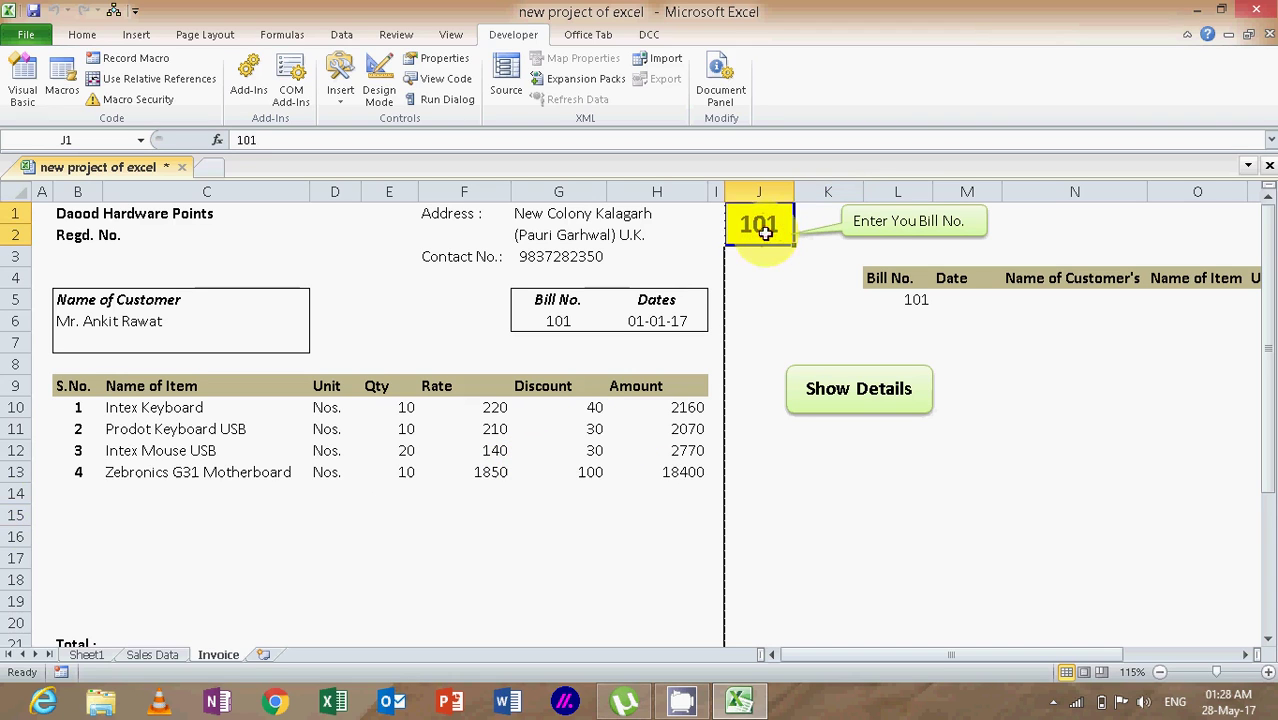
type("103")
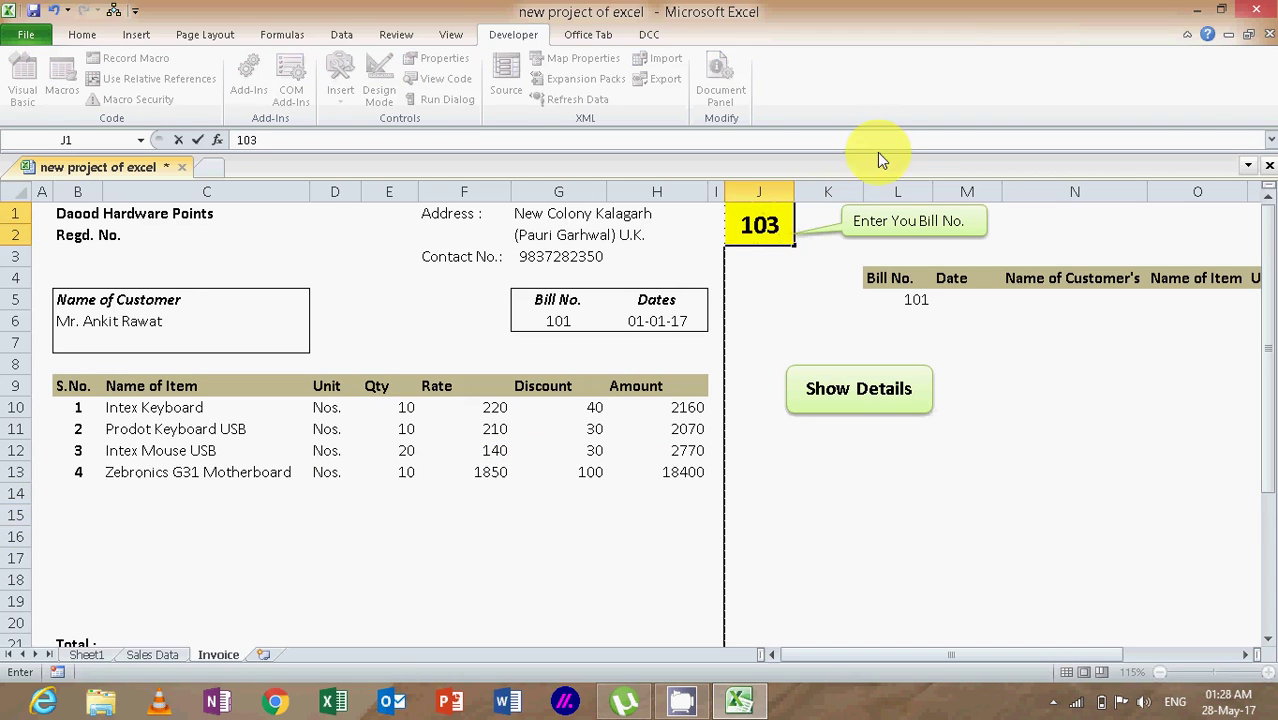
key("Return")
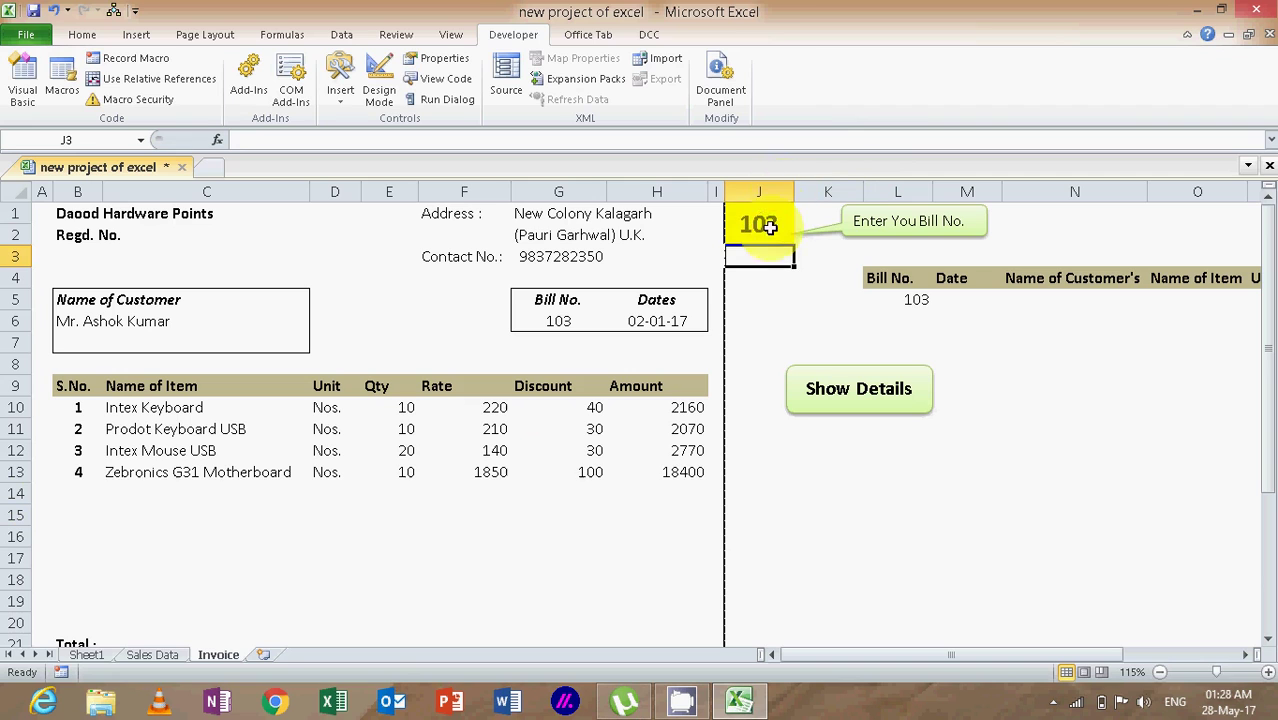
left_click(758, 224)
left_click(903, 298)
left_click(756, 223)
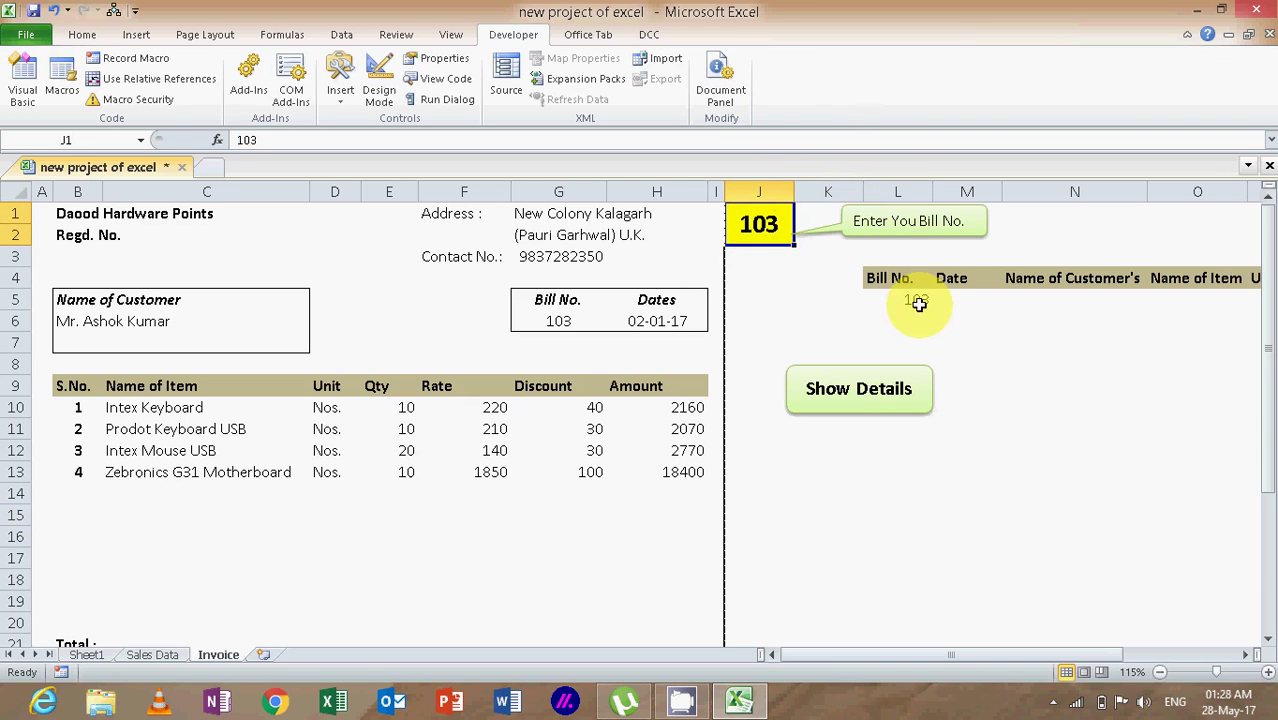
left_click(893, 392)
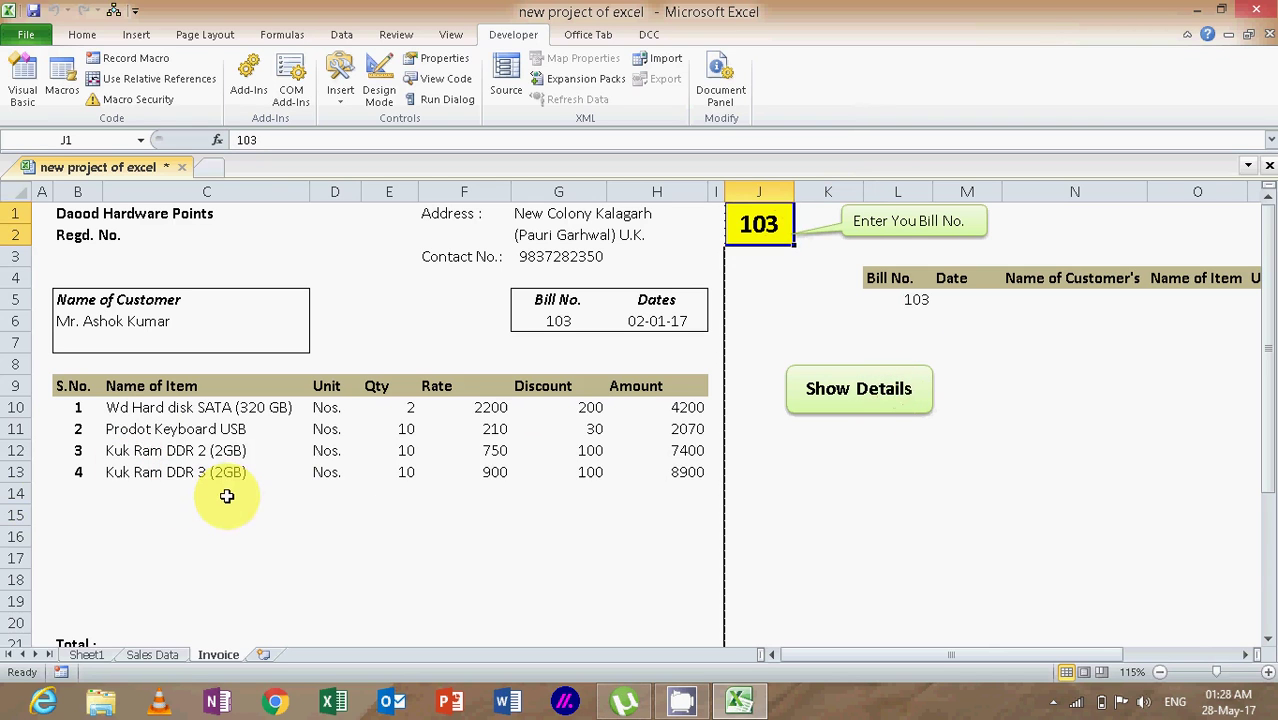
Step: Try adding bill number 104 in cell A17 of the Sales Data sheet
left_click(152, 654)
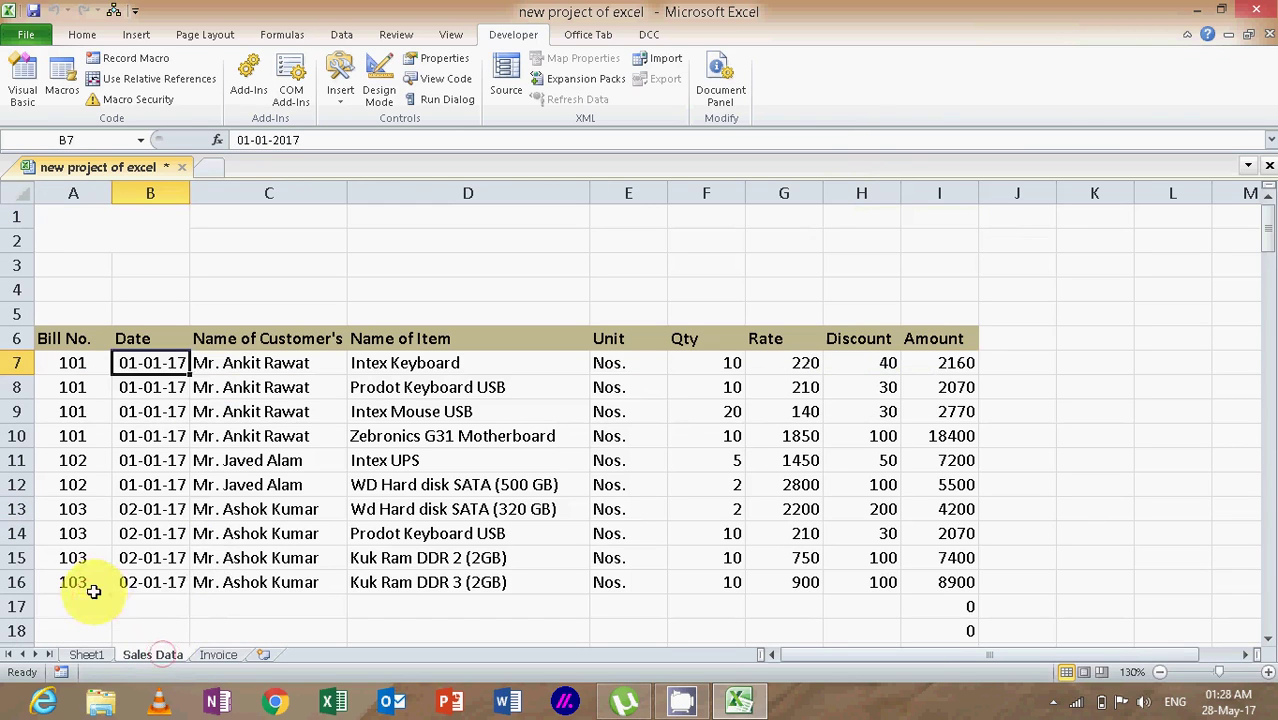
left_click(91, 599)
type("104")
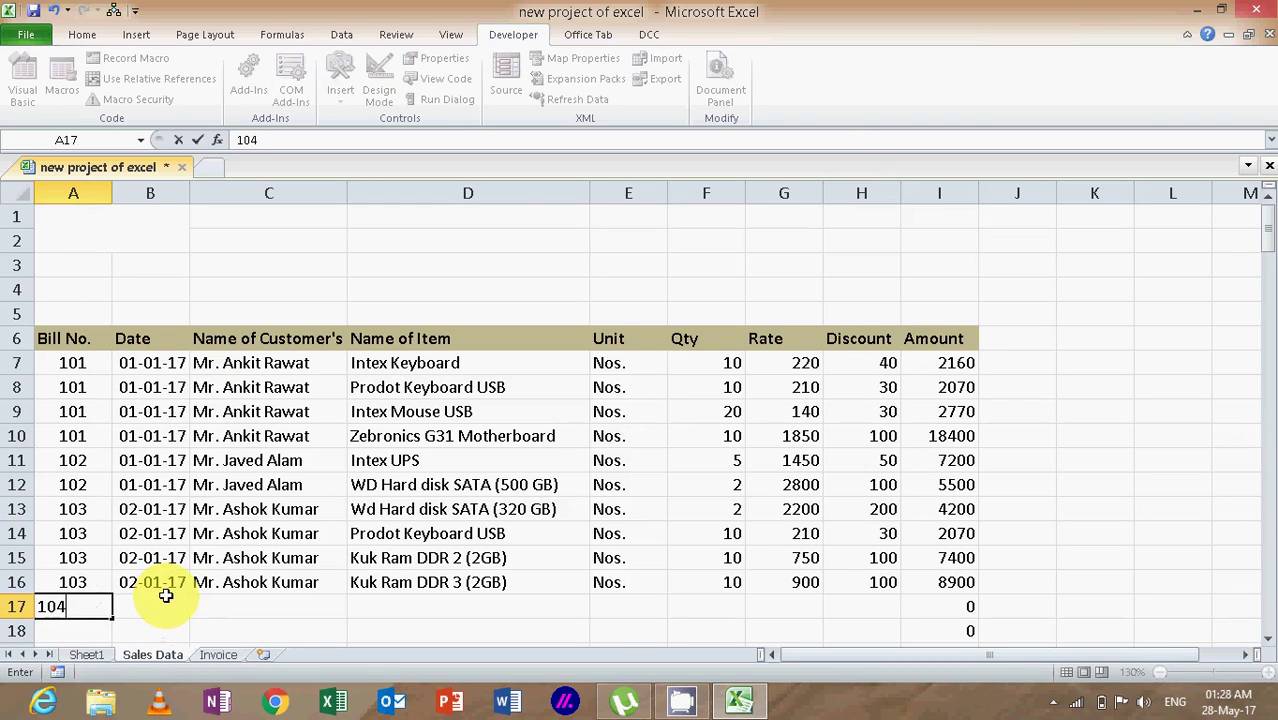
left_click(170, 598)
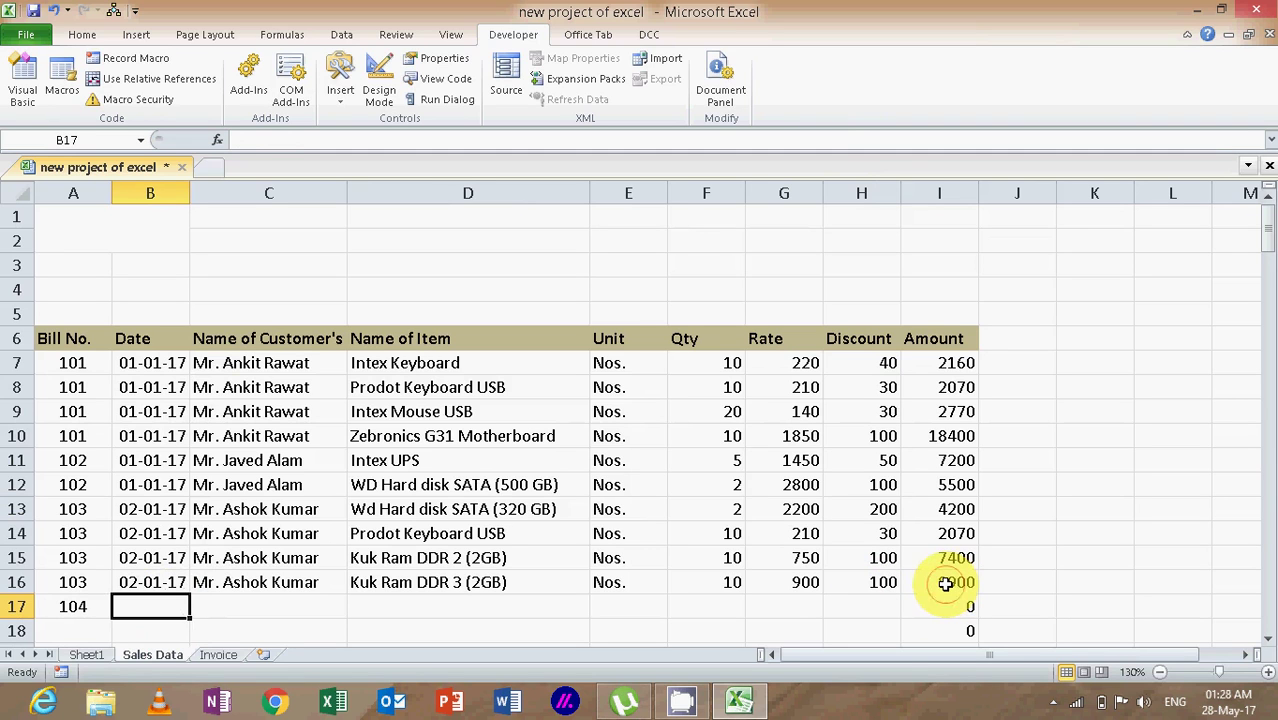
left_click_drag(950, 584, 77, 337)
left_click(95, 605)
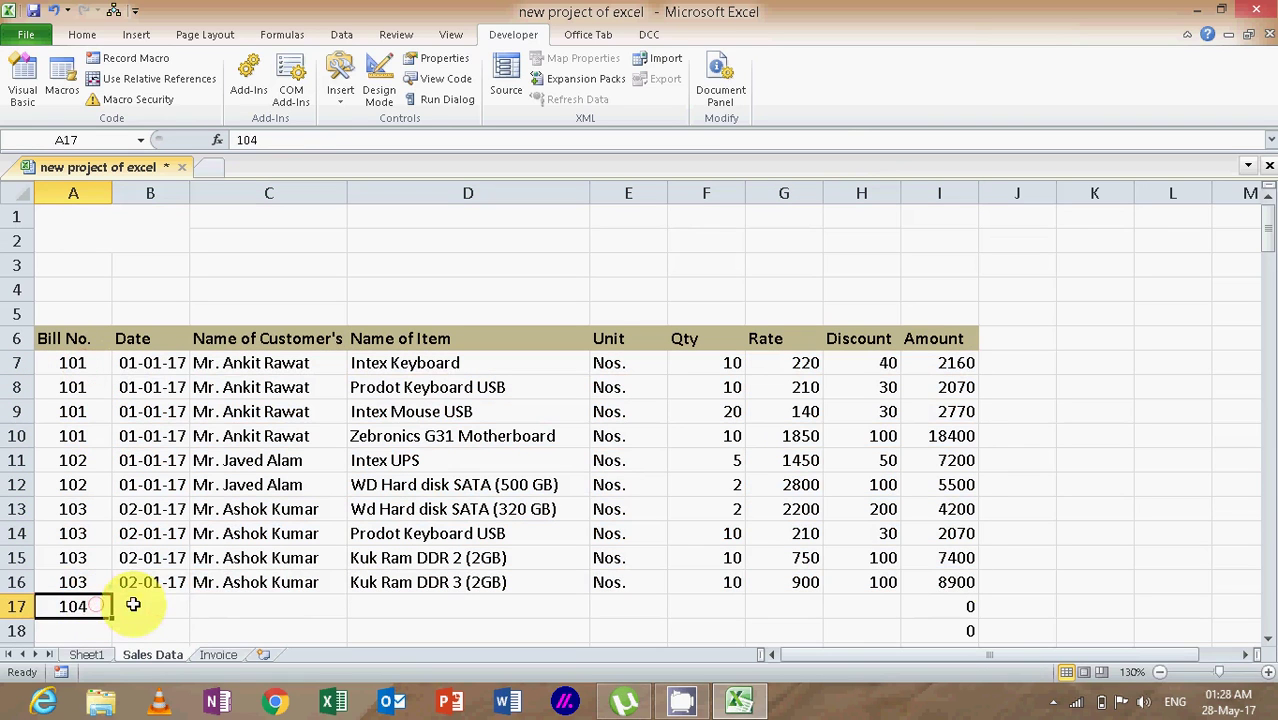
left_click(128, 604)
left_click(88, 605)
Step: Set the bill number in A16 of the Sales Data sheet to 104 and clear cell A17
left_click(80, 584)
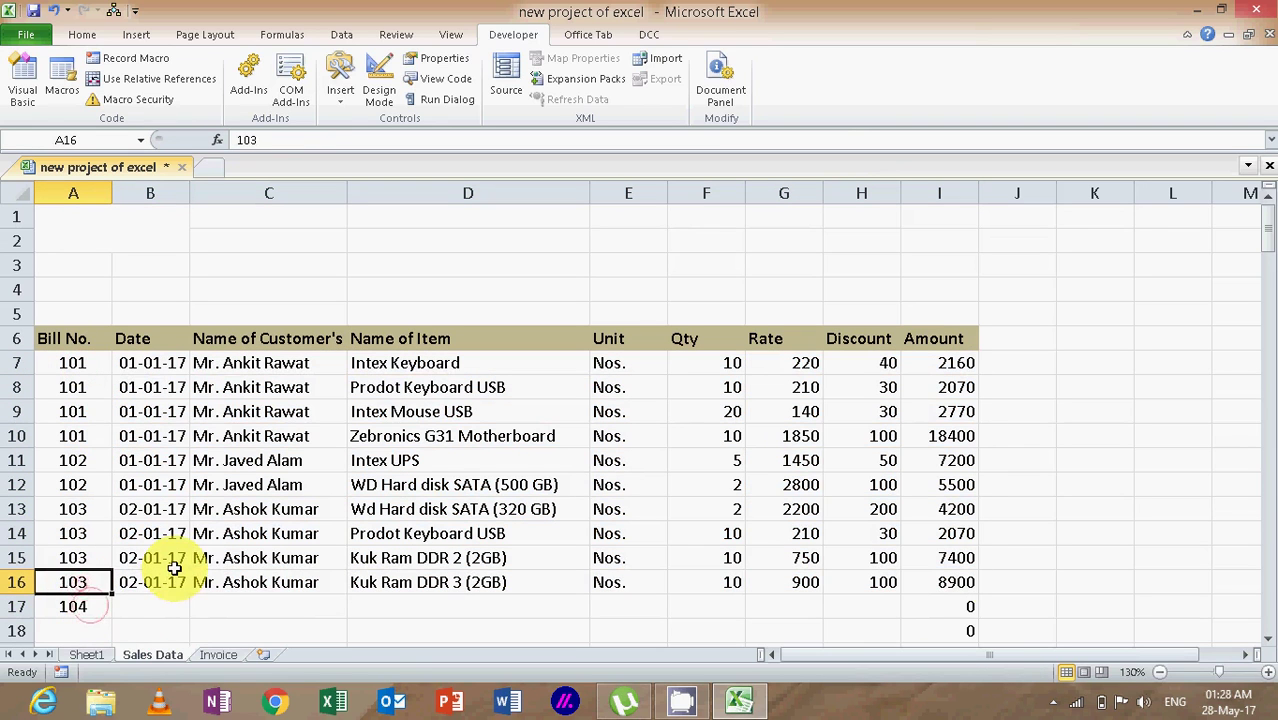
type("104")
key("Tab")
key("Tab")
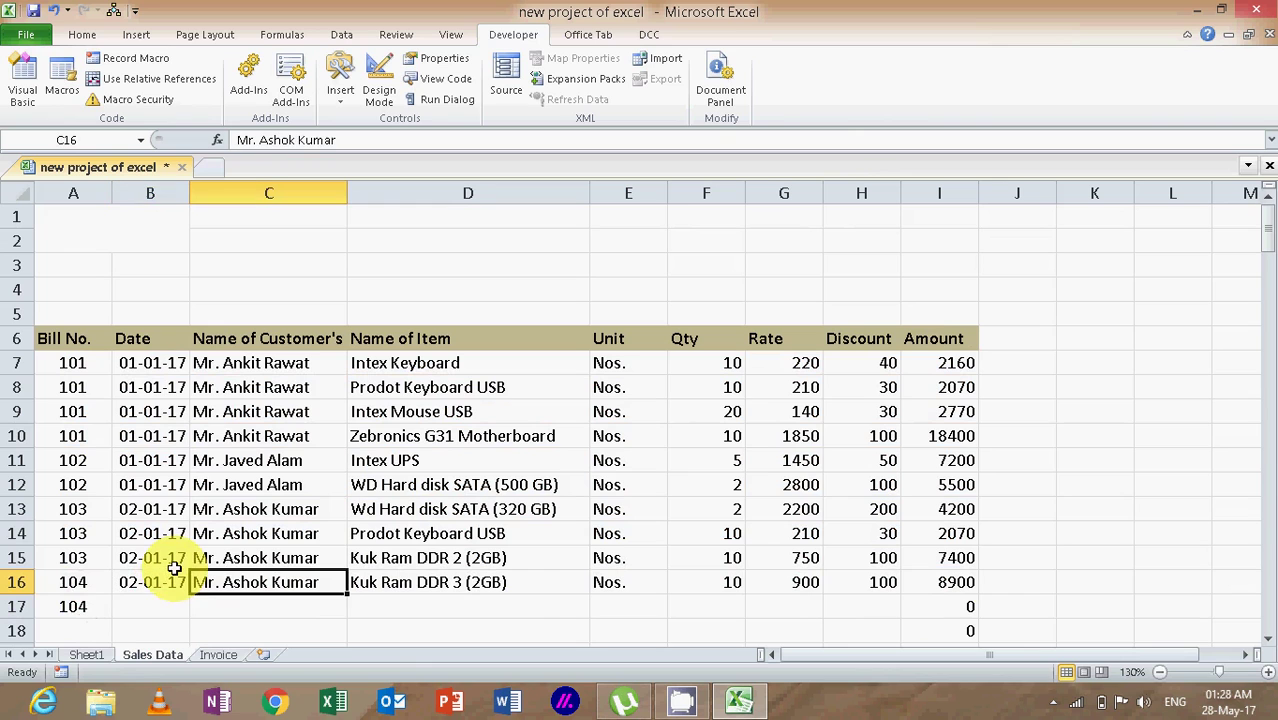
left_click(62, 607)
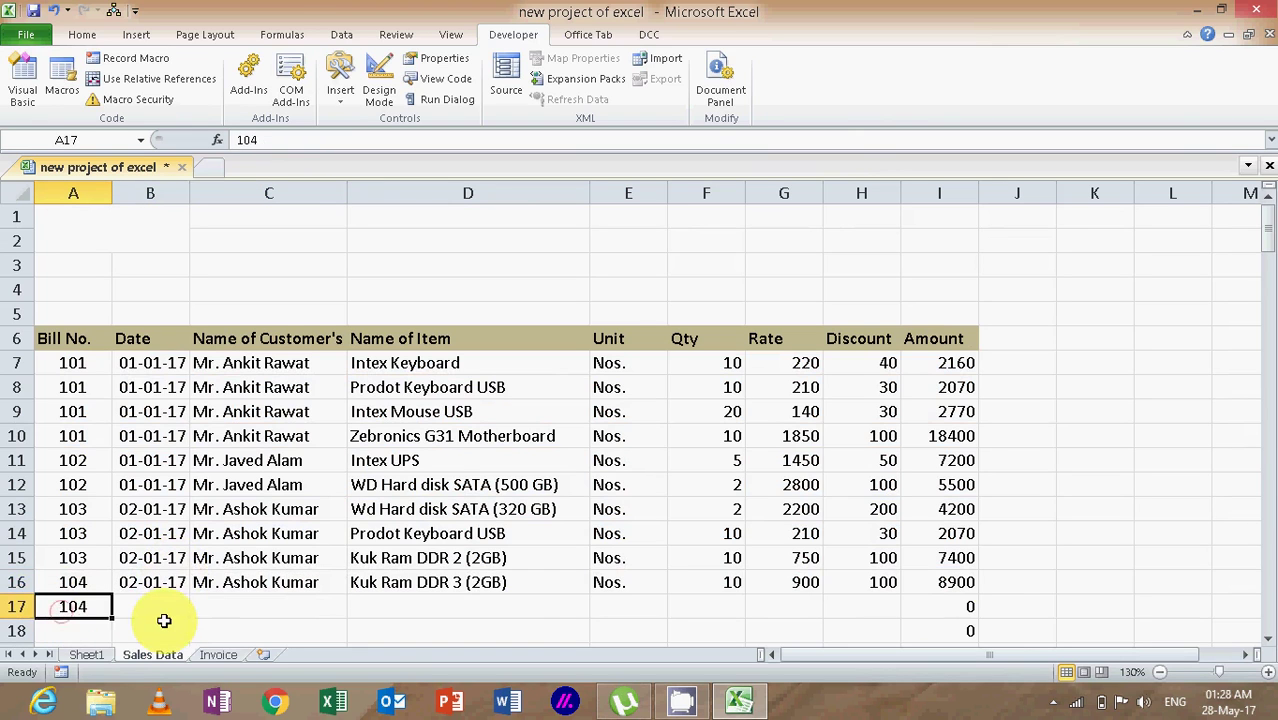
key("Delete")
scroll(164, 621, "down", 2)
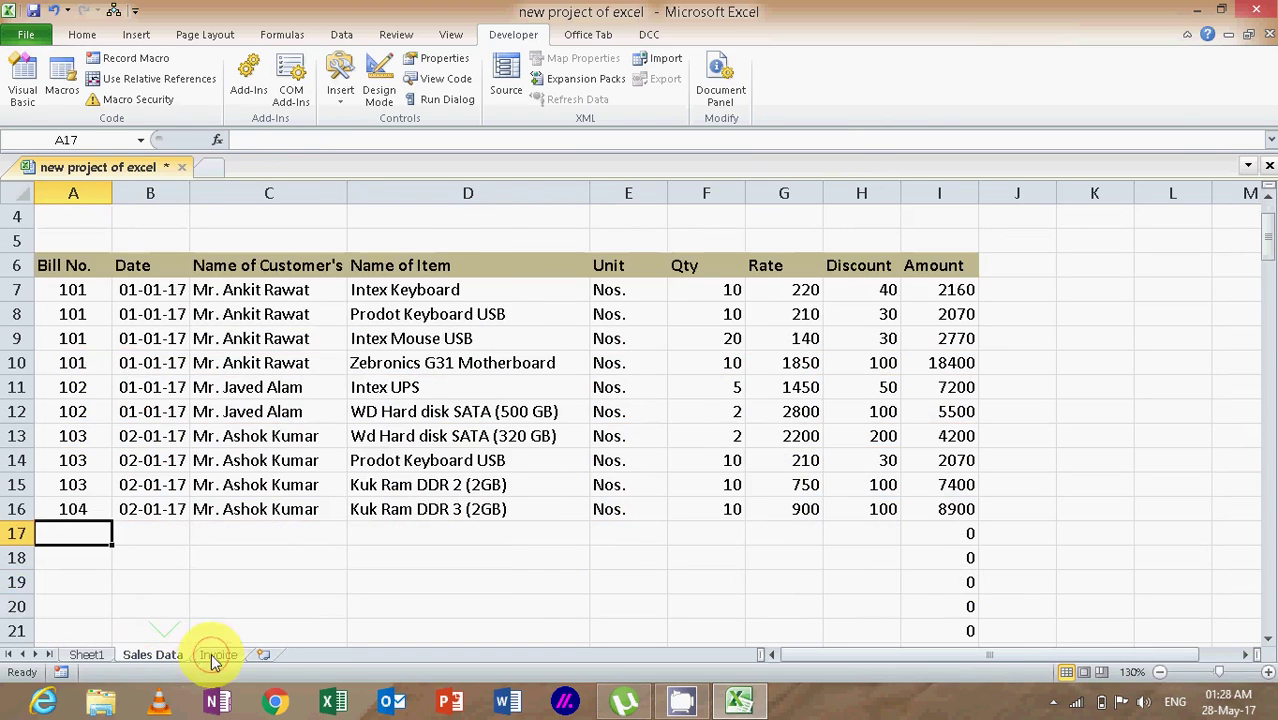
Step: Enter bill number 104 in J1 of the Invoice sheet and refresh the items with Show Details
left_click(212, 655)
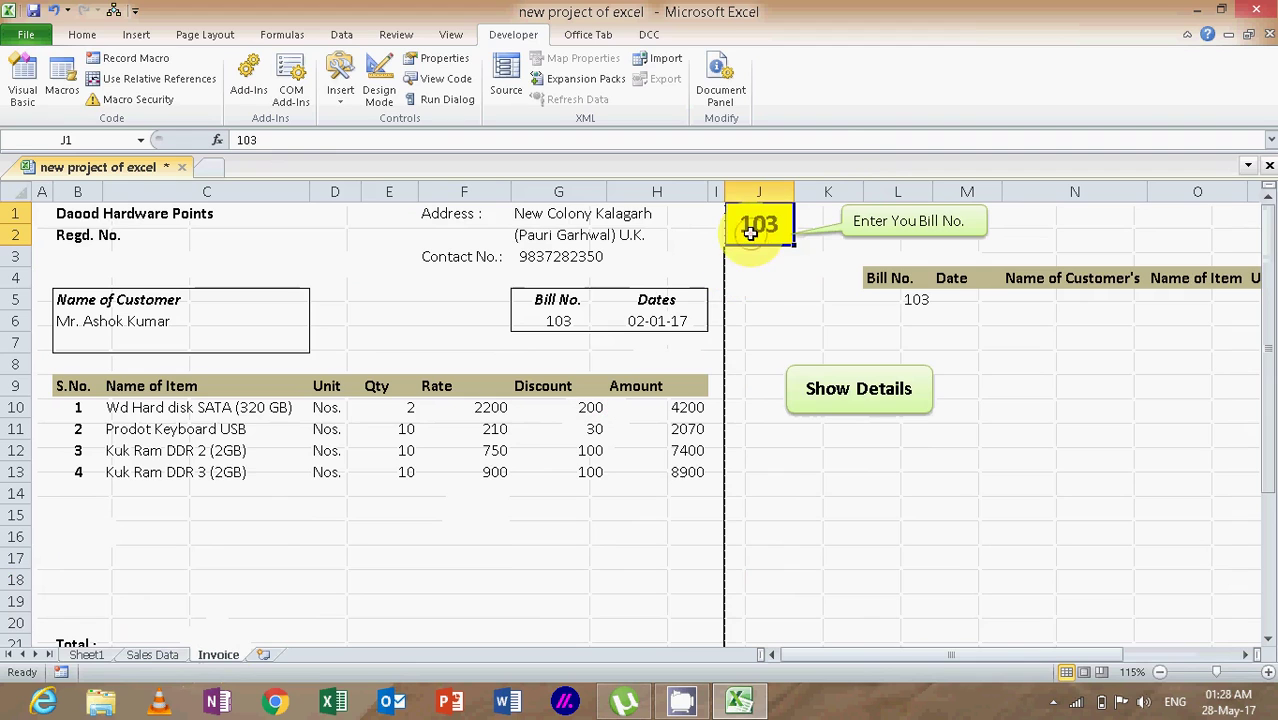
type("104")
key("Return")
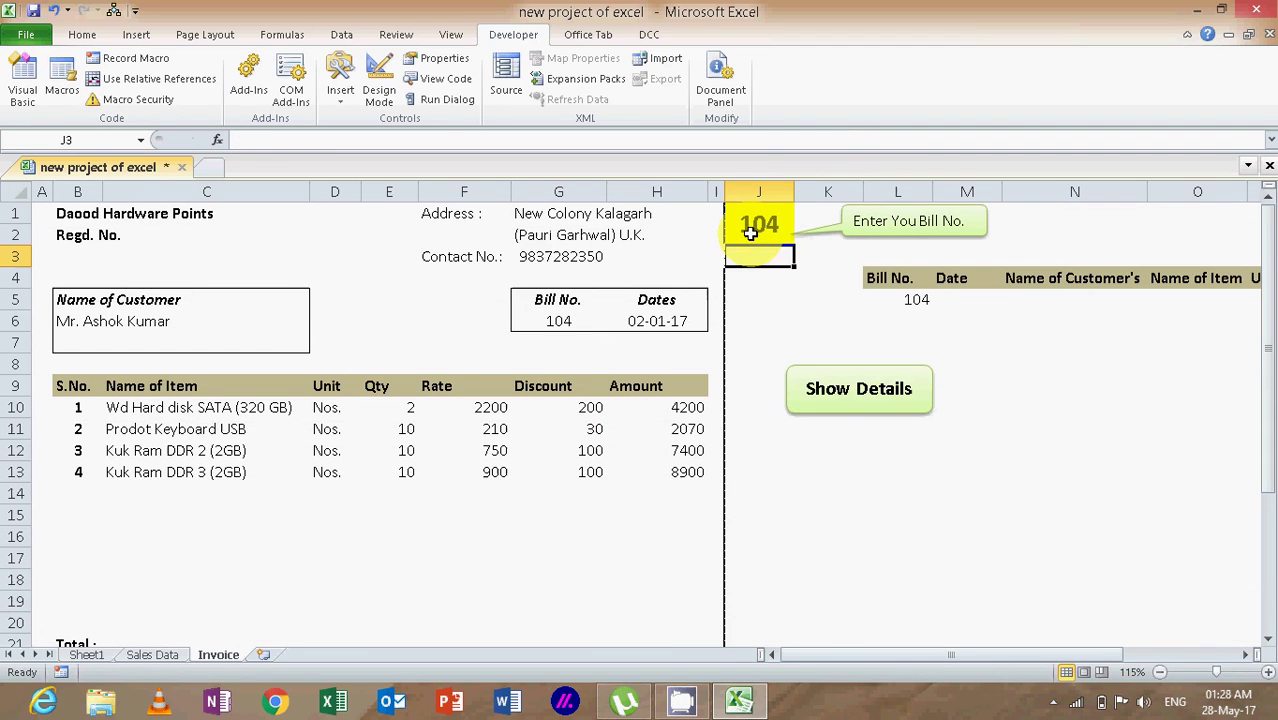
left_click(834, 402)
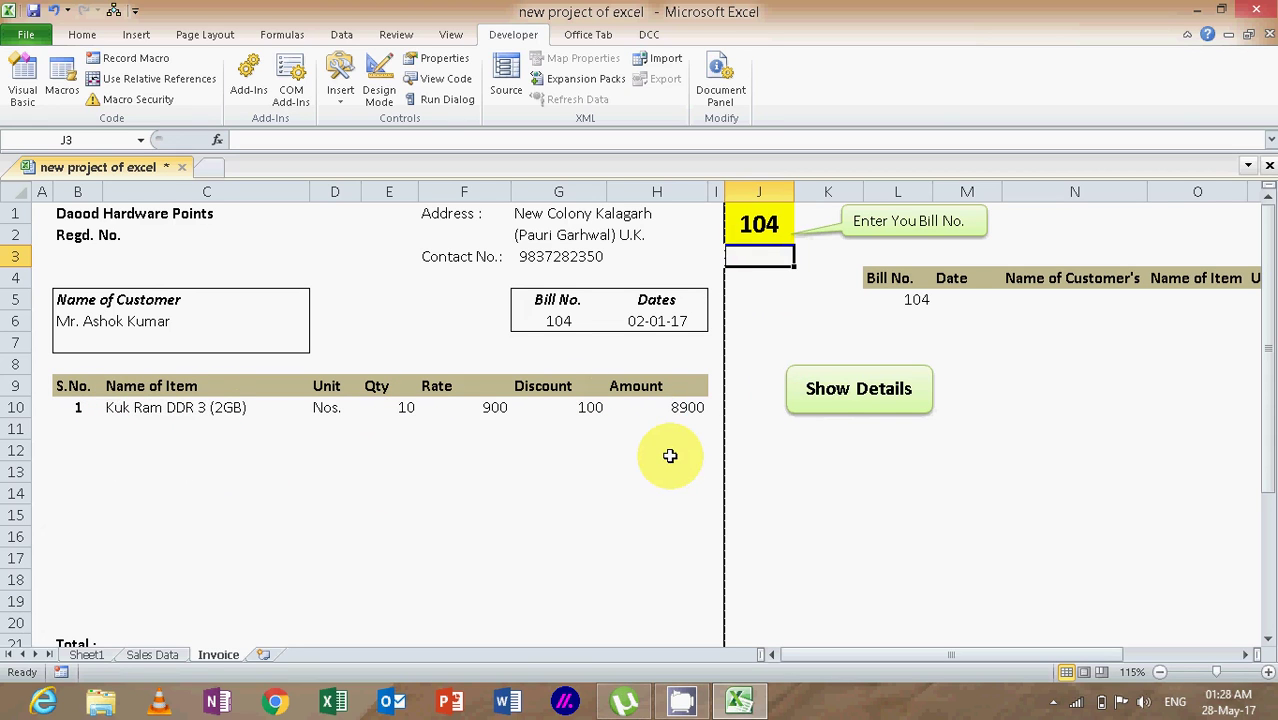
scroll(670, 456, "down", 2)
scroll(670, 456, "up", 2)
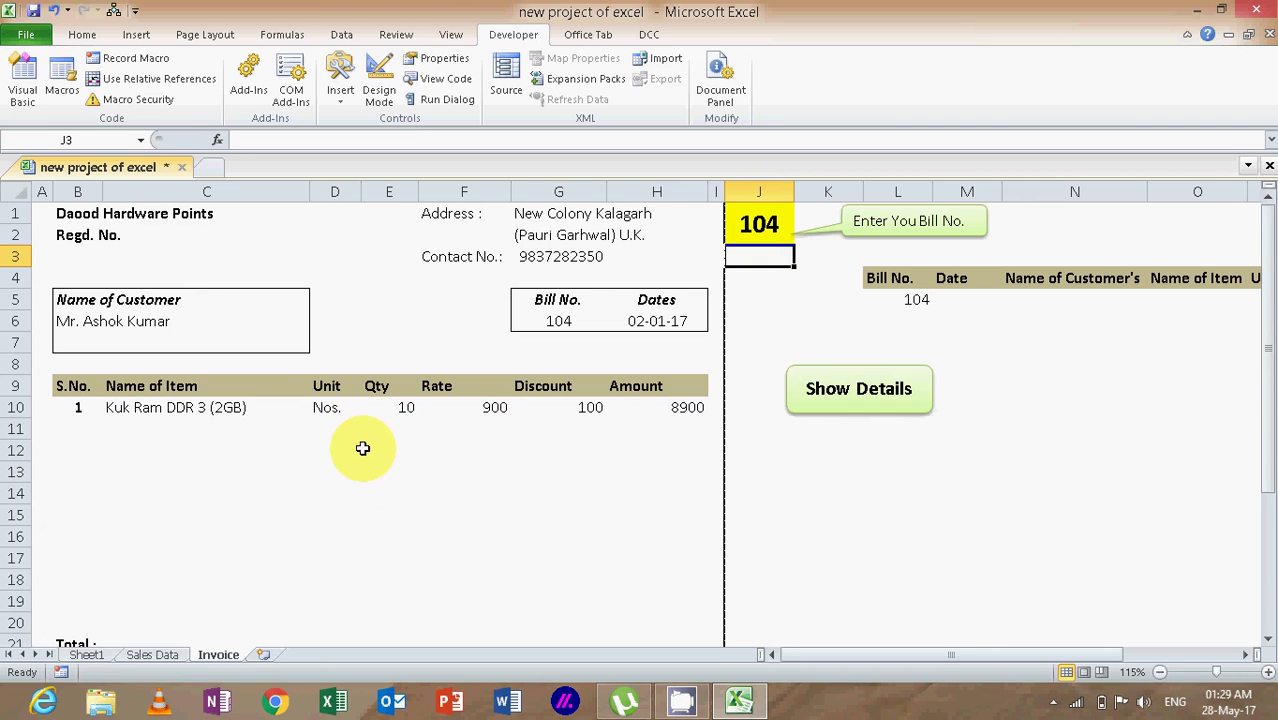
left_click(174, 655)
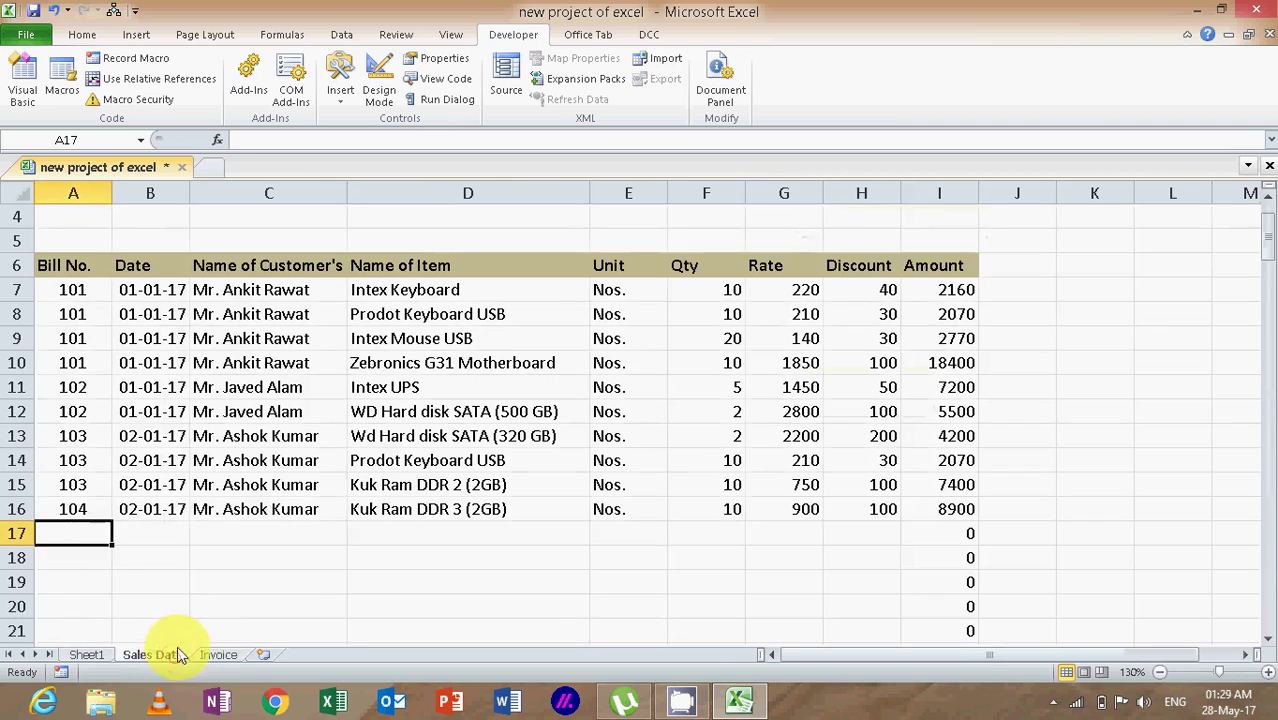
left_click(218, 654)
left_click(163, 654)
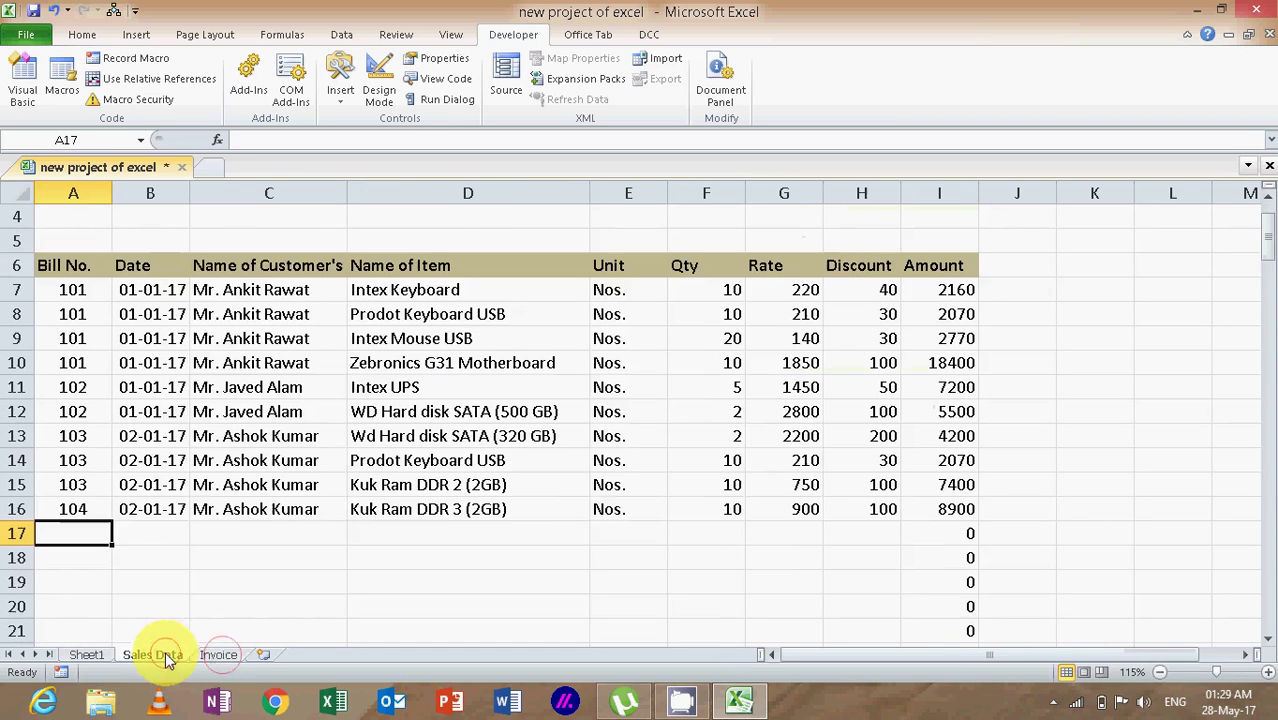
left_click(230, 651)
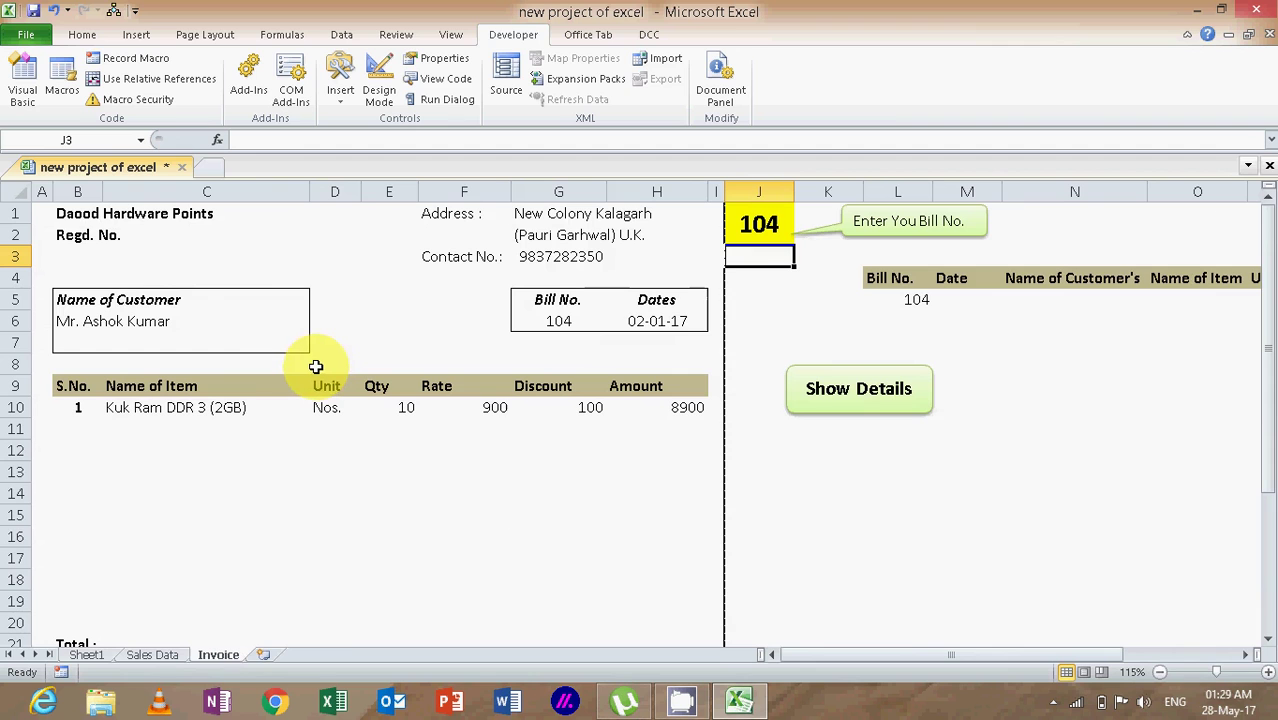
Step: Step into Macro1 and extend its Sales Data filter range to A6:I100 in the code
left_click(61, 88)
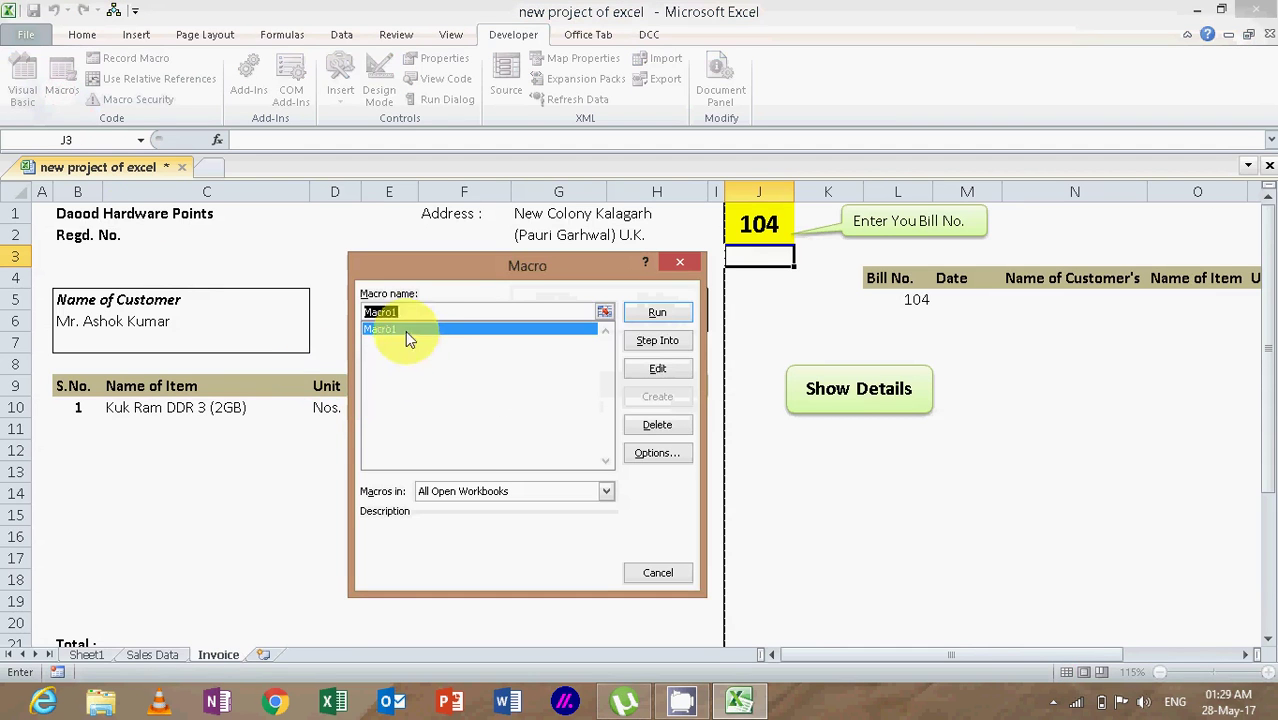
left_click(652, 341)
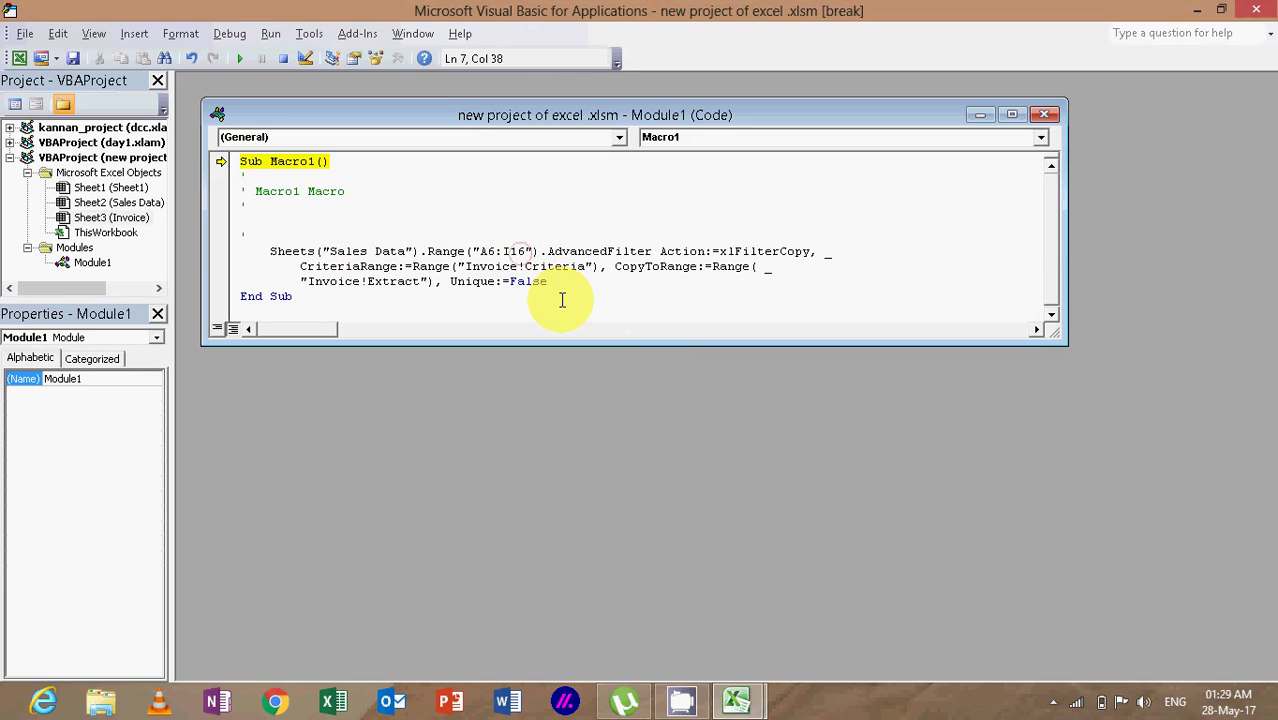
key("BackSpace")
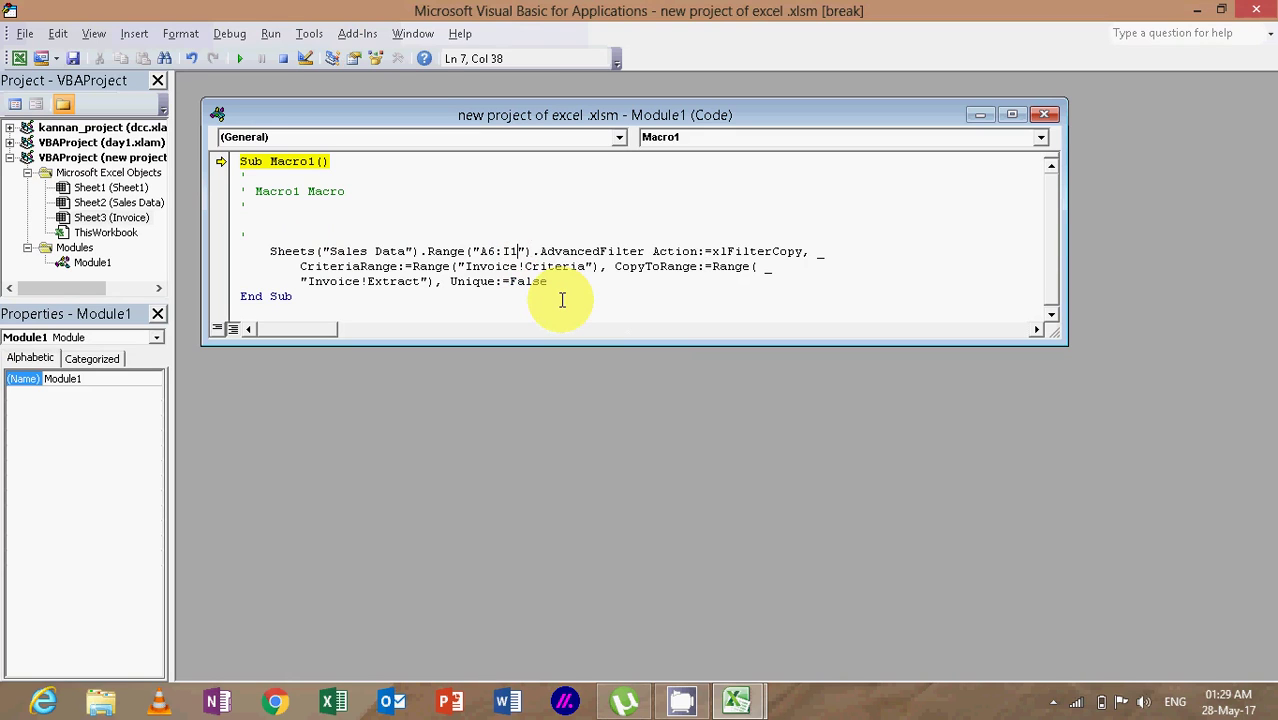
type("00")
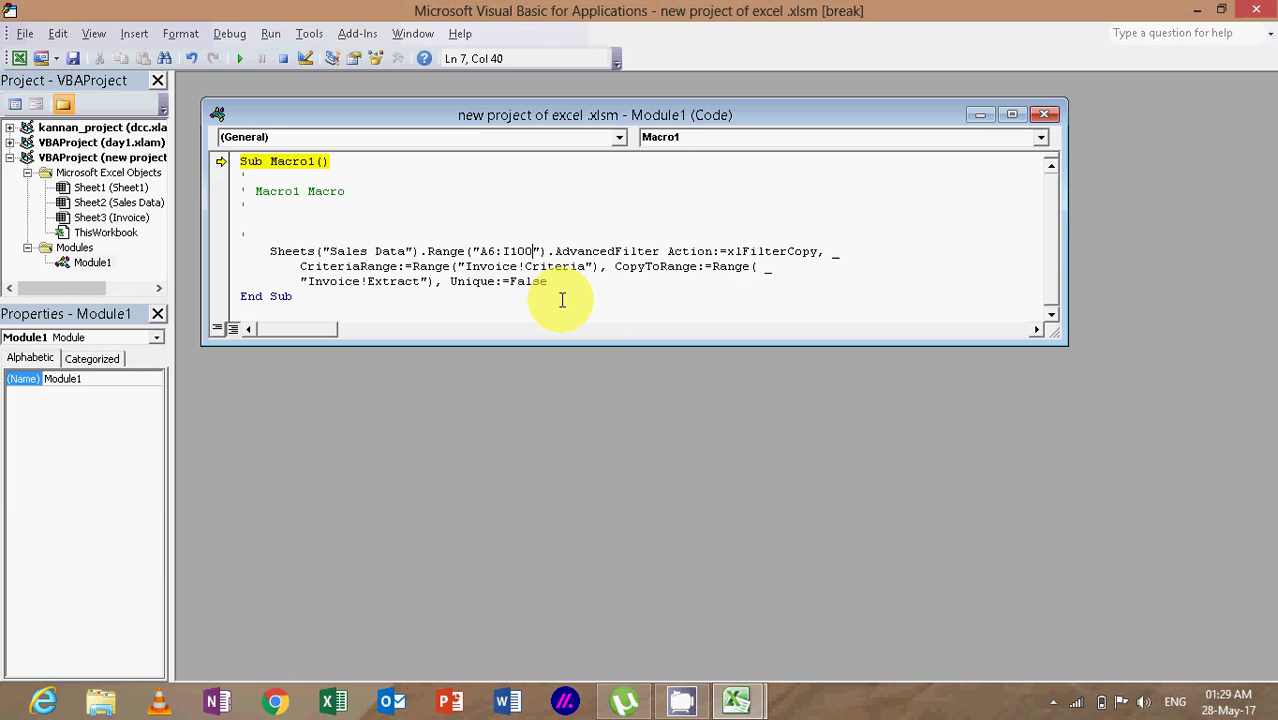
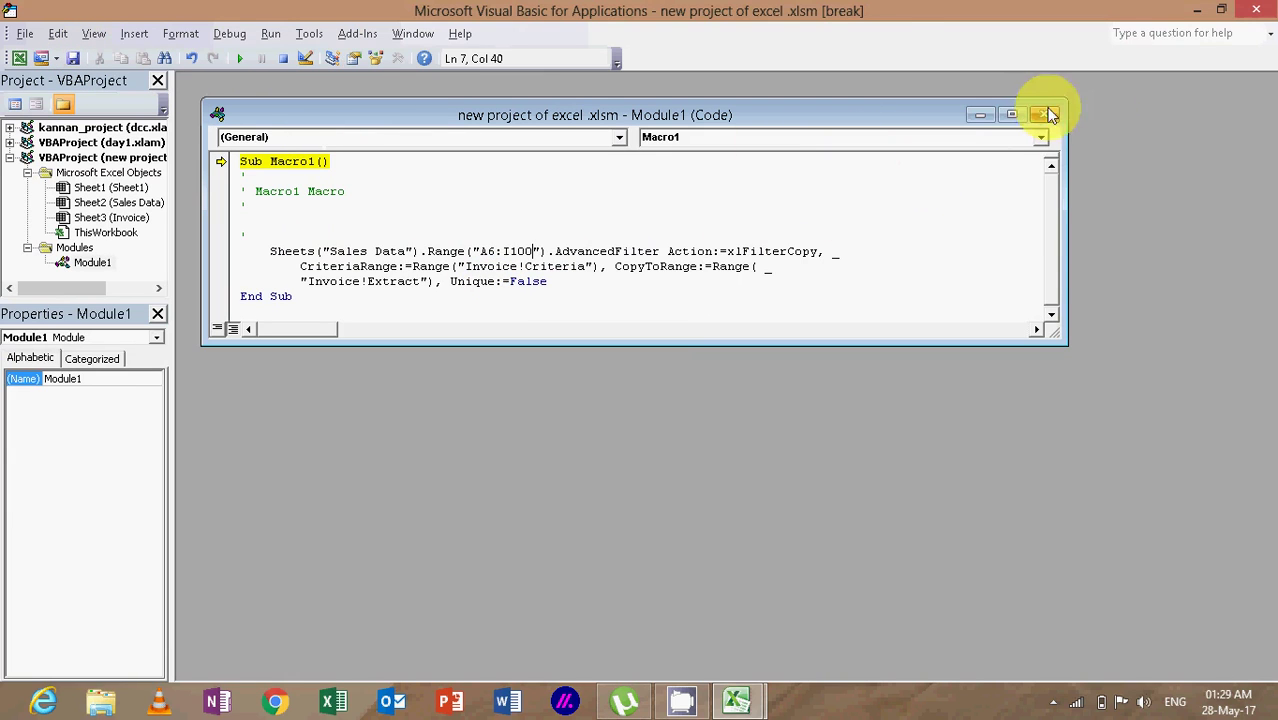
Step: Return to the Invoice sheet and enter bill number 101 in J1
left_click(1192, 18)
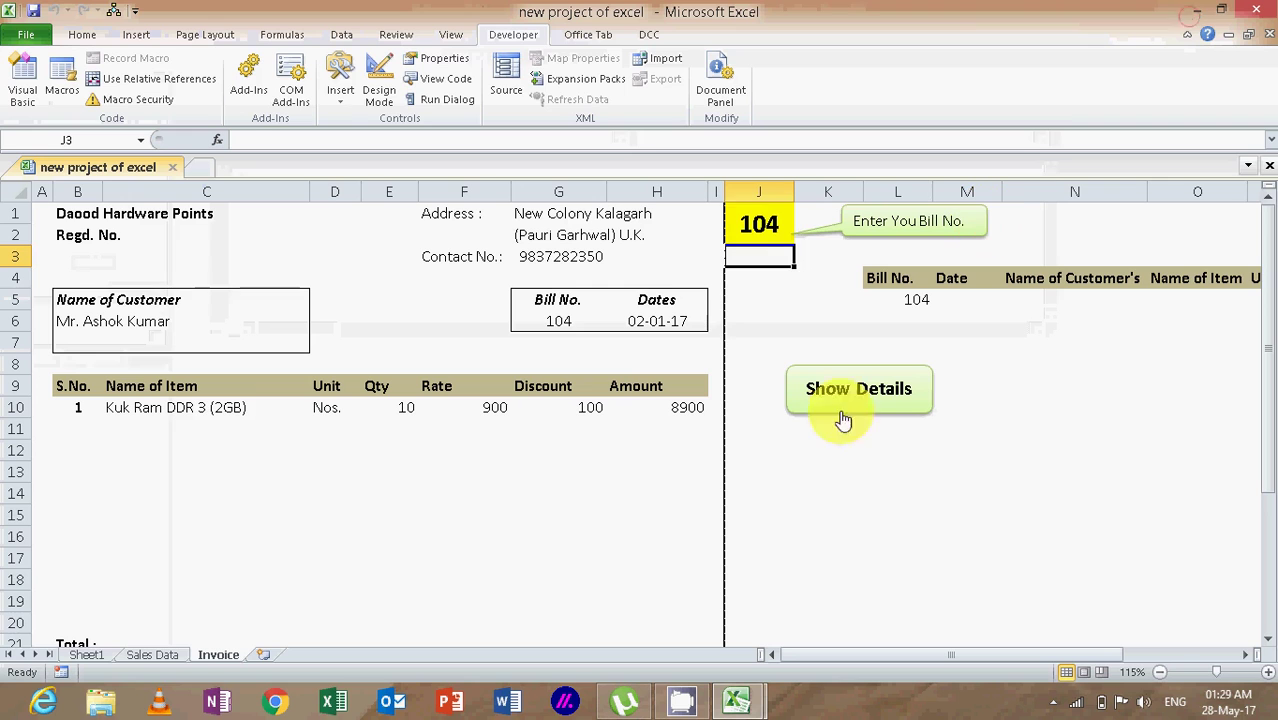
left_click(757, 224)
type("101")
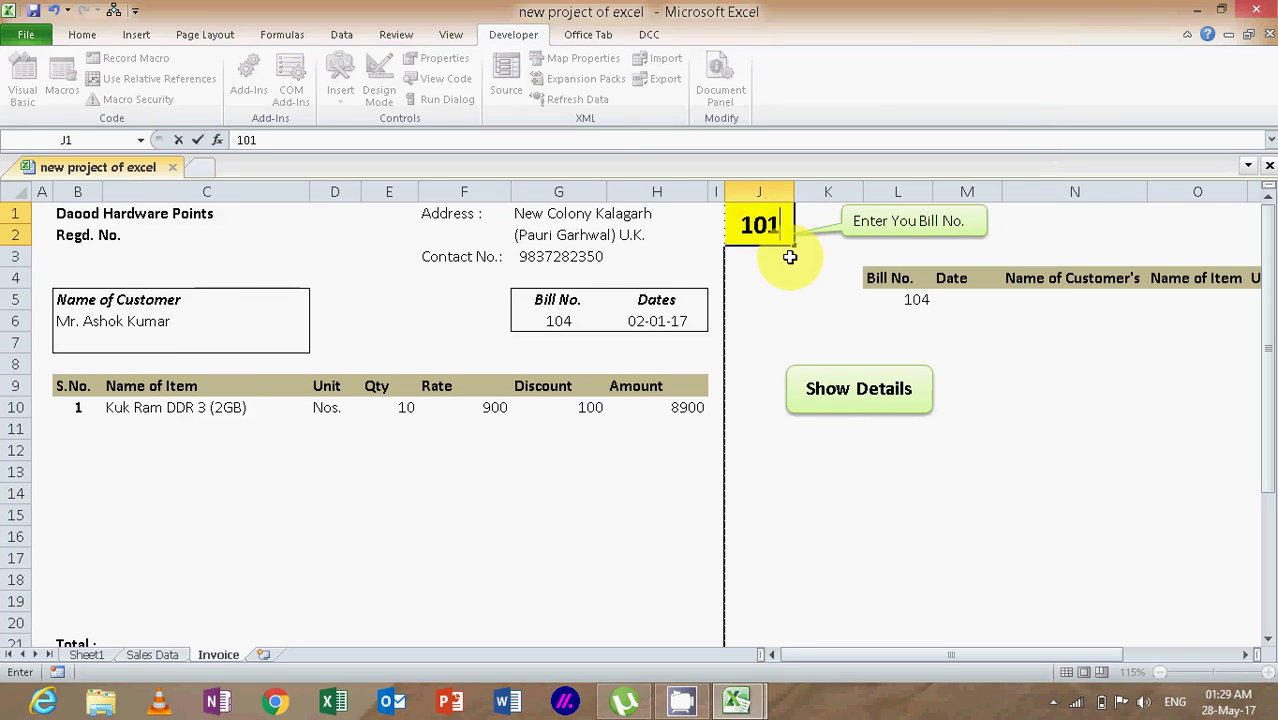
left_click(792, 292)
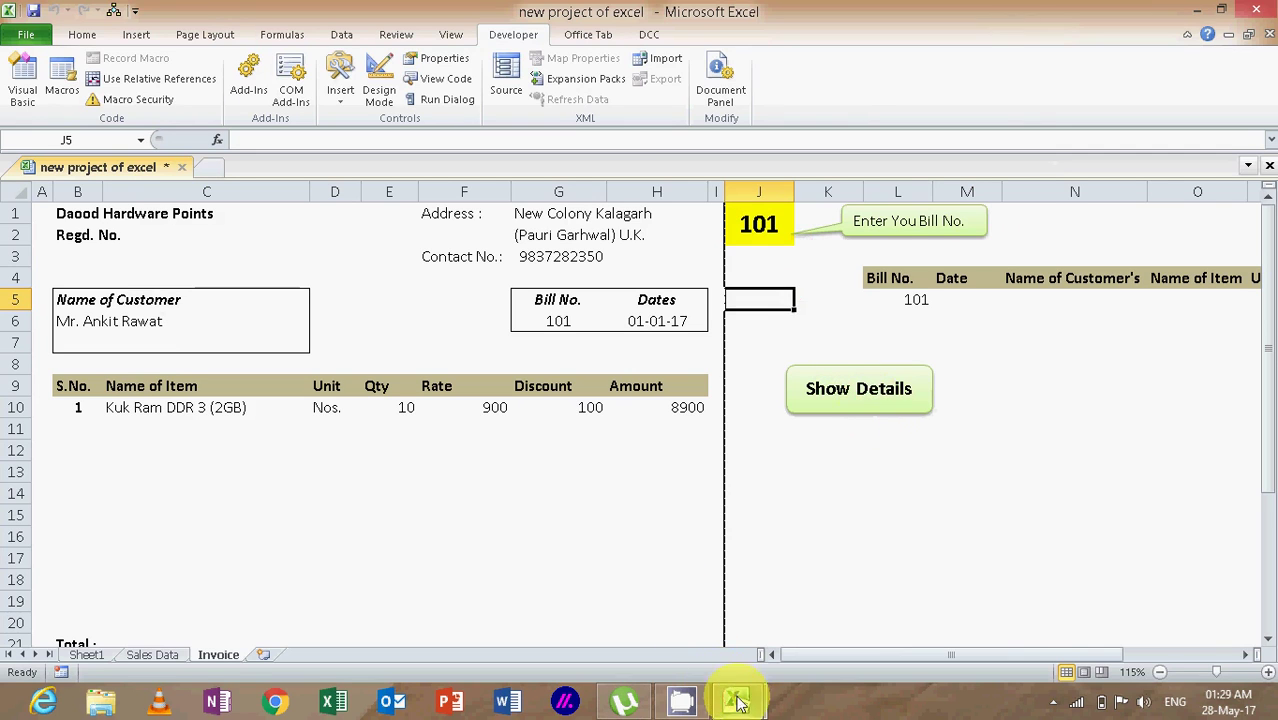
Step: Switch to the Visual Basic editor, change Macro1's Sales Data filter range to A6:I19 and run the macro
mouse_move(736, 698)
left_click(800, 620)
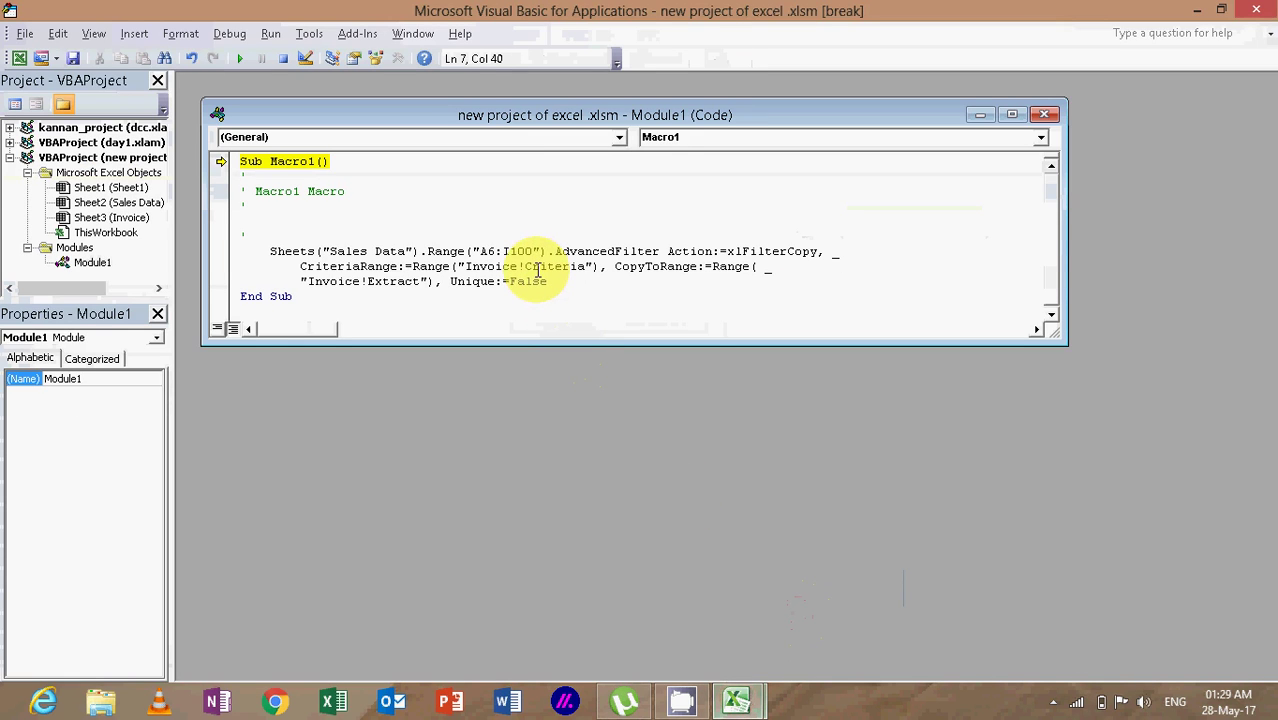
left_click(188, 60)
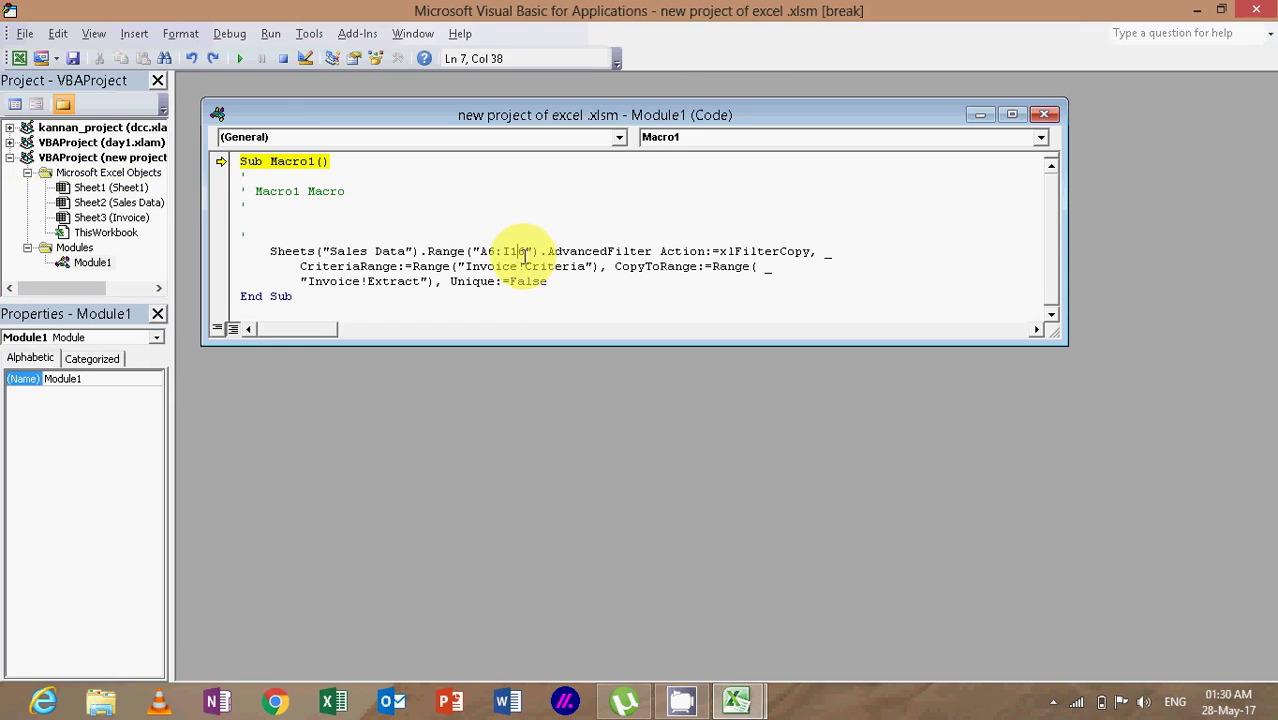
key("shift+Left")
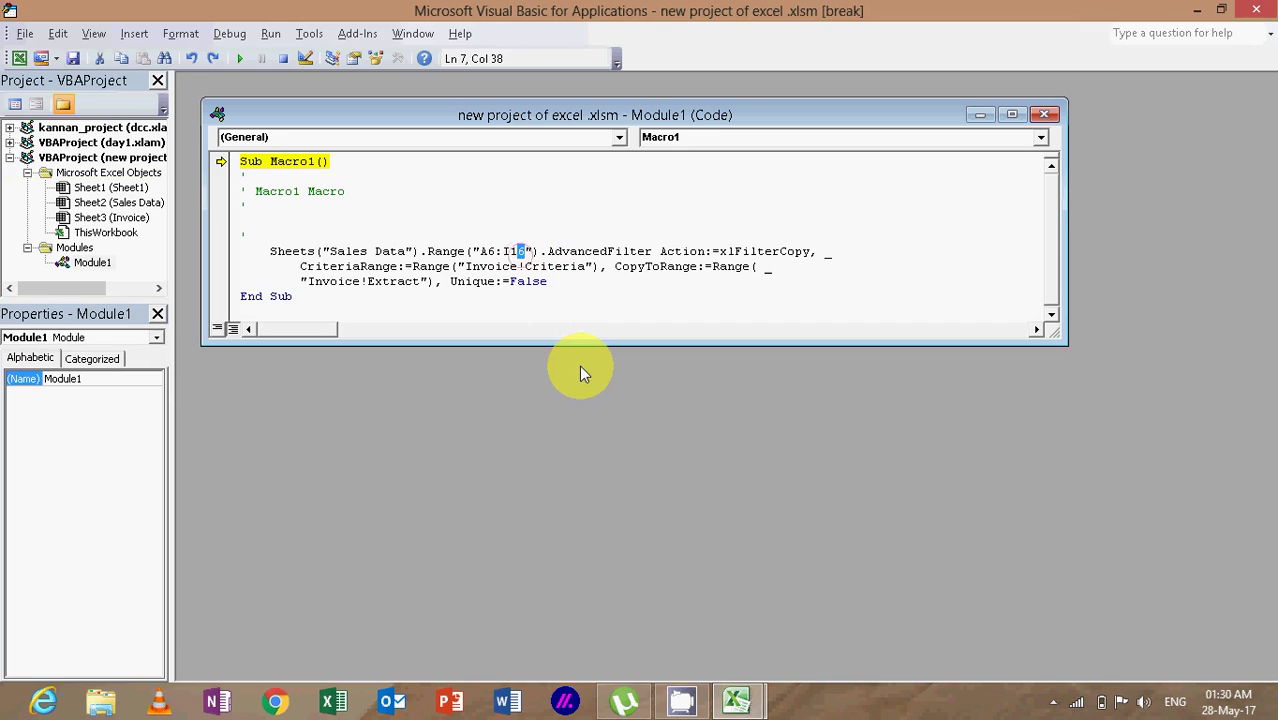
type("9")
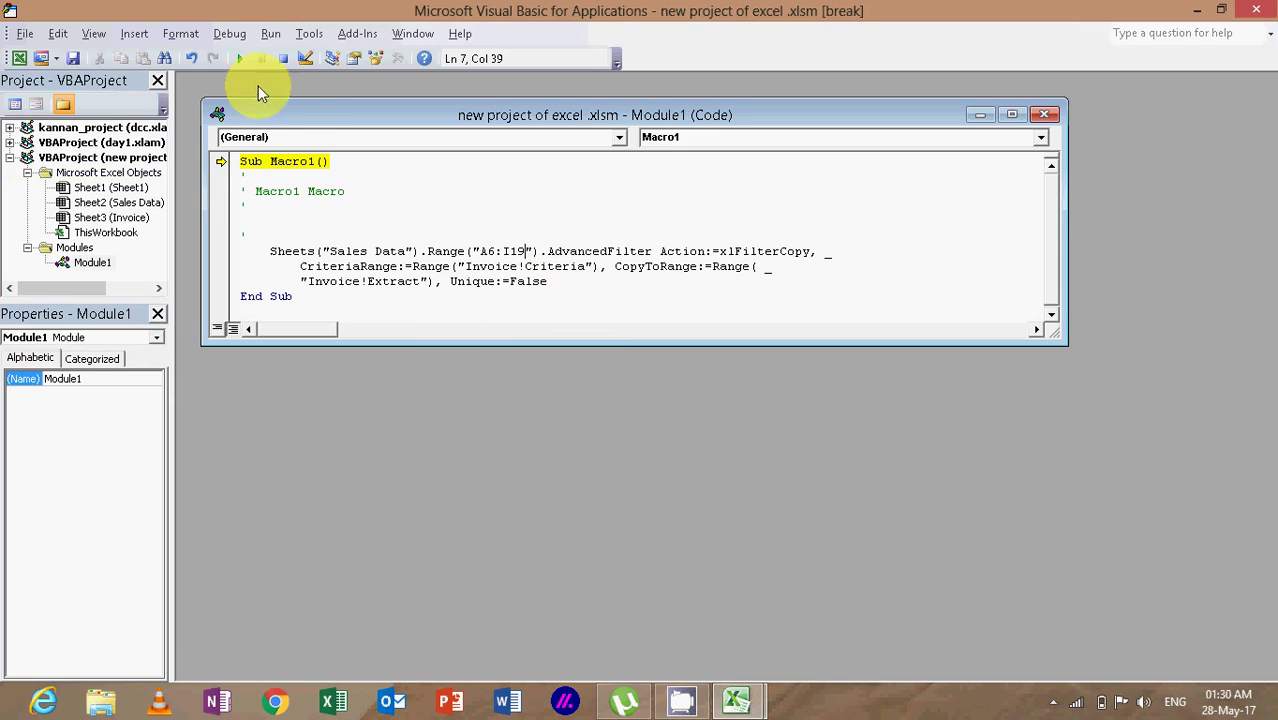
left_click(243, 62)
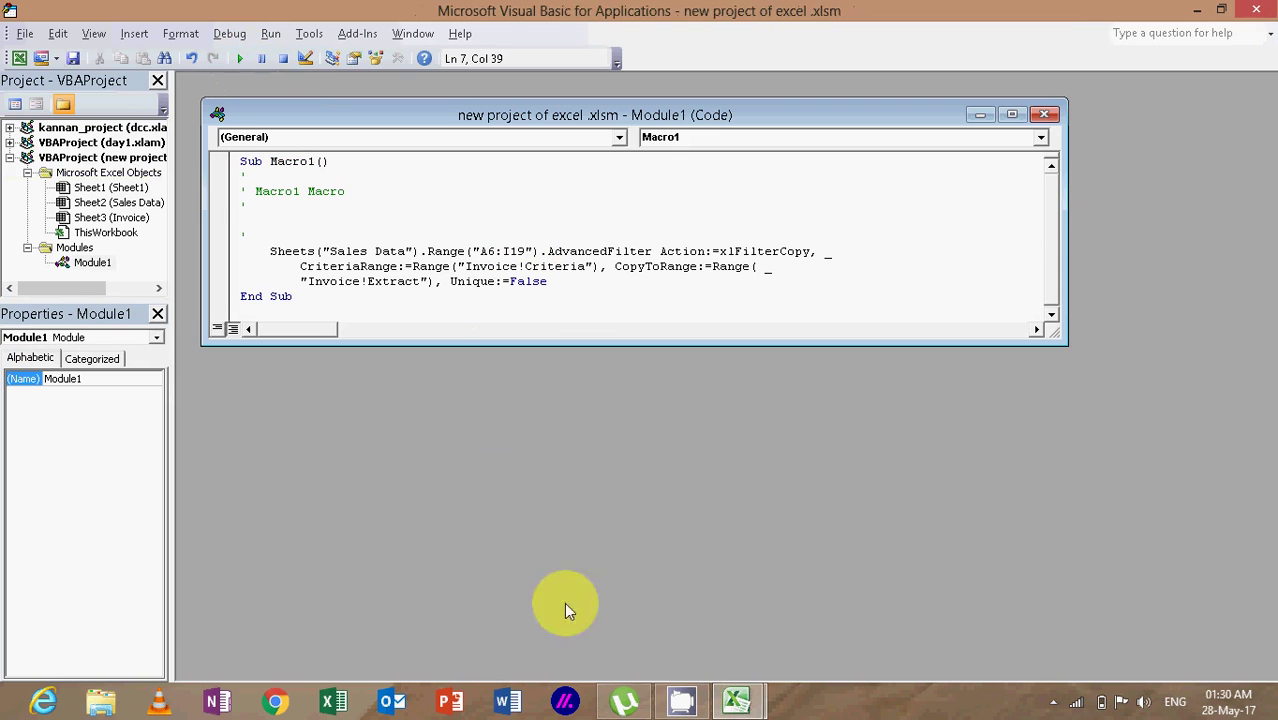
Step: Switch to the Excel workbook, enter bill number 102 in J1 of the Invoice sheet and refresh the items with Show Details
mouse_move(736, 700)
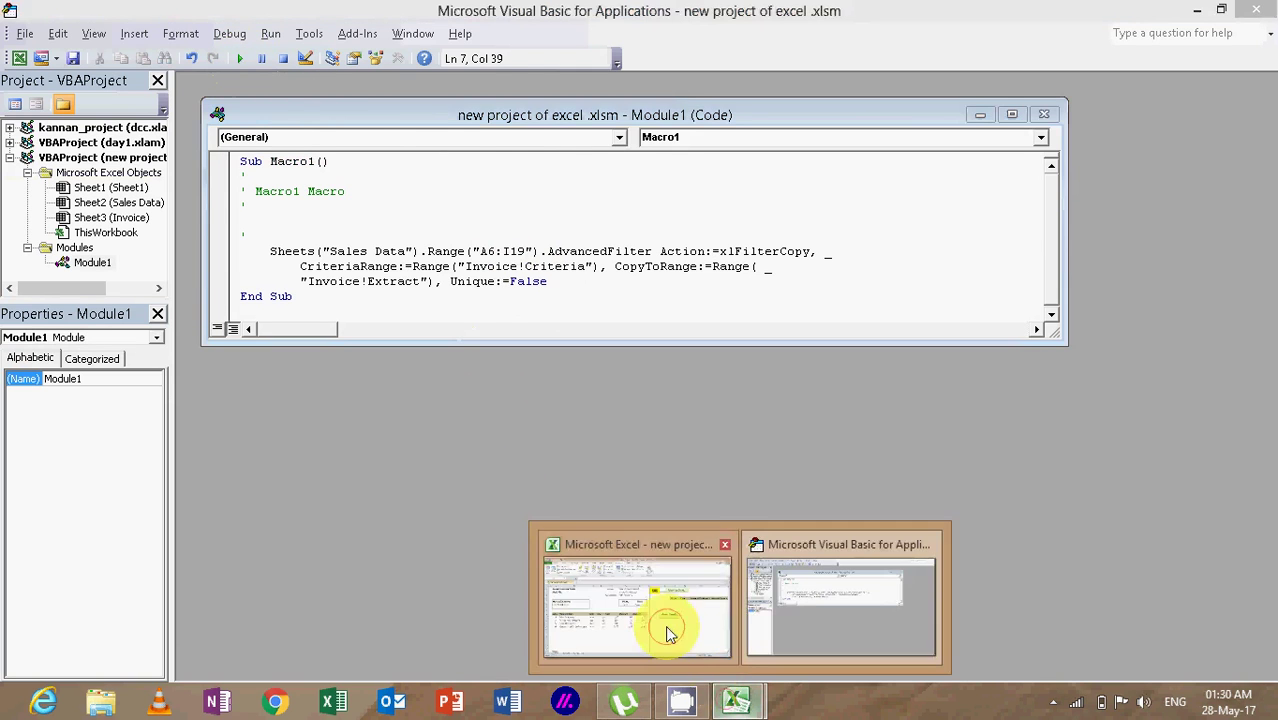
left_click(667, 627)
left_click(740, 226)
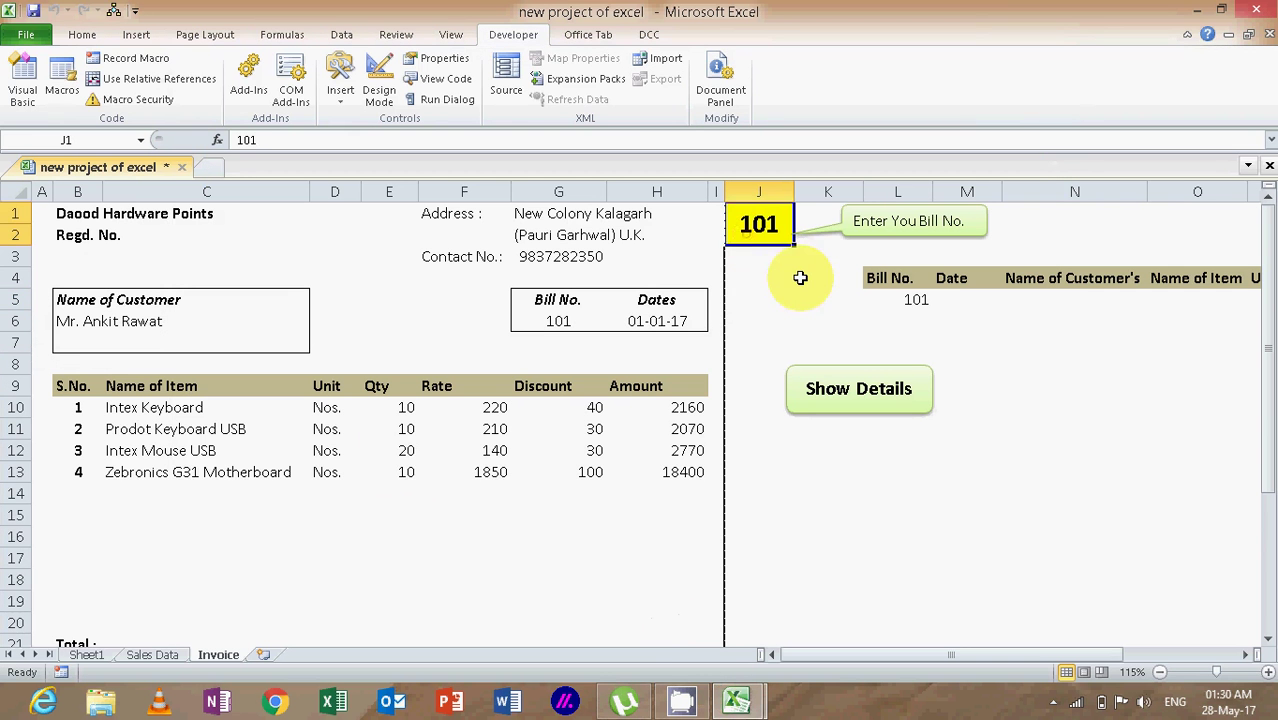
type("102")
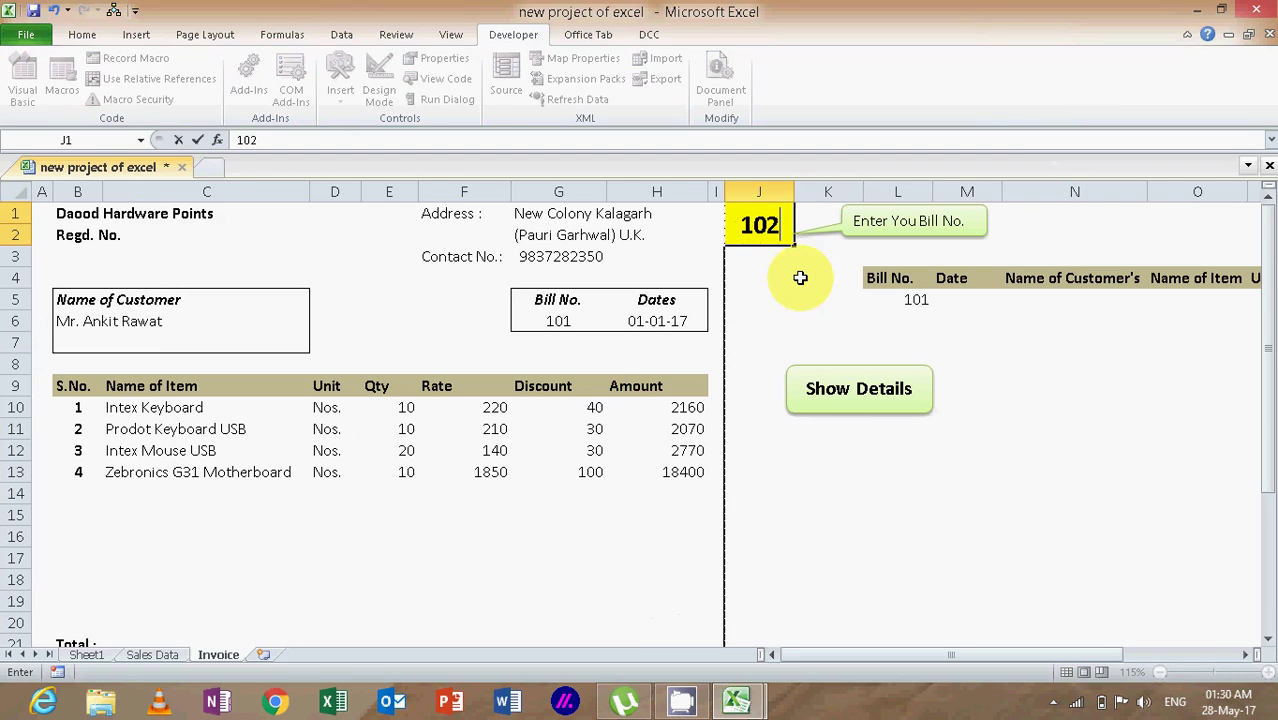
key("Return")
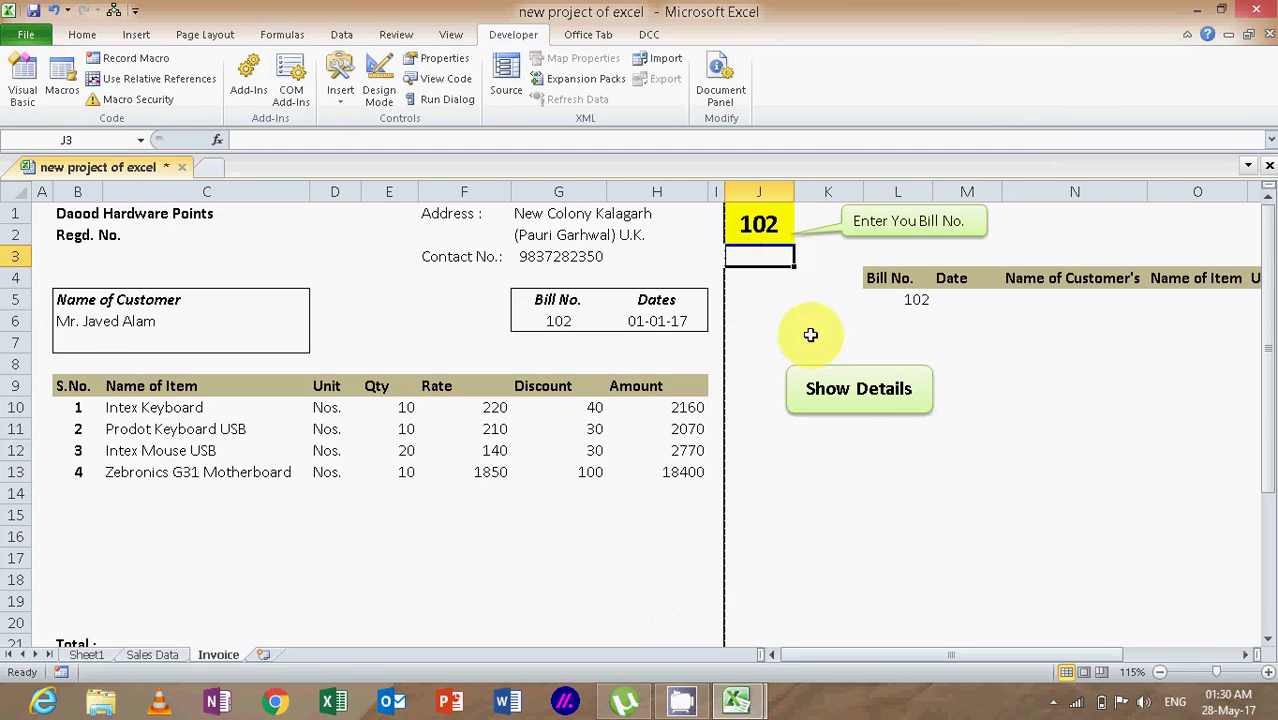
left_click(841, 408)
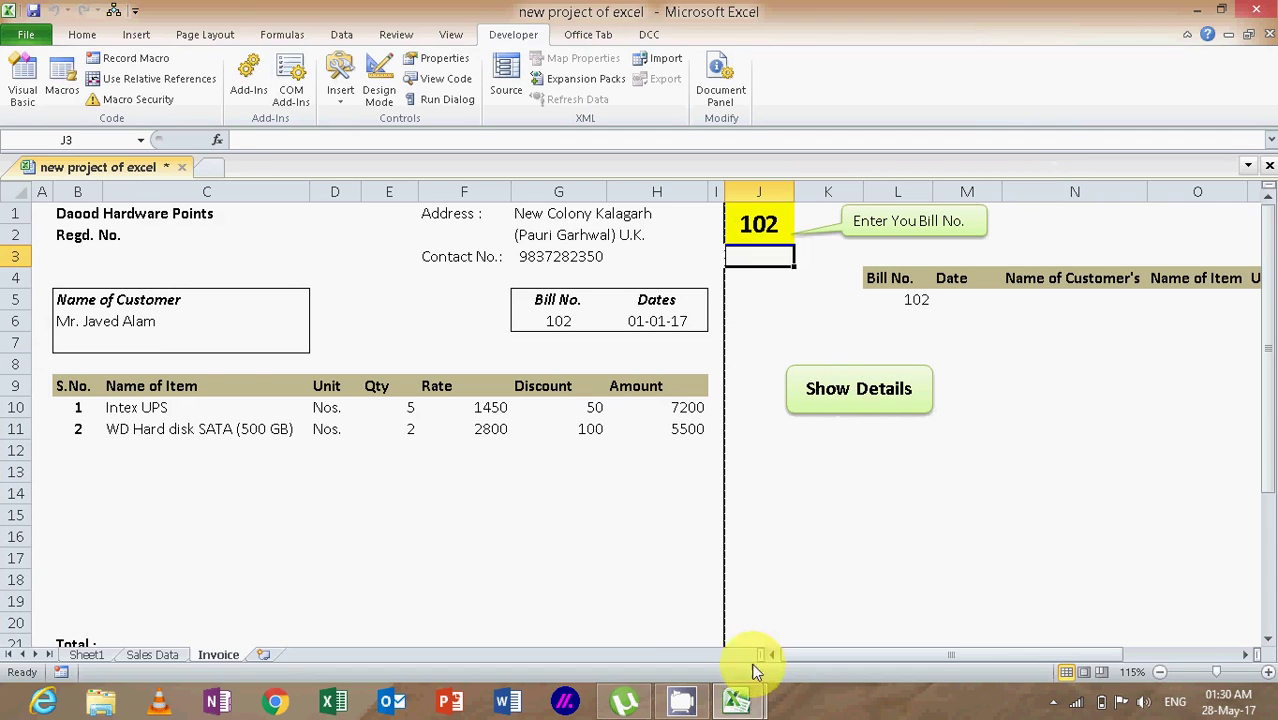
Step: Switch to the Visual Basic editor and change Macro1's Sales Data filter range to A6:I50
mouse_move(736, 690)
left_click(787, 603)
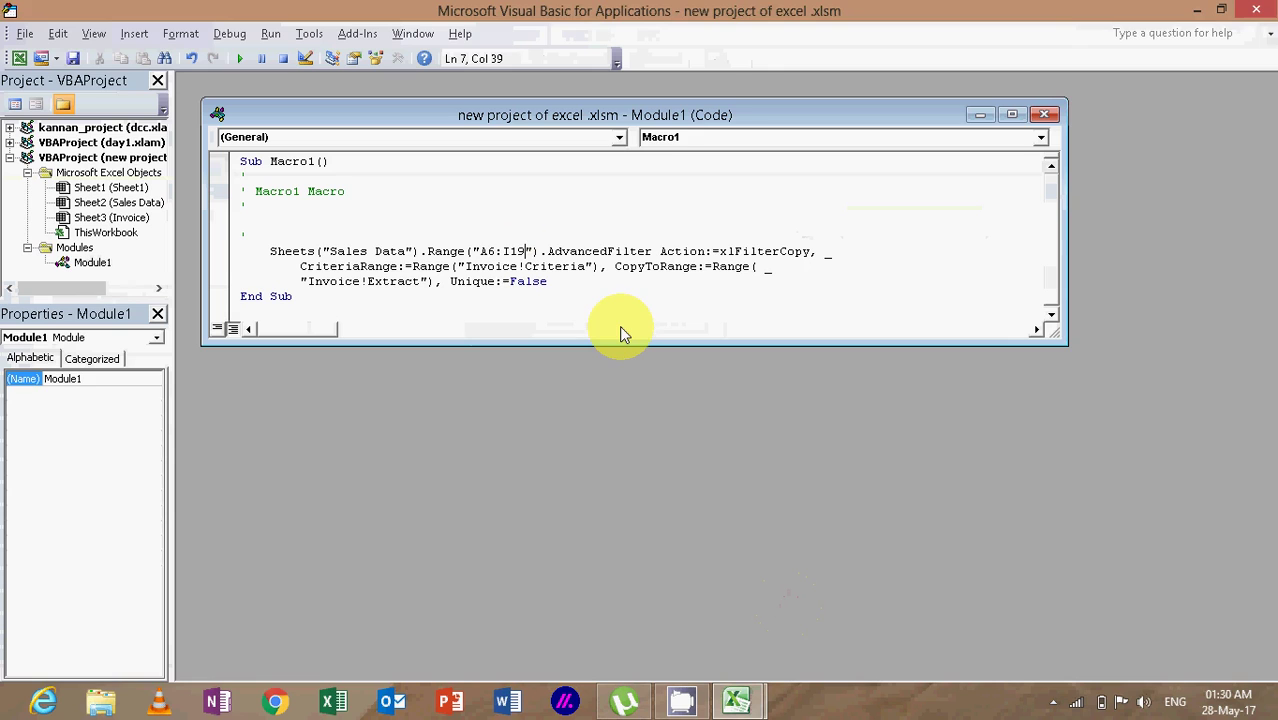
key("BackSpace")
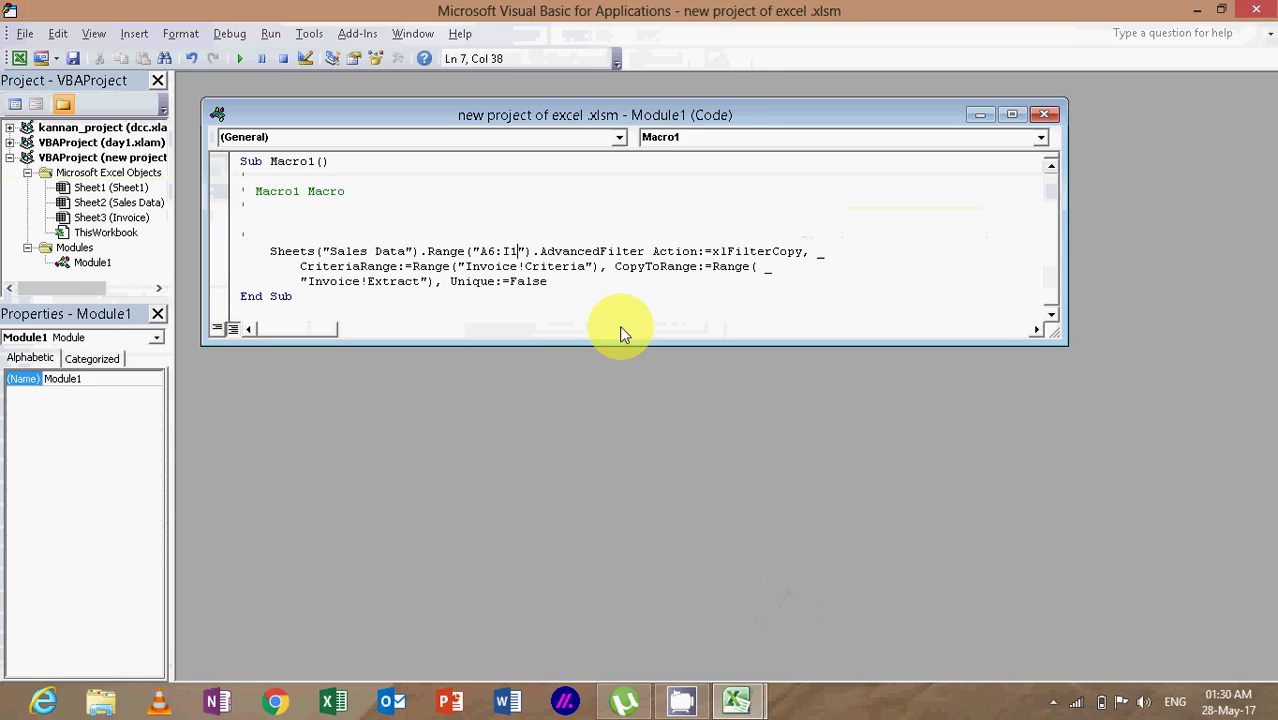
key("BackSpace")
type("50")
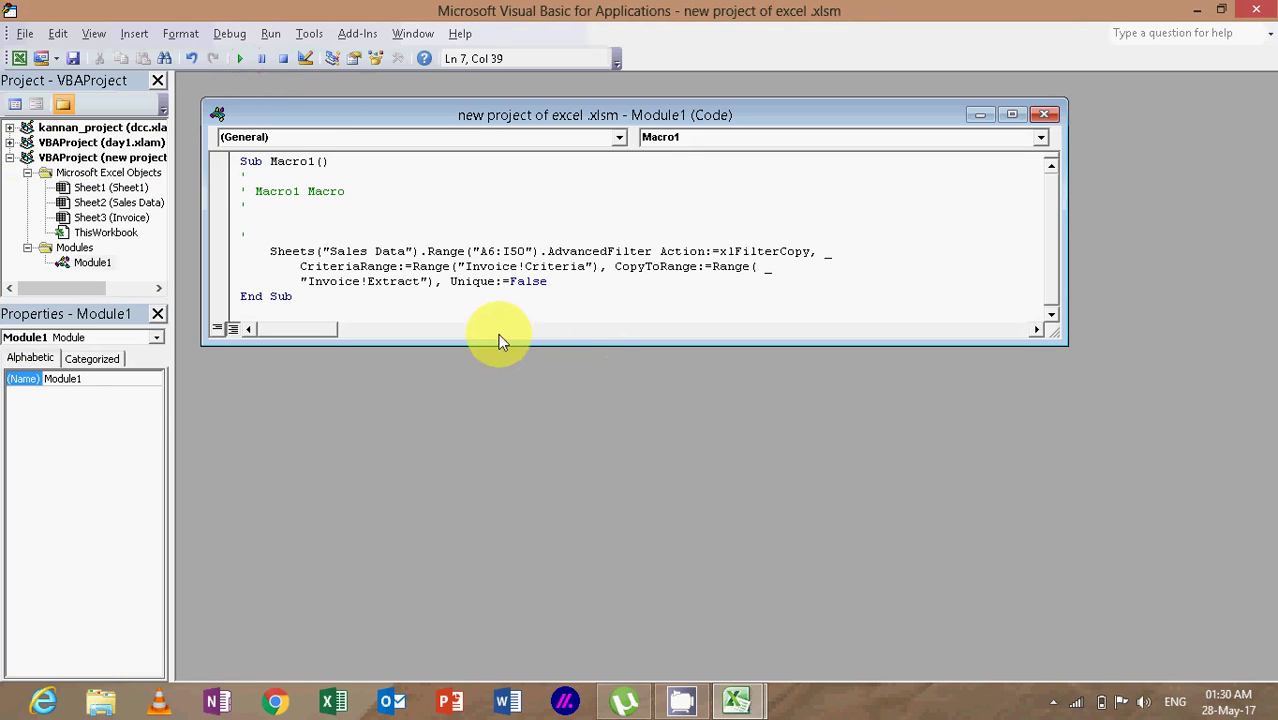
Step: Return to the Invoice sheet, enter bill number 101 in J1 and refresh the items with Show Details
left_click(737, 699)
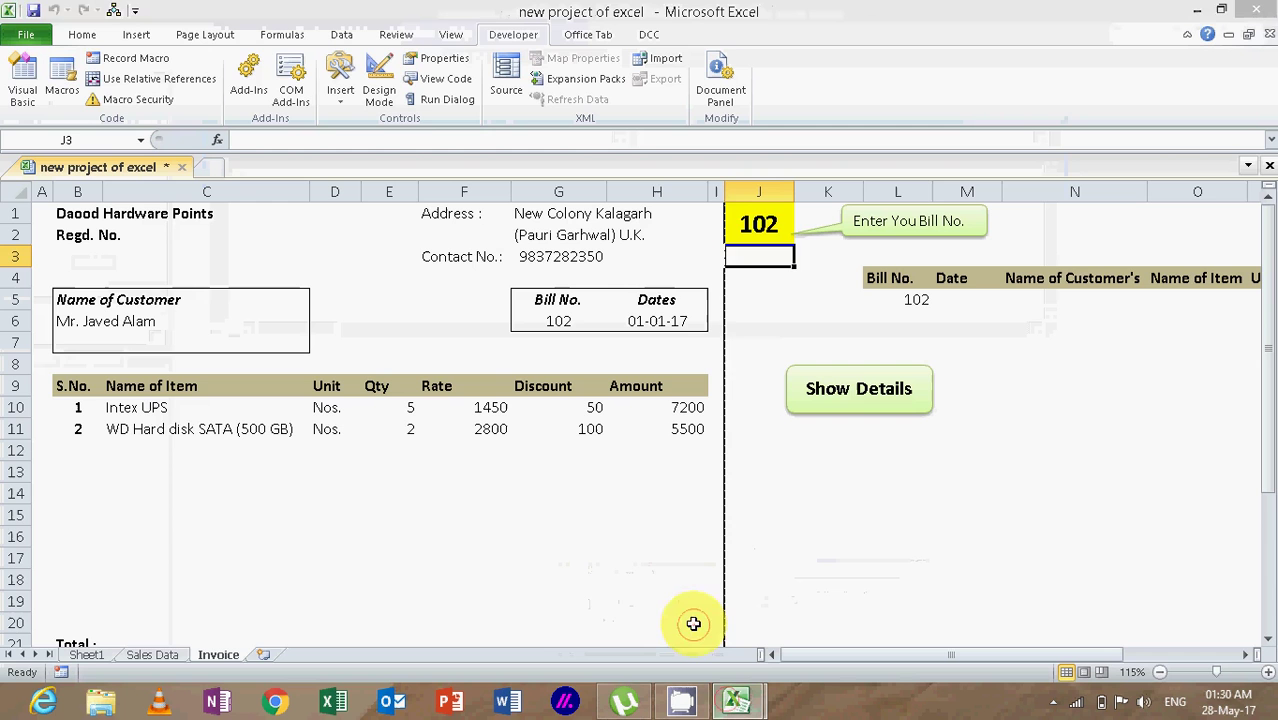
left_click(762, 226)
type("101")
key("Return")
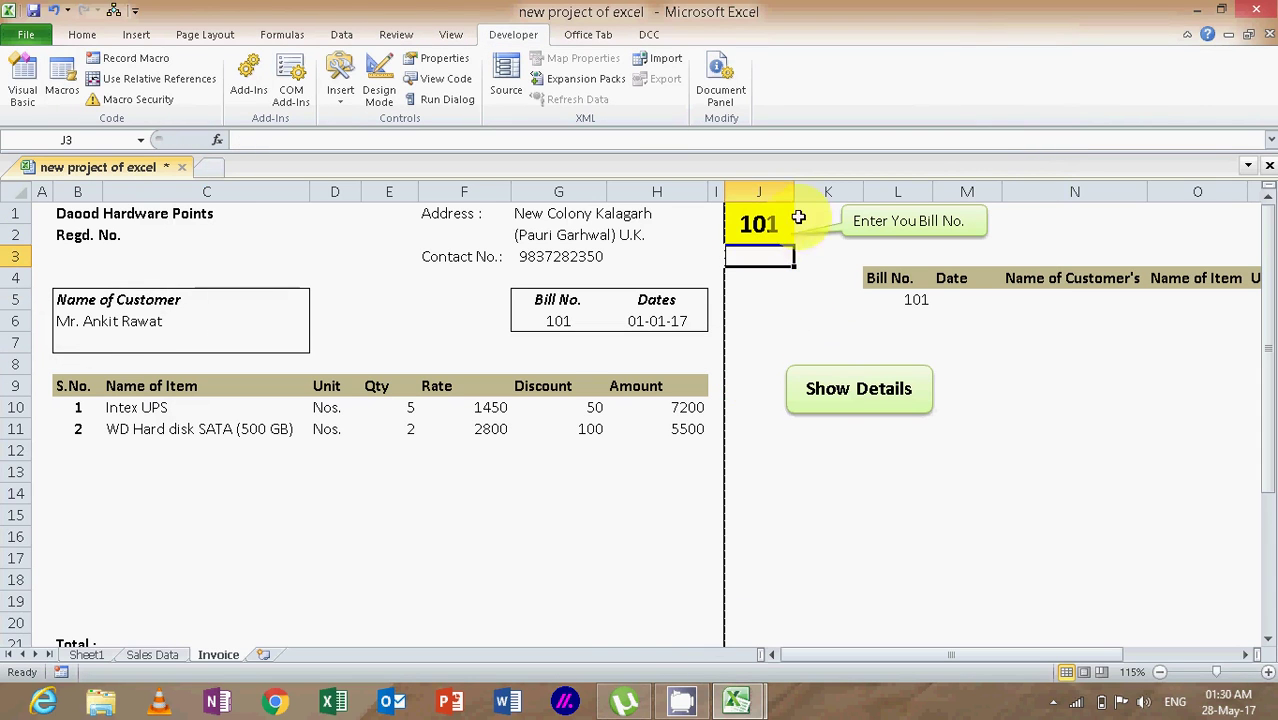
left_click(840, 395)
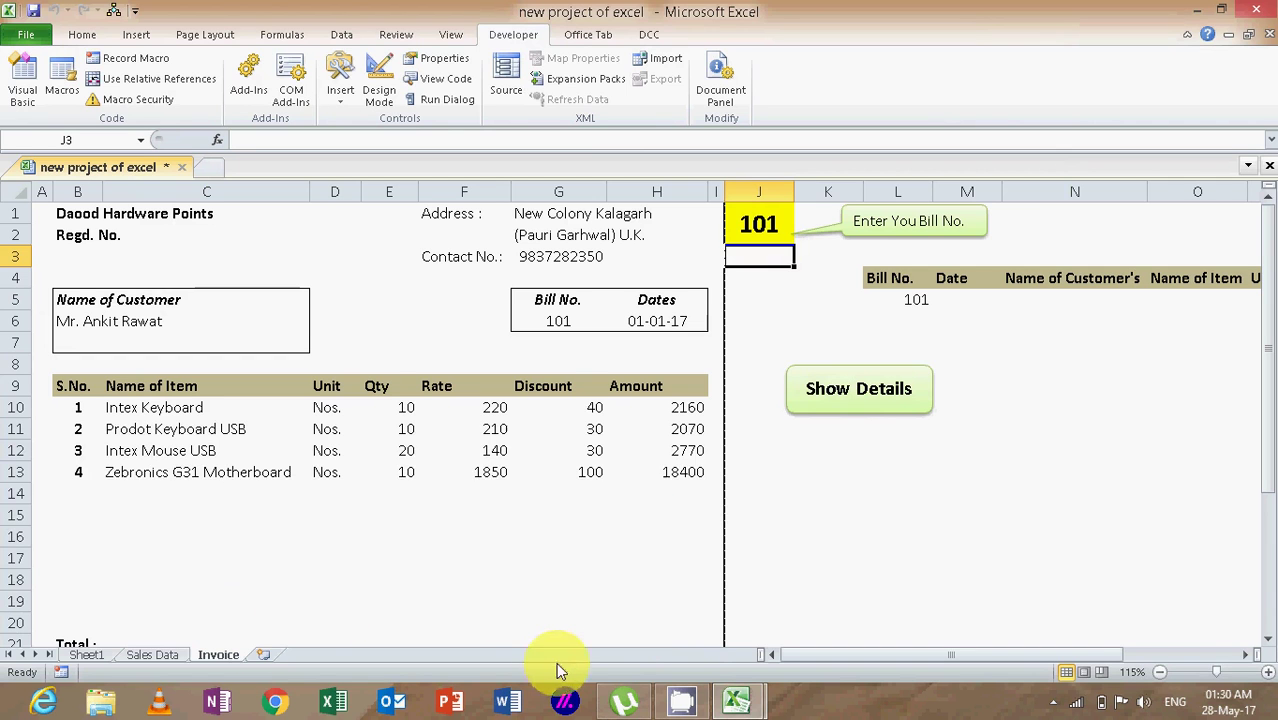
Step: Switch back to the Visual Basic editor and close it
mouse_move(734, 702)
left_click(779, 585)
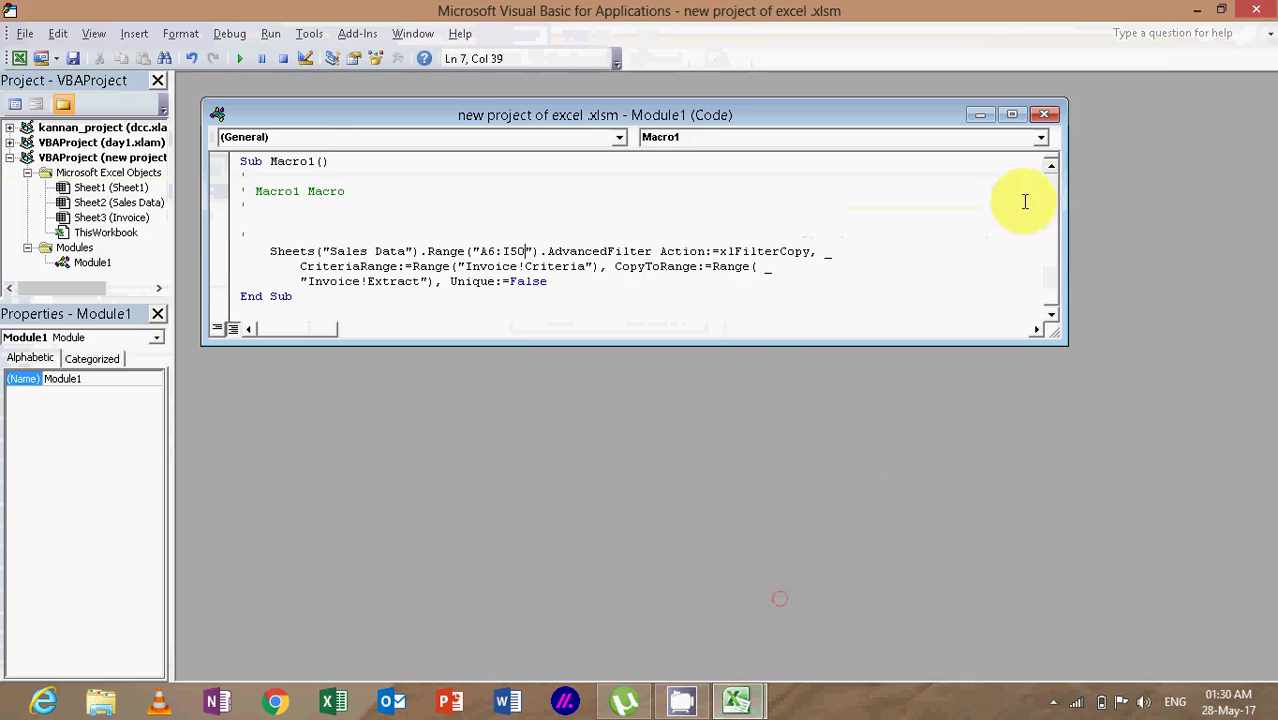
left_click(1256, 10)
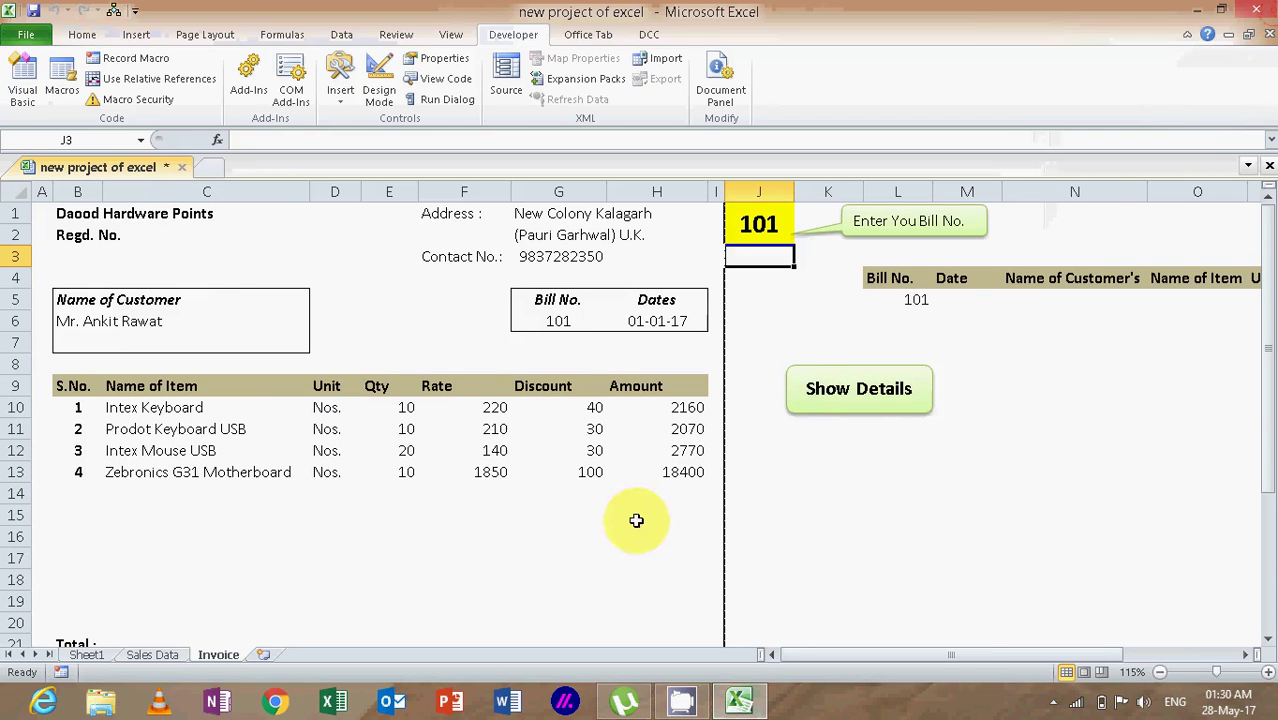
Step: Start a new bill in row 17 of Sales Data with bill number 105, date 03-01-17 and the customer's name
left_click(160, 654)
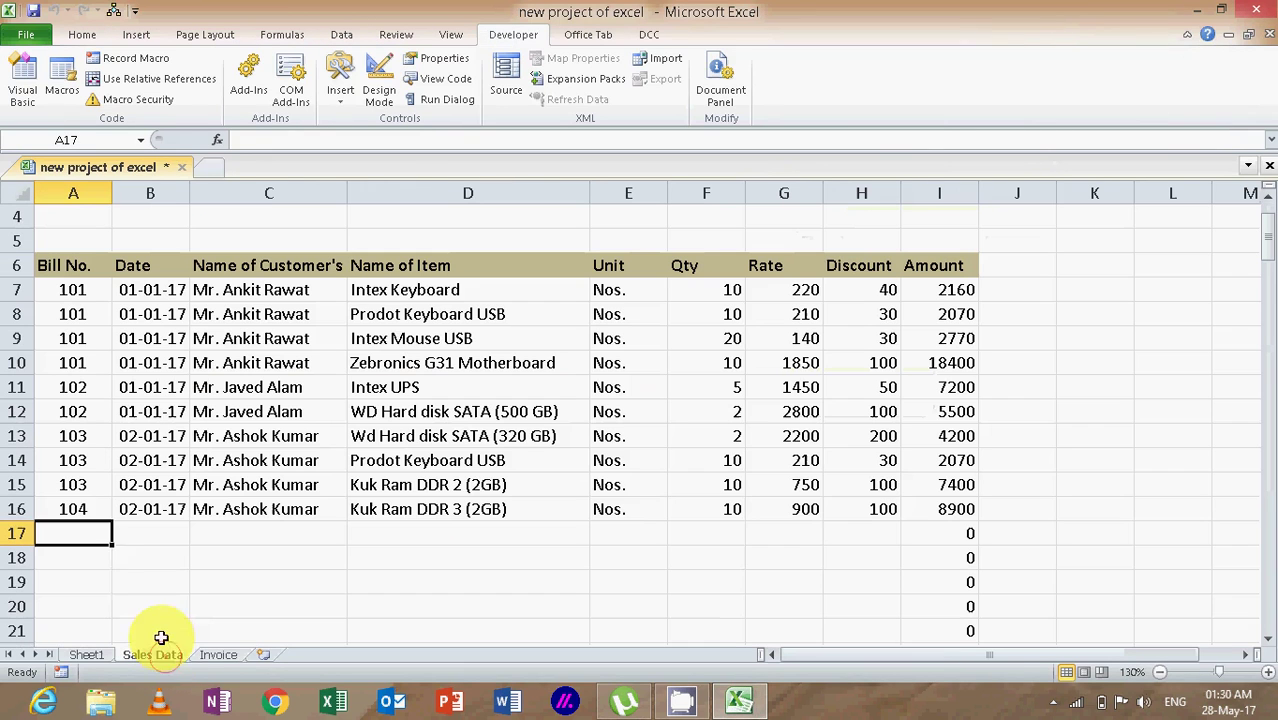
left_click(948, 507)
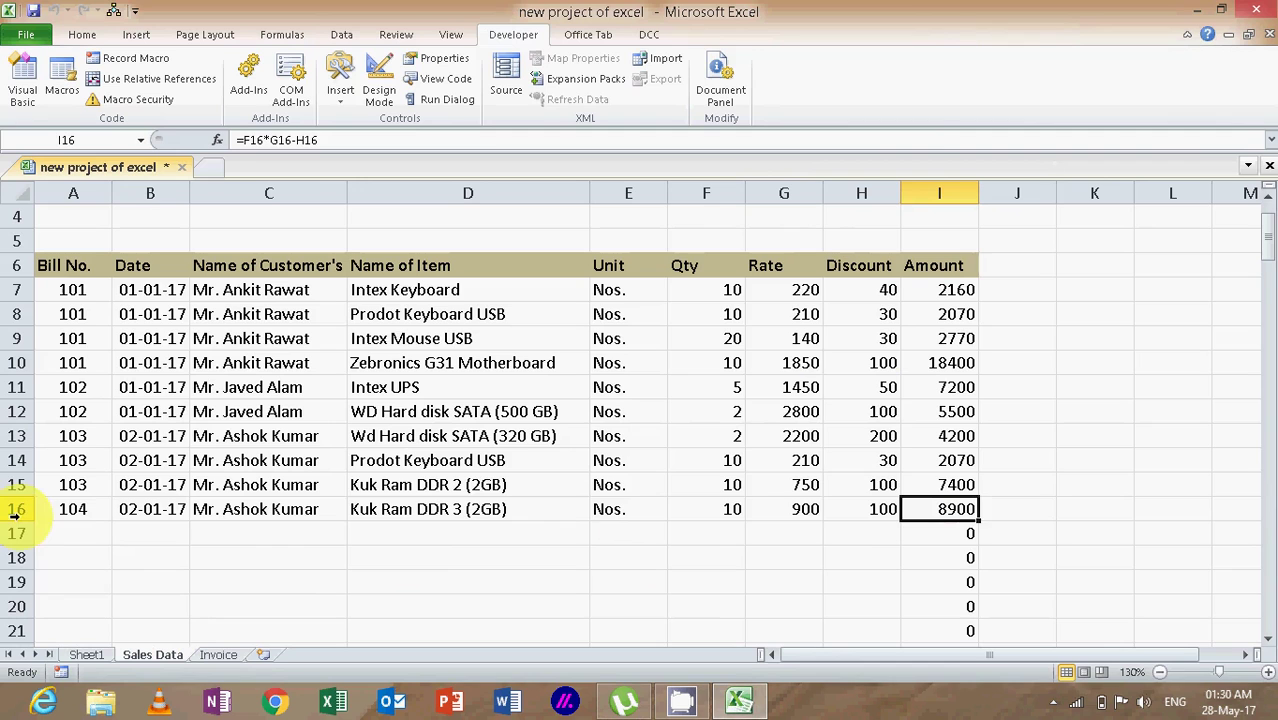
left_click(64, 533)
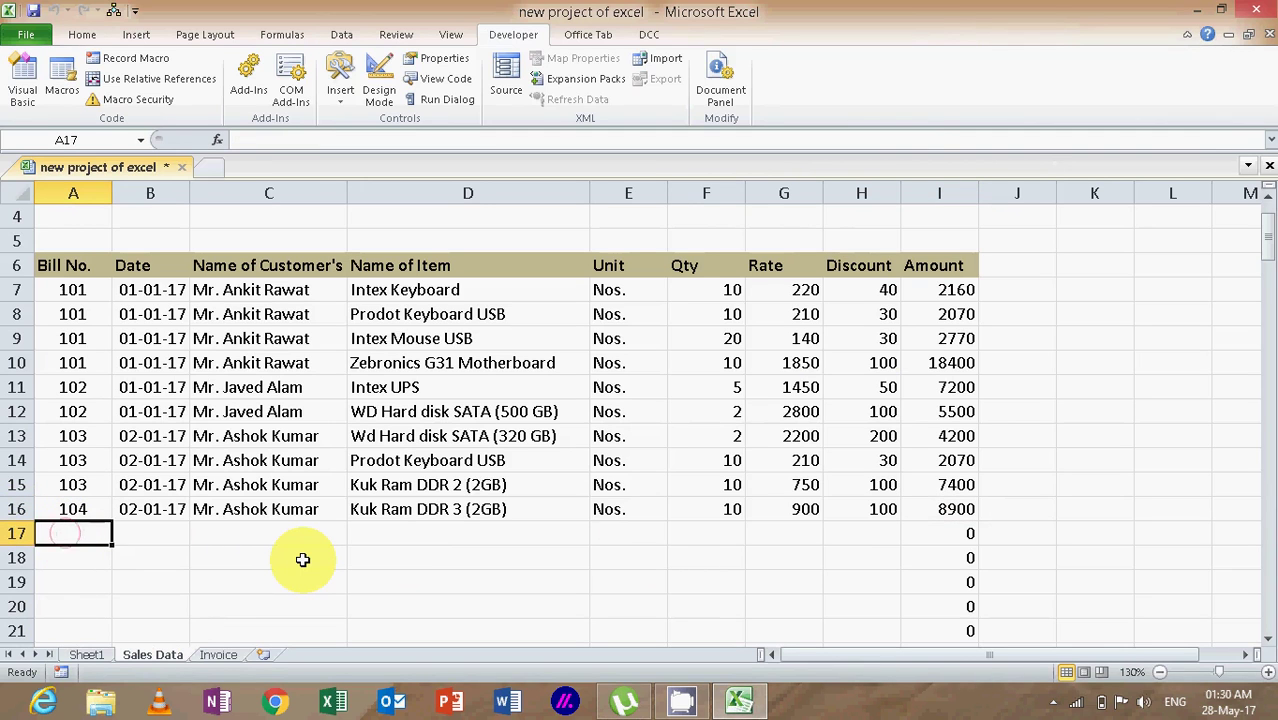
type("105")
key("Tab")
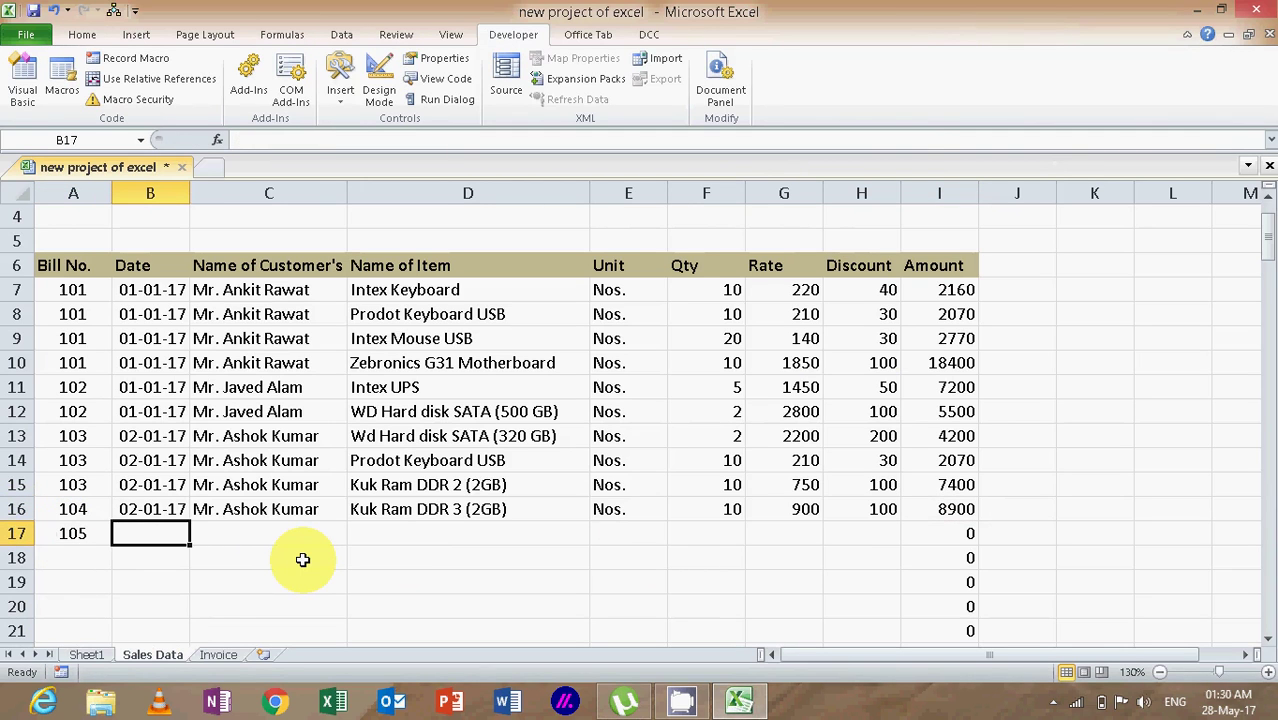
type("3/")
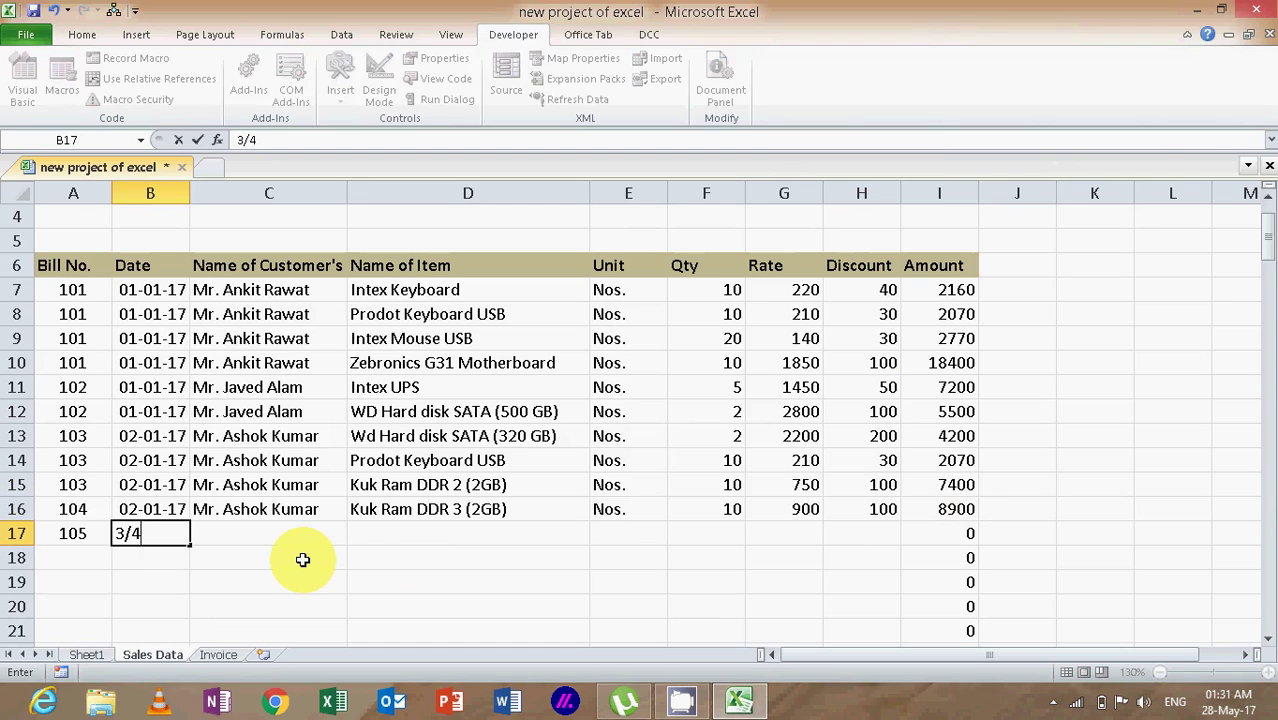
type("1/17")
key("Tab")
type("Mr. ")
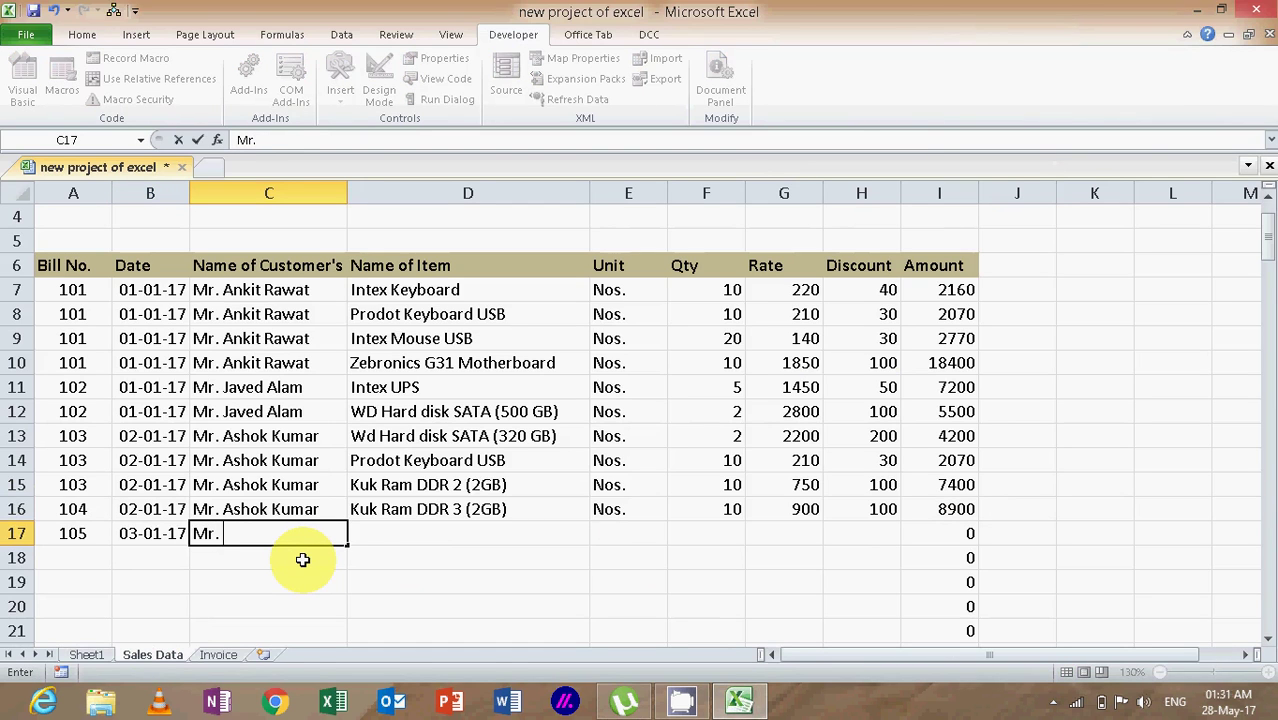
type("Aman Kumar")
key("Tab")
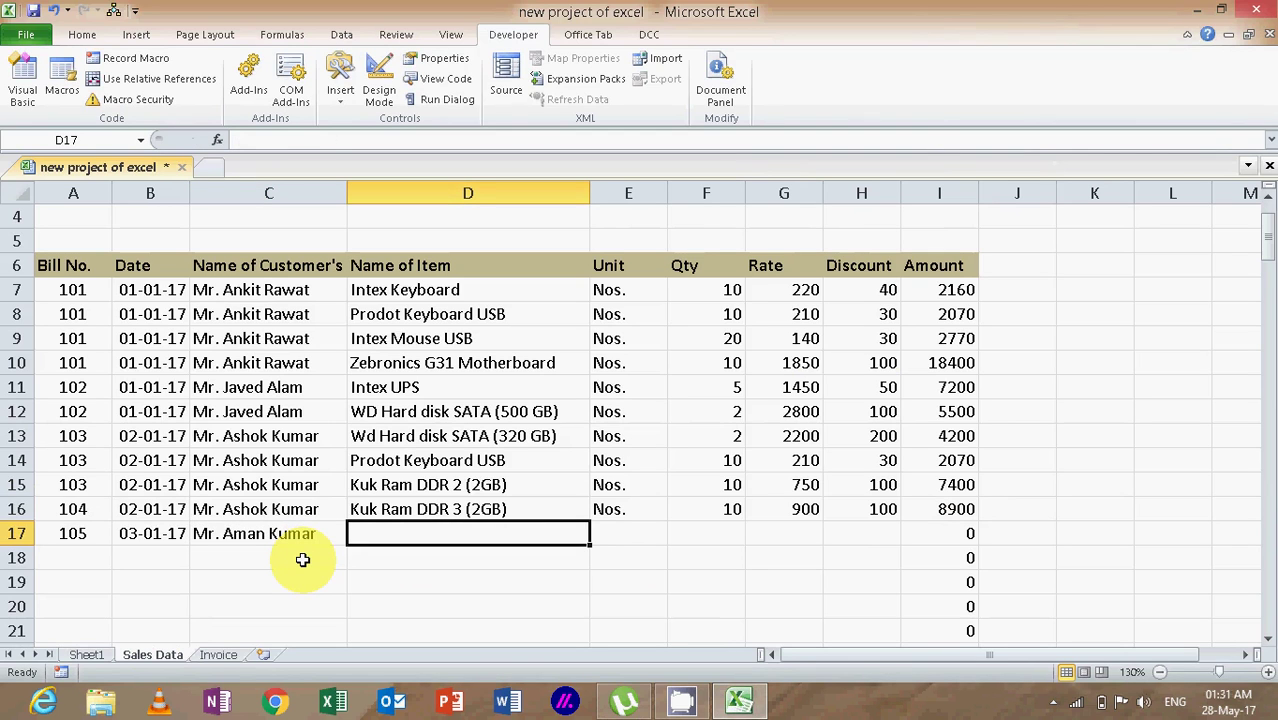
Step: Enter the item Intex Cabinet ATX in row 17 with unit Nos., quantity 10 and rate 950
type("Z")
key("BackSpace")
key("BackSpace")
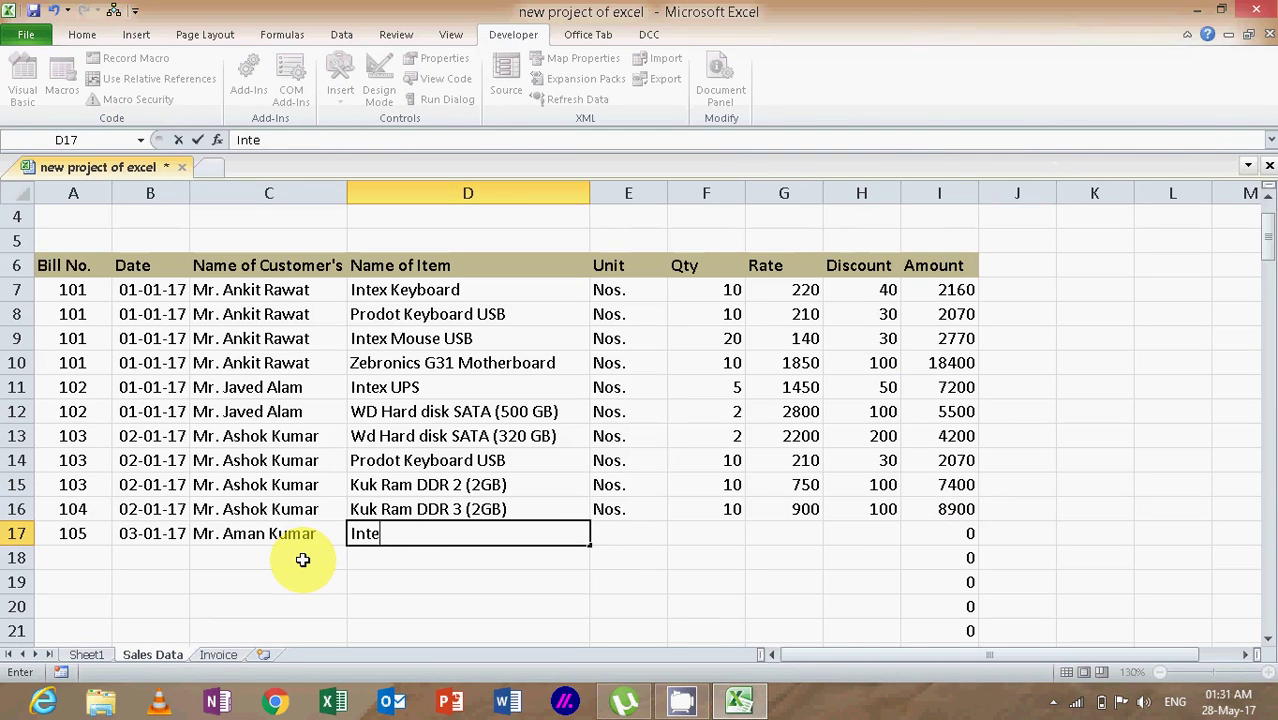
type("Intex Cabinet ATX")
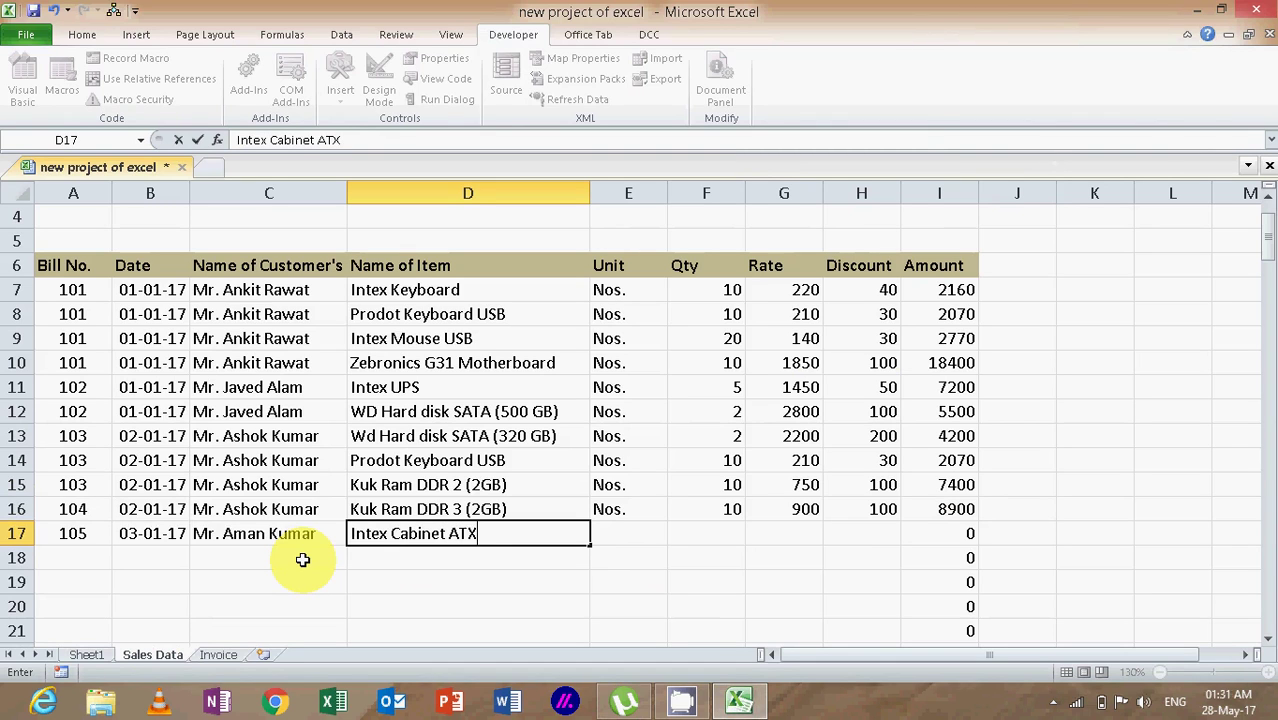
key("Tab")
type("N")
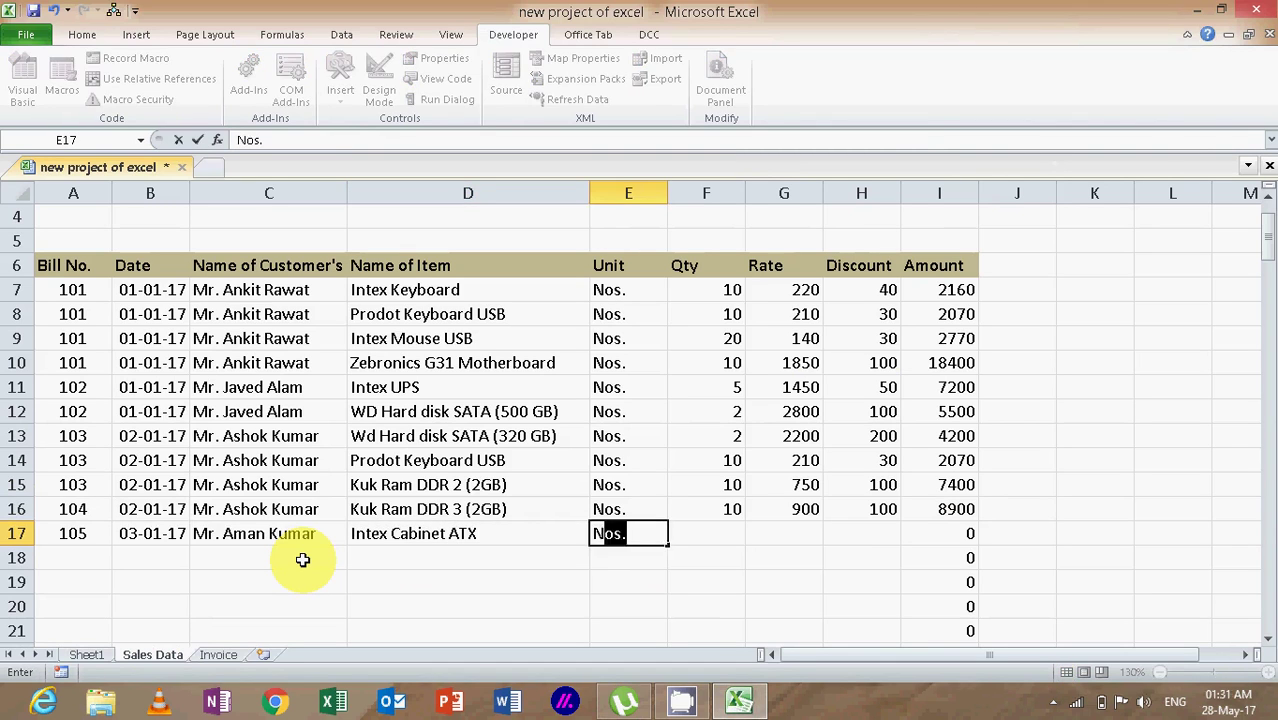
key("Tab")
type("10")
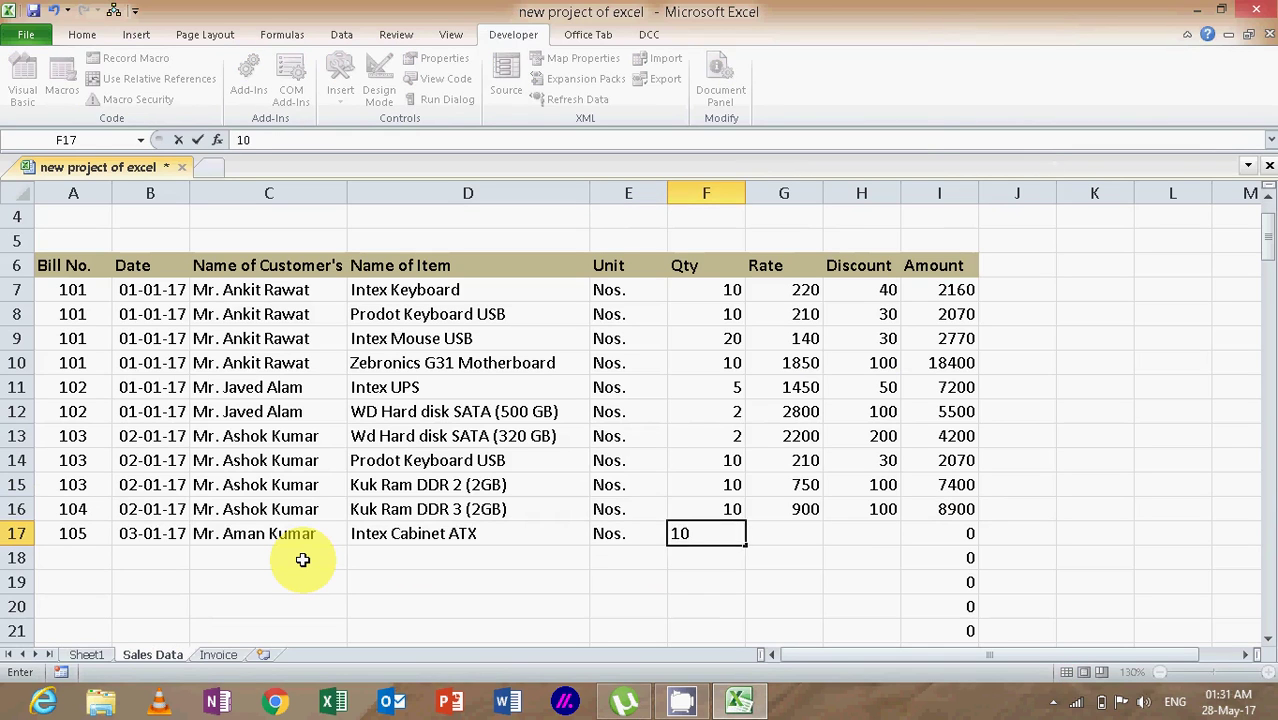
key("Tab")
type("95")
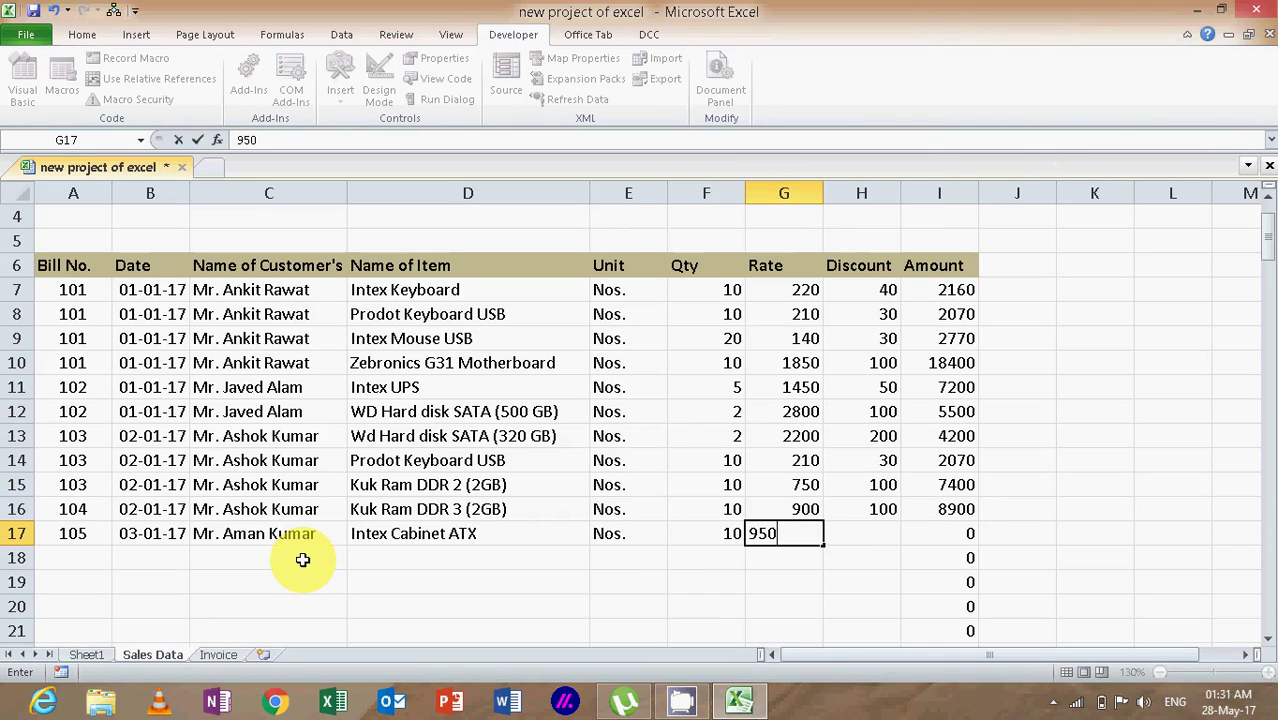
key("Return")
Step: Set the discount for the Intex Cabinet ATX in row 17 to 100
key("Up")
key("Right")
key("Right")
key("Right")
key("Right")
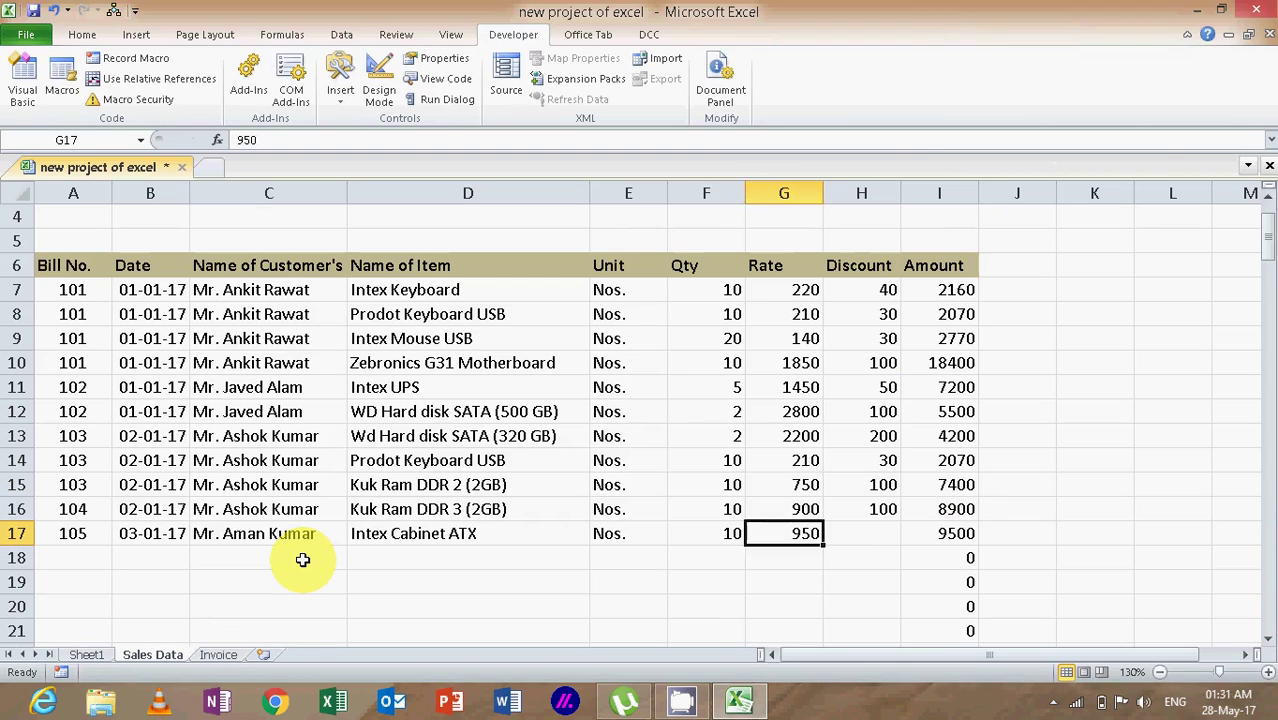
key("Right")
type("100")
key("Return")
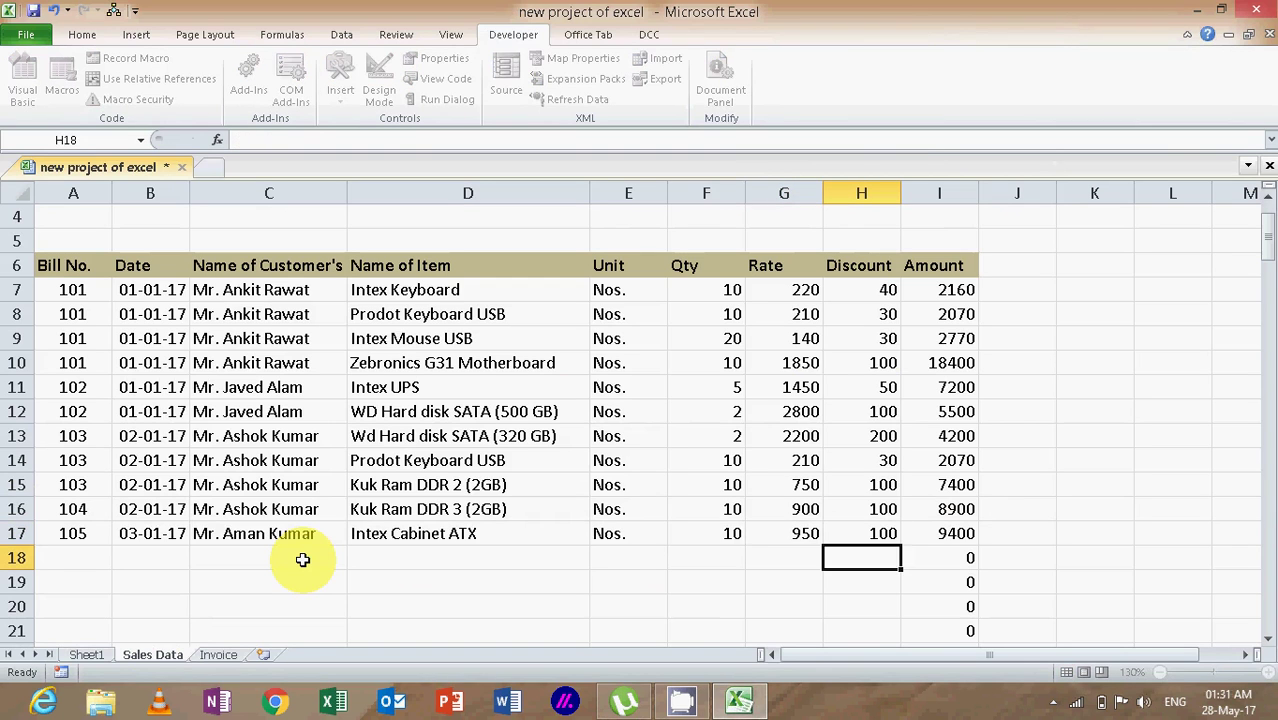
Step: Enter the item Prodot Keyboard USB with unit Nos. in row 18
key("Left")
key("Left")
key("Left")
key("Left")
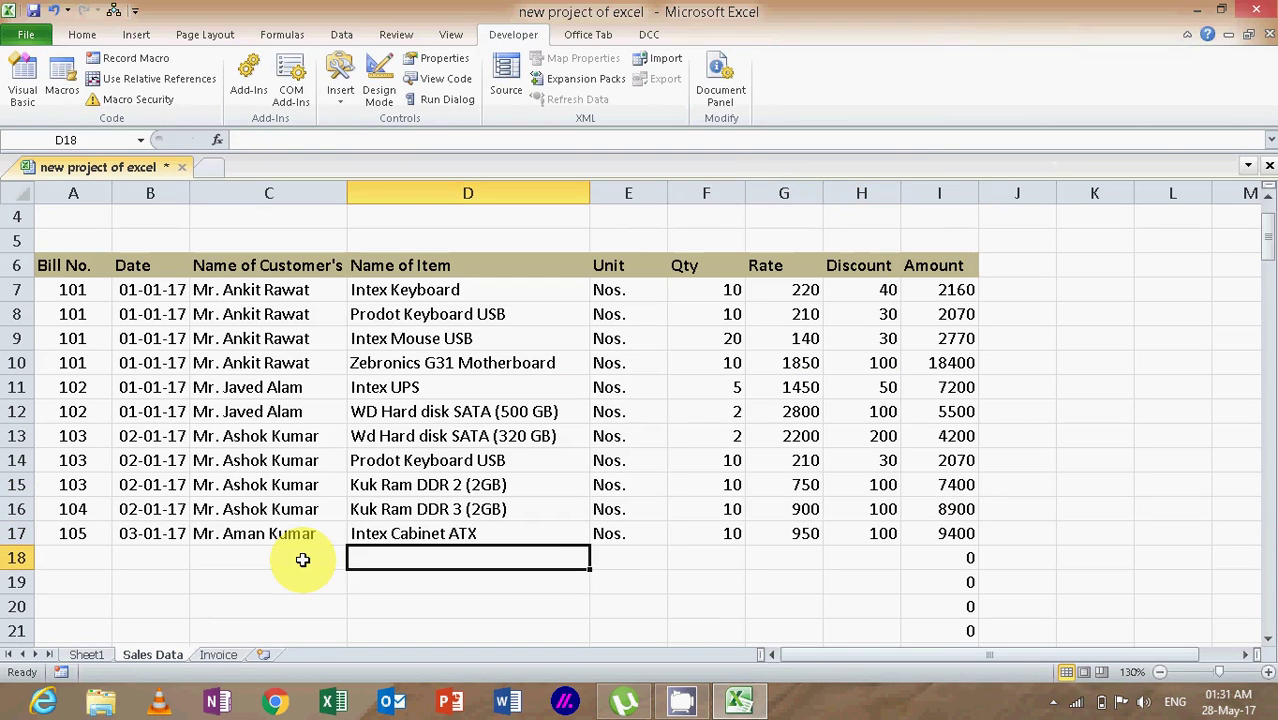
type("Pro")
key("Tab")
type("Nos.")
key("Tab")
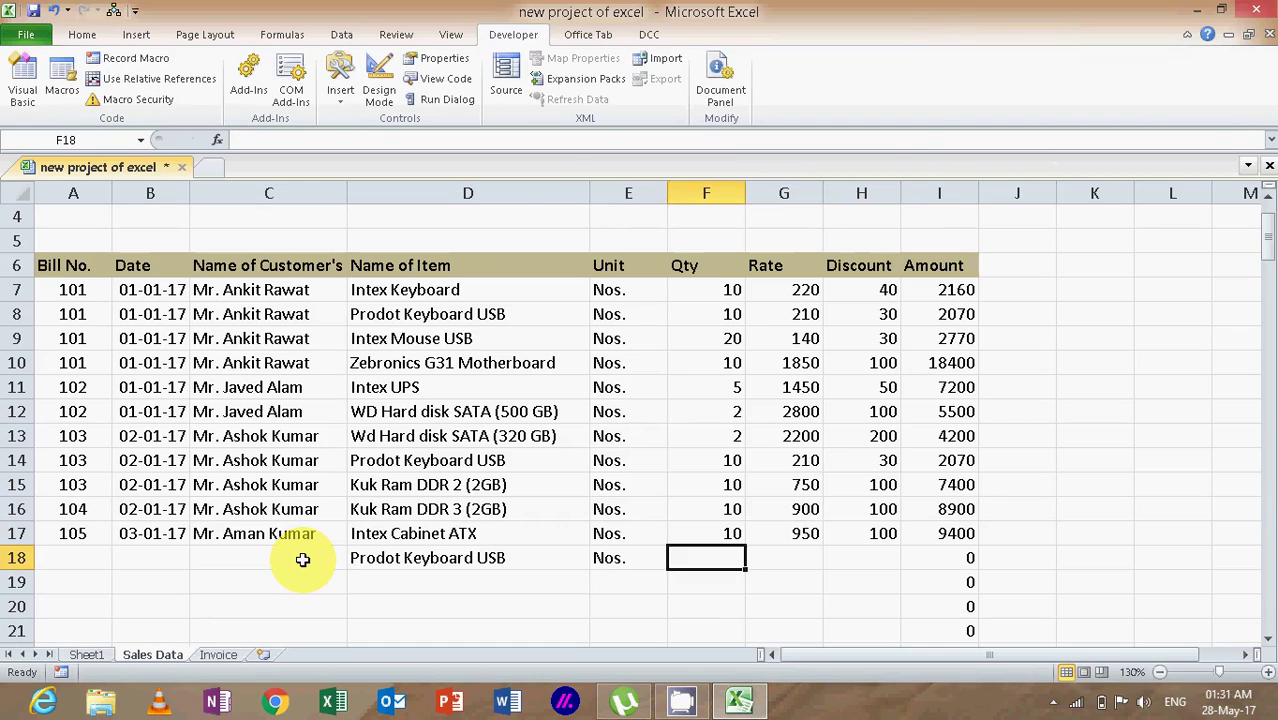
Step: Fill in quantity 10, rate 210 and discount 40 for the Prodot Keyboard USB in row 18
type("10")
key("Tab")
type("21")
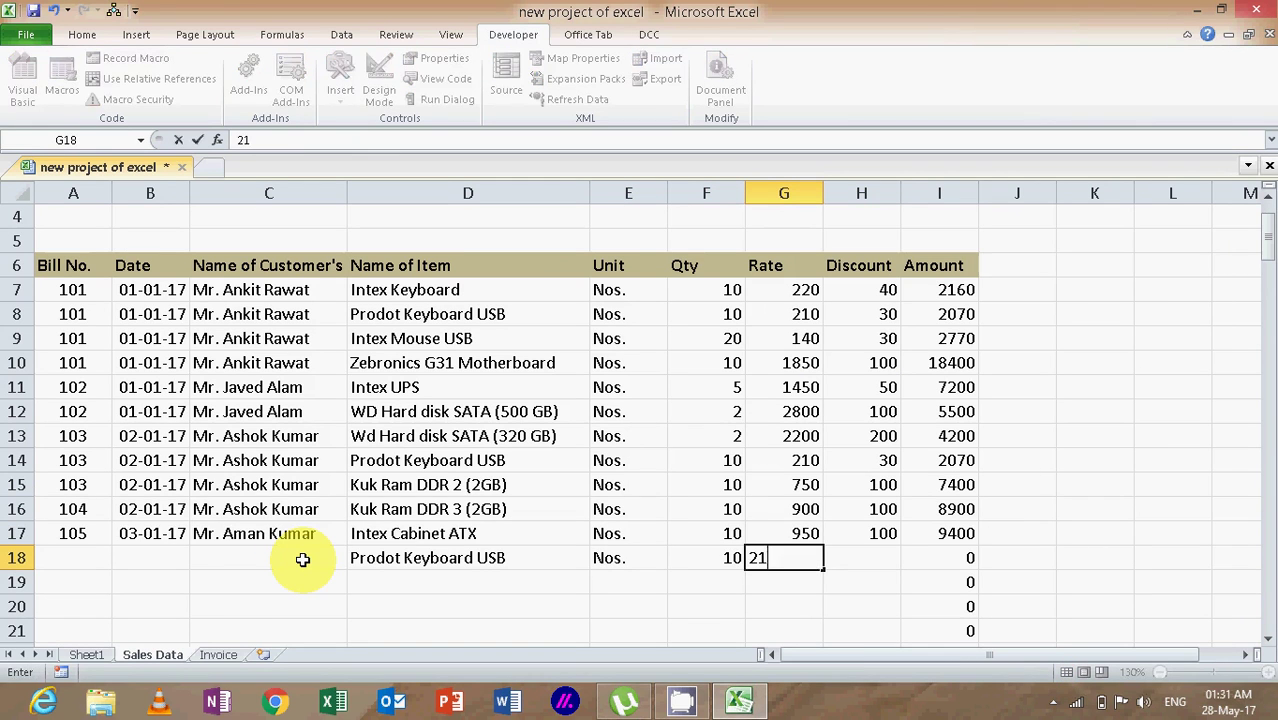
type("0")
key("Tab")
type("40")
key("Return")
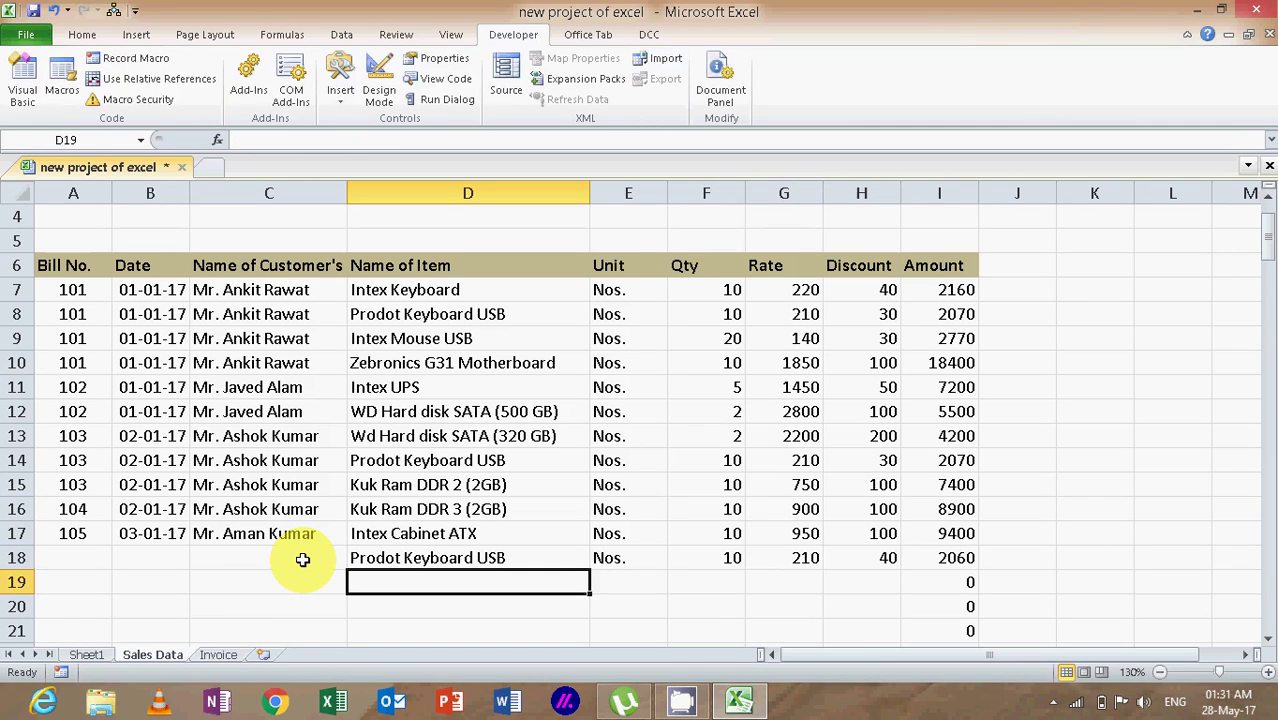
Step: Enter the item Prodot Mouse USB with unit Nos. in row 19
type("Pro")
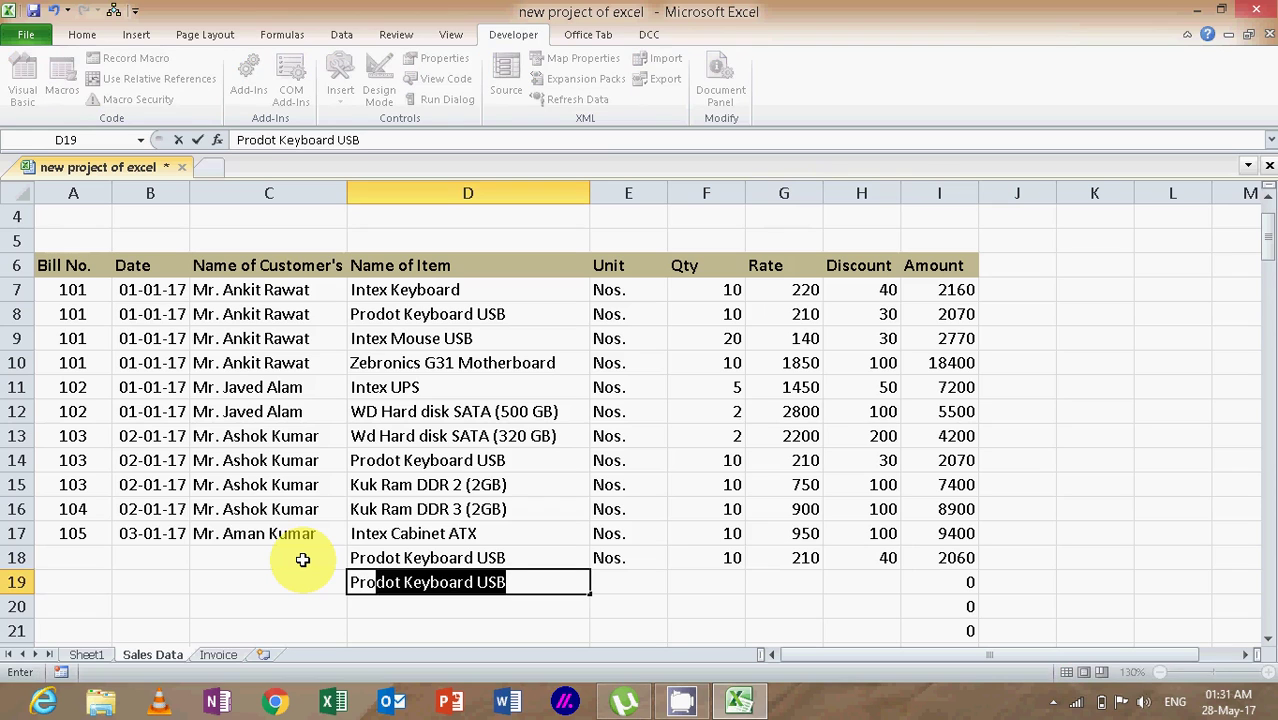
type("dot Mouse")
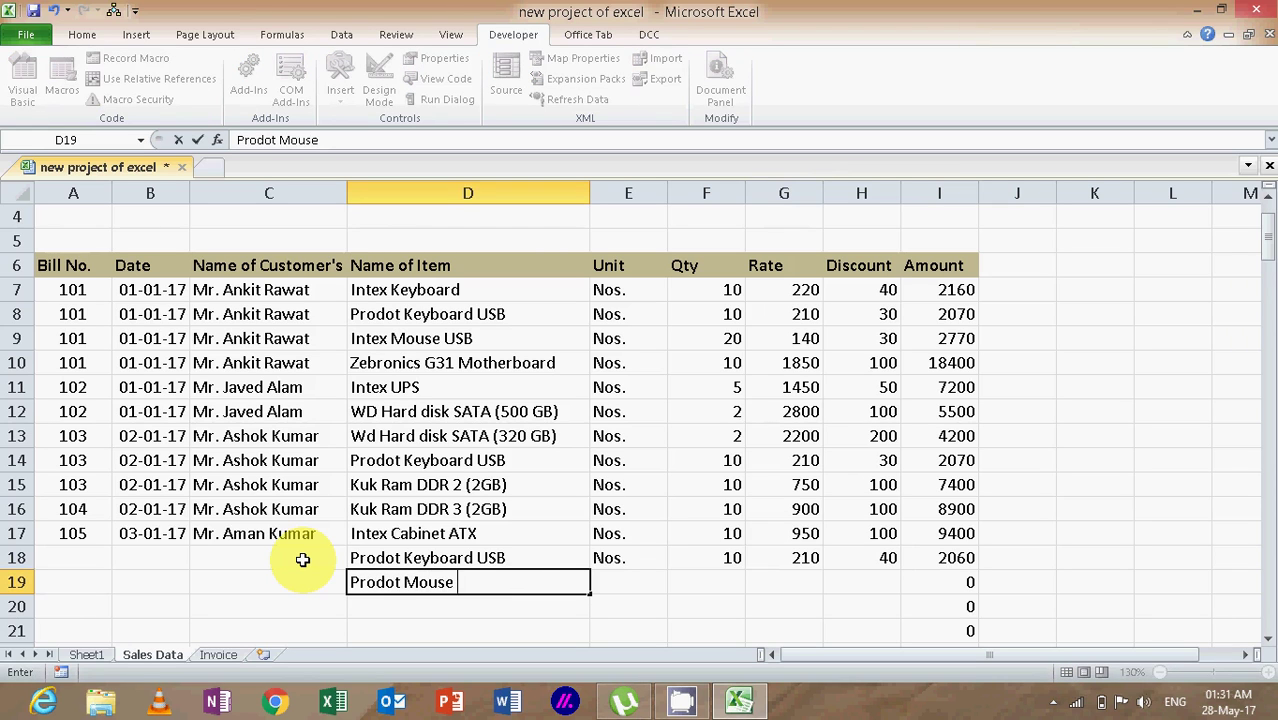
type(" USB")
key("Tab")
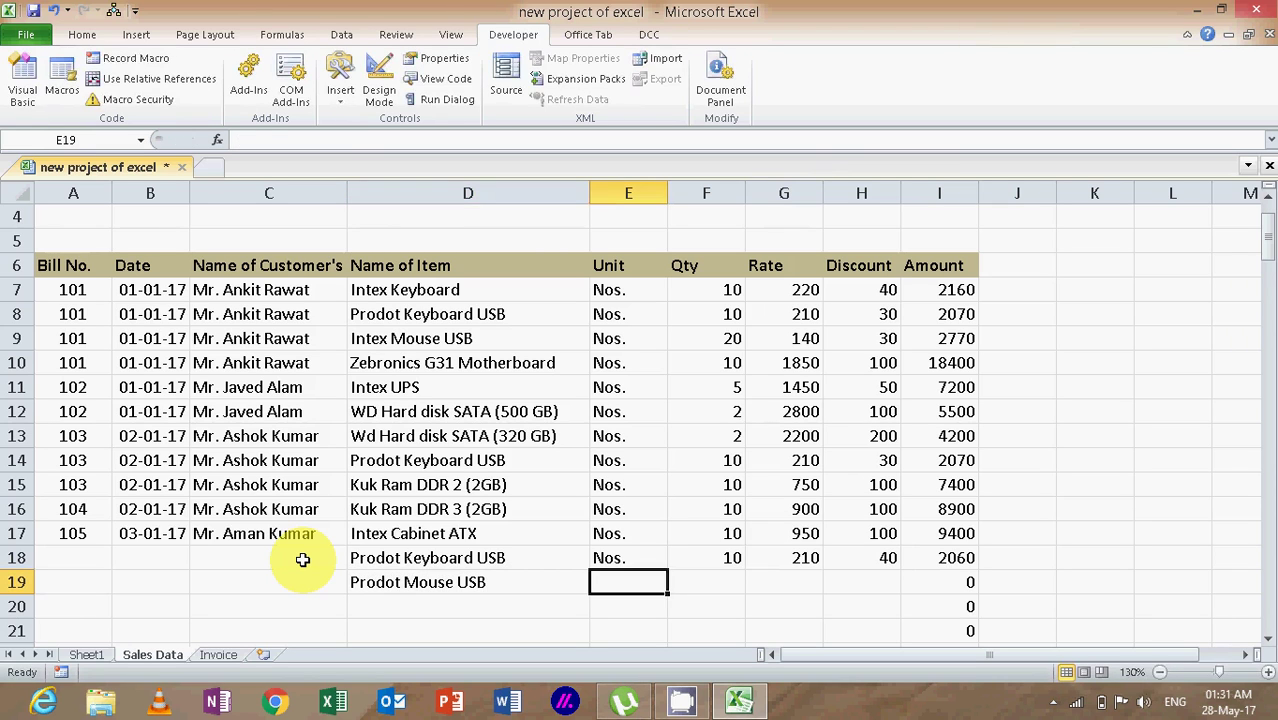
type("Nos.")
key("Tab")
Step: Fill in quantity 10, rate 120 and discount 50 for the Prodot Mouse USB in row 19
type("10")
key("Tab")
type("120")
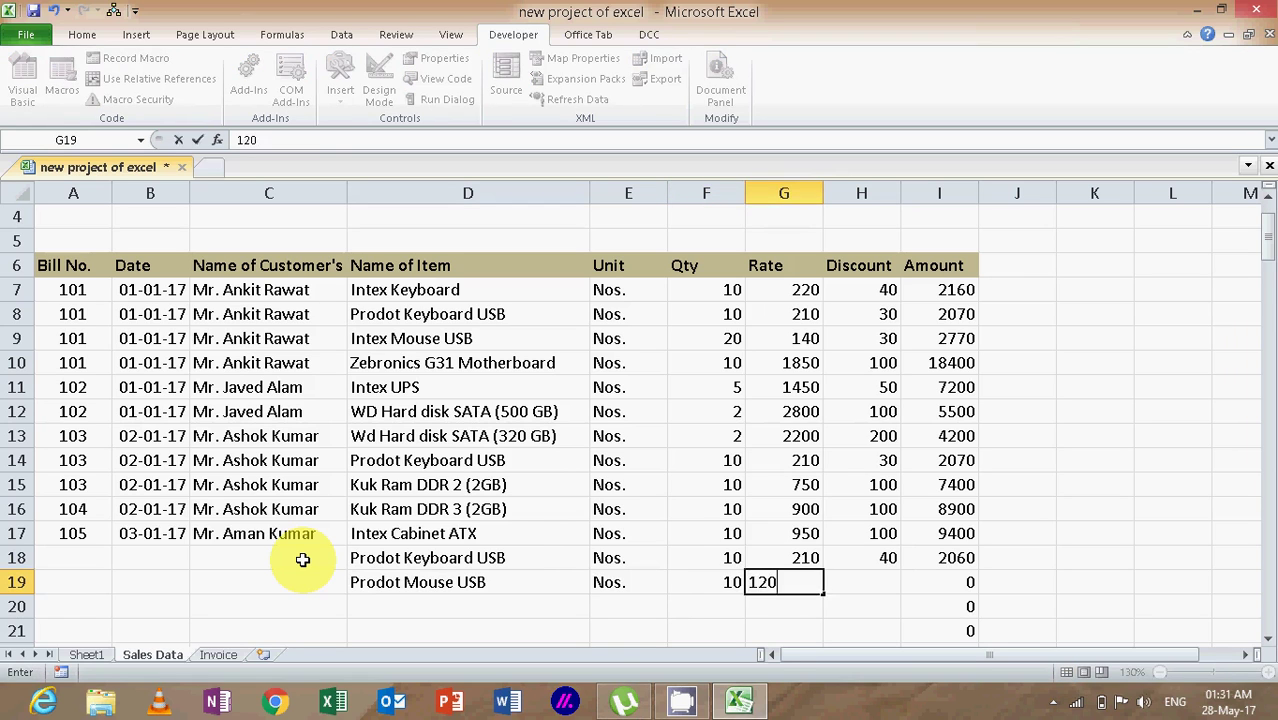
key("Tab")
type("5")
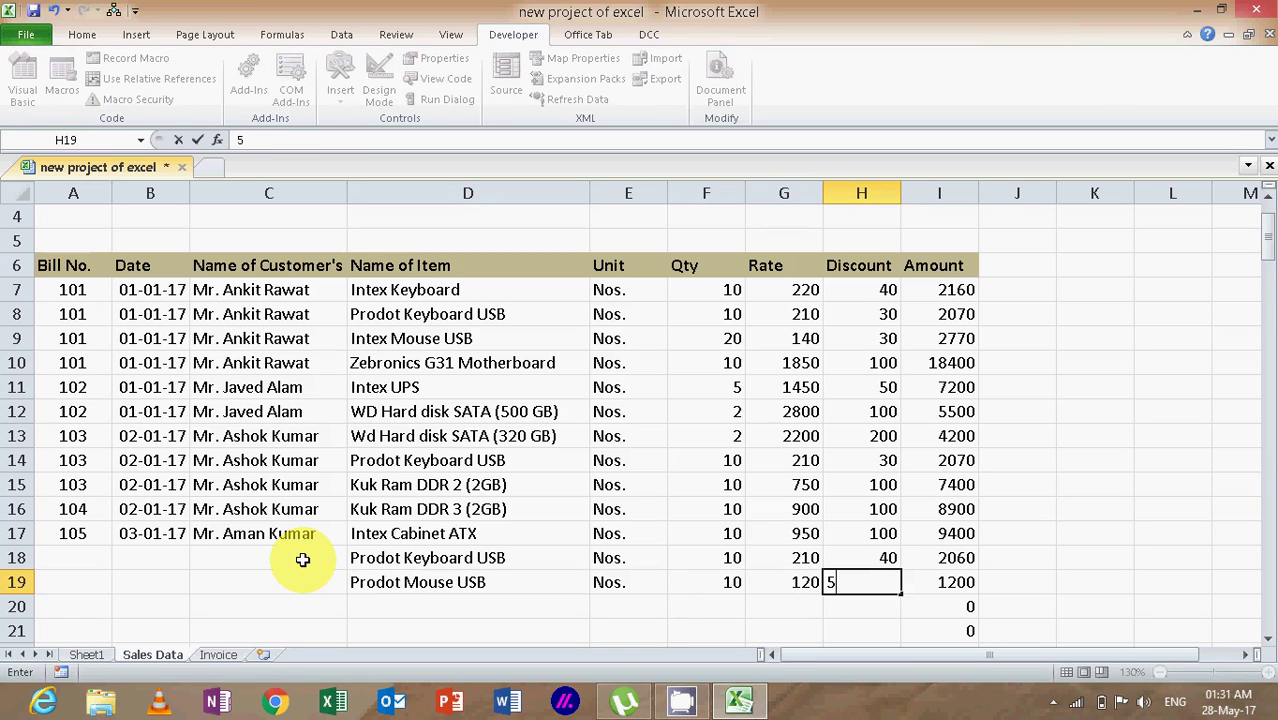
type("0")
key("Return")
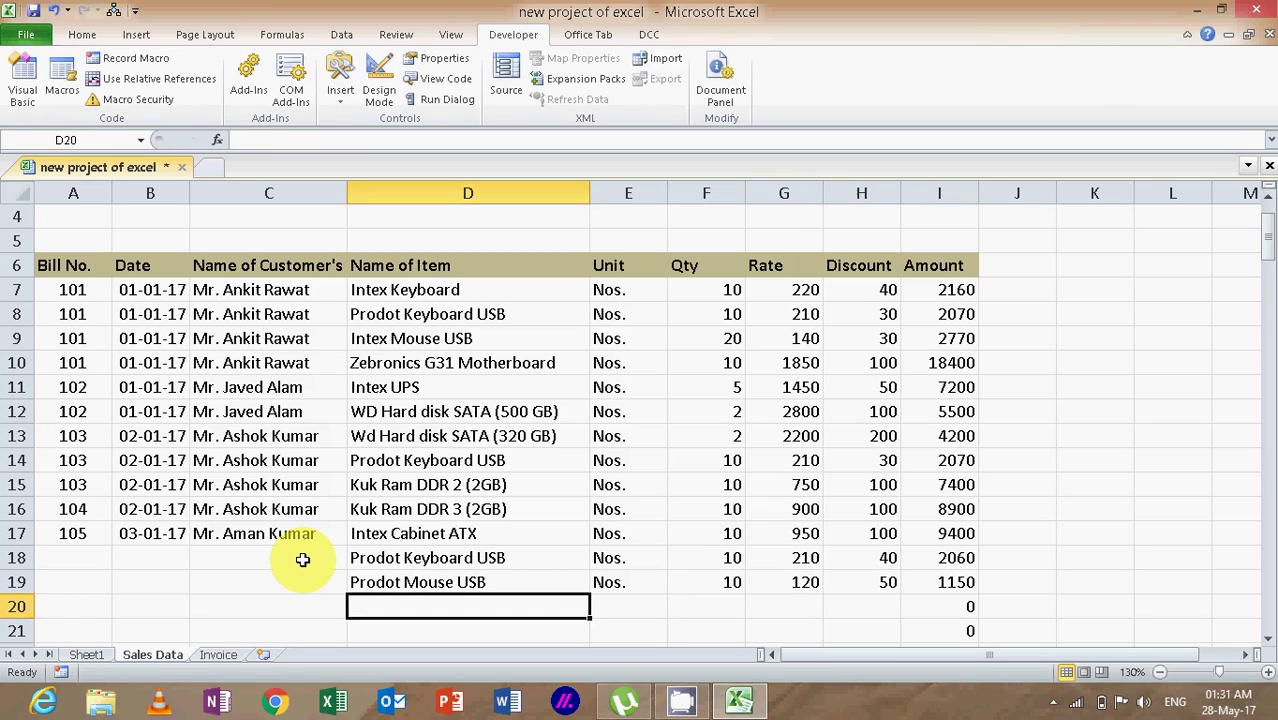
Step: Enter the bill 105 customer's name for the keyboard and mouse items in rows 18 and 19
key("Left")
key("Up")
key("Up")
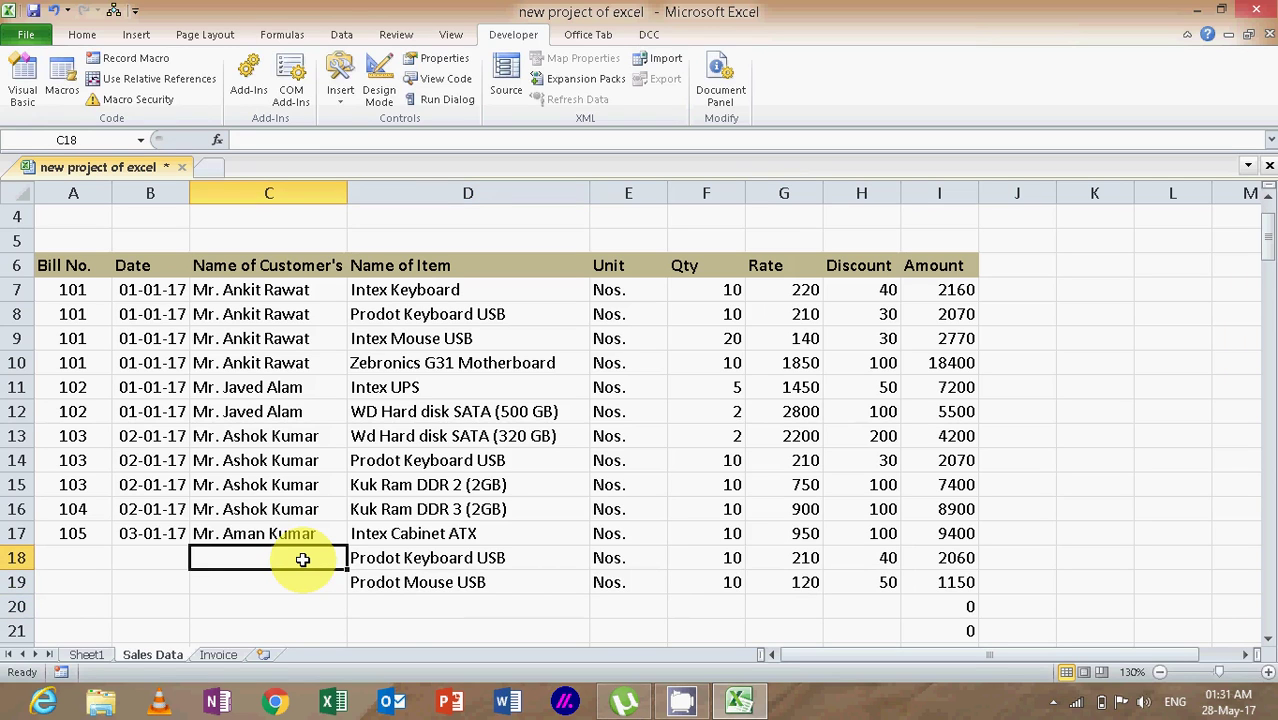
type("Mr. Ama")
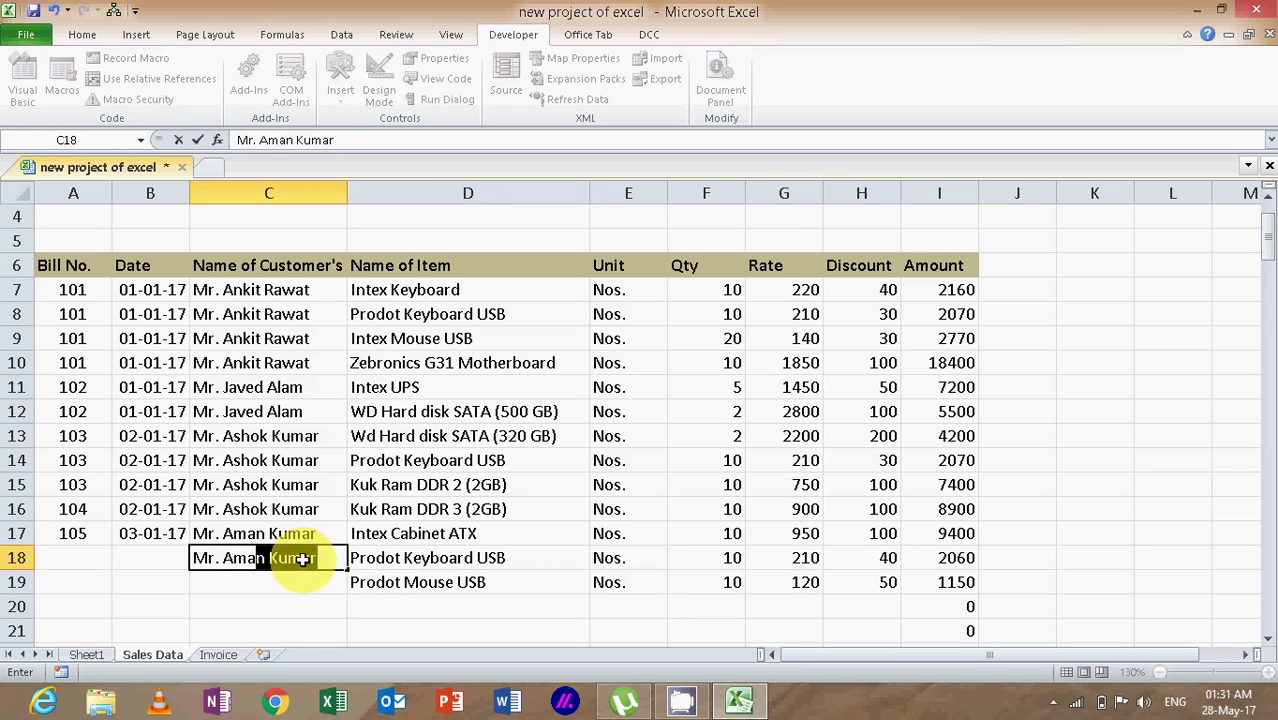
type("n")
key("Return")
type("mr.")
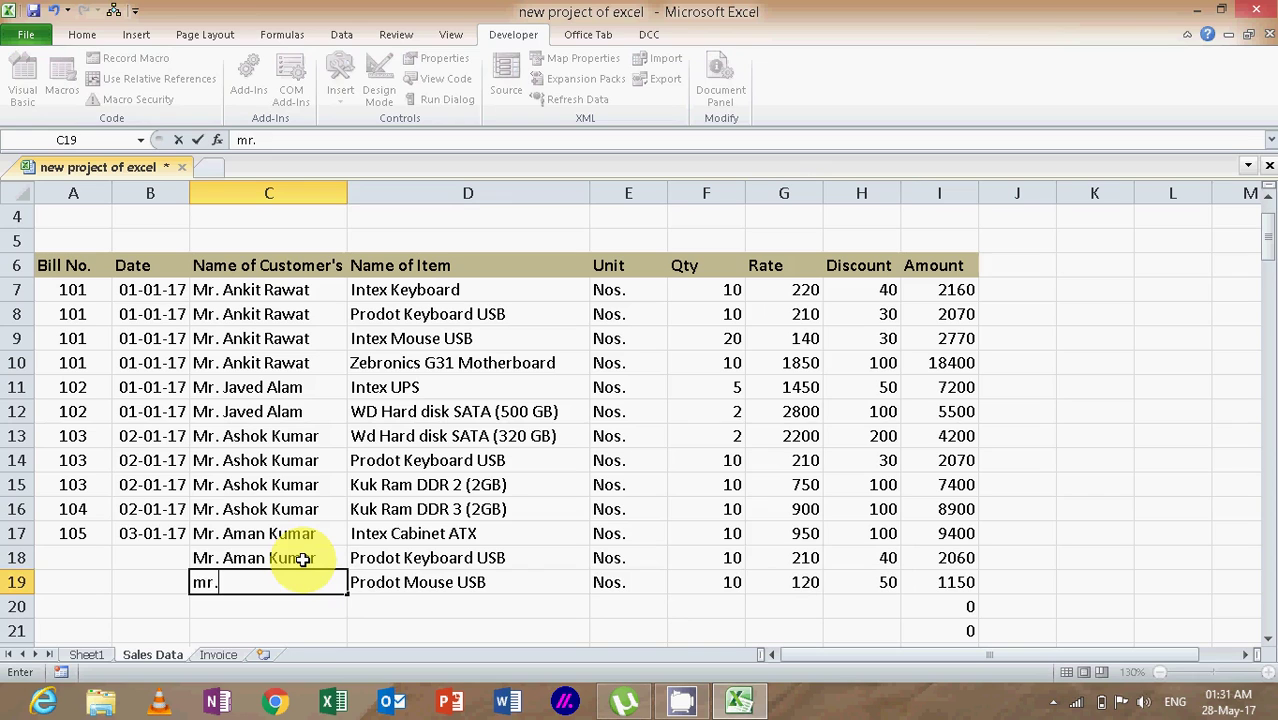
type(" Am")
key("Return")
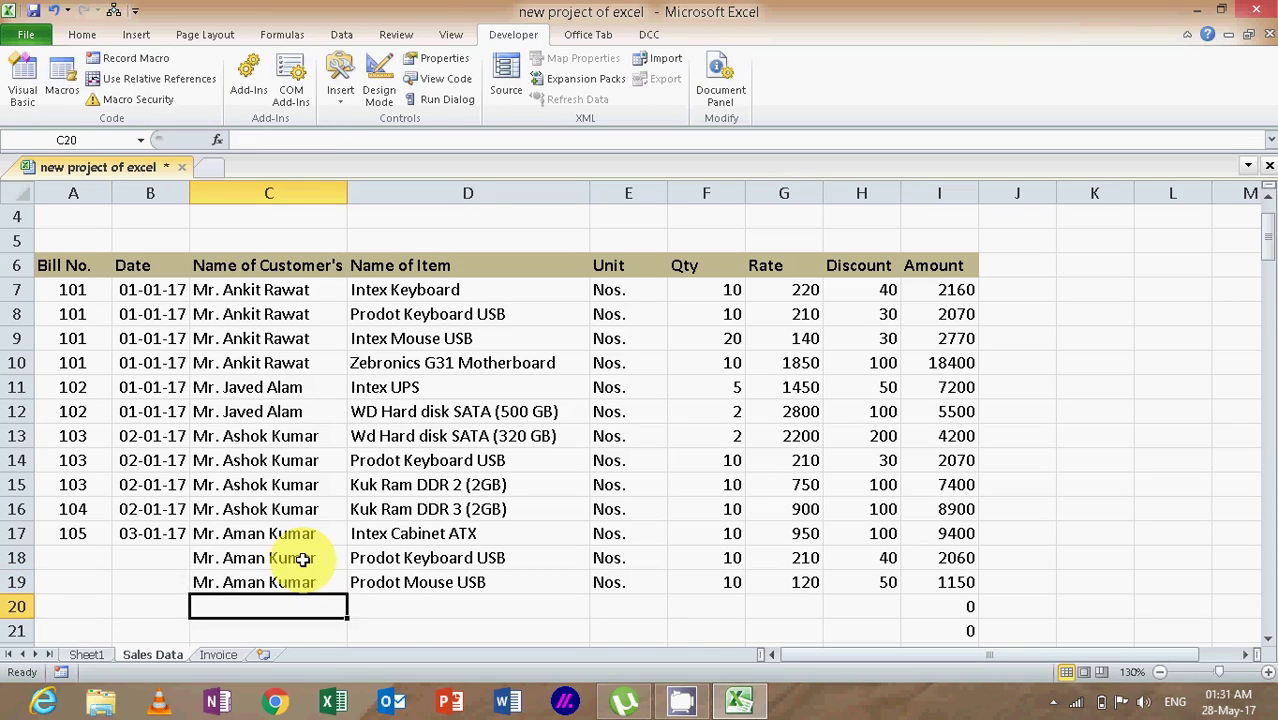
Step: Enter the date 3/1/17 for the items in rows 18 and 19
key("Left")
key("Up")
key("Up")
type("3/1")
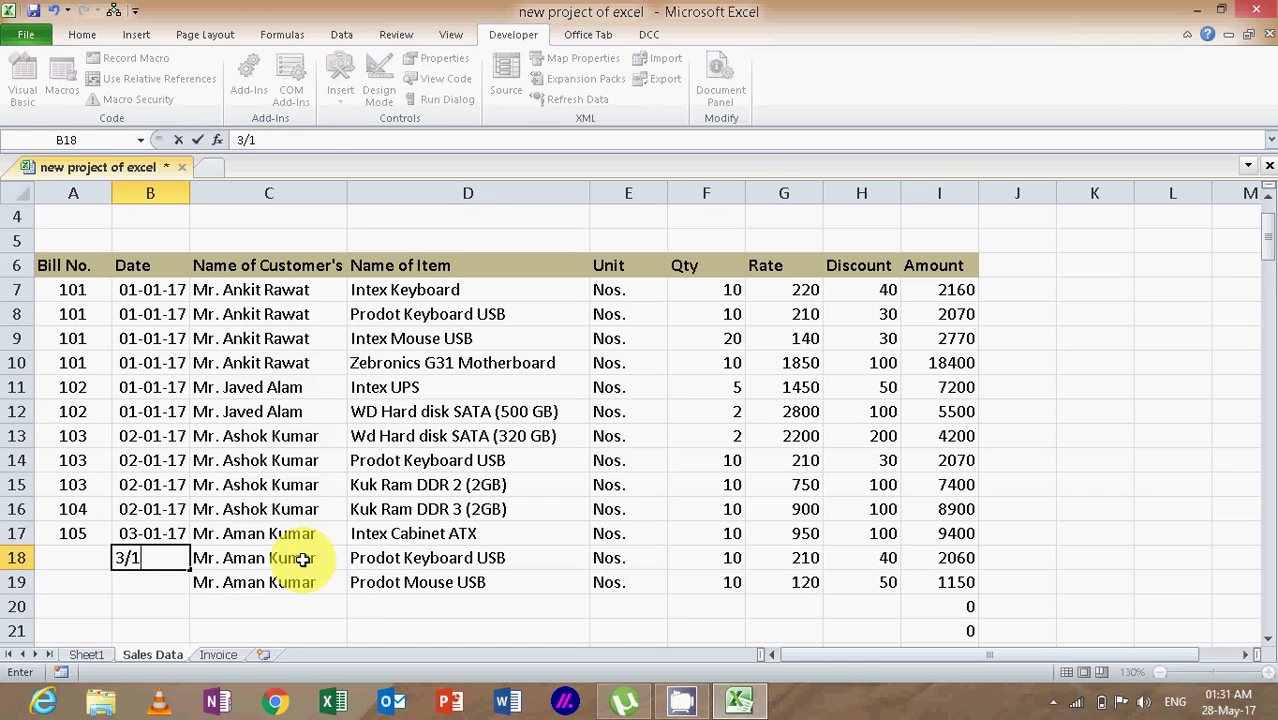
type("/17")
key("Return")
type("3/1/")
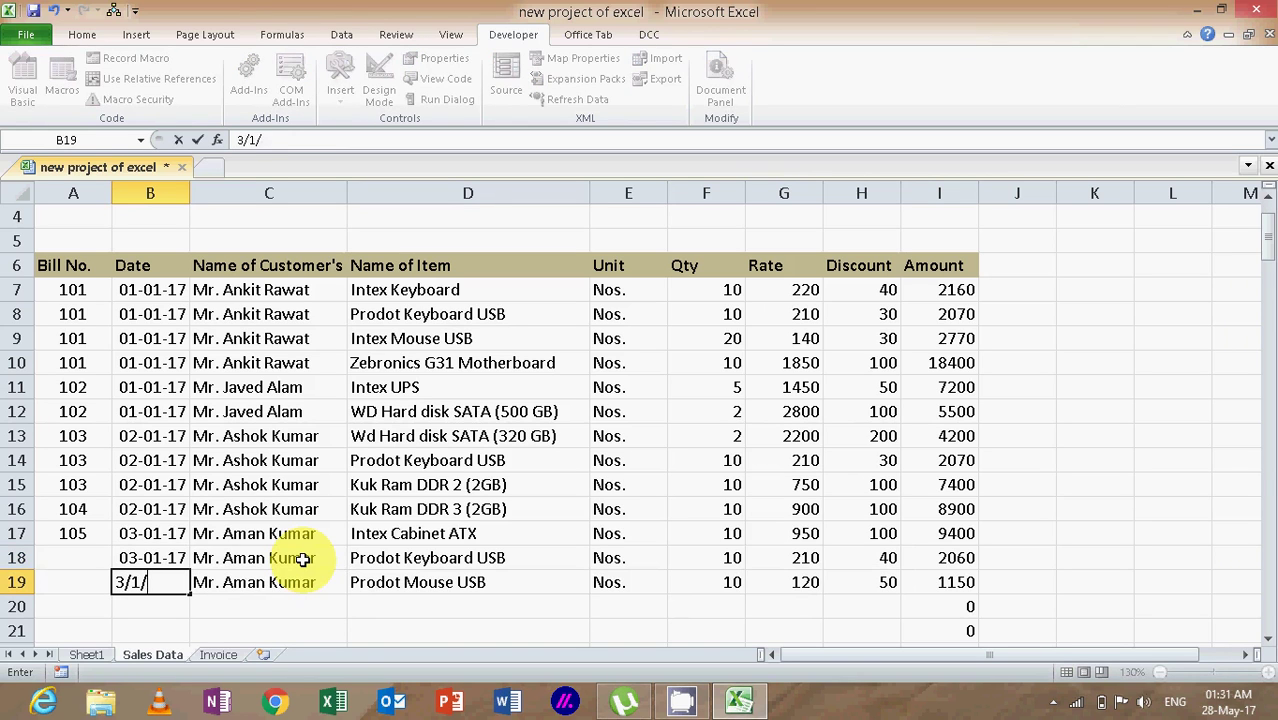
type("17")
key("Return")
Step: Enter bill number 105 for the items in rows 18 and 19
key("Up")
key("Up")
key("Left")
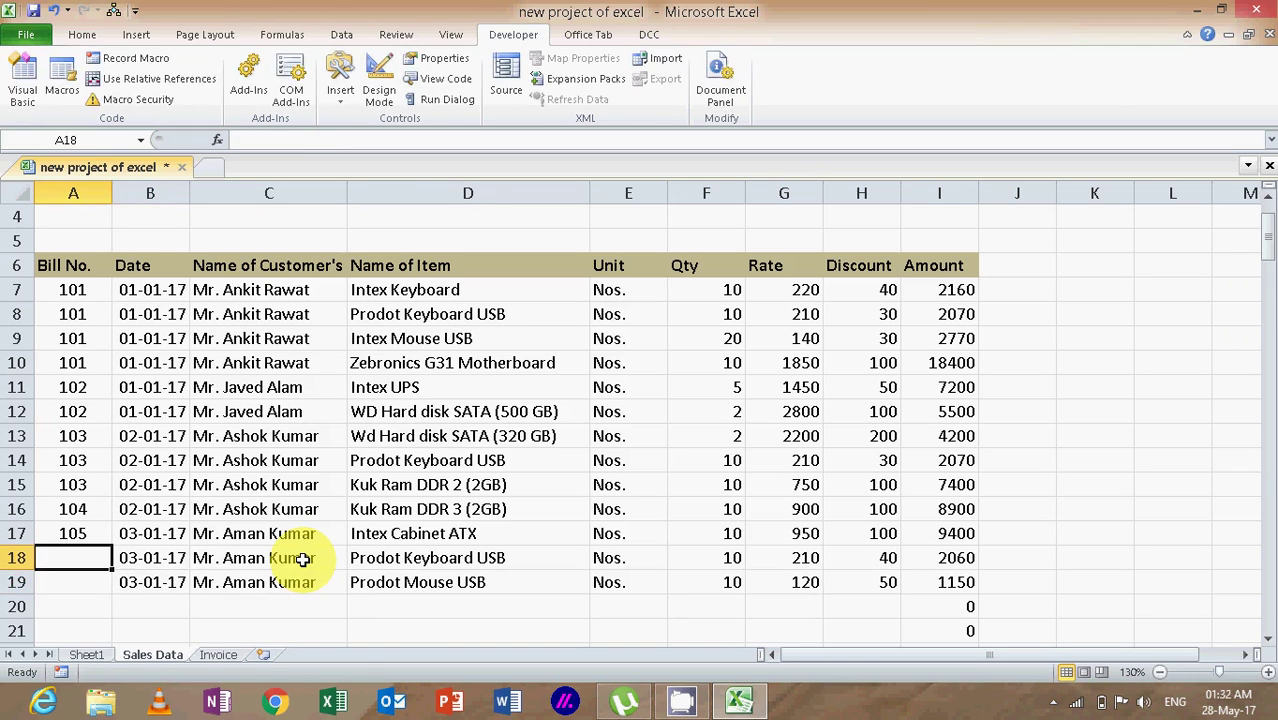
type("105")
key("Return")
type("10")
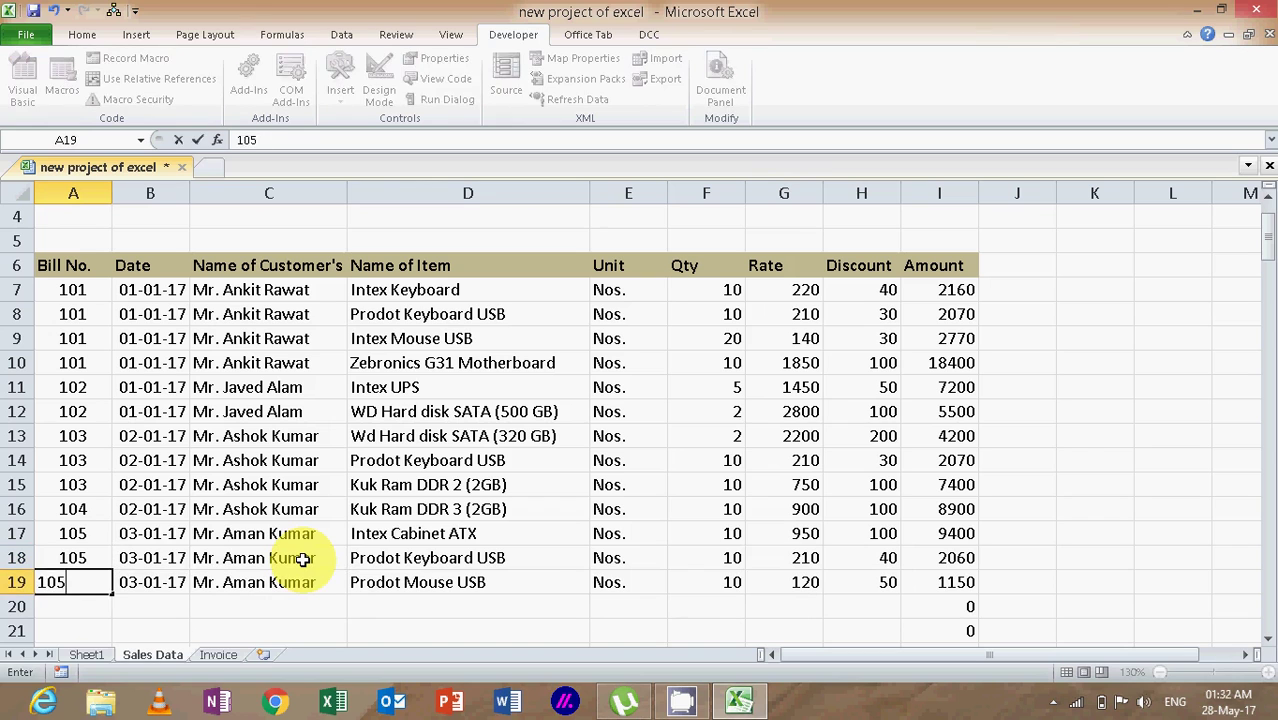
type("5")
key("Return")
Step: Set the bill number on the Invoice sheet to 105 and load its details with Show Details
left_click(218, 654)
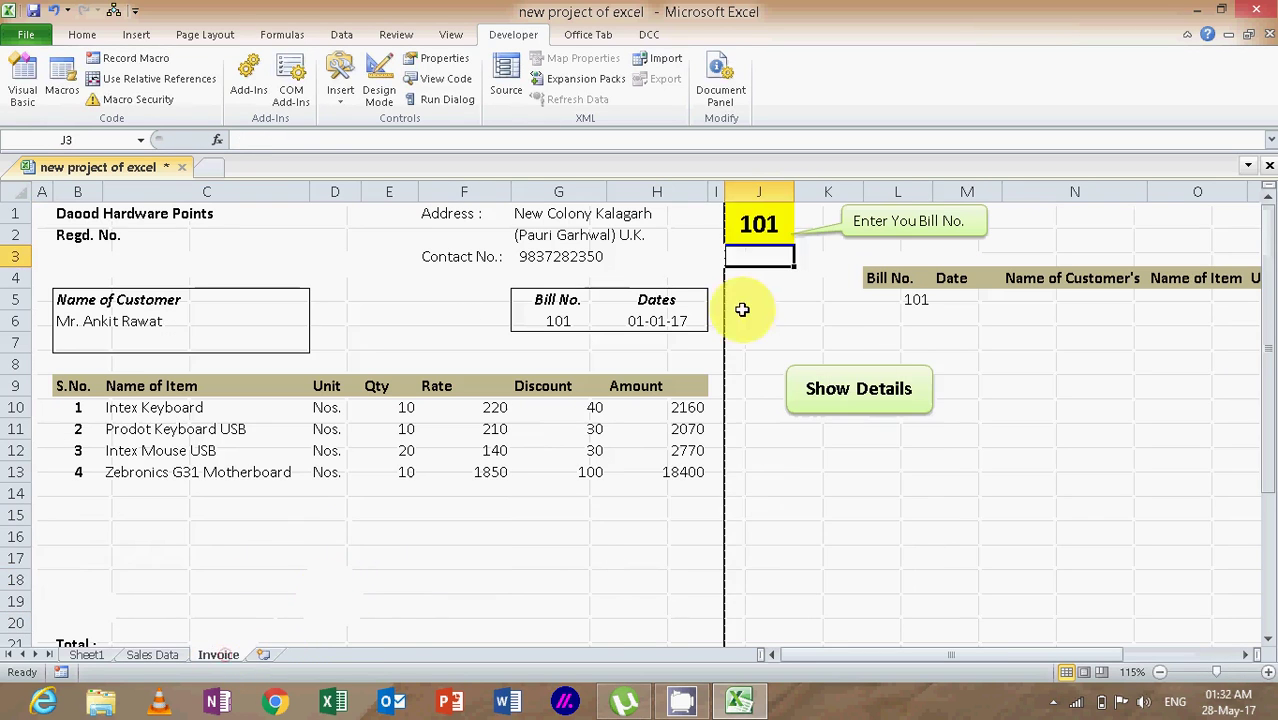
left_click(757, 224)
type("105")
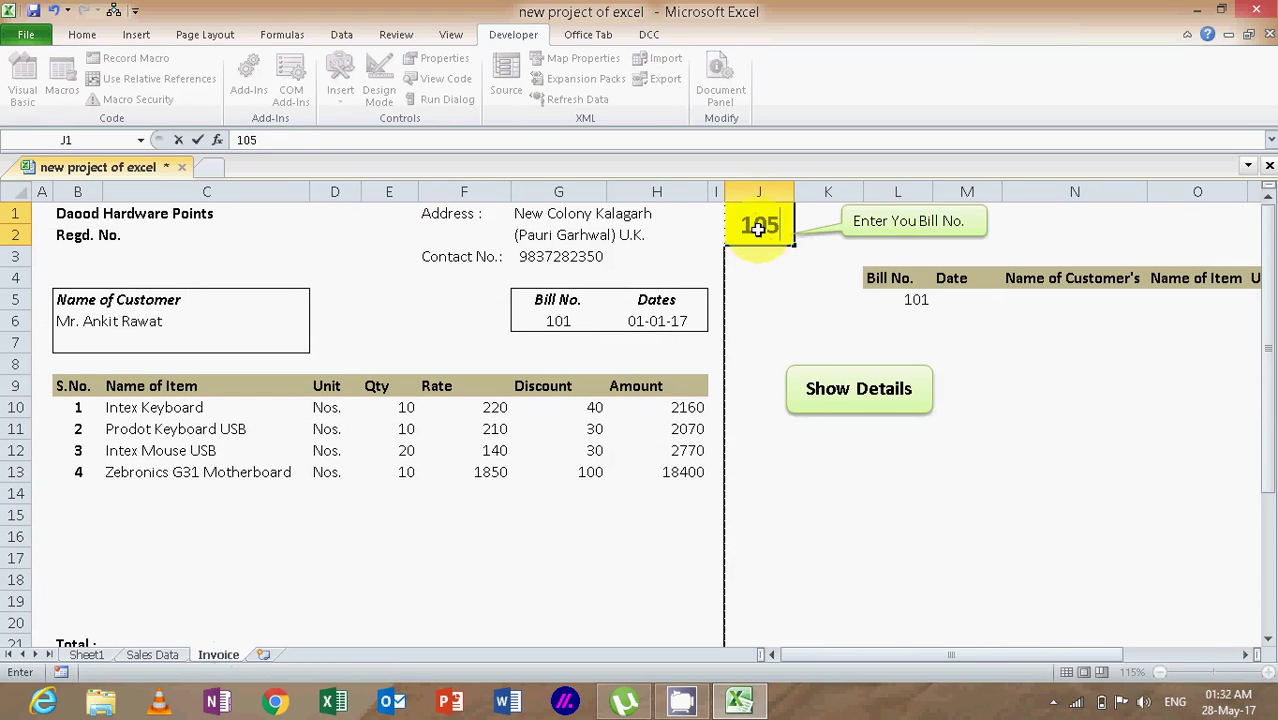
key("Return")
left_click(840, 394)
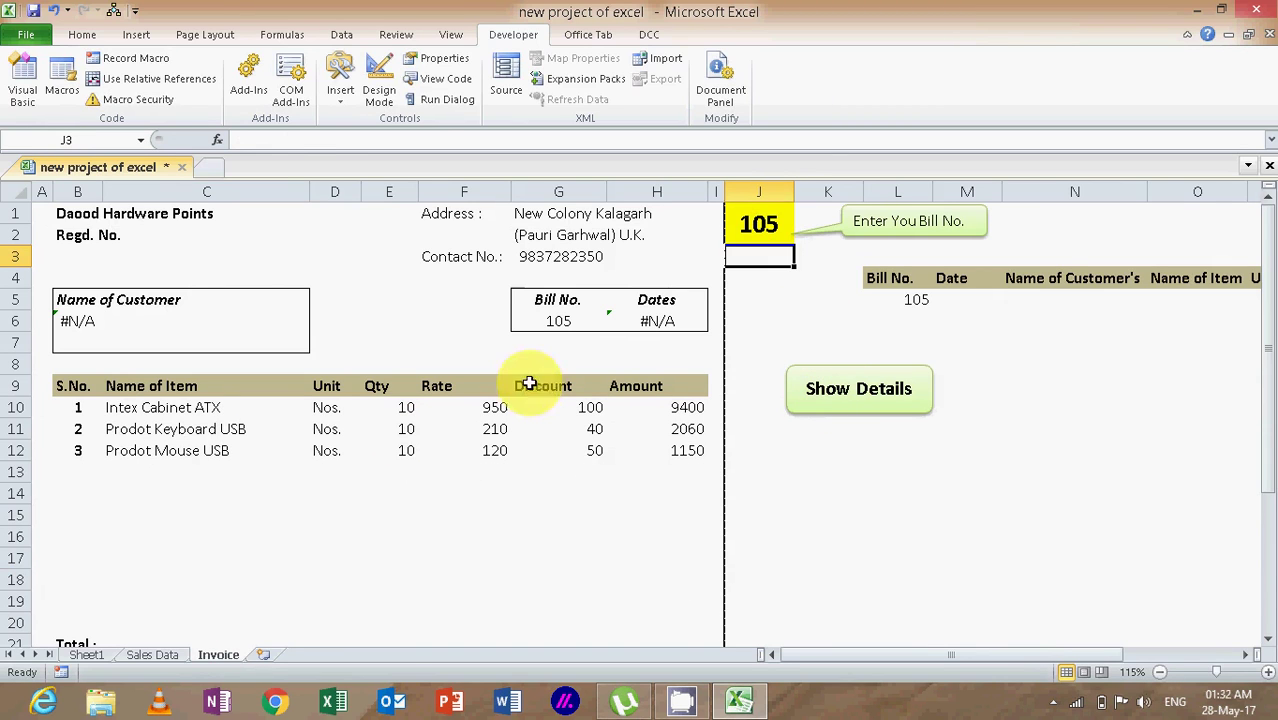
Step: Extend the Sales Data range in the invoice date's VLOOKUP formula in H6 to include the bill 105 rows
left_click(655, 320)
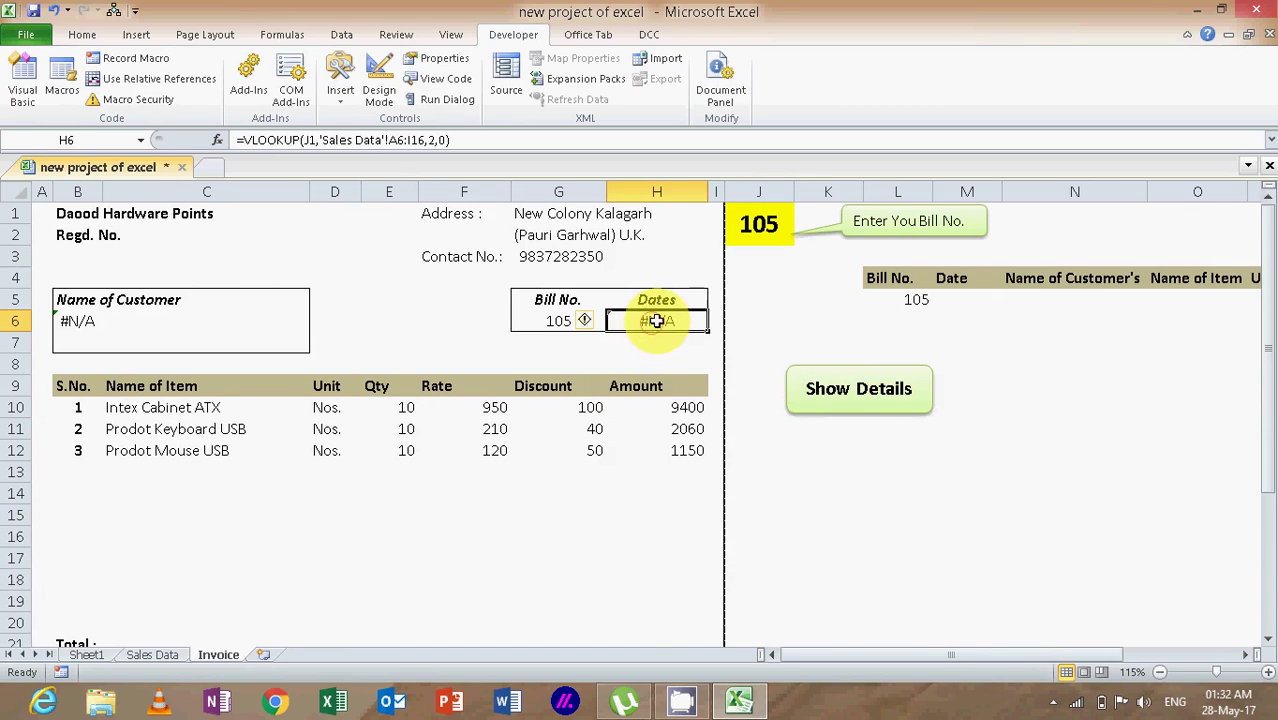
left_click(428, 140)
key("BackSpace")
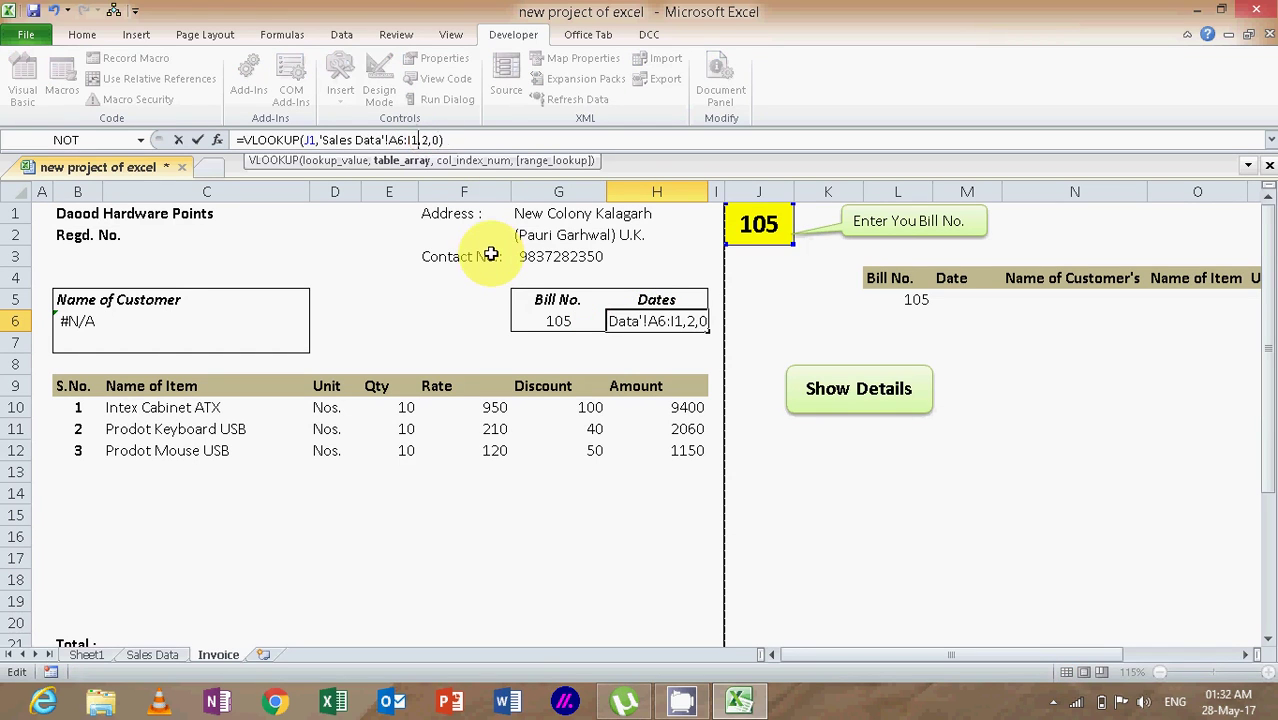
key("BackSpace")
type("1")
key("Return")
Step: Extend the Sales Data range in the customer name's VLOOKUP formula in B6 to include the bill 105 rows
double_click(92, 312)
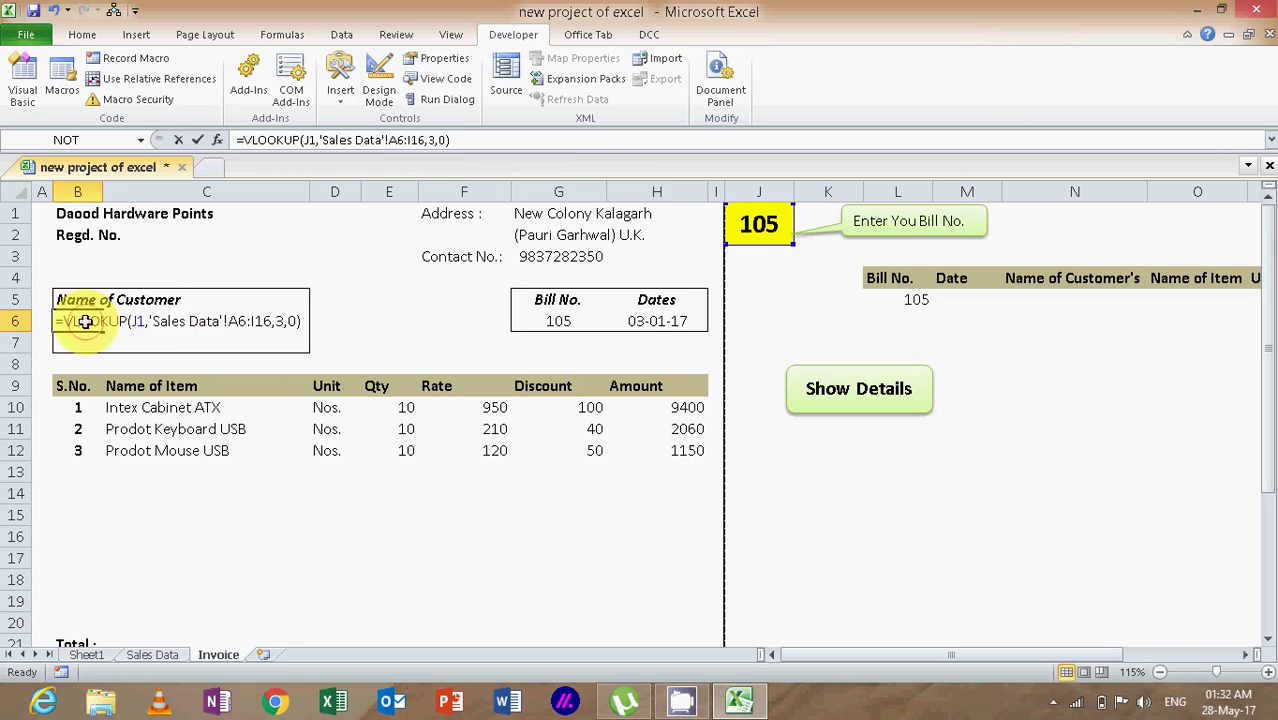
left_click(262, 321)
key("Delete")
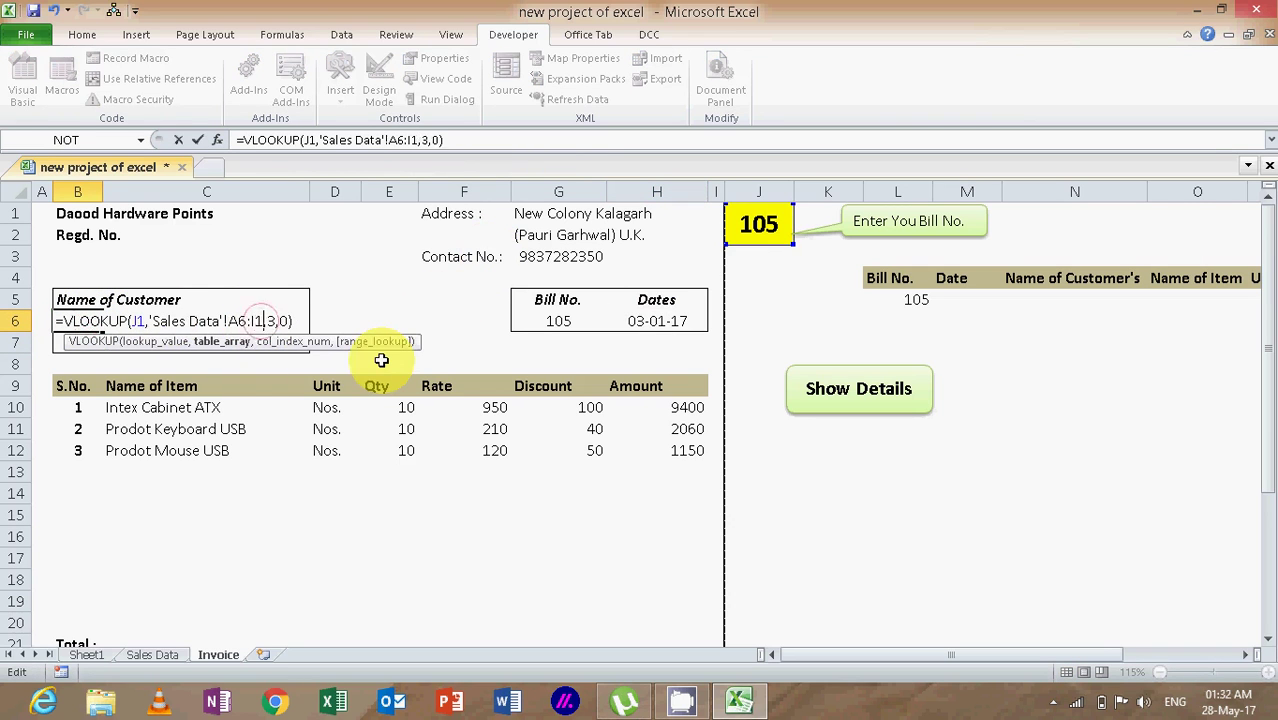
key("BackSpace")
type("15")
key("Return")
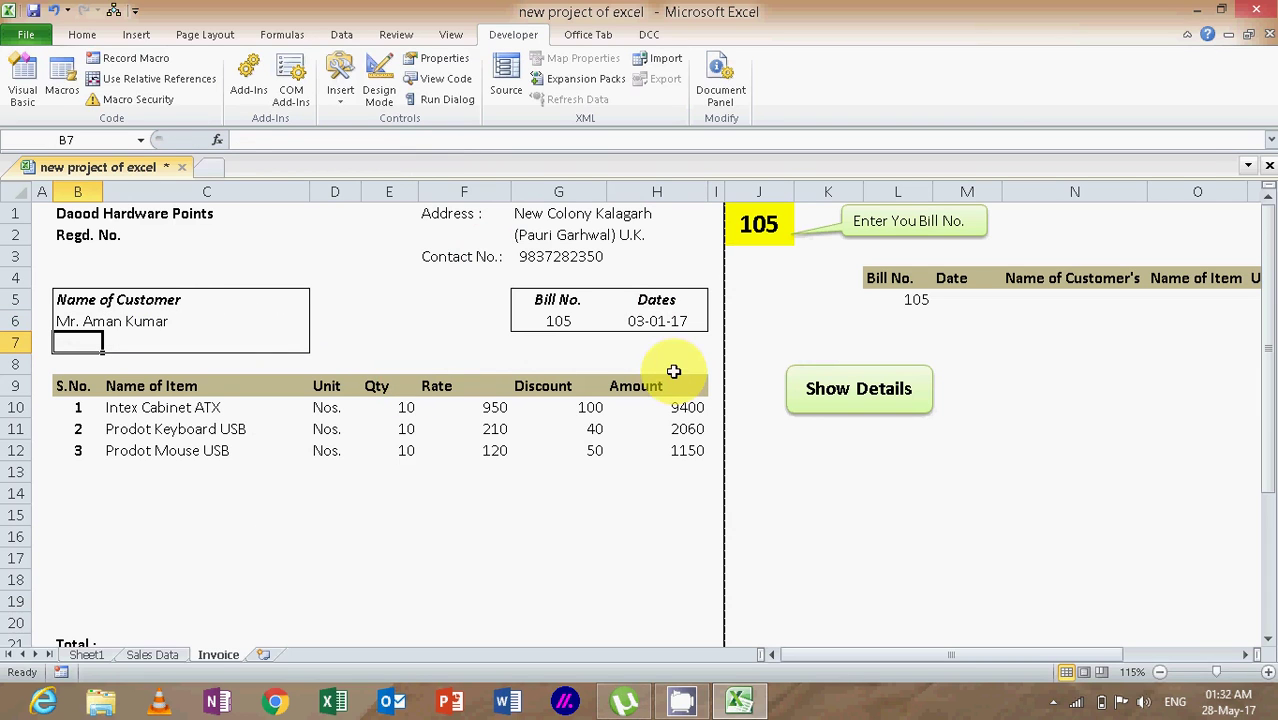
Step: Set the invoice's bill number to 104 and load that bill's items with Show Details
left_click(760, 224)
type("104")
key("Return")
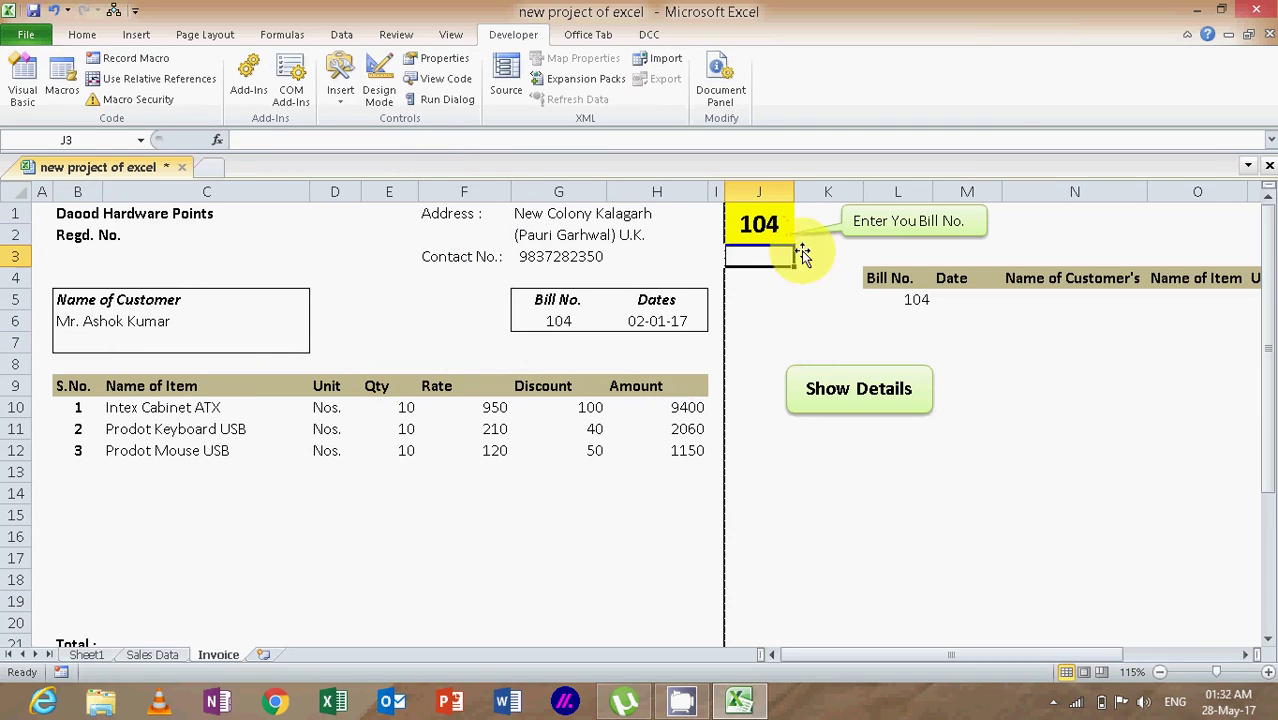
left_click(878, 410)
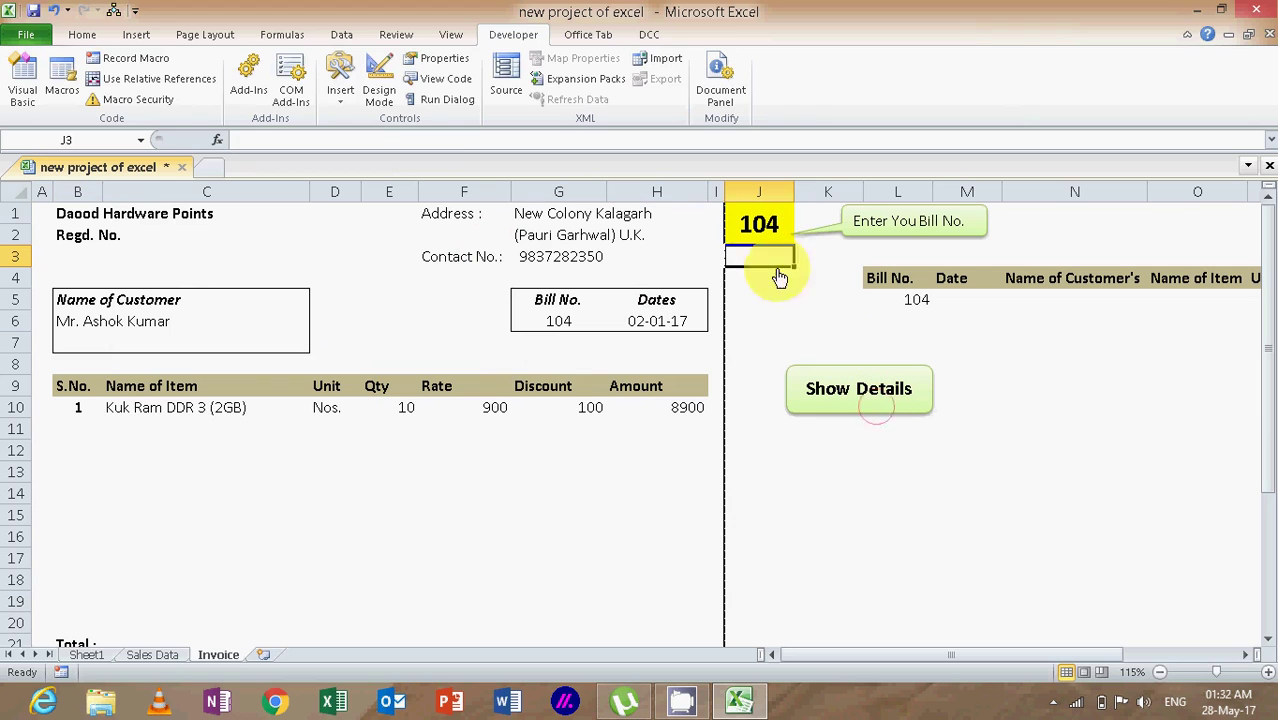
Step: Switch the invoice back to bill number 105 and reload its items with Show Details
left_click(780, 227)
type("105")
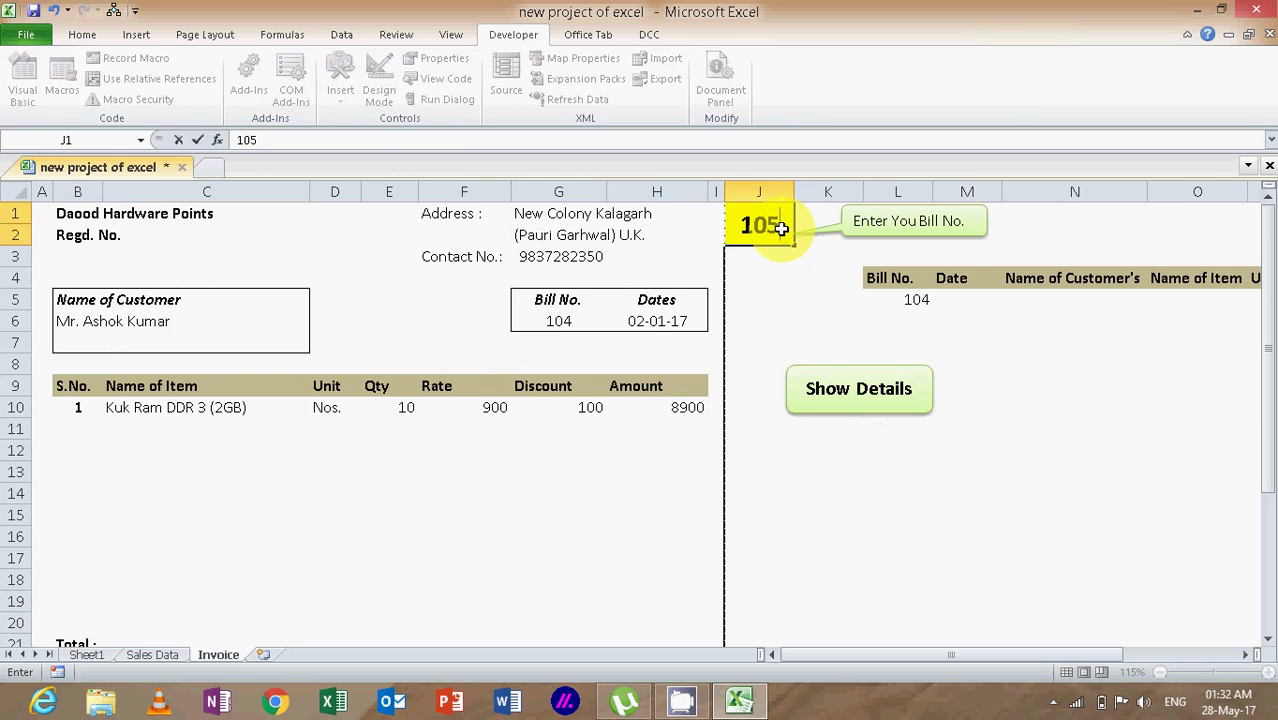
key("Return")
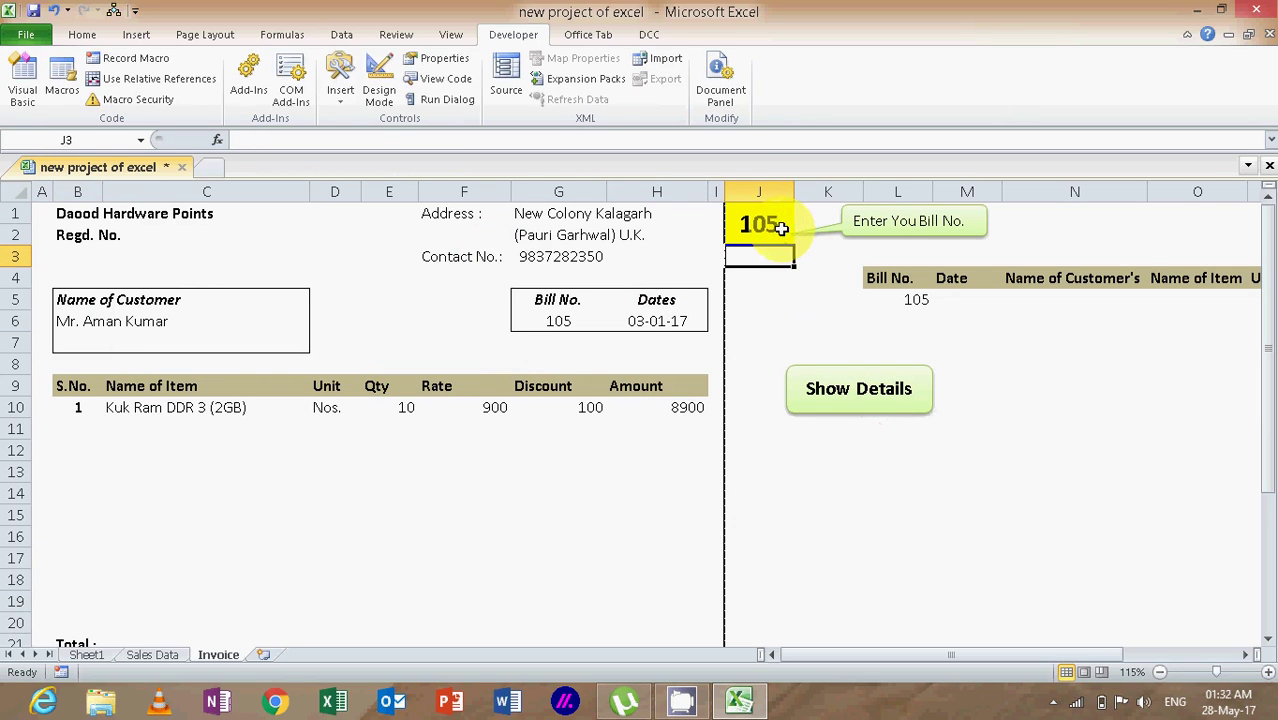
left_click(850, 398)
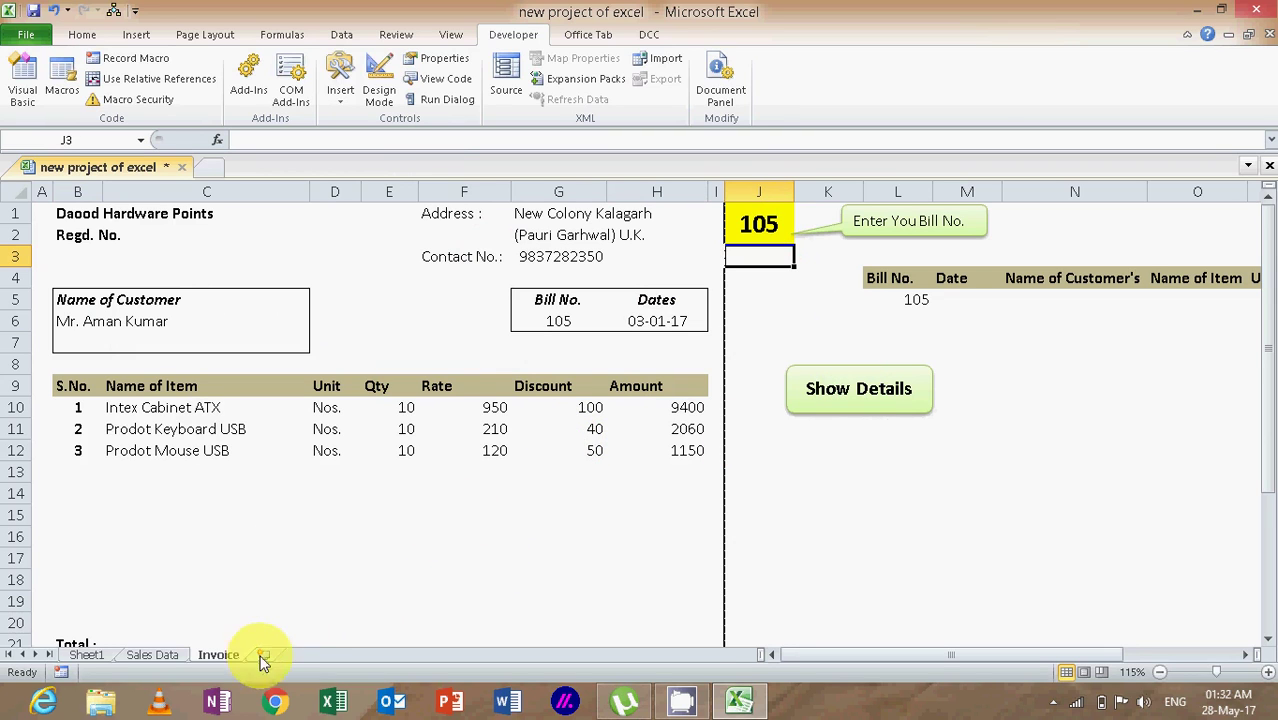
left_click(685, 705)
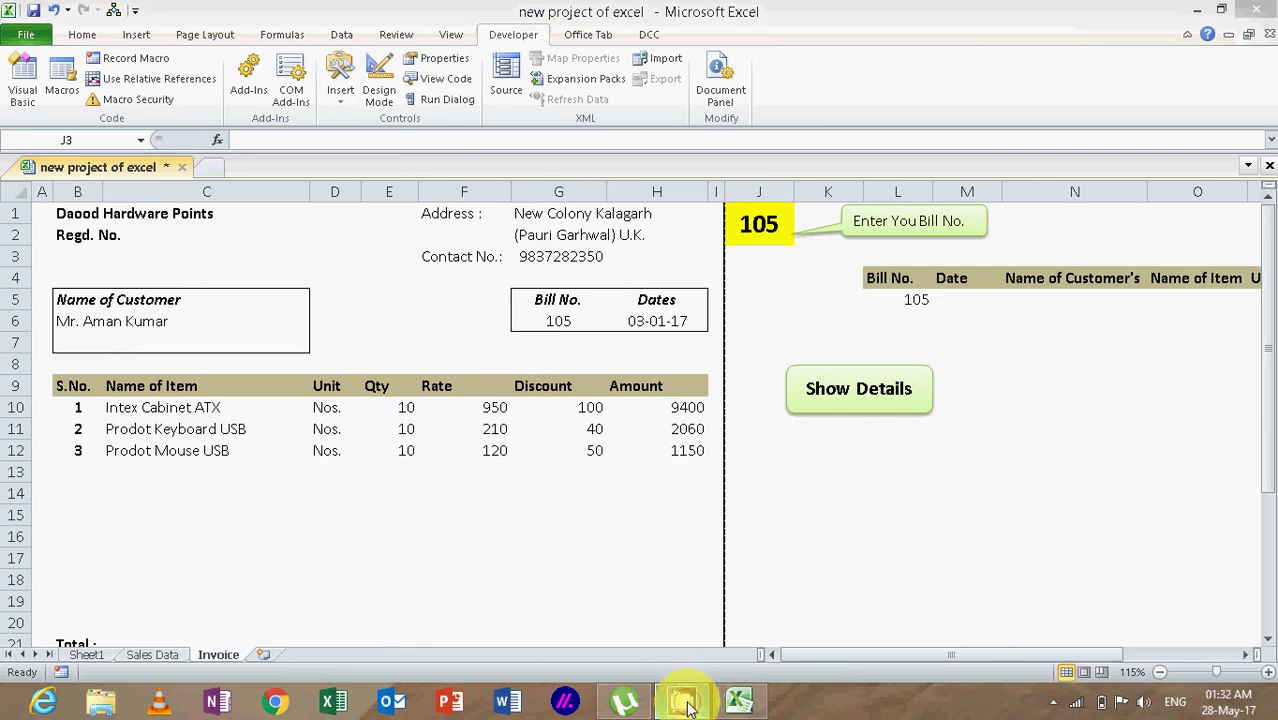
left_click(1058, 704)
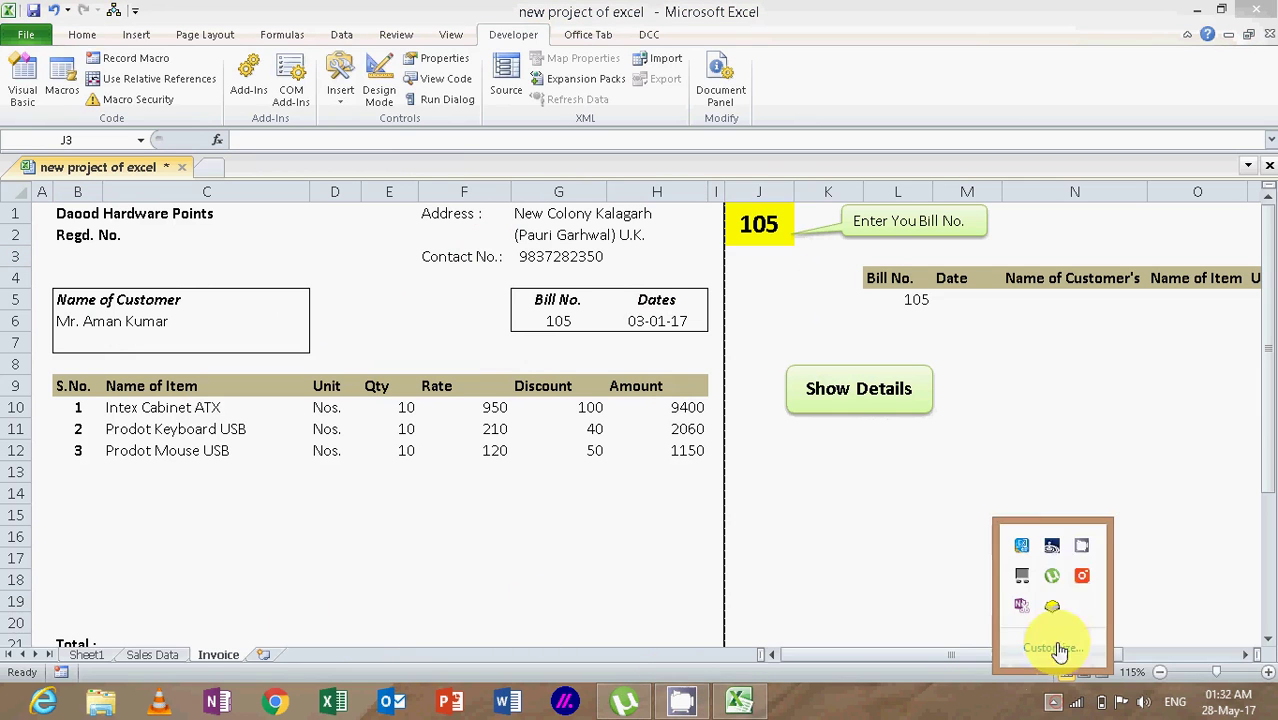
left_click(1080, 549)
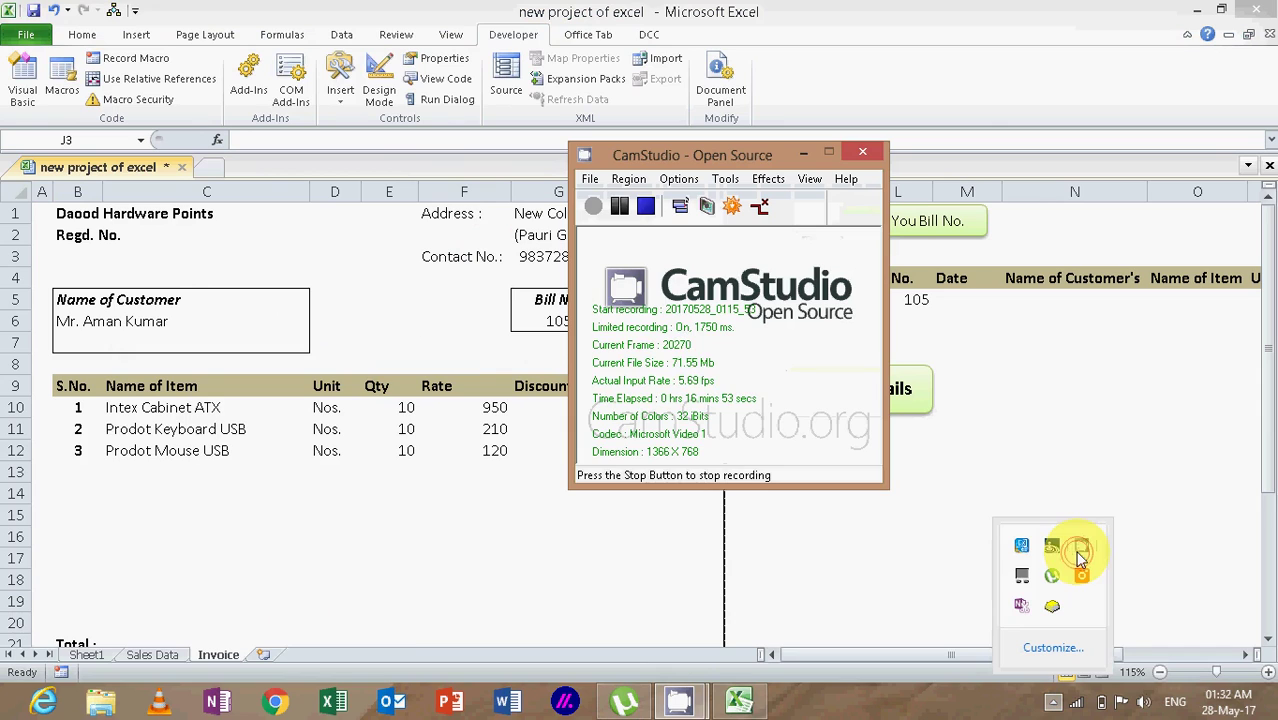